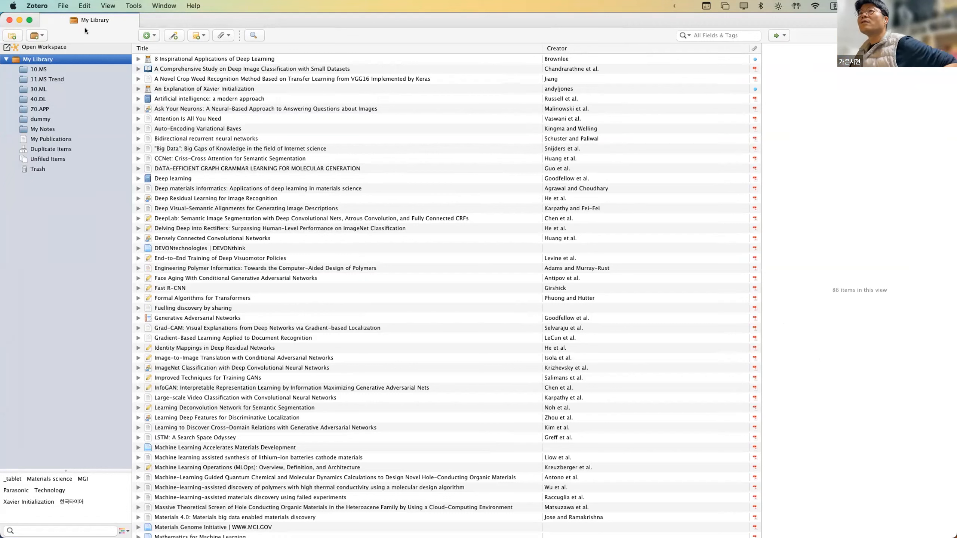
Collapse the My Library collections, switch to Chrome using the profile with the building photo, and enlarge its window to fill the screen.
{"action": "left_click", "coordinate": [6, 60]}
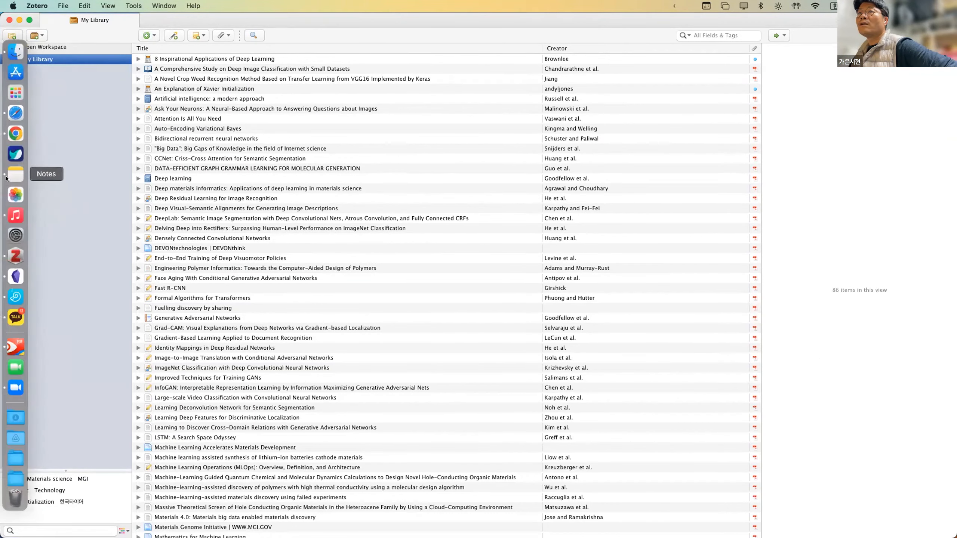
{"action": "left_click", "coordinate": [15, 133]}
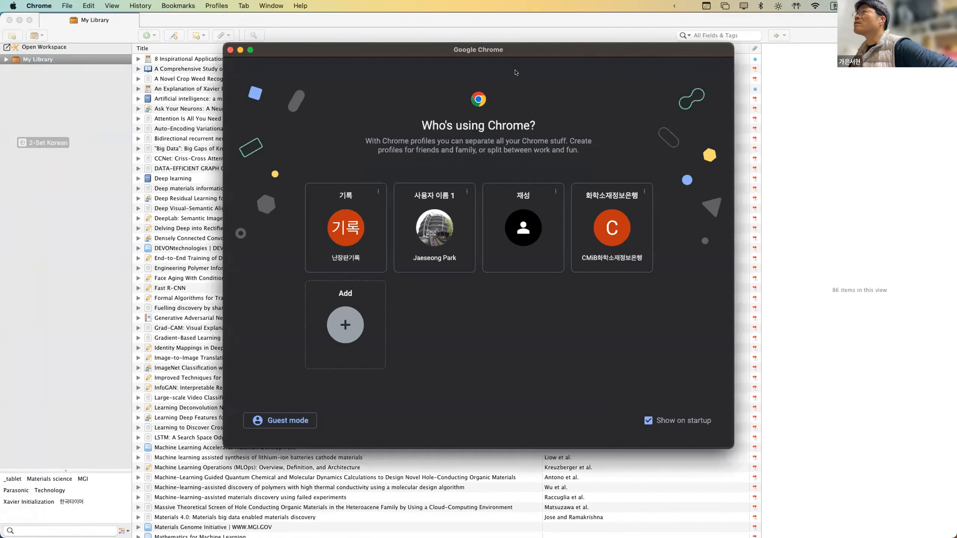
{"action": "left_click", "coordinate": [448, 259]}
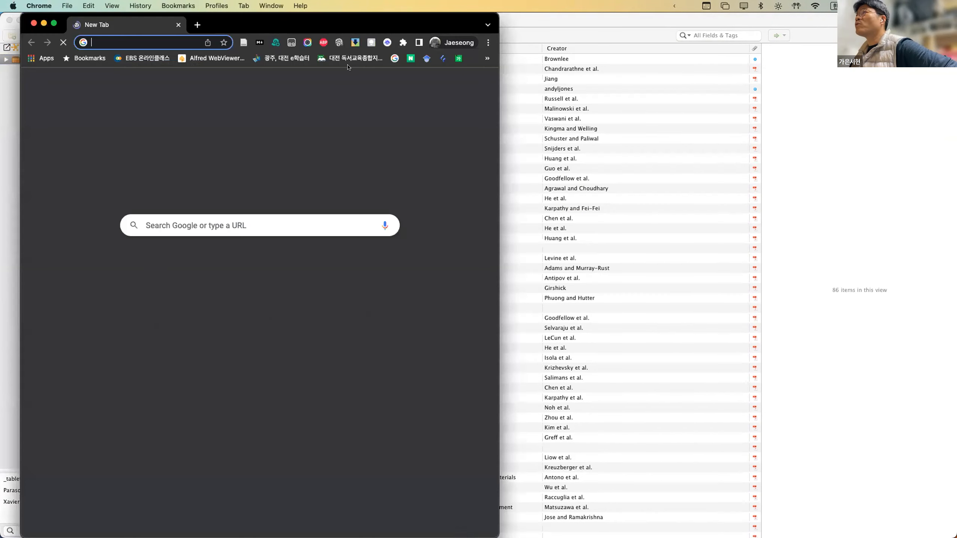
{"action": "double_click", "coordinate": [346, 22]}
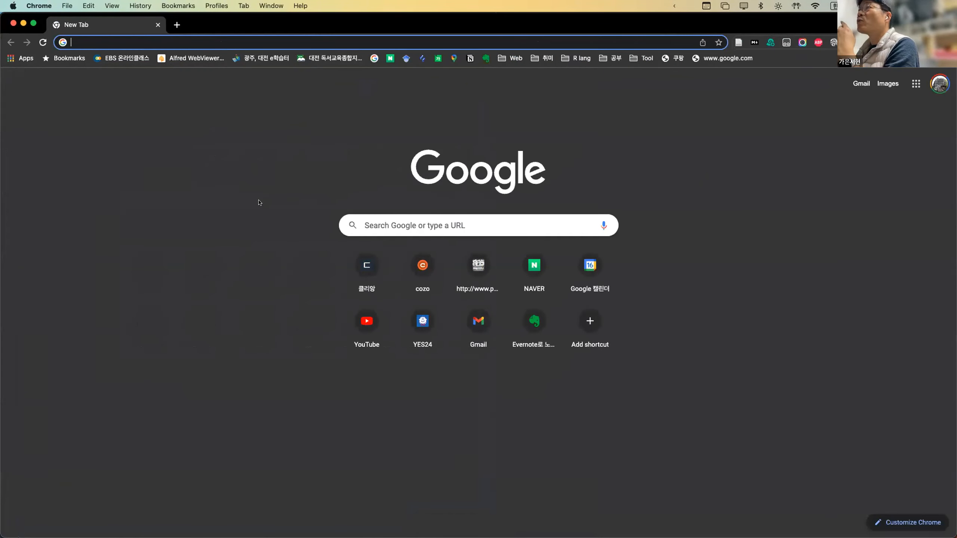
Switch back to Zotero and look through its preferences, including Search, Export and the Advanced settings for files and folders.
{"action": "key", "text": "ctrl+Up"}
{"action": "left_click", "coordinate": [611, 45]}
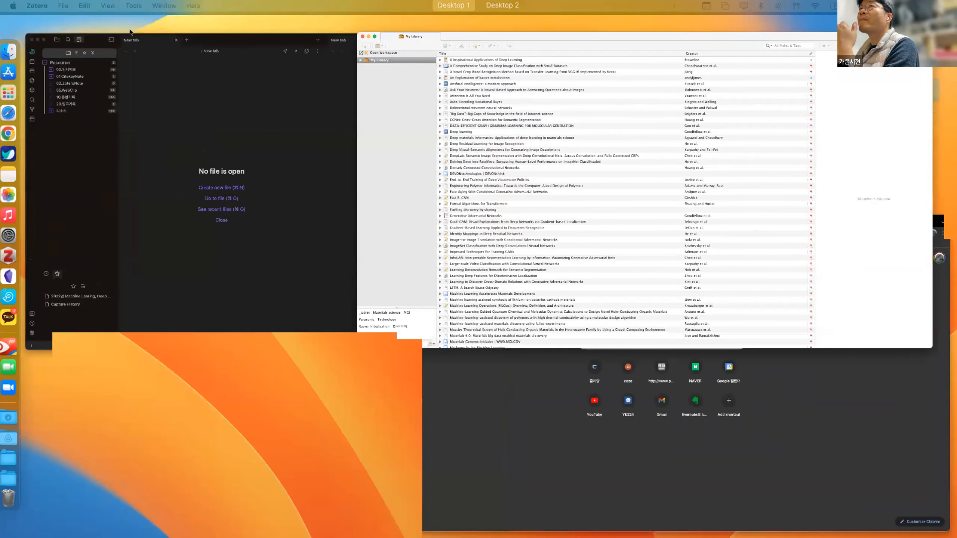
{"action": "left_click", "coordinate": [63, 6]}
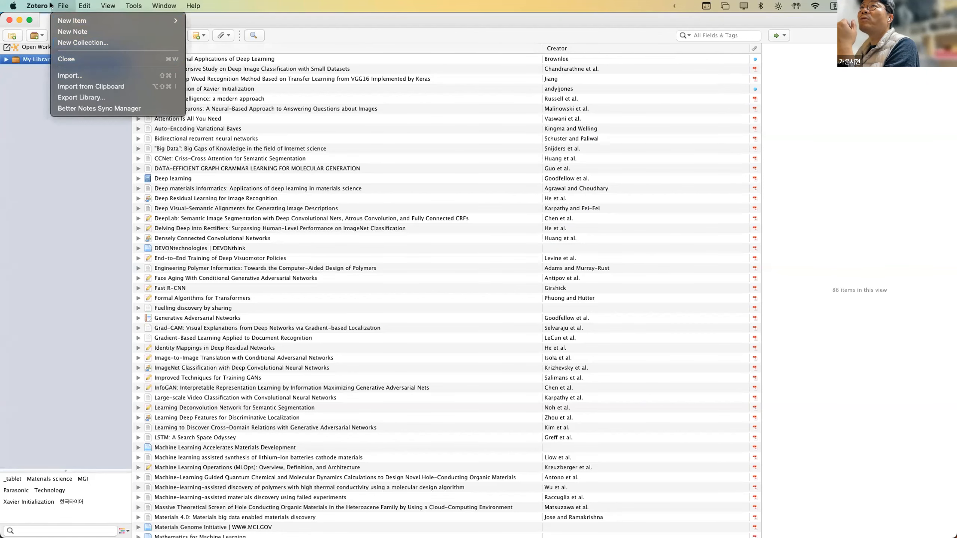
{"action": "mouse_move", "coordinate": [45, 6]}
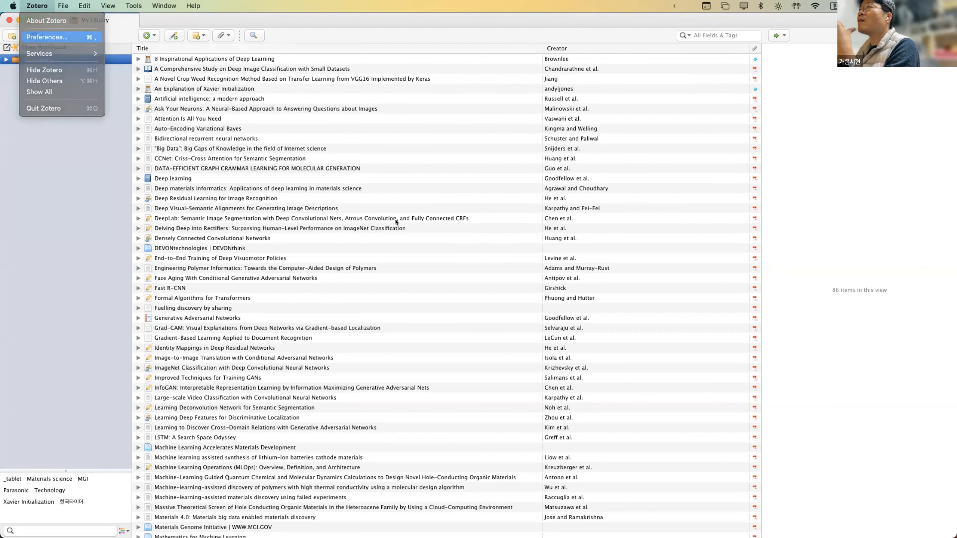
{"action": "left_click", "coordinate": [45, 37]}
{"action": "left_click", "coordinate": [258, 87]}
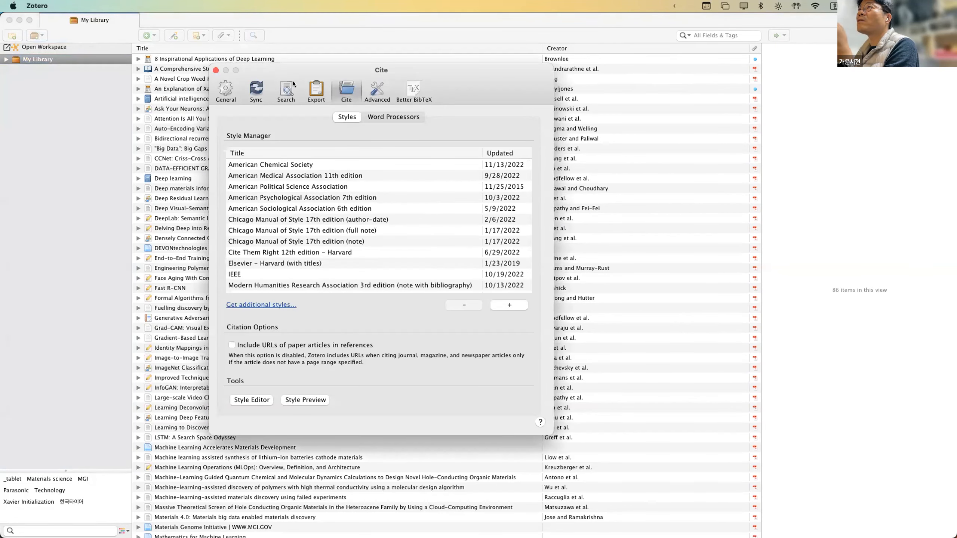
{"action": "left_click", "coordinate": [227, 90]}
{"action": "left_click", "coordinate": [289, 89]}
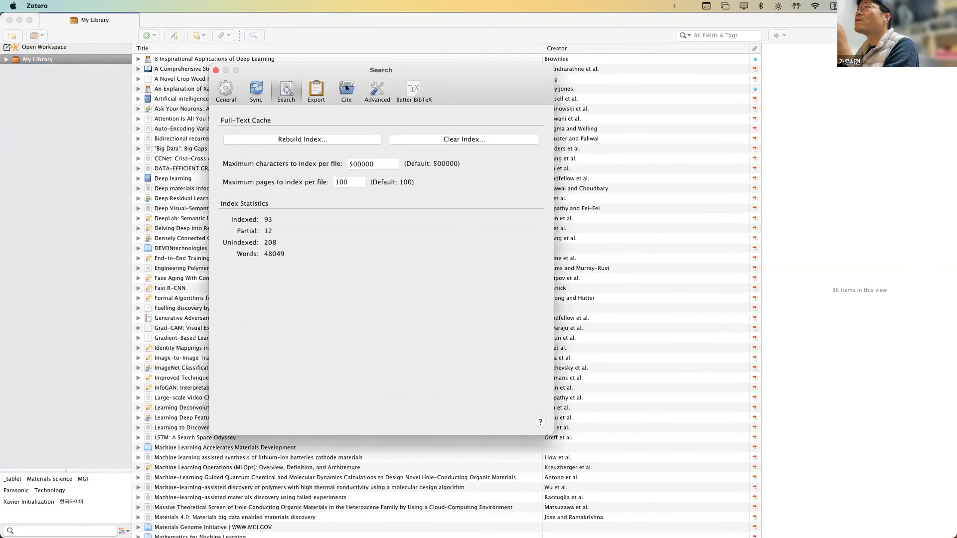
{"action": "left_click", "coordinate": [306, 92]}
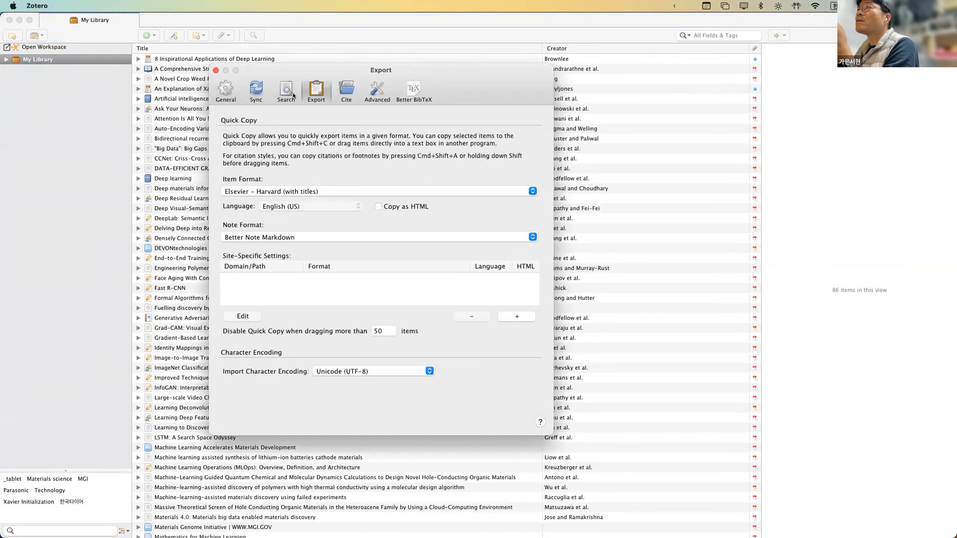
{"action": "left_click", "coordinate": [250, 93]}
{"action": "left_click", "coordinate": [369, 94]}
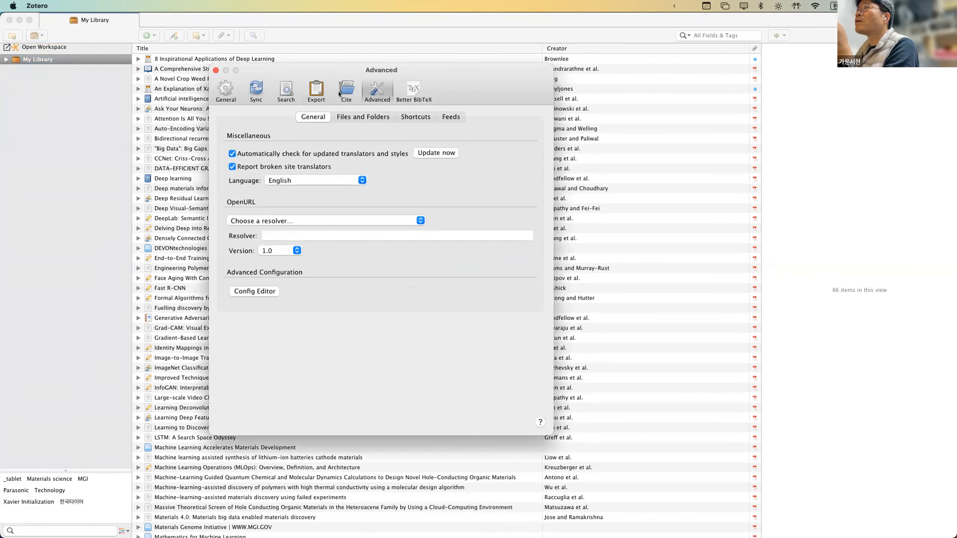
{"action": "left_click", "coordinate": [371, 117]}
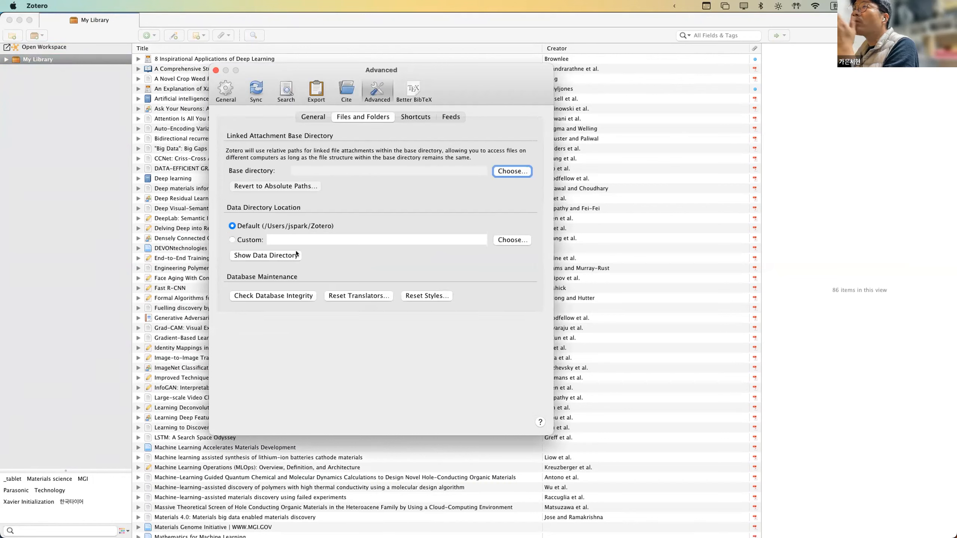
Review the General, Sync, Search, Export and Cite preferences, and close the preferences window.
{"action": "left_click", "coordinate": [228, 92]}
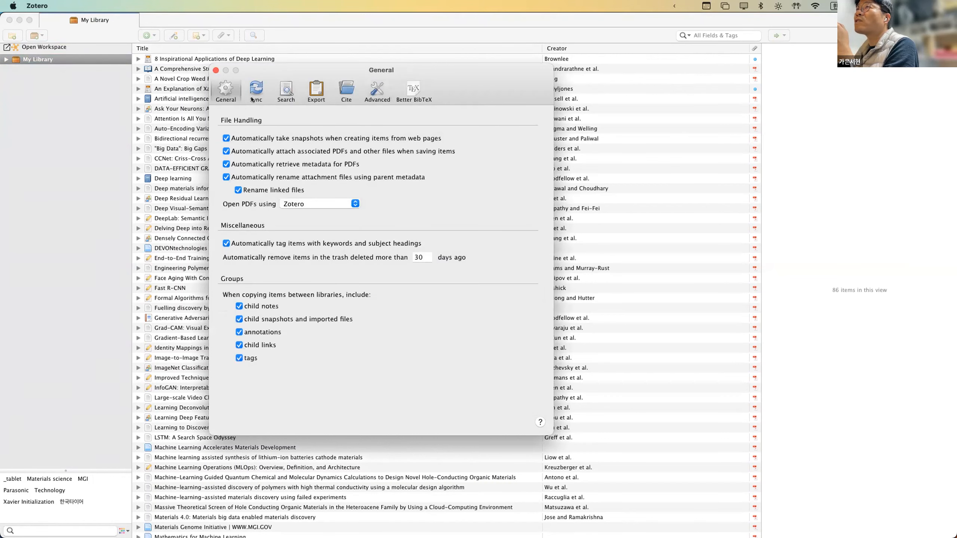
{"action": "left_click", "coordinate": [256, 95]}
{"action": "left_click", "coordinate": [283, 92]}
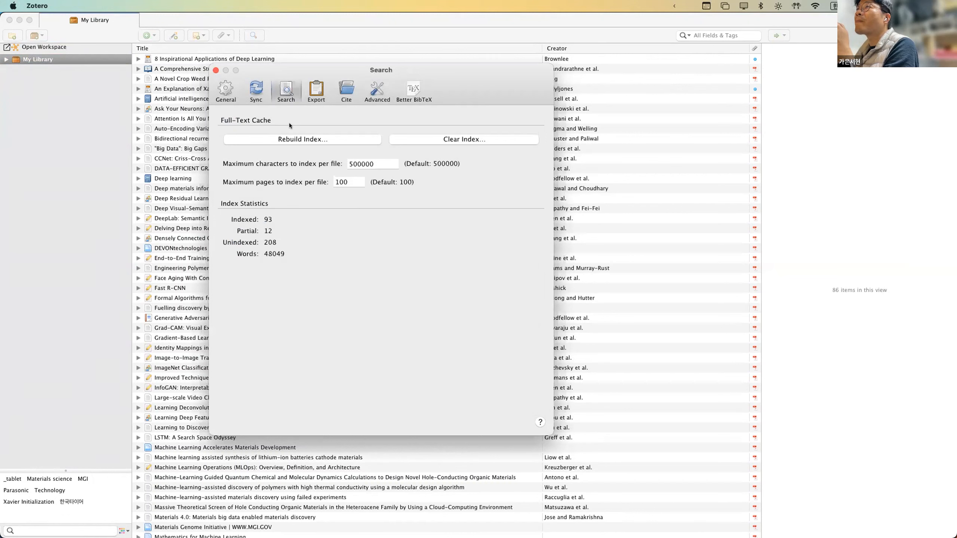
{"action": "left_click", "coordinate": [313, 88]}
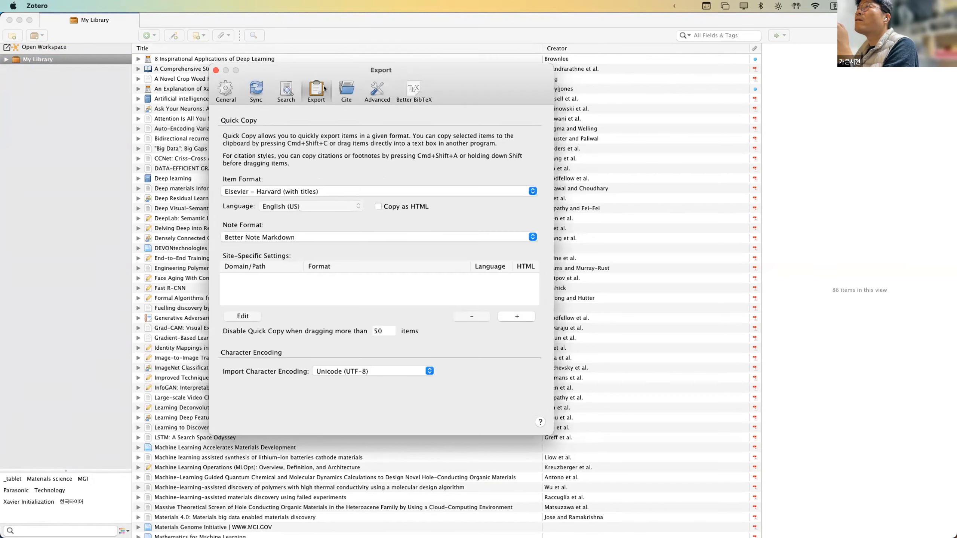
{"action": "left_click", "coordinate": [356, 91]}
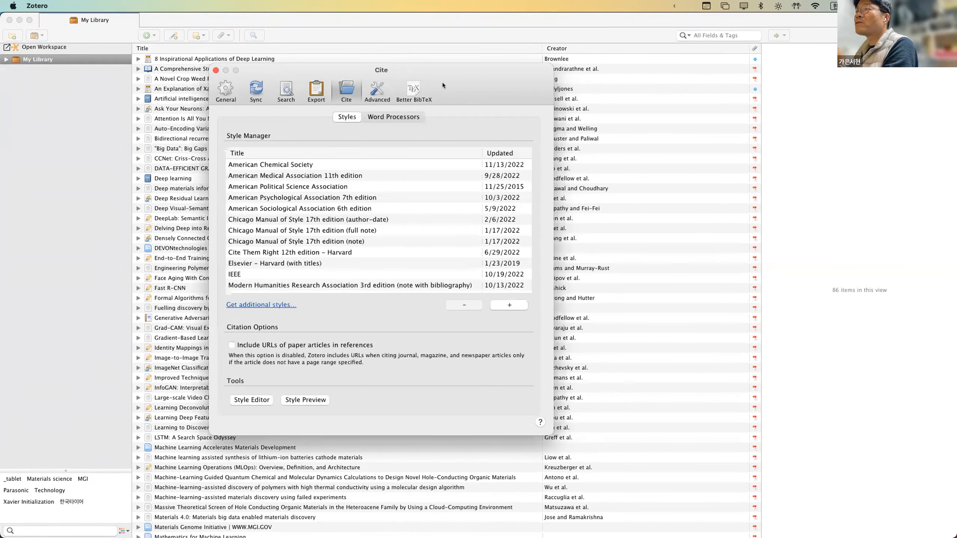
{"action": "left_click", "coordinate": [216, 70]}
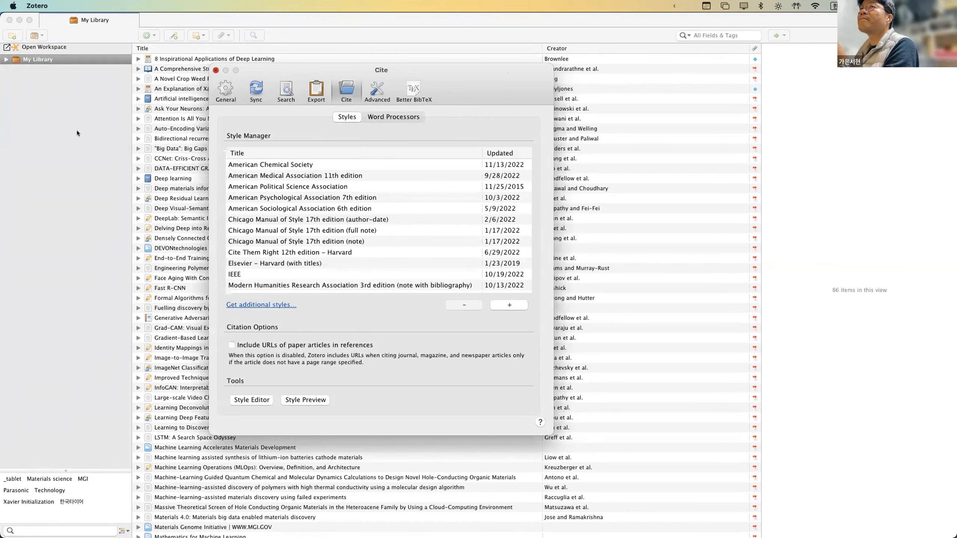
Switch to Chrome and search Google for "attention is all you need".
{"action": "key", "text": "ctrl+Up"}
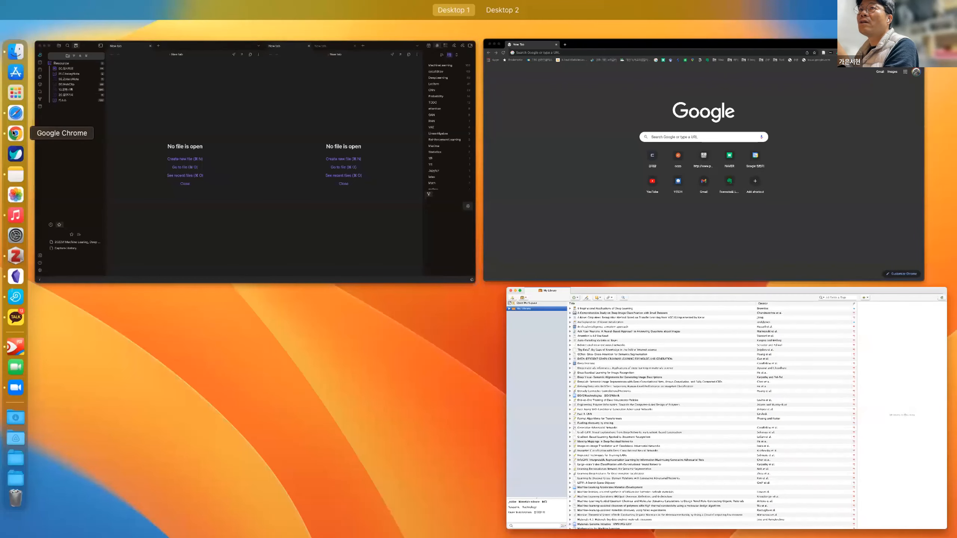
{"action": "left_click", "coordinate": [16, 133]}
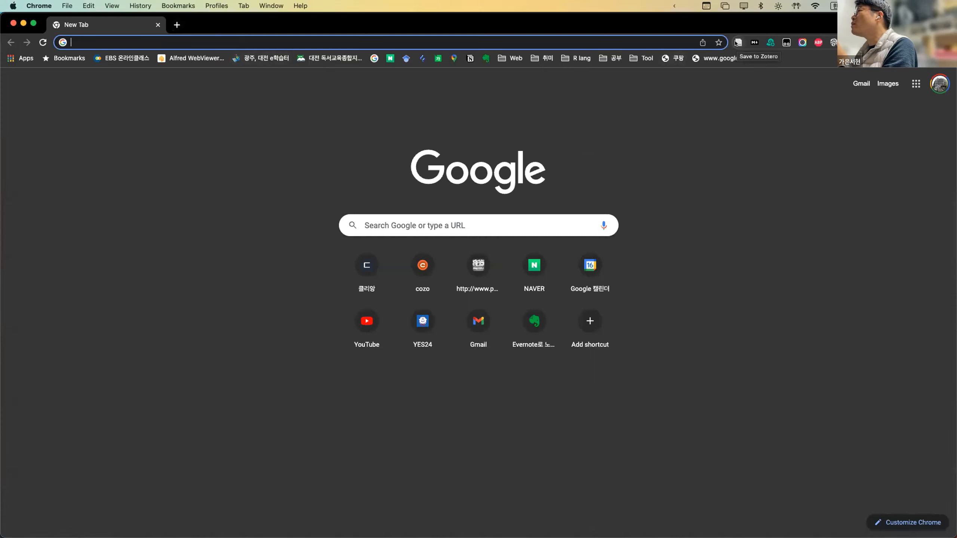
{"action": "left_click", "coordinate": [621, 35]}
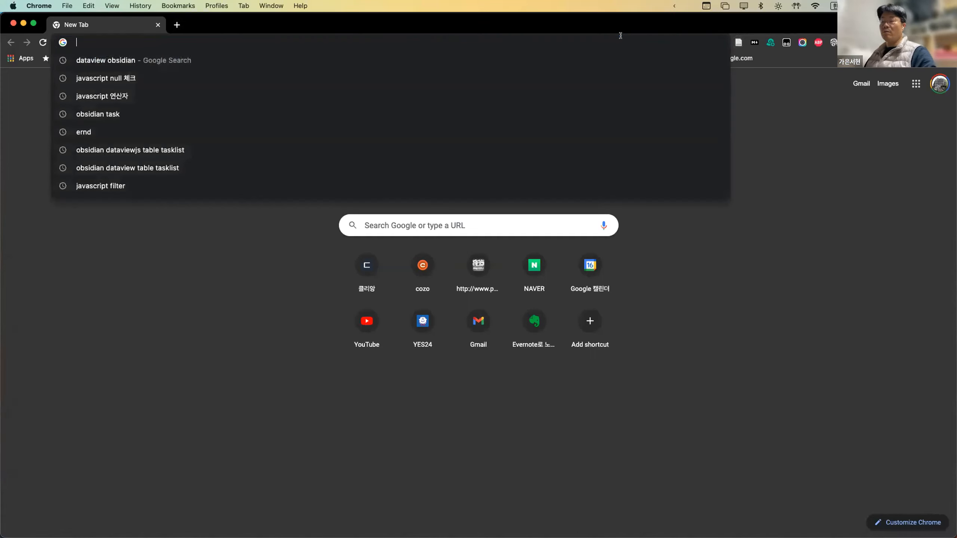
{"action": "type", "text": "ㅁㅅㅅ"}
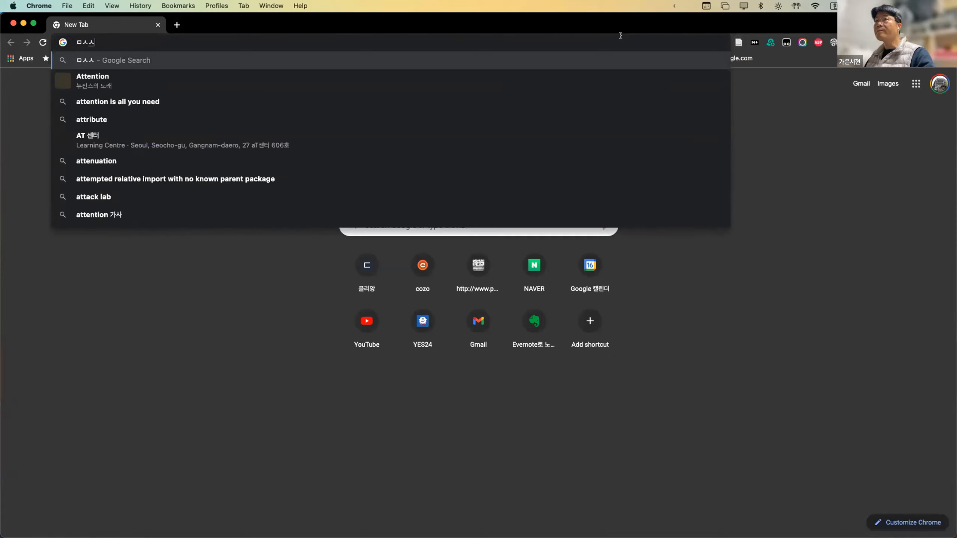
{"action": "key", "text": "BackSpace"}
{"action": "key", "text": "BackSpace"}
{"action": "key", "text": "BackSpace"}
{"action": "key", "text": "Caps_Lock"}
{"action": "type", "text": "attension"}
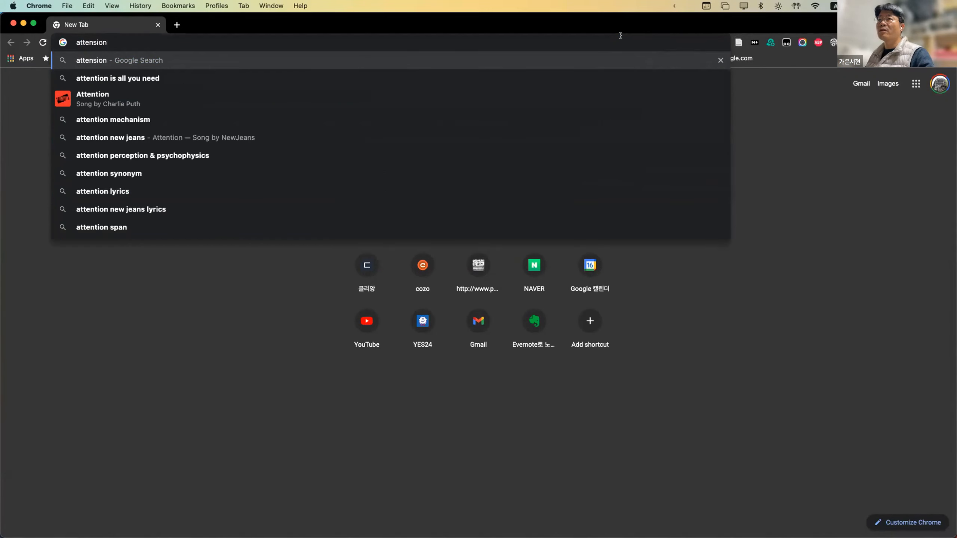
{"action": "key", "text": "Down"}
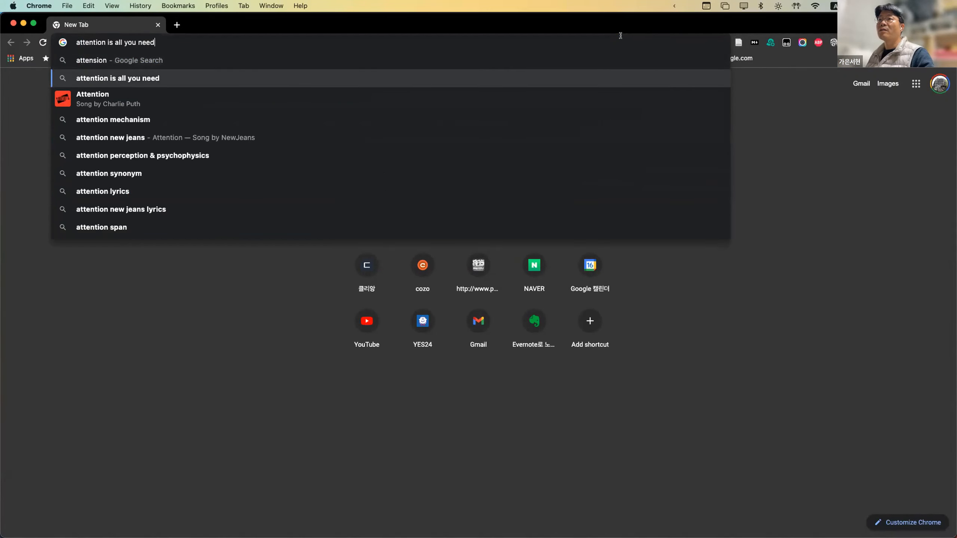
{"action": "key", "text": "Return"}
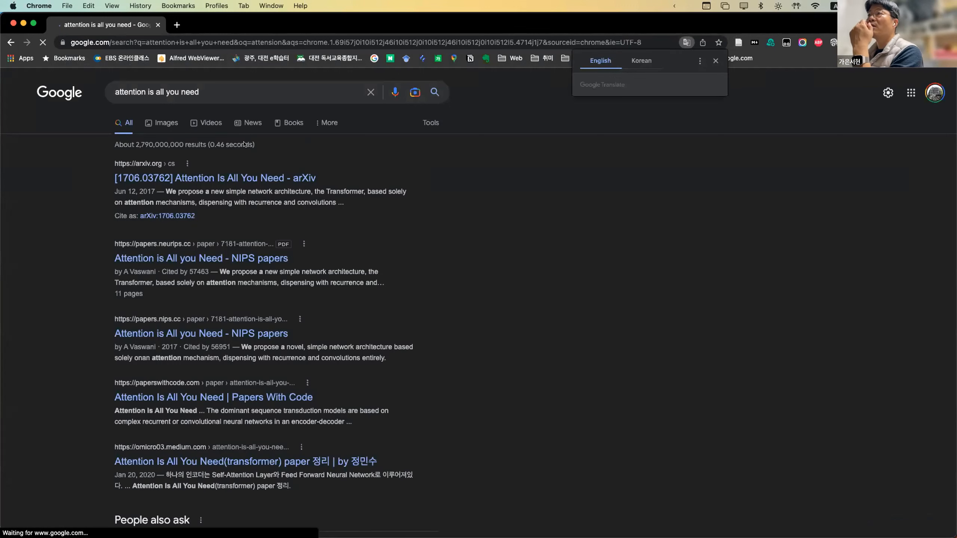
Open the arXiv page of Attention Is All You Need and save the paper to My Library in Zotero.
{"action": "left_click", "coordinate": [234, 178]}
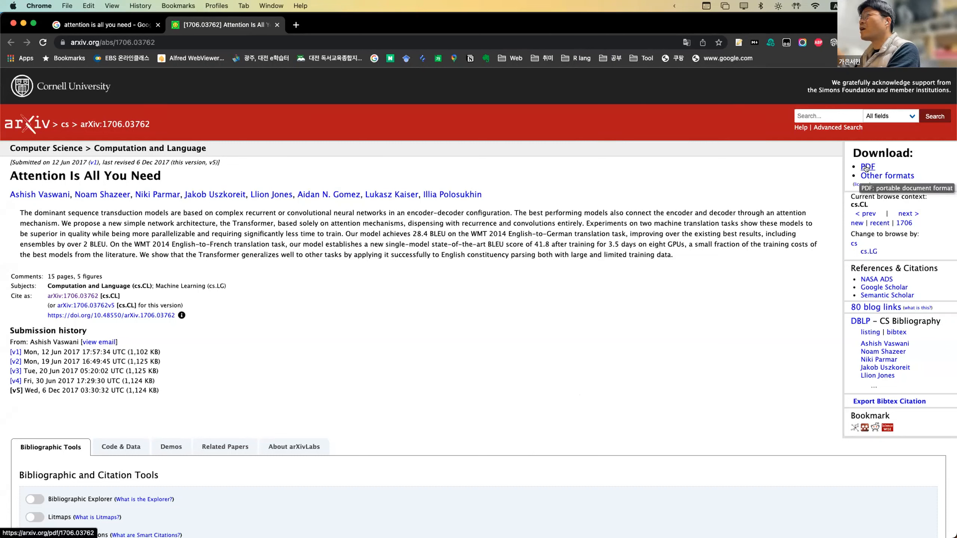
{"action": "left_click", "coordinate": [739, 43]}
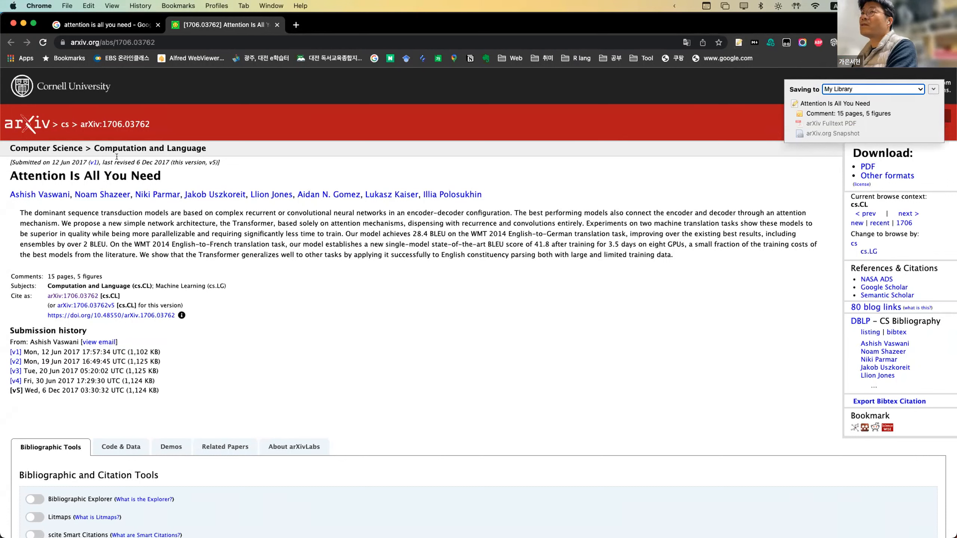
Switch to Zotero, expand the newly saved Attention Is All You Need preprint and select its arXiv Fulltext PDF.
{"action": "key", "text": "ctrl+Up"}
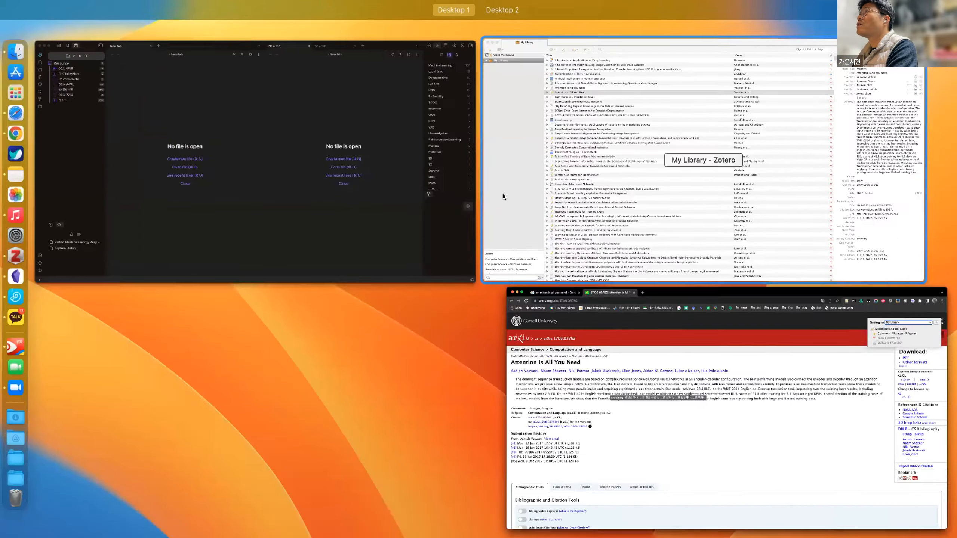
{"action": "left_click", "coordinate": [504, 194]}
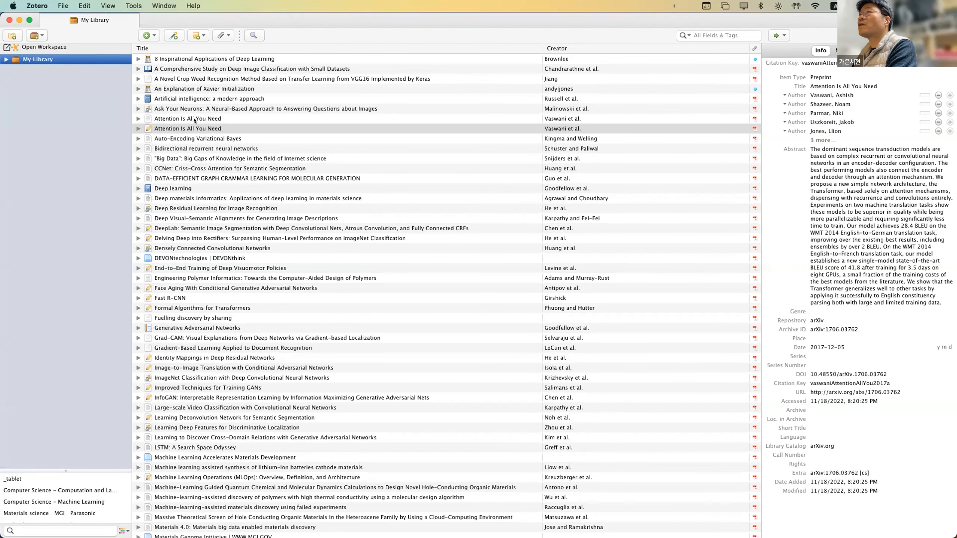
{"action": "left_click", "coordinate": [189, 119]}
{"action": "left_click", "coordinate": [138, 129]}
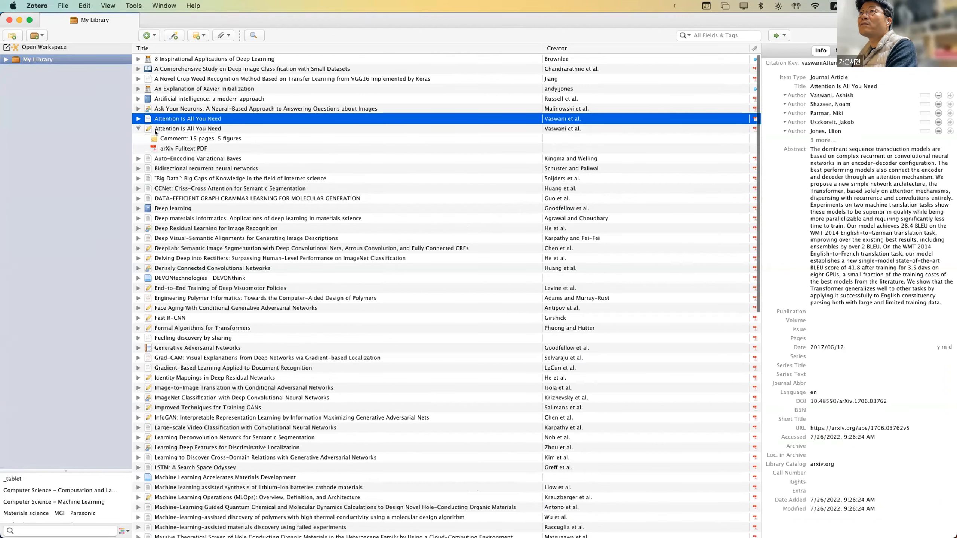
{"action": "left_click", "coordinate": [171, 148]}
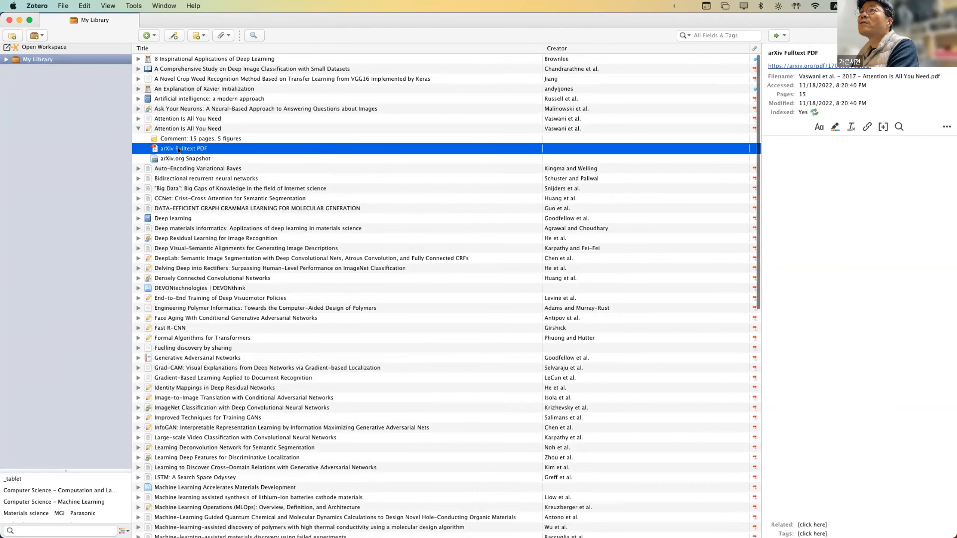
Open the Sync settings in the Zotero preferences to examine the data and file syncing options.
{"action": "left_click", "coordinate": [37, 6]}
{"action": "left_click", "coordinate": [47, 38]}
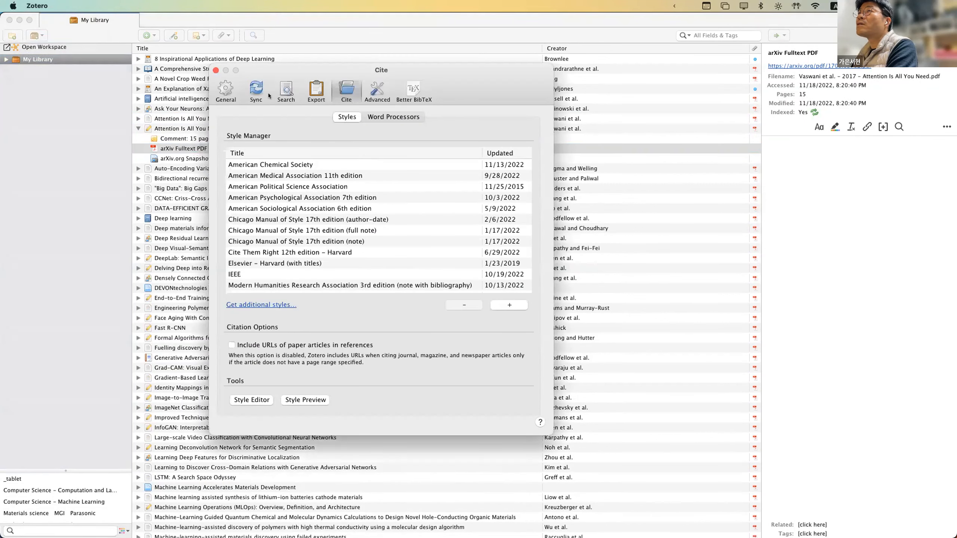
{"action": "left_click", "coordinate": [259, 93]}
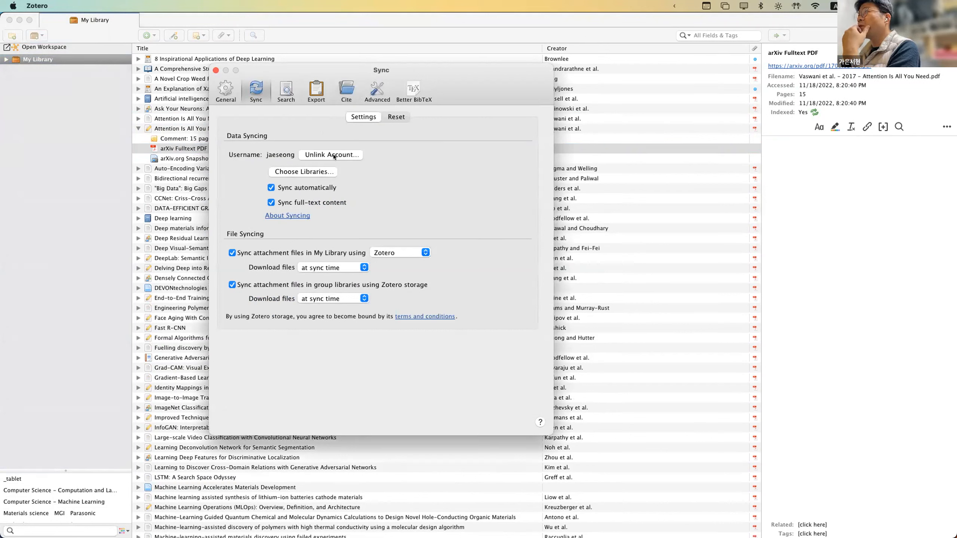
Open Zotero's online documentation about syncing and skim its sections on data syncing, file syncing and WebDAV.
{"action": "left_click", "coordinate": [288, 216]}
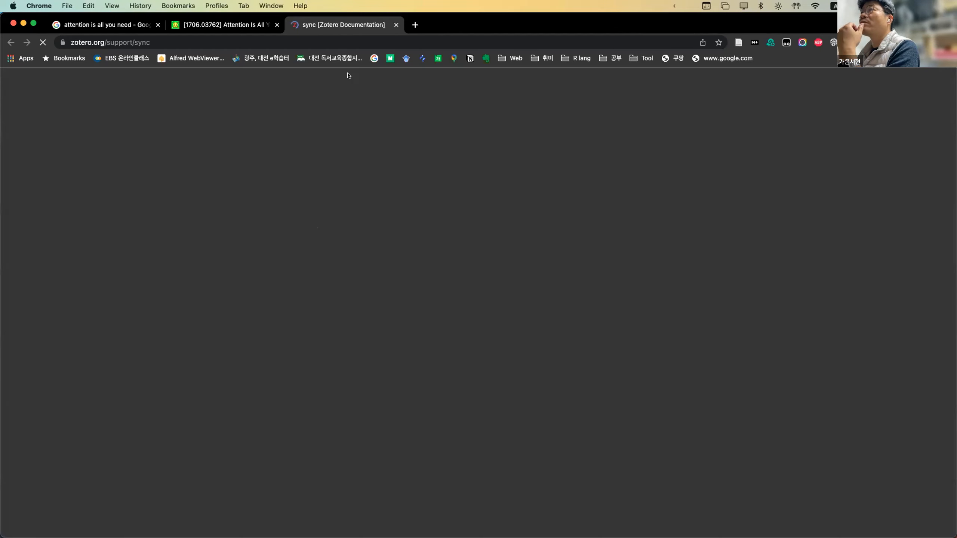
{"action": "scroll", "coordinate": [356, 204], "scroll_direction": "down", "scroll_amount": 8}
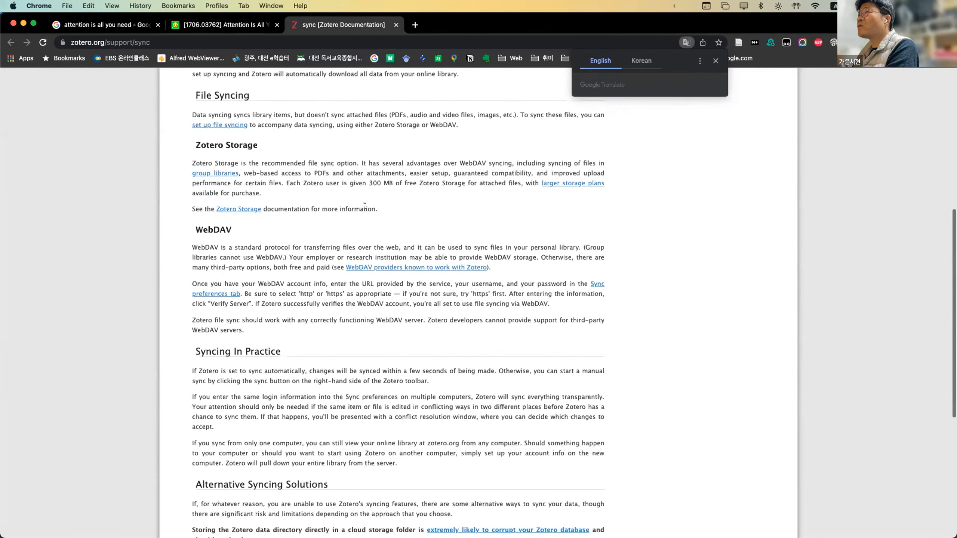
{"action": "scroll", "coordinate": [358, 206], "scroll_direction": "up", "scroll_amount": 9}
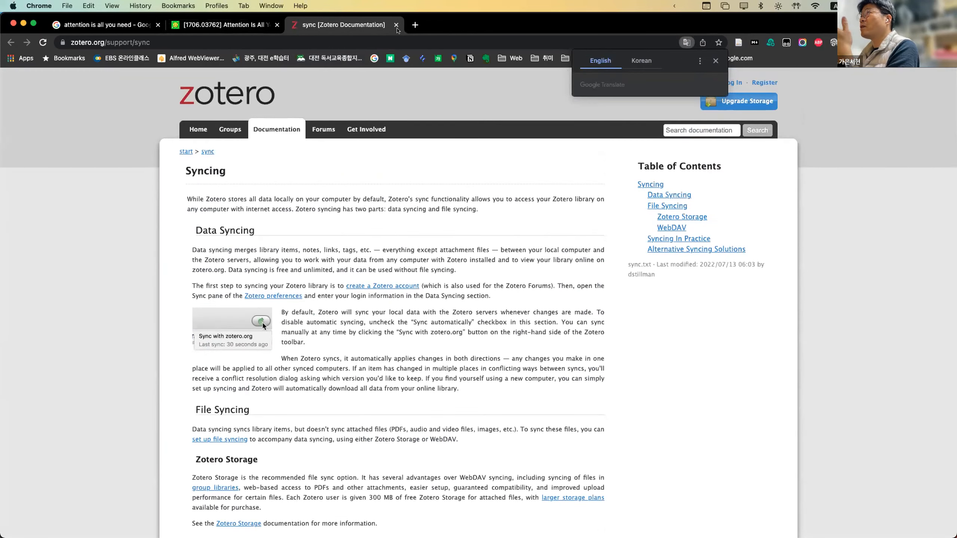
Close the Zotero syncing documentation page and switch back to the Zotero library window.
{"action": "left_click", "coordinate": [396, 25]}
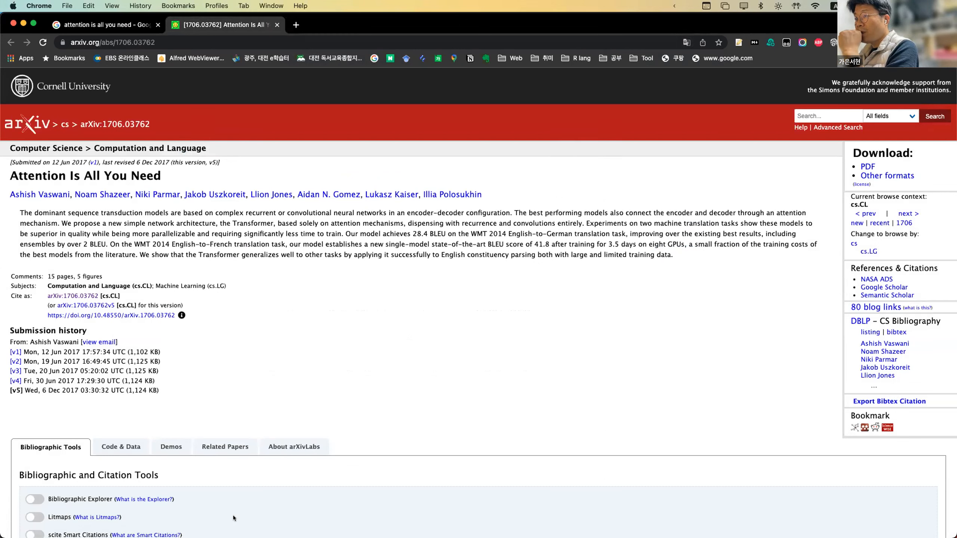
{"action": "key", "text": "ctrl+Up"}
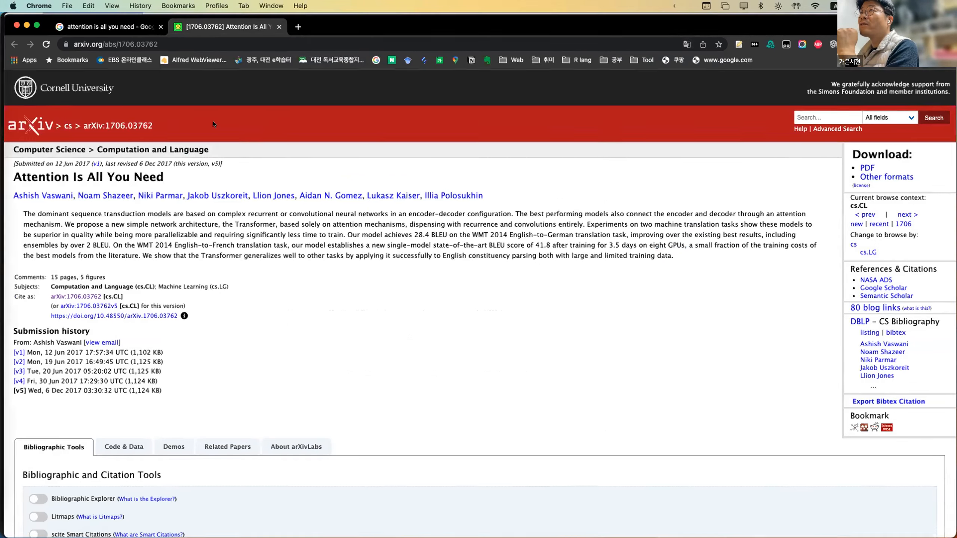
{"action": "left_click", "coordinate": [550, 142]}
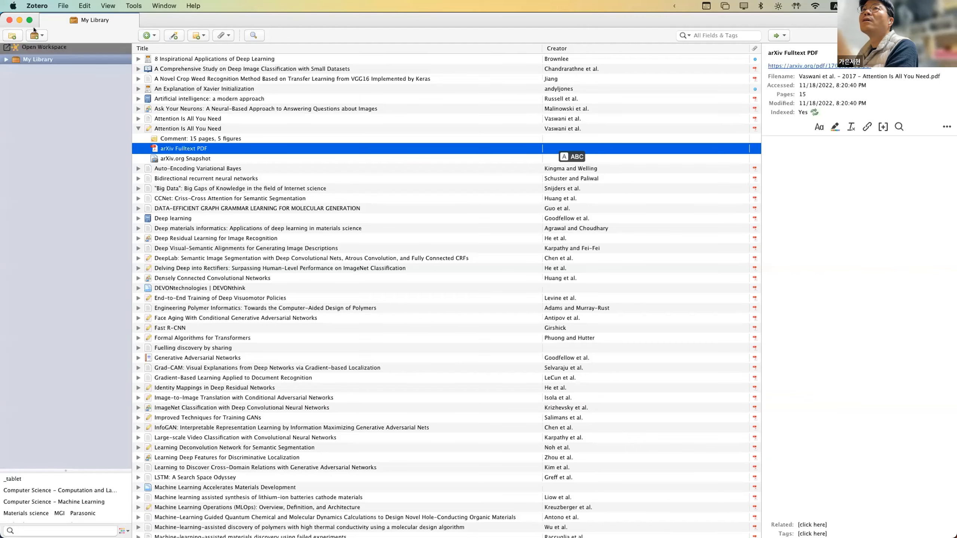
Try to open the ZotFile preferences and look for their window among the open windows and both desktops.
{"action": "left_click", "coordinate": [45, 7]}
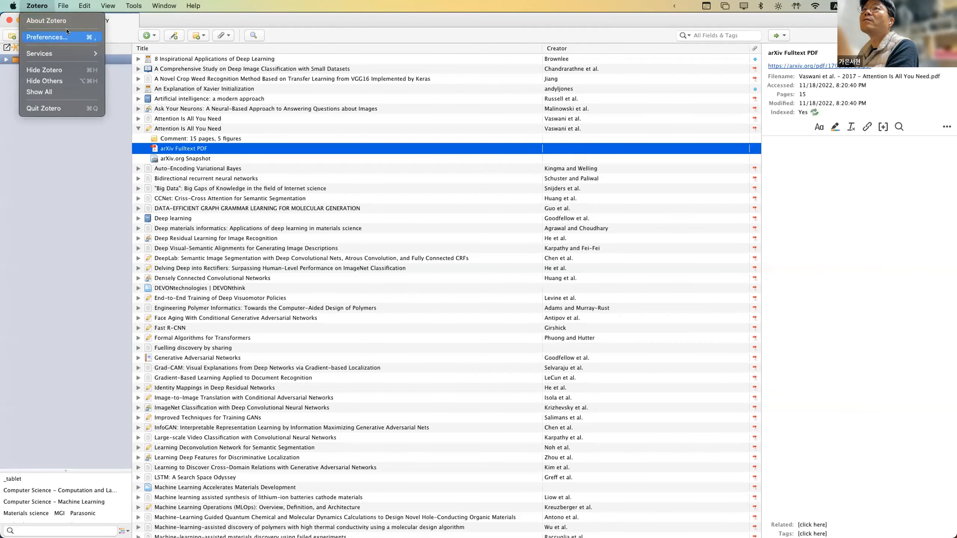
{"action": "mouse_move", "coordinate": [134, 5]}
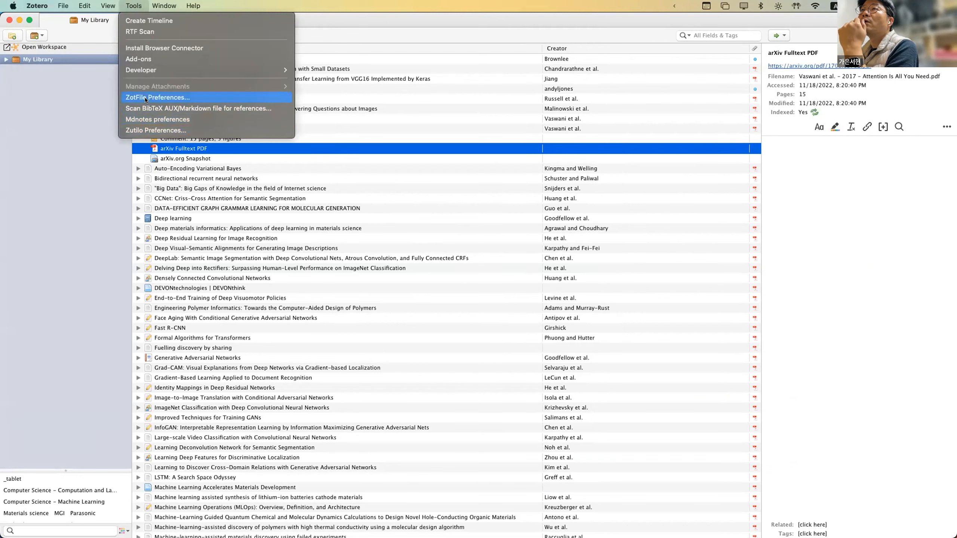
{"action": "left_click", "coordinate": [173, 108]}
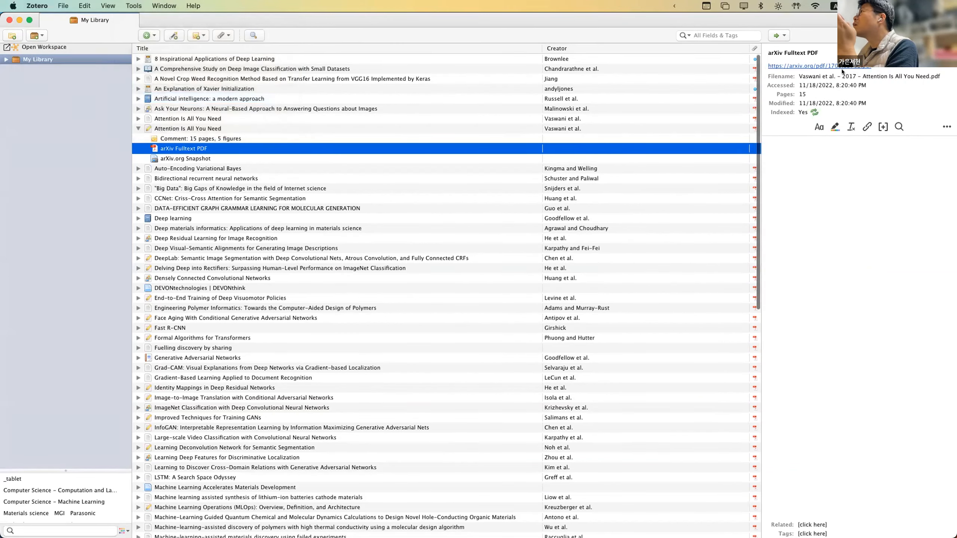
{"action": "key", "text": "ctrl+Up"}
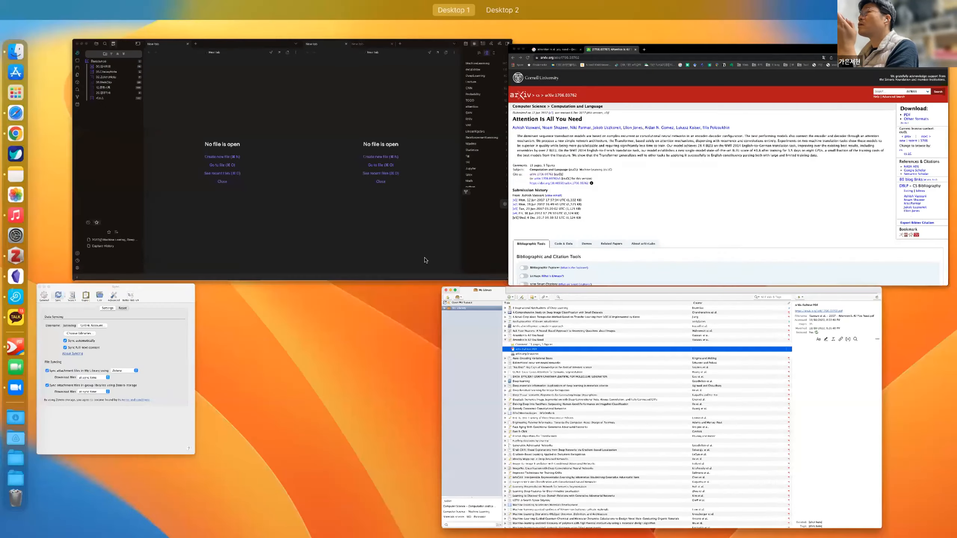
{"action": "left_click", "coordinate": [143, 312]}
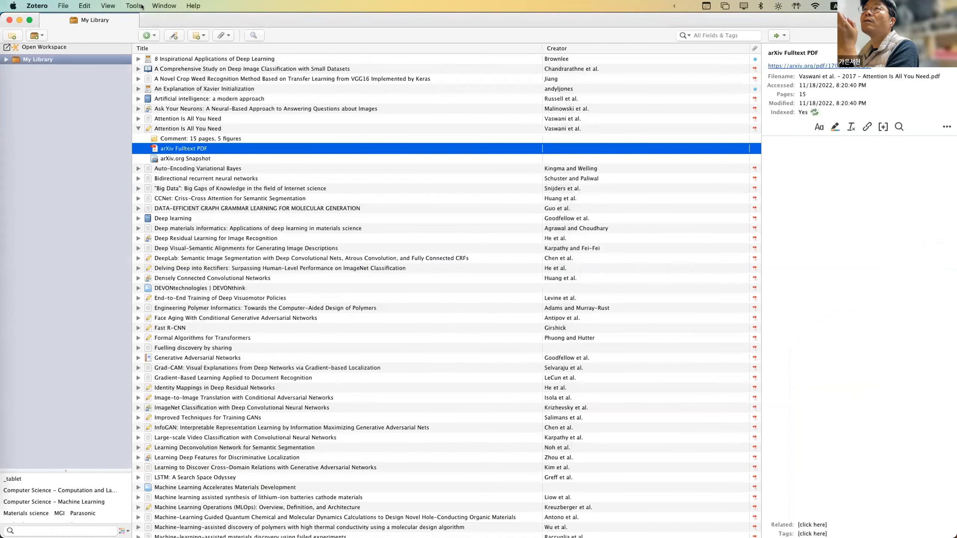
{"action": "left_click", "coordinate": [142, 6]}
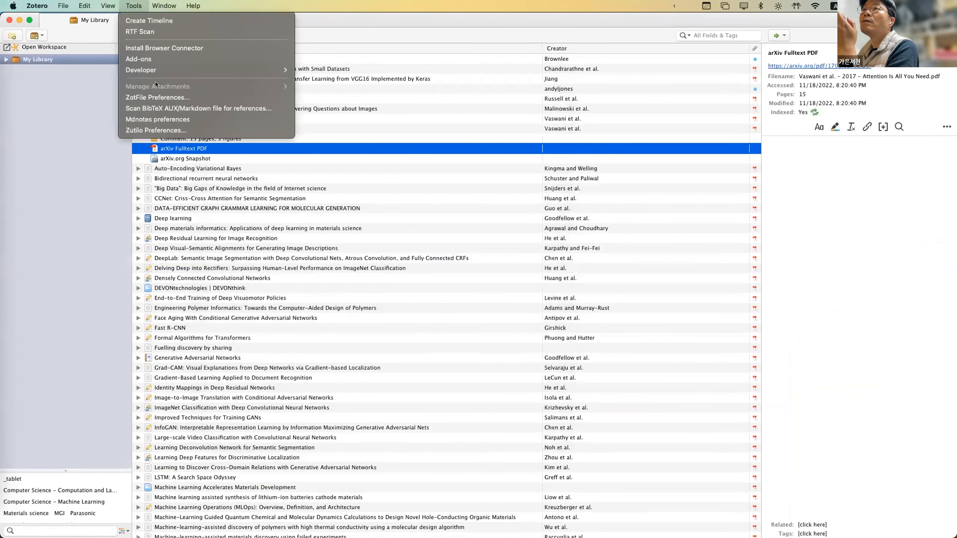
{"action": "left_click", "coordinate": [148, 97]}
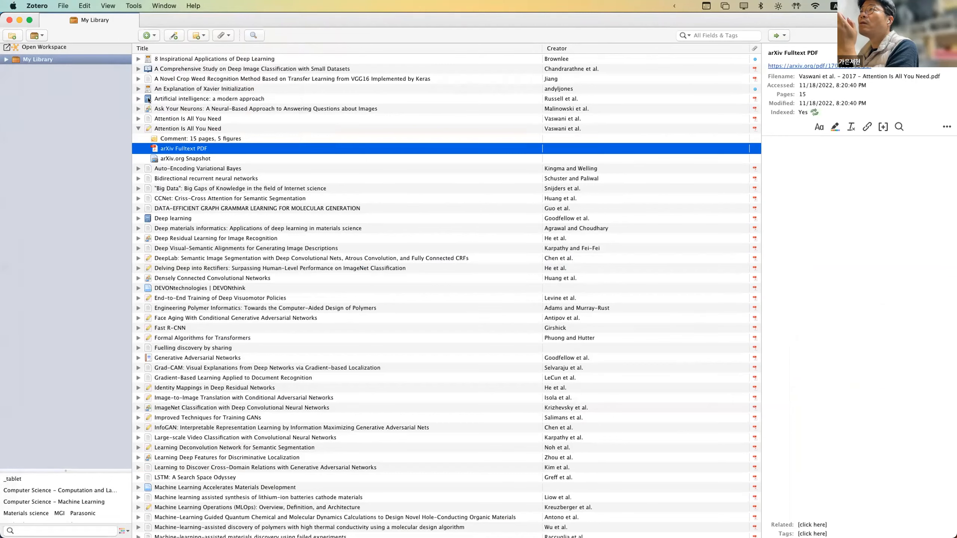
{"action": "key", "text": "ctrl+Up"}
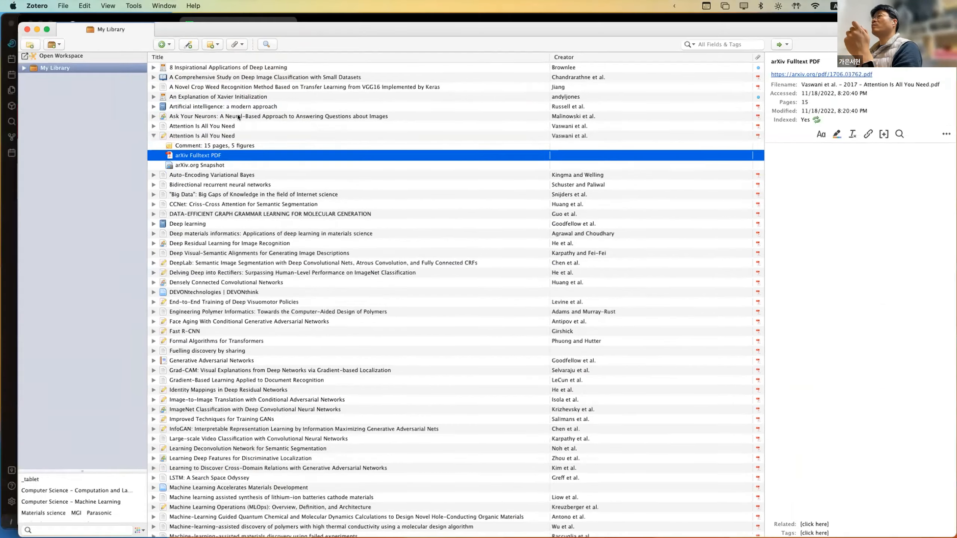
{"action": "key", "text": "ctrl+Up"}
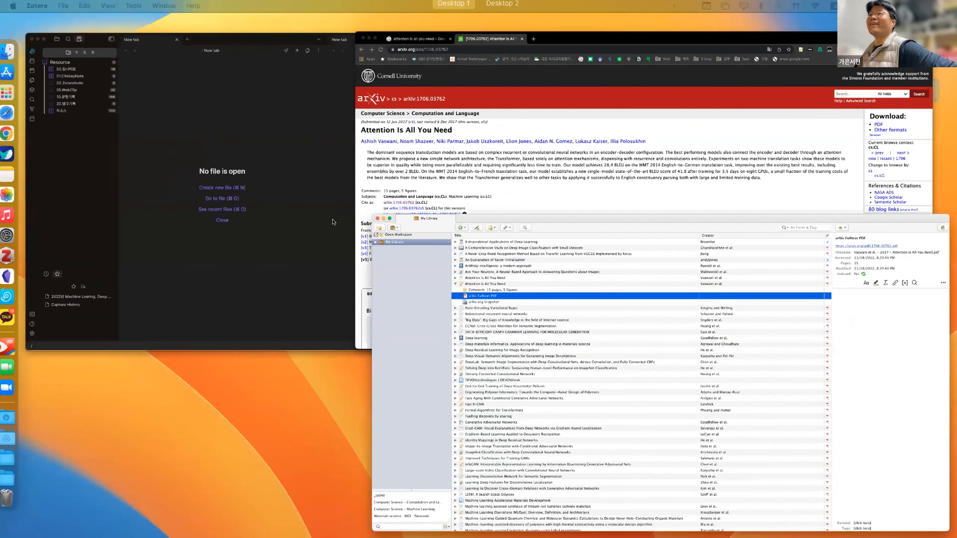
{"action": "key", "text": "ctrl+Right"}
{"action": "key", "text": "ctrl+Left"}
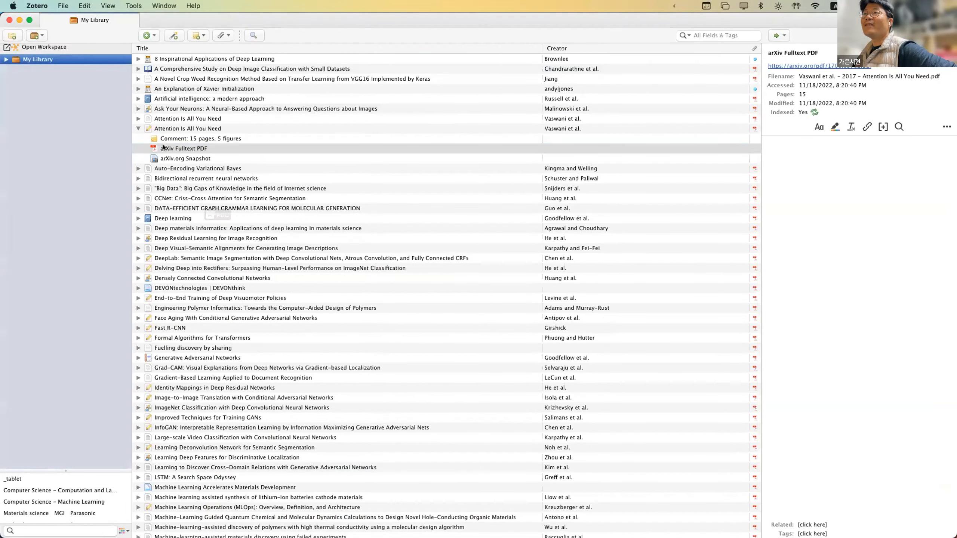
Examine the attachment management options for the arXiv Fulltext PDF, including Rename and Move.
{"action": "left_click", "coordinate": [163, 147]}
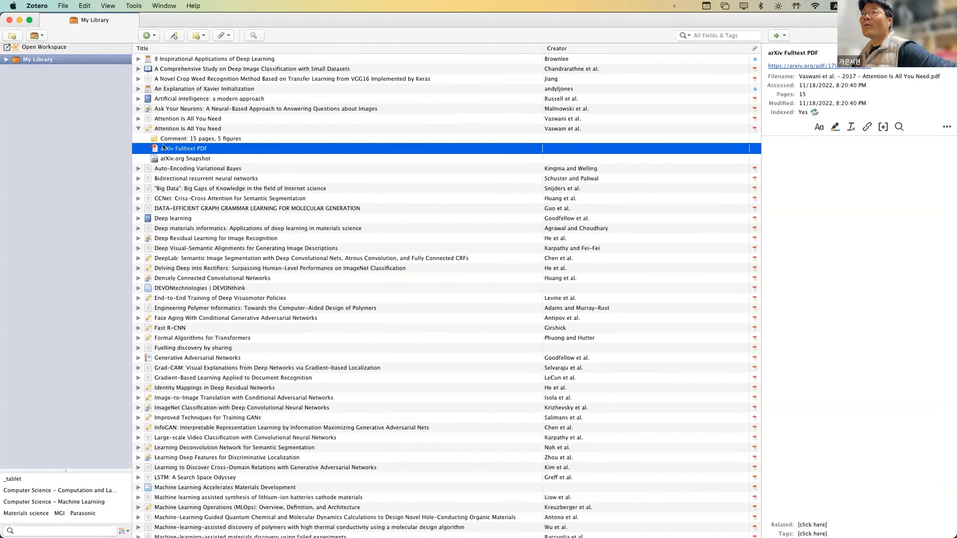
{"action": "right_click", "coordinate": [170, 148]}
{"action": "mouse_move", "coordinate": [206, 271]}
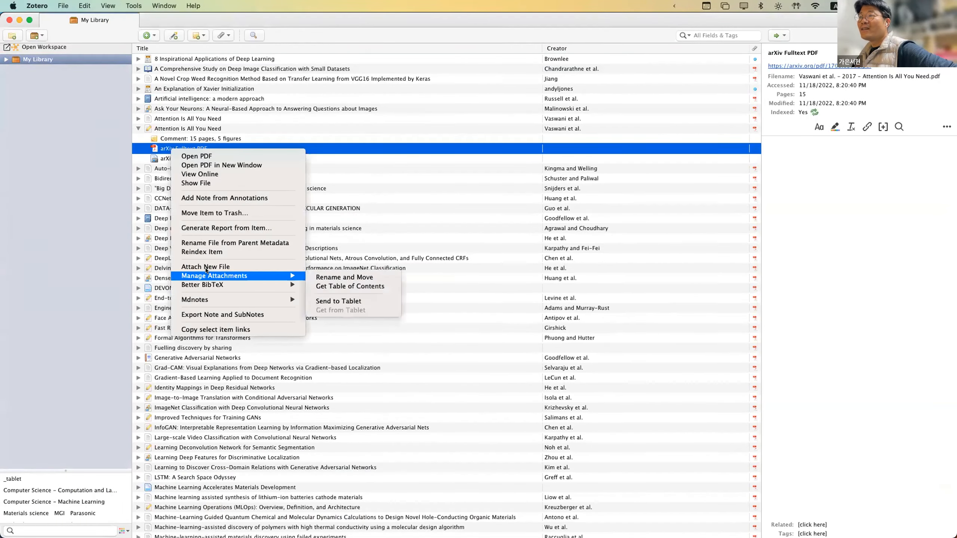
{"action": "left_click", "coordinate": [331, 277]}
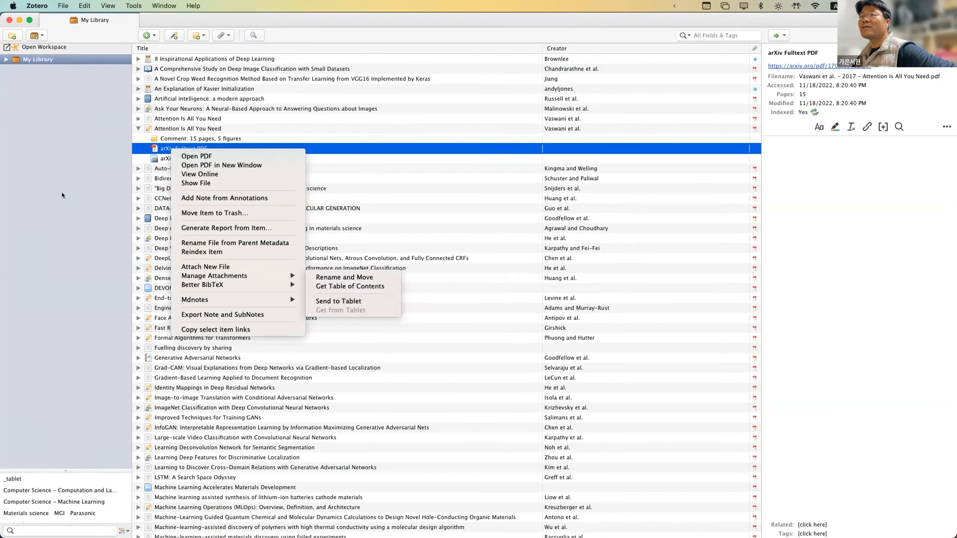
Open the Zotero preferences at the Sync settings, move the window aside and close it.
{"action": "left_click", "coordinate": [54, 5]}
{"action": "mouse_move", "coordinate": [38, 5]}
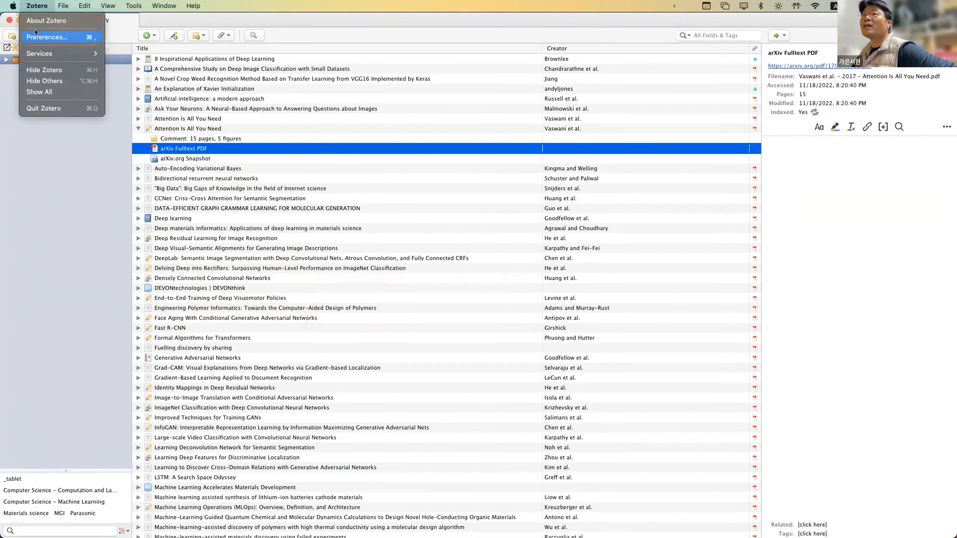
{"action": "left_click", "coordinate": [49, 36]}
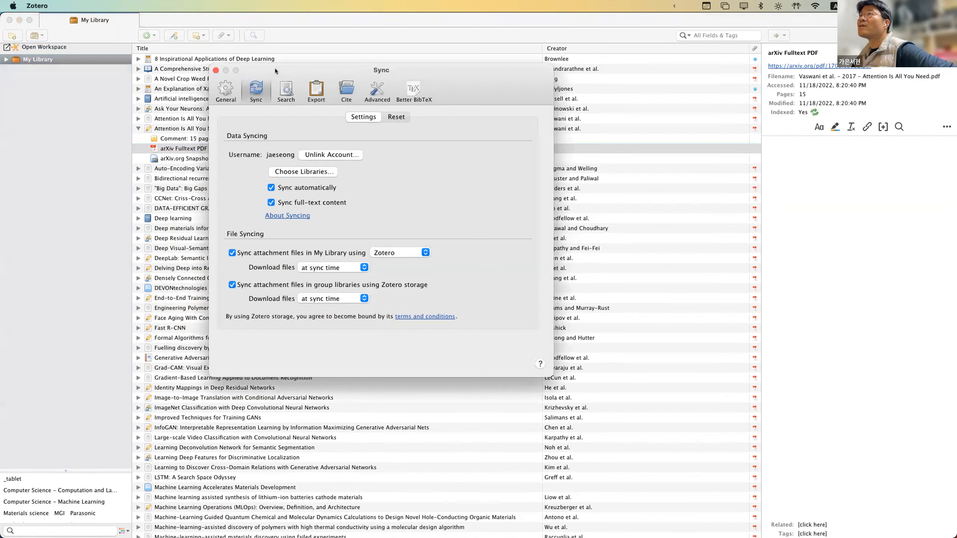
{"action": "left_click_drag", "start_coordinate": [277, 74], "coordinate": [188, 147]}
{"action": "left_click", "coordinate": [125, 143]}
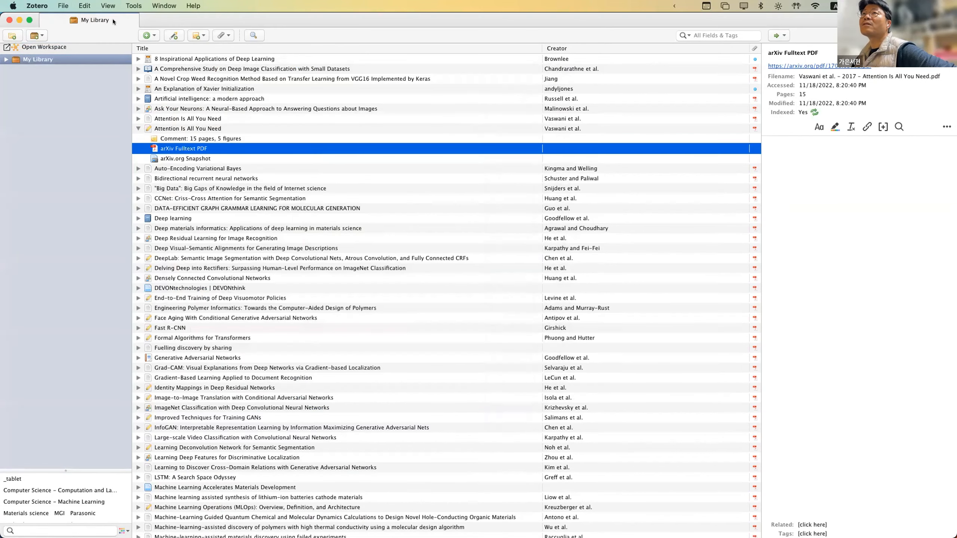
Try once more to open the ZotFile preferences.
{"action": "left_click", "coordinate": [163, 8]}
{"action": "mouse_move", "coordinate": [133, 5]}
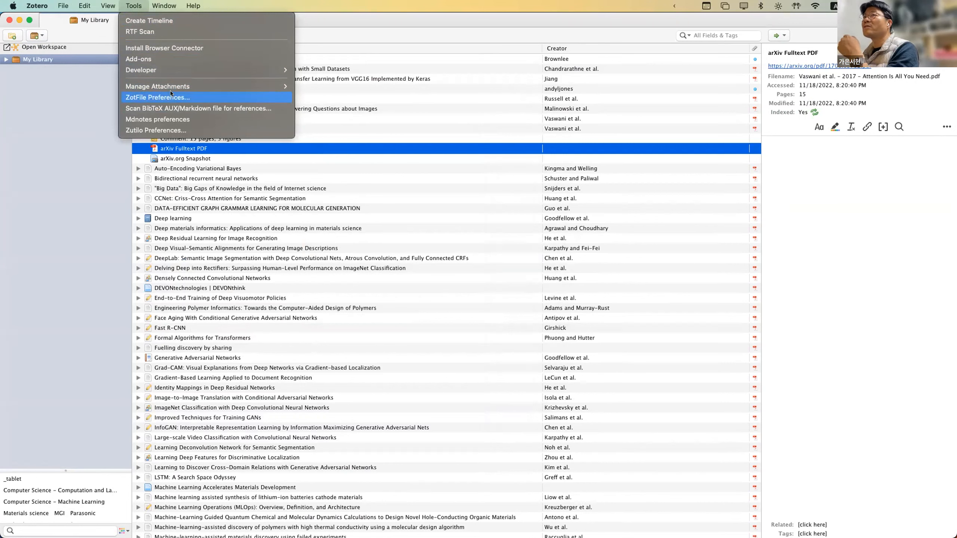
{"action": "left_click", "coordinate": [213, 97]}
Switch to Finder, expand the zotero folder in Dropbox with all its subfolders, and enlarge the window to view the stored PDFs.
{"action": "mouse_move", "coordinate": [3, 87]}
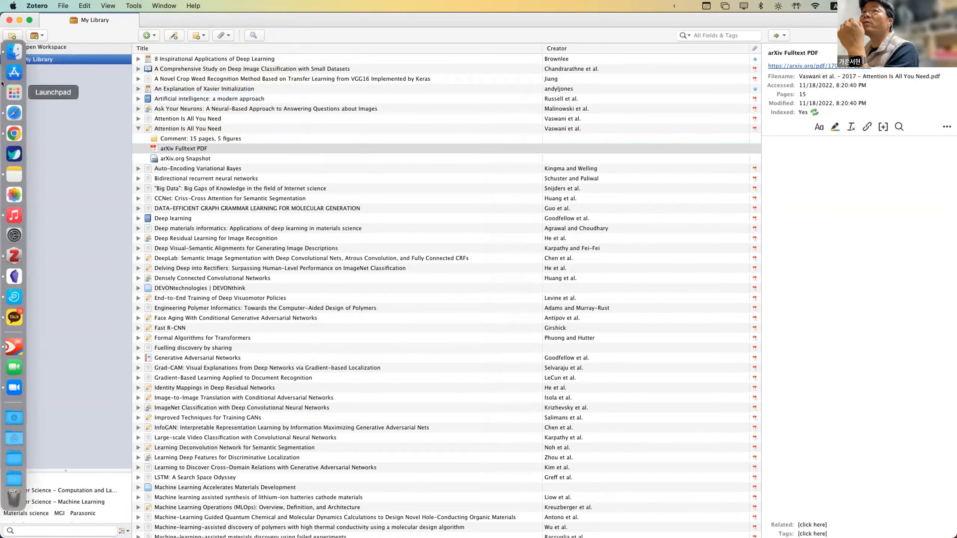
{"action": "left_click", "coordinate": [14, 49]}
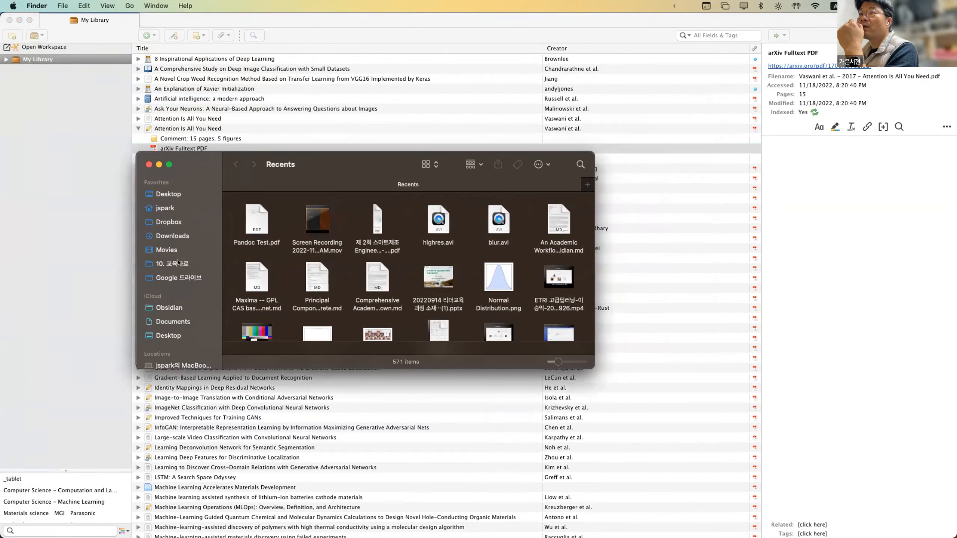
{"action": "left_click", "coordinate": [173, 194]}
{"action": "left_click", "coordinate": [169, 221]}
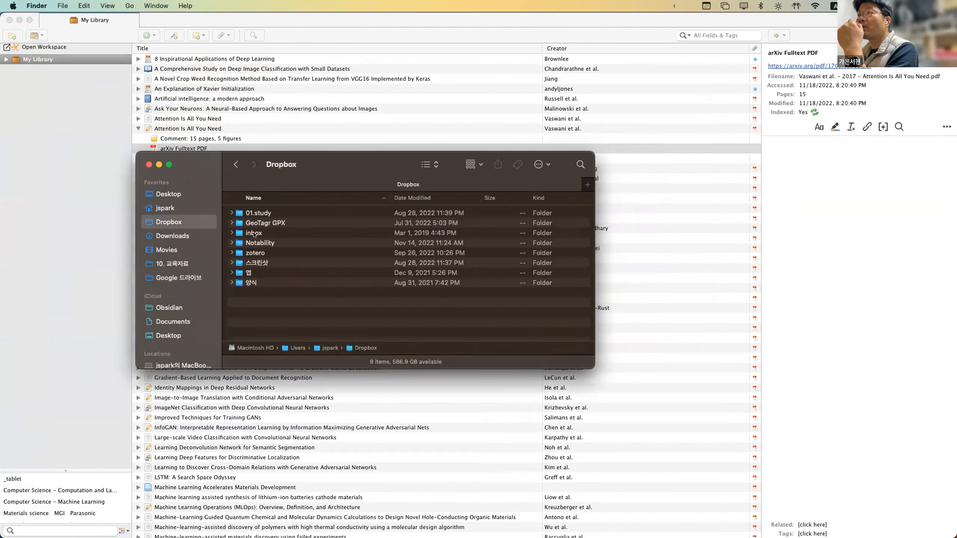
{"action": "left_click", "coordinate": [238, 252]}
{"action": "left_click", "coordinate": [232, 253], "text": "alt"}
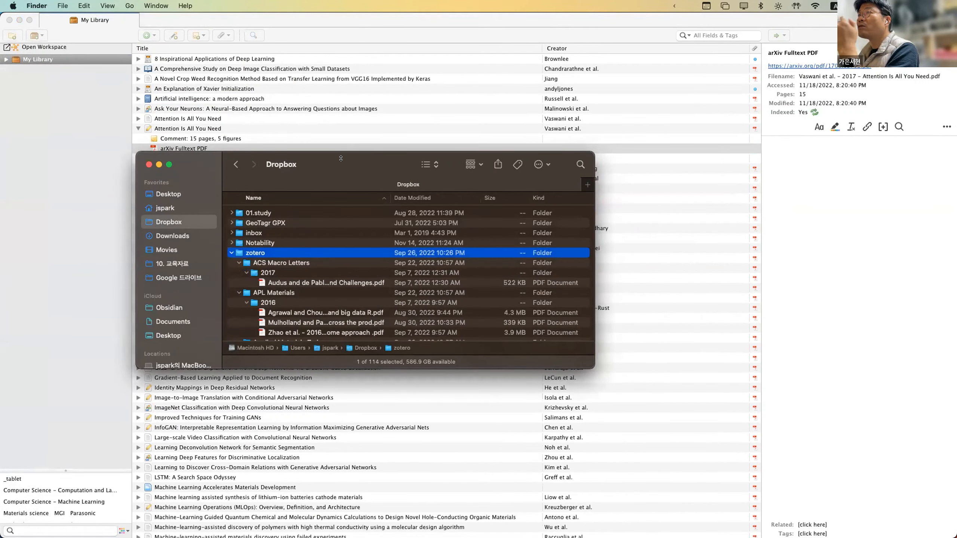
{"action": "left_click_drag", "start_coordinate": [341, 158], "coordinate": [340, 19]}
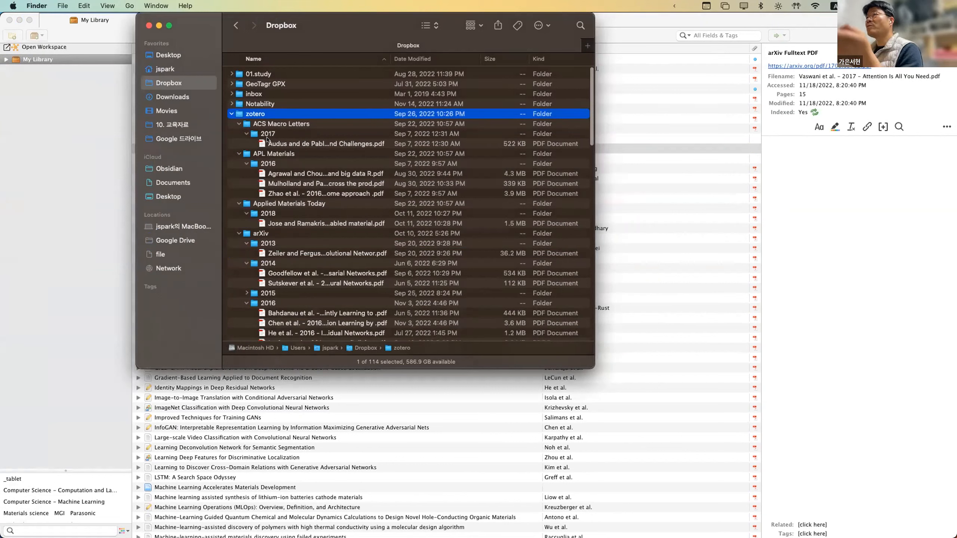
Return to Zotero and apply ZotFile's Rename and Move to the arXiv Fulltext PDF of Attention Is All You Need.
{"action": "left_click", "coordinate": [105, 131]}
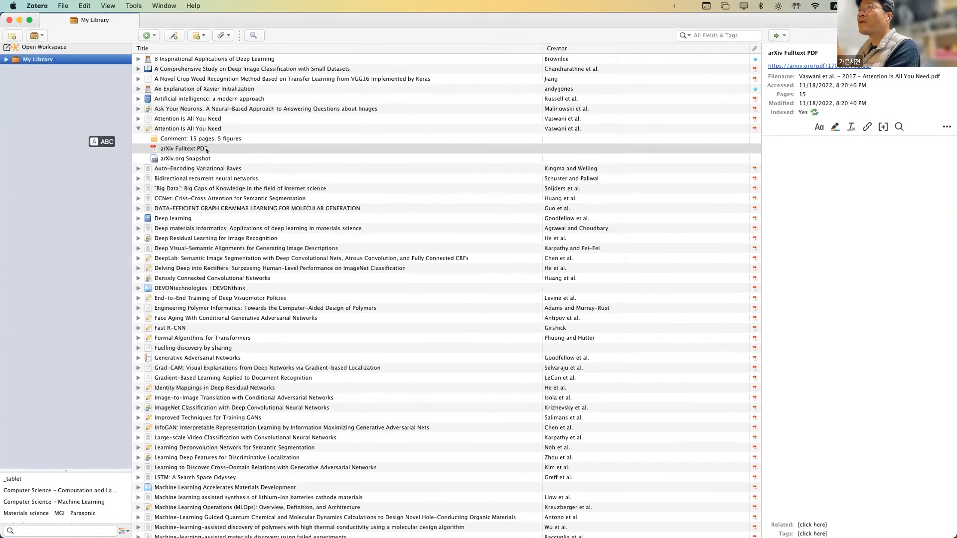
{"action": "right_click", "coordinate": [197, 149]}
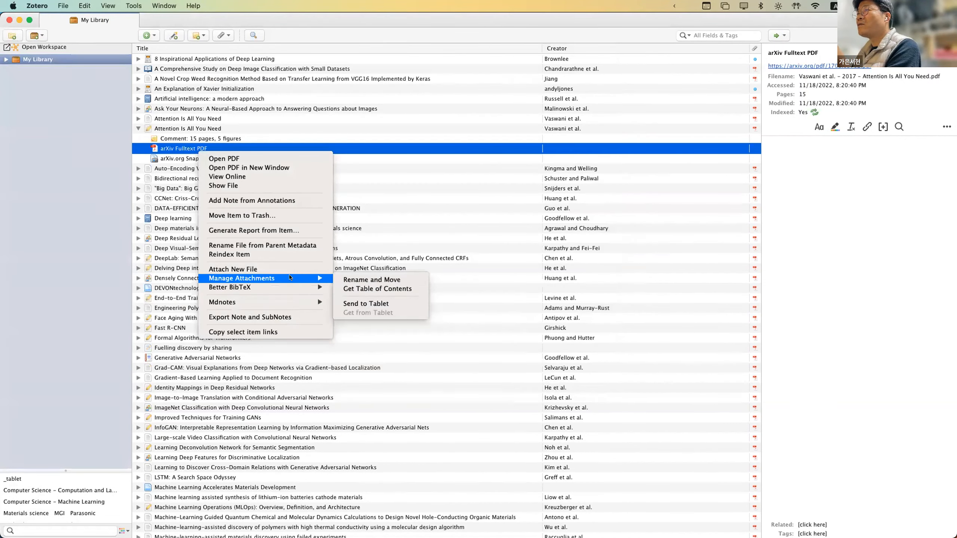
{"action": "mouse_move", "coordinate": [306, 279]}
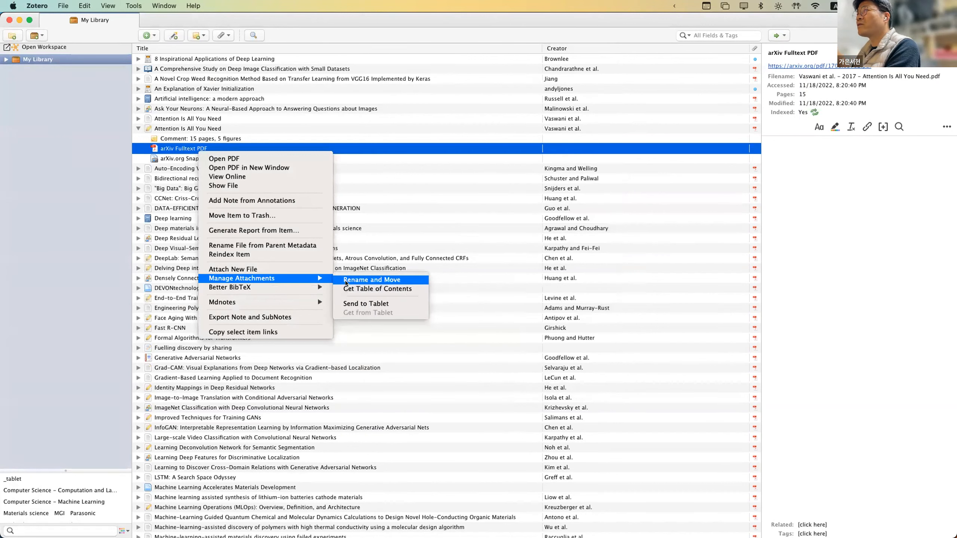
{"action": "left_click", "coordinate": [345, 283]}
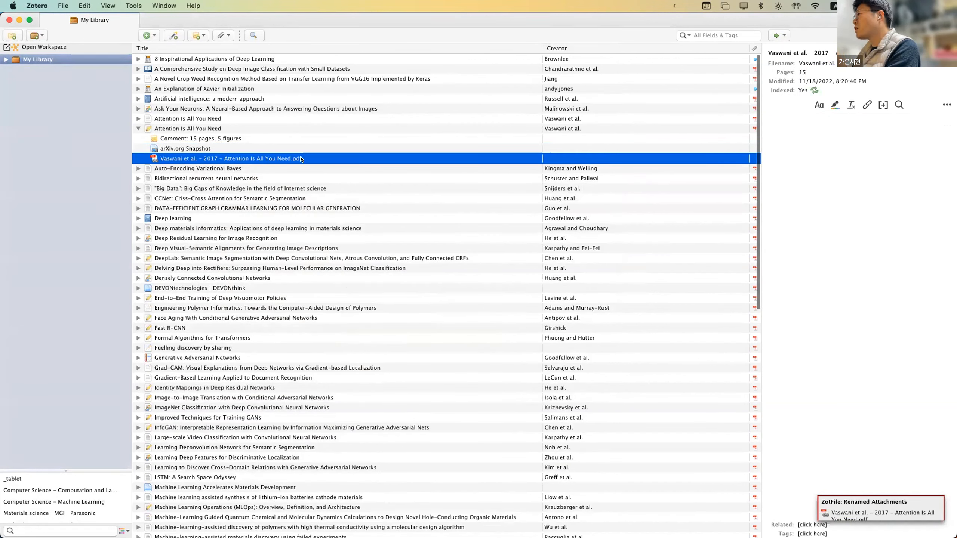
{"action": "left_click", "coordinate": [70, 131]}
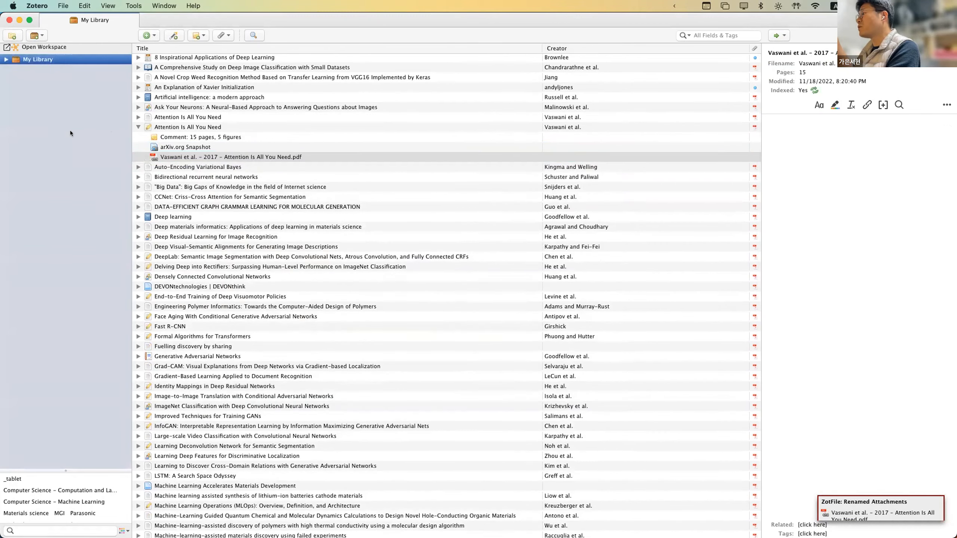
Switch to Finder and look through the journal and year subfolders of the Dropbox zotero folder.
{"action": "mouse_move", "coordinate": [2, 159]}
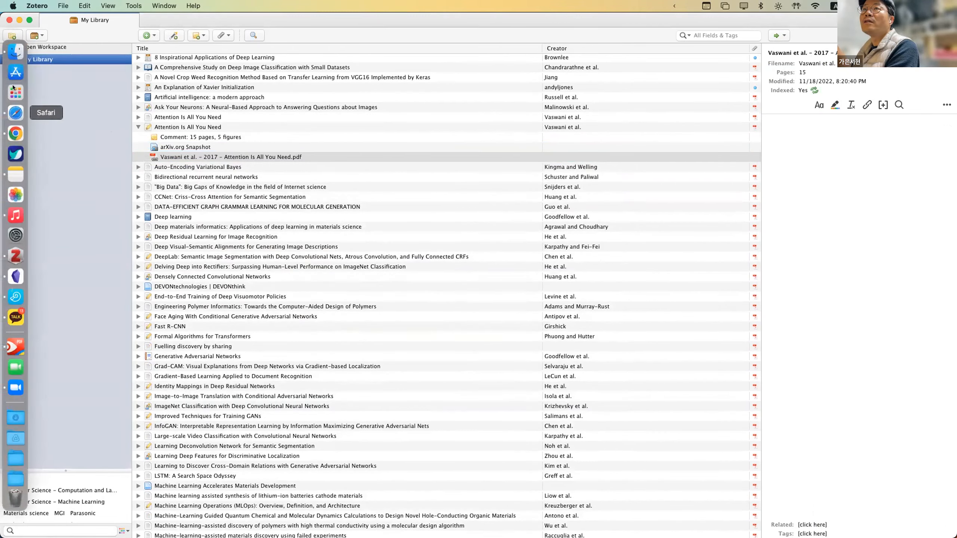
{"action": "left_click", "coordinate": [15, 52]}
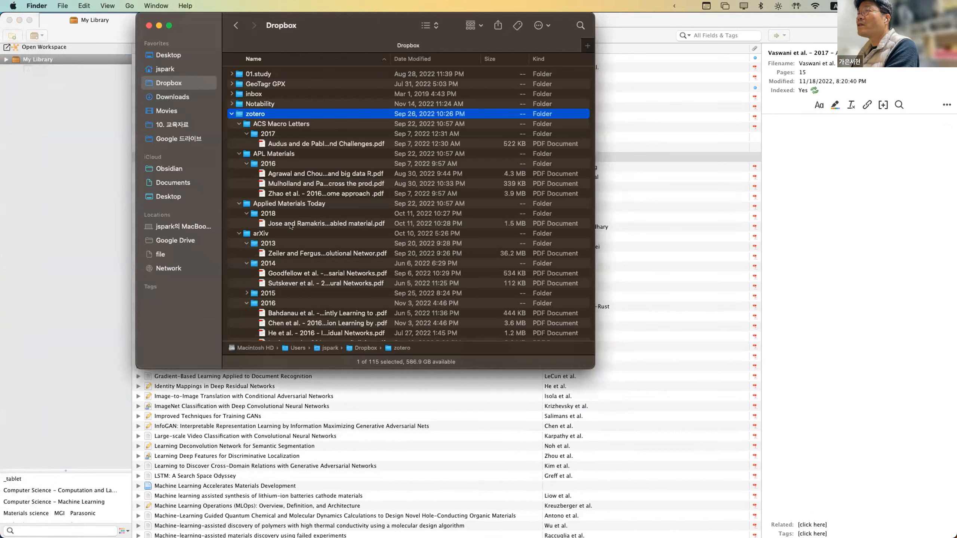
{"action": "scroll", "coordinate": [290, 226], "scroll_direction": "down", "scroll_amount": 2}
{"action": "scroll", "coordinate": [291, 226], "scroll_direction": "up", "scroll_amount": 2}
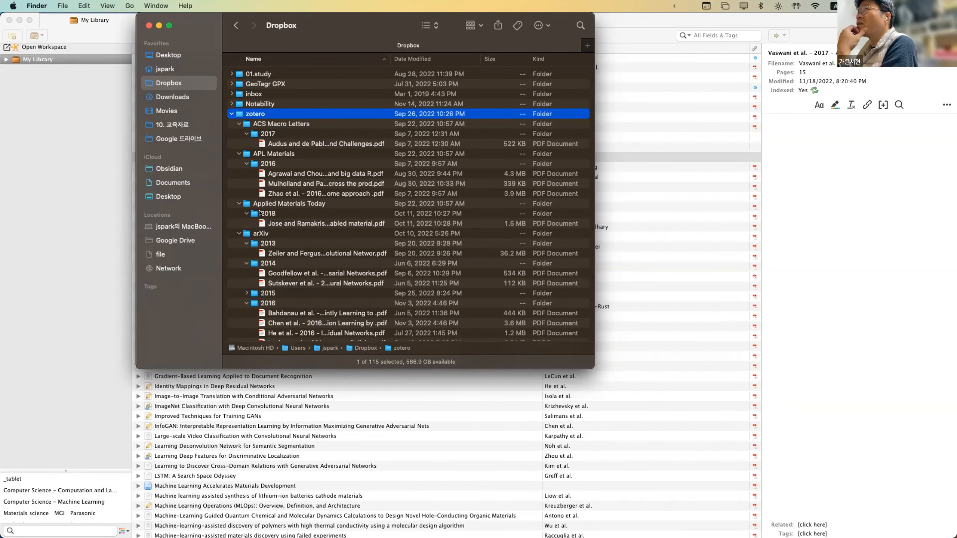
Back in Zotero, open the renamed Attention Is All You Need PDF in the reader and close it again.
{"action": "left_click", "coordinate": [98, 214]}
{"action": "double_click", "coordinate": [215, 157]}
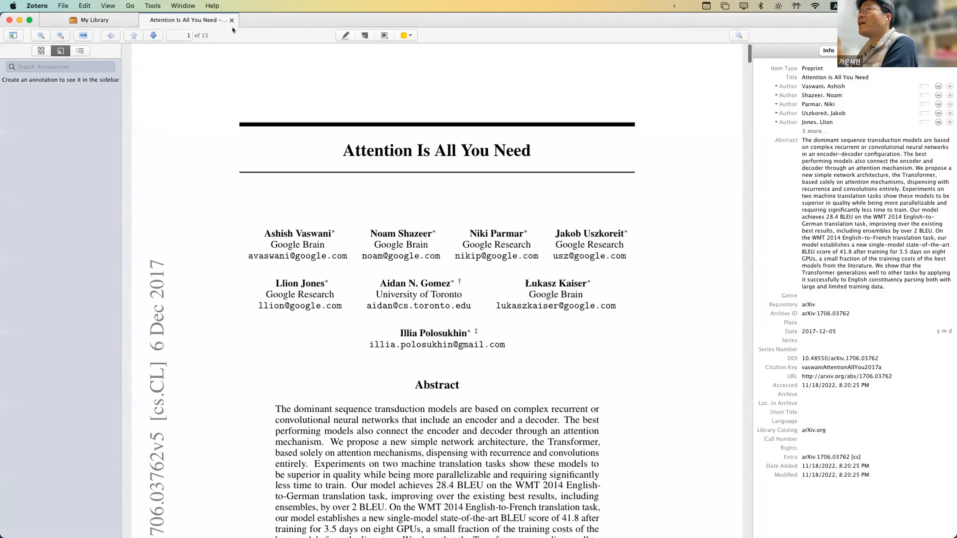
{"action": "left_click", "coordinate": [232, 20]}
{"action": "left_click", "coordinate": [138, 126]}
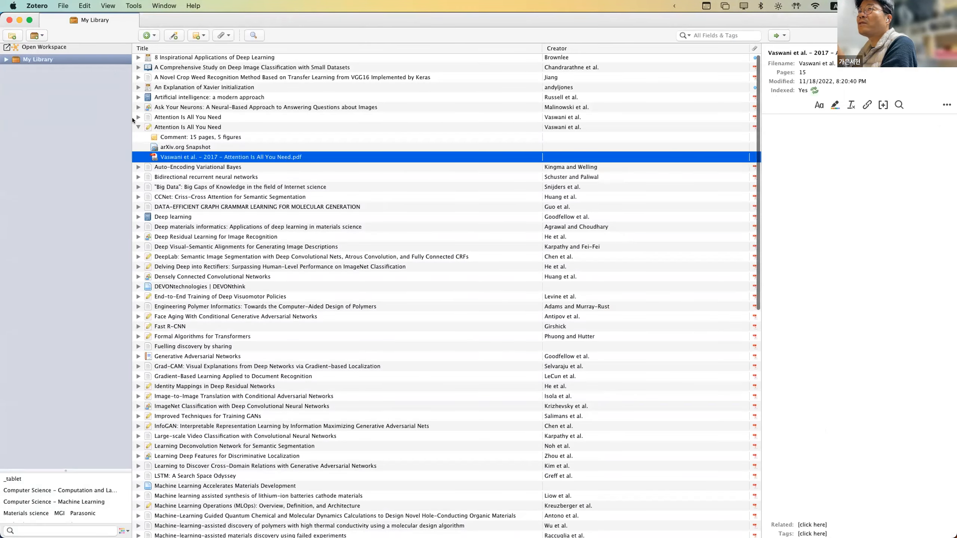
Expand the first Attention Is All You Need entry, open its PDF, view the annotated figures on pages 3 and 4, and close the reader.
{"action": "left_click", "coordinate": [138, 117]}
{"action": "left_click", "coordinate": [187, 147]}
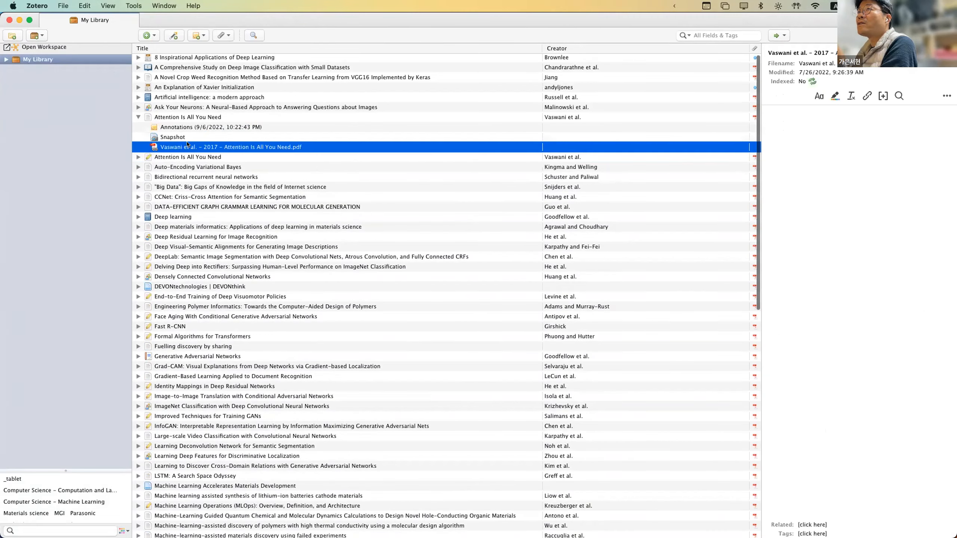
{"action": "double_click", "coordinate": [187, 145]}
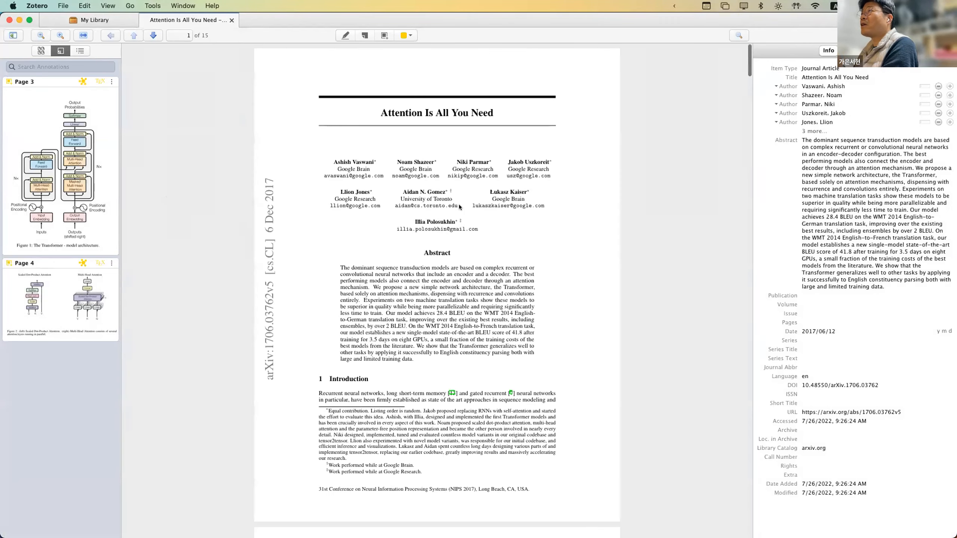
{"action": "scroll", "coordinate": [459, 206], "scroll_direction": "down", "scroll_amount": 20}
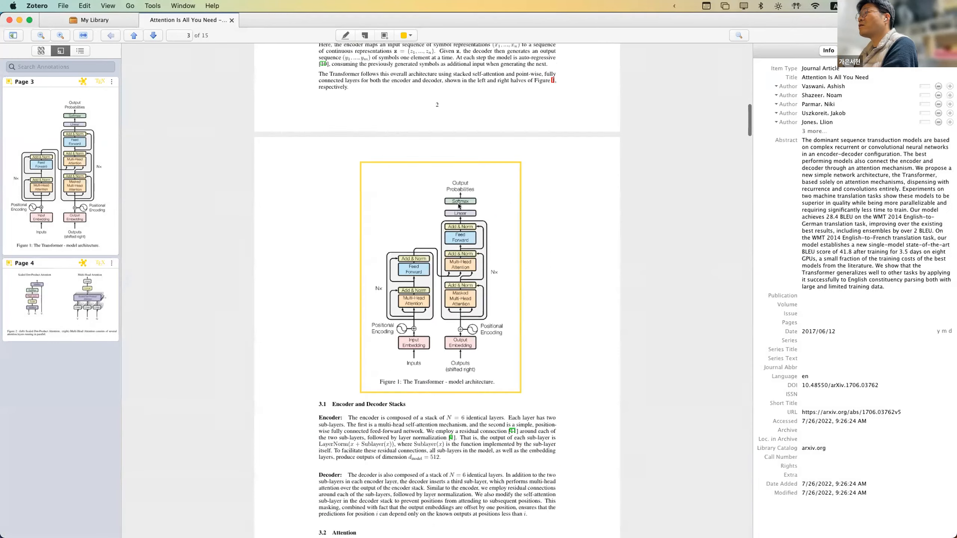
{"action": "scroll", "coordinate": [459, 206], "scroll_direction": "up", "scroll_amount": 2}
{"action": "scroll", "coordinate": [458, 203], "scroll_direction": "down", "scroll_amount": 10}
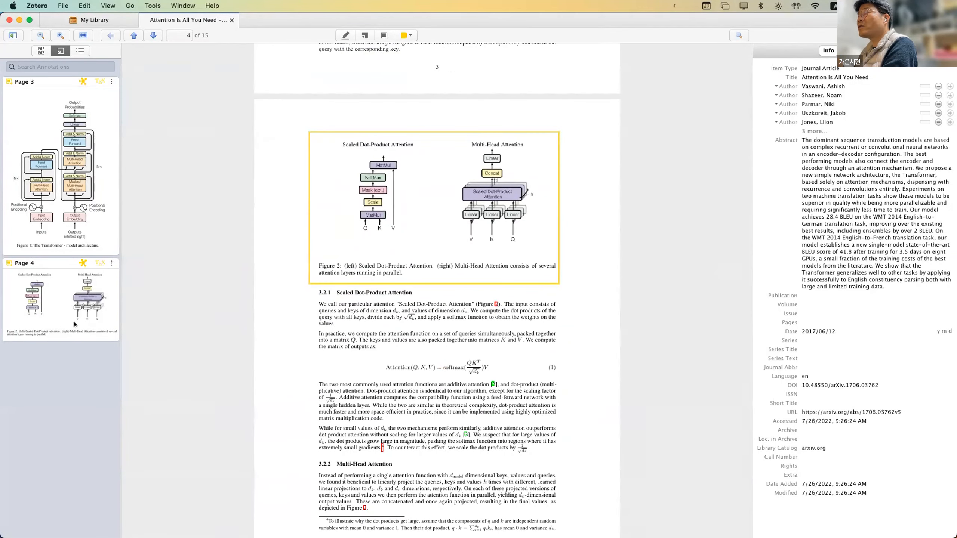
{"action": "left_click", "coordinate": [232, 20]}
View the Annotations note of that Attention Is All You Need entry in its own window and close it again.
{"action": "right_click", "coordinate": [217, 147]}
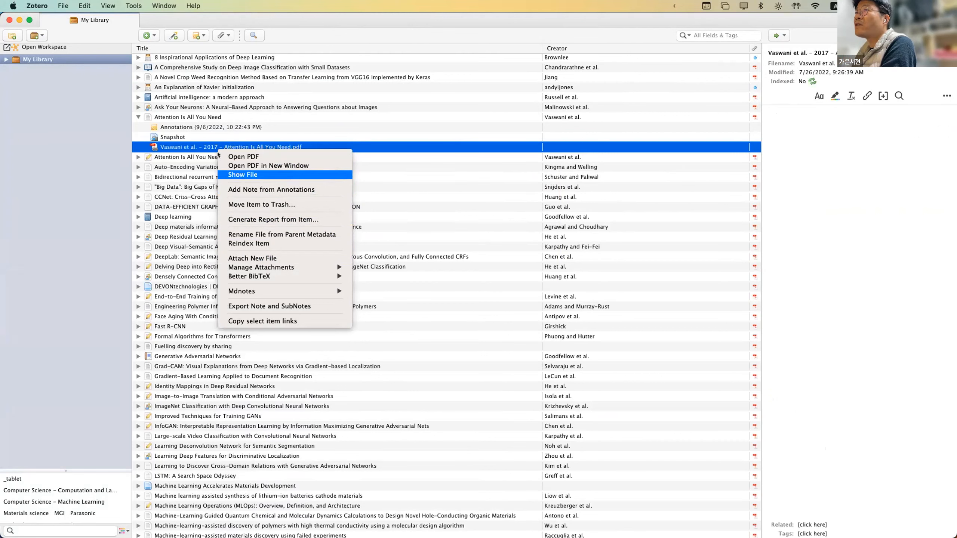
{"action": "left_click", "coordinate": [212, 127]}
{"action": "left_click", "coordinate": [212, 127]}
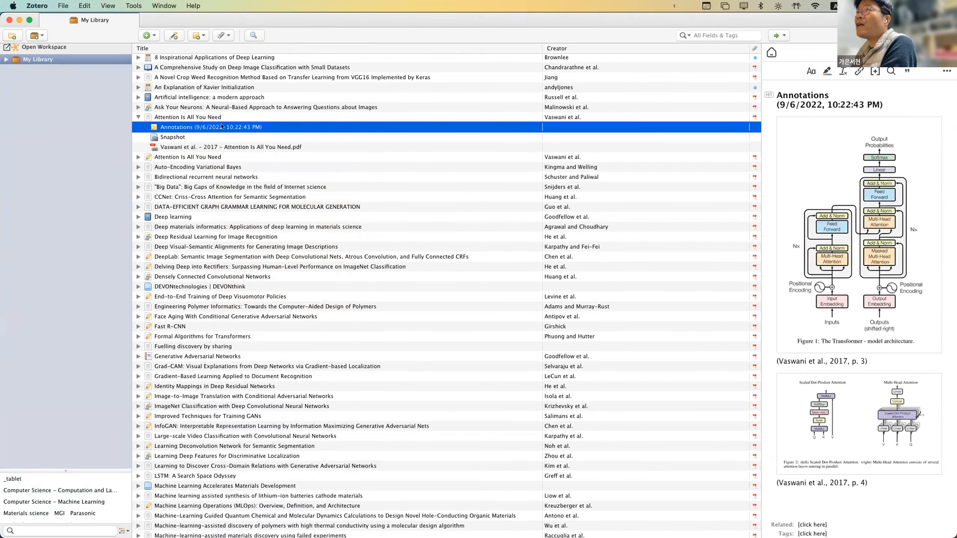
{"action": "double_click", "coordinate": [213, 127]}
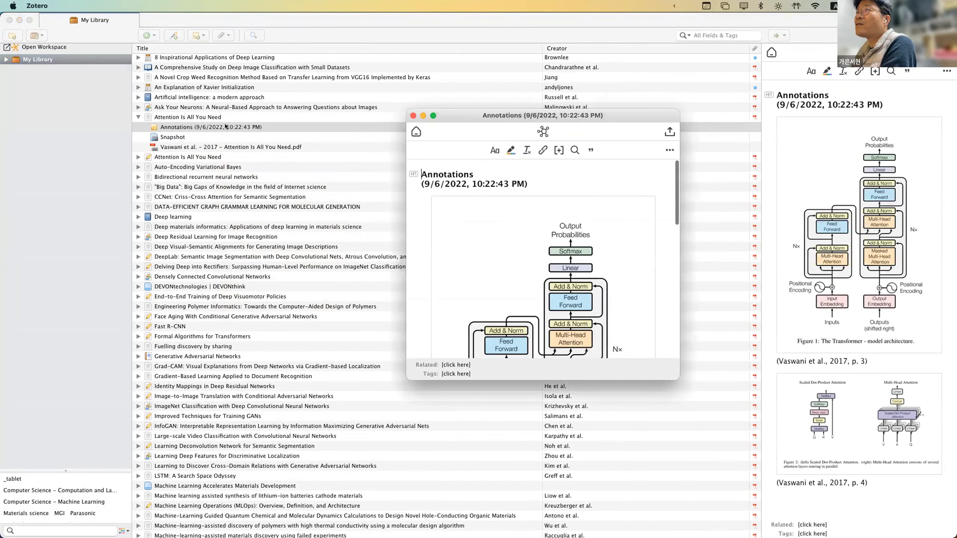
{"action": "left_click", "coordinate": [413, 115]}
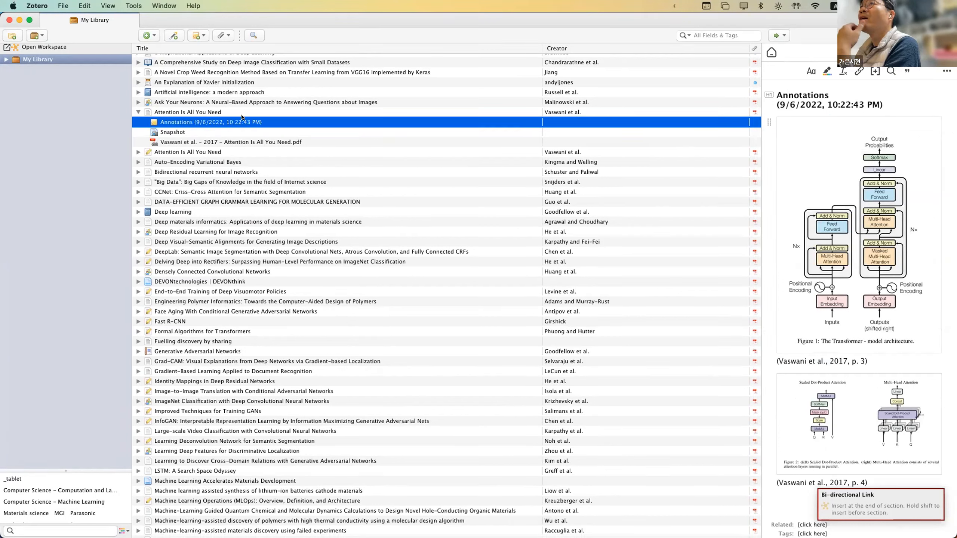
{"action": "left_click", "coordinate": [61, 144]}
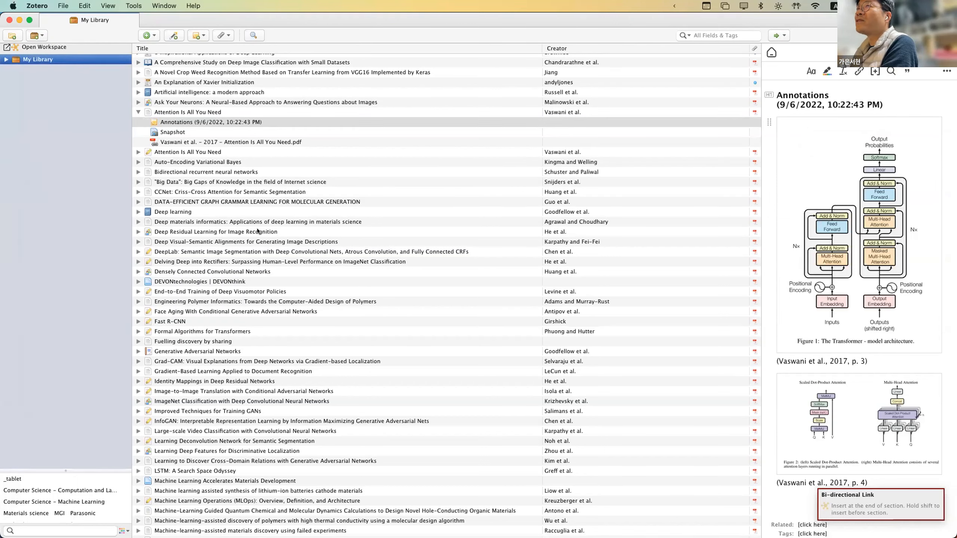
Switch to Obsidian and open the settings of the Citations community plugin.
{"action": "key", "text": "ctrl+Up"}
{"action": "left_click", "coordinate": [99, 133]}
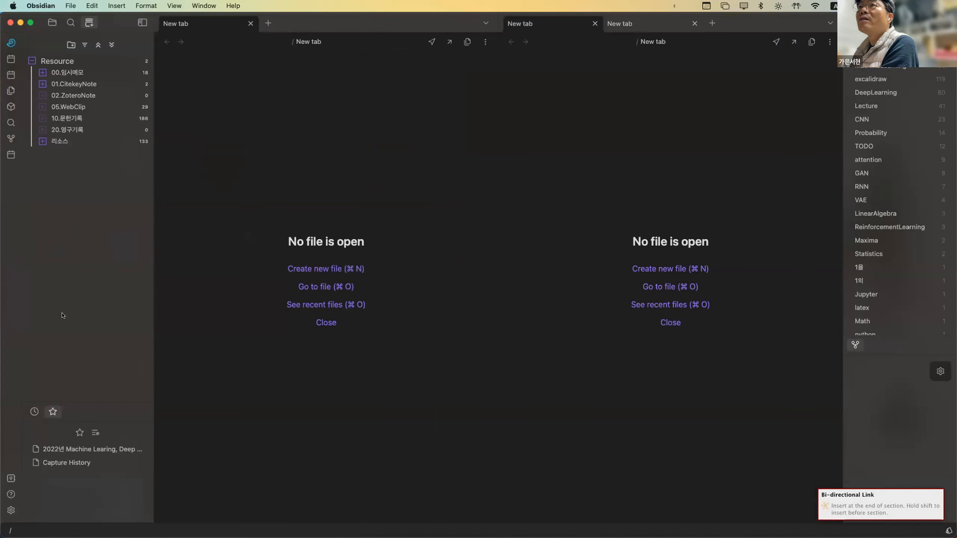
{"action": "left_click", "coordinate": [11, 510]}
{"action": "scroll", "coordinate": [322, 215], "scroll_direction": "down", "scroll_amount": 10}
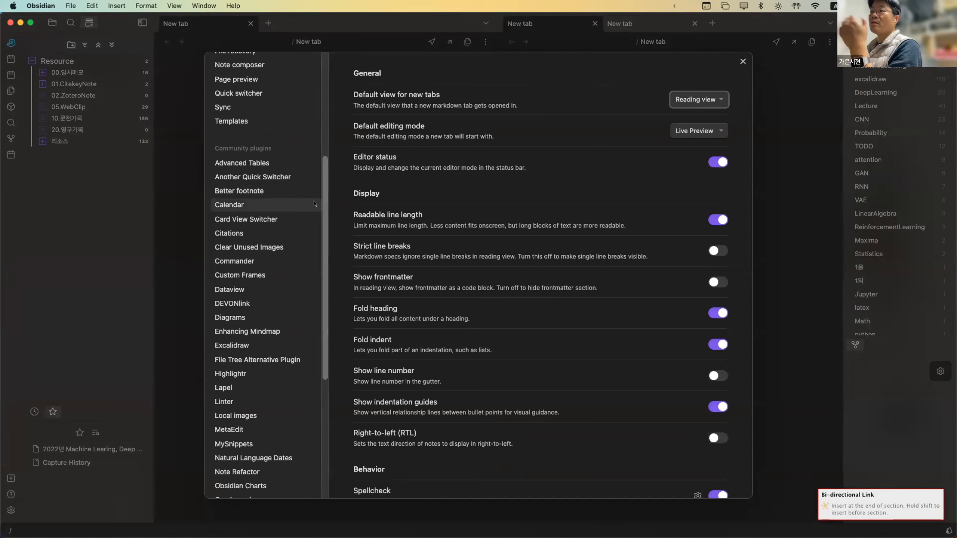
{"action": "scroll", "coordinate": [317, 208], "scroll_direction": "down", "scroll_amount": 5}
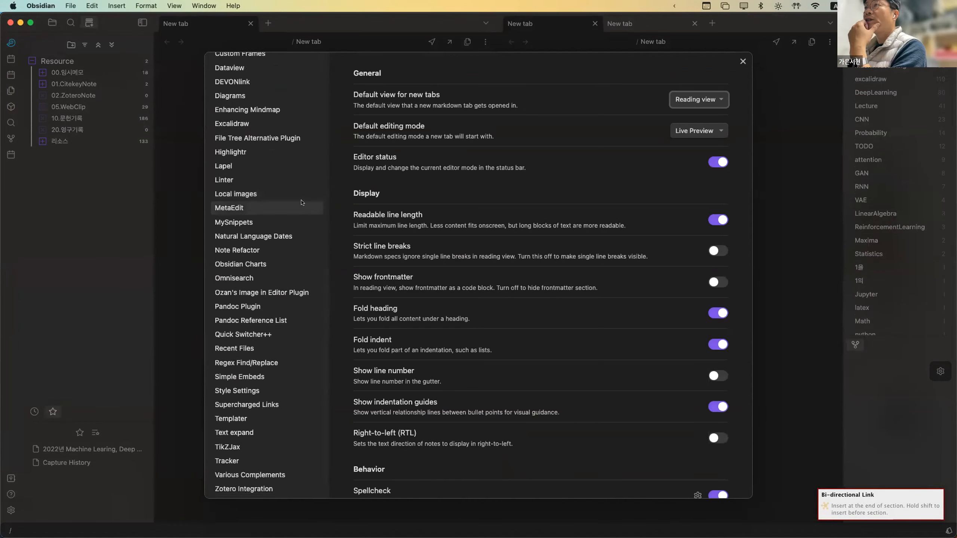
{"action": "scroll", "coordinate": [302, 203], "scroll_direction": "up", "scroll_amount": 4}
{"action": "scroll", "coordinate": [301, 203], "scroll_direction": "up", "scroll_amount": 5}
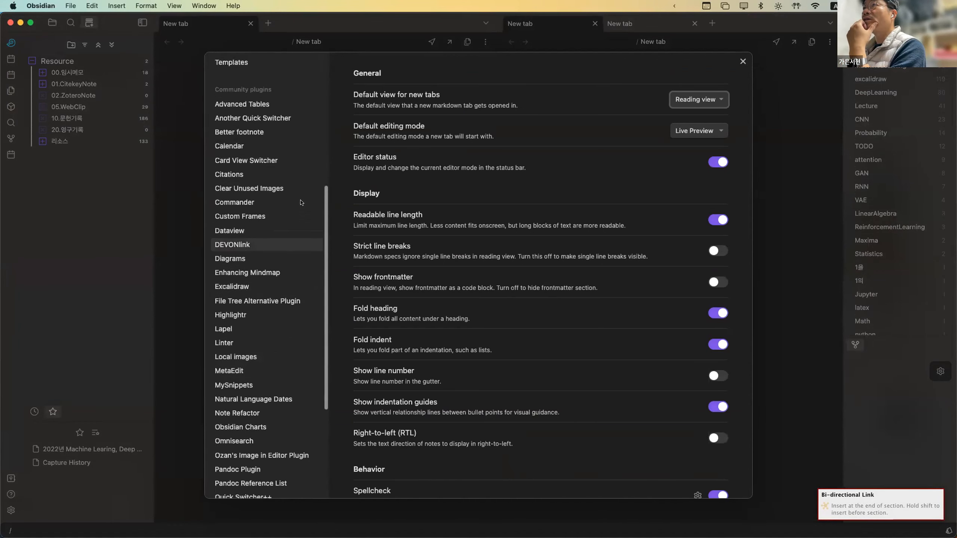
{"action": "left_click", "coordinate": [252, 182]}
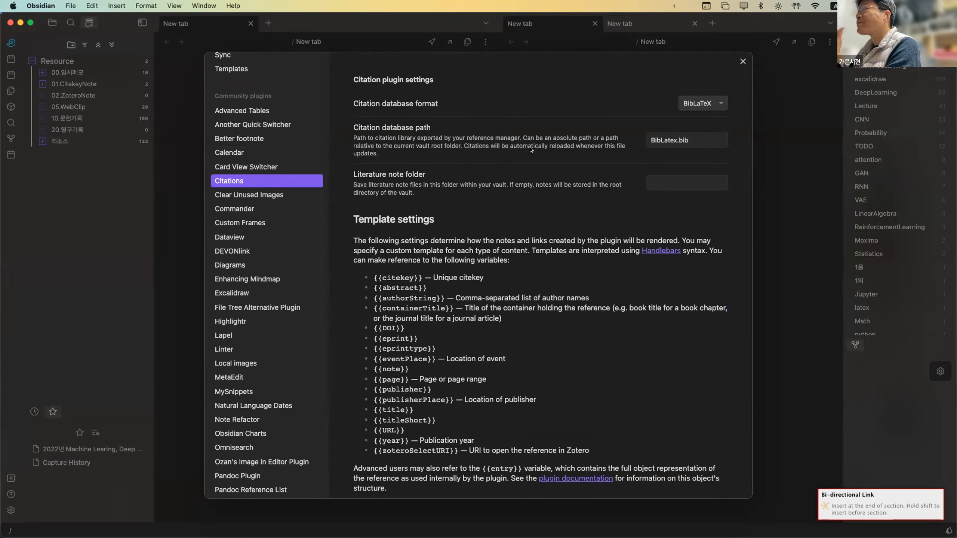
Review the Citations plugin's database path, template variables and literature note title template, and close the settings.
{"action": "left_click", "coordinate": [691, 140]}
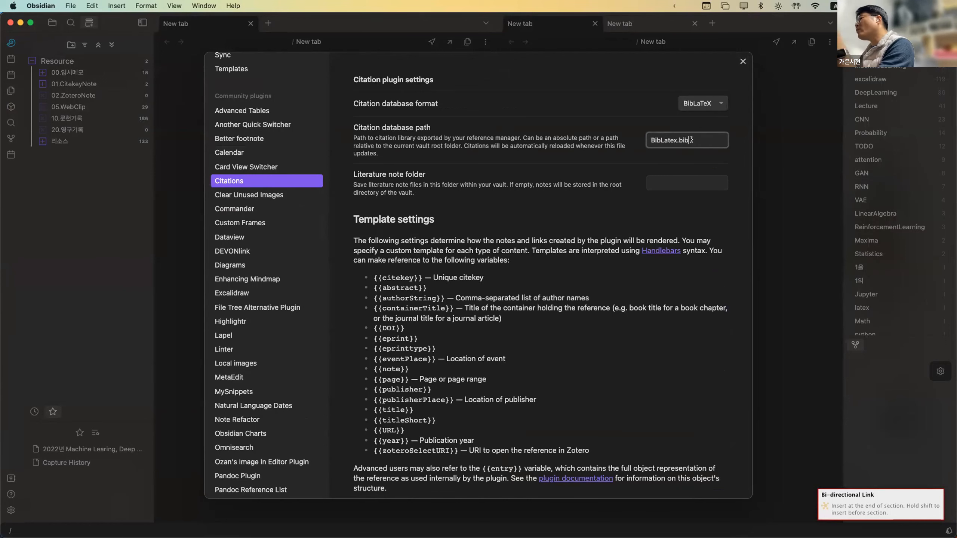
{"action": "scroll", "coordinate": [708, 106], "scroll_direction": "down", "scroll_amount": 2}
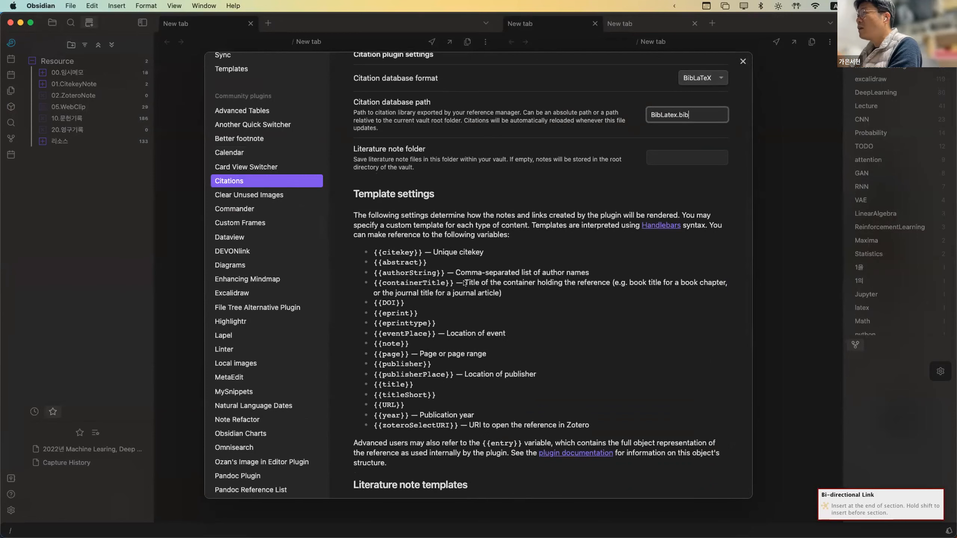
{"action": "scroll", "coordinate": [464, 282], "scroll_direction": "down", "scroll_amount": 4}
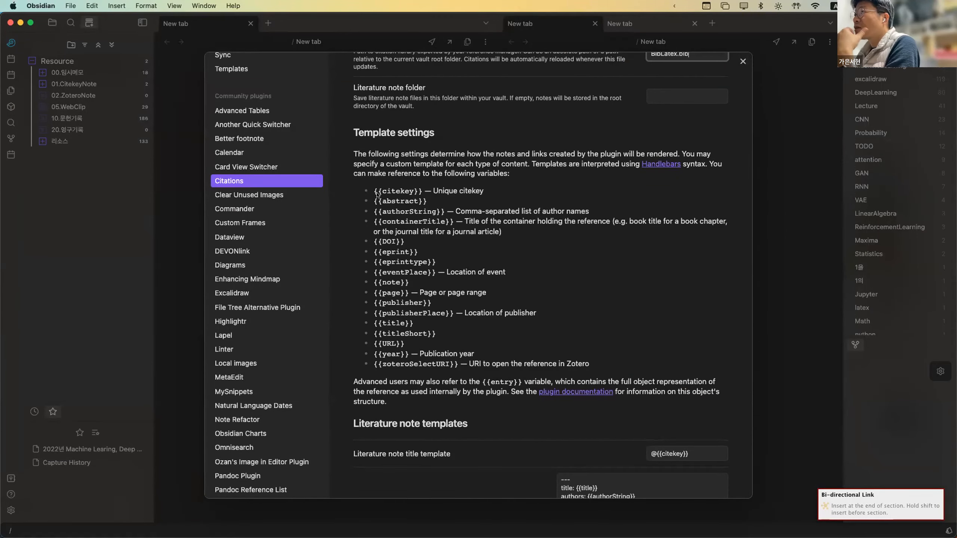
{"action": "scroll", "coordinate": [378, 226], "scroll_direction": "down", "scroll_amount": 1}
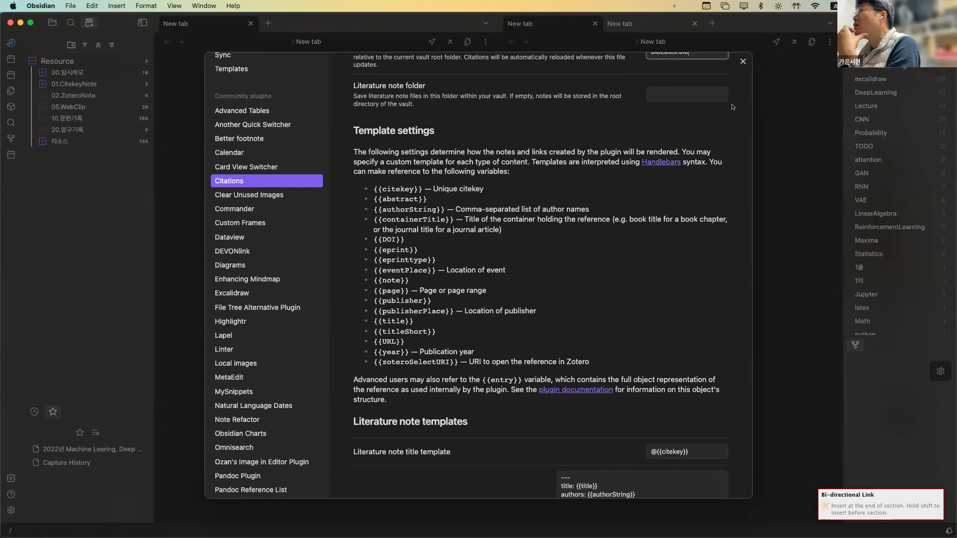
{"action": "left_click", "coordinate": [742, 62]}
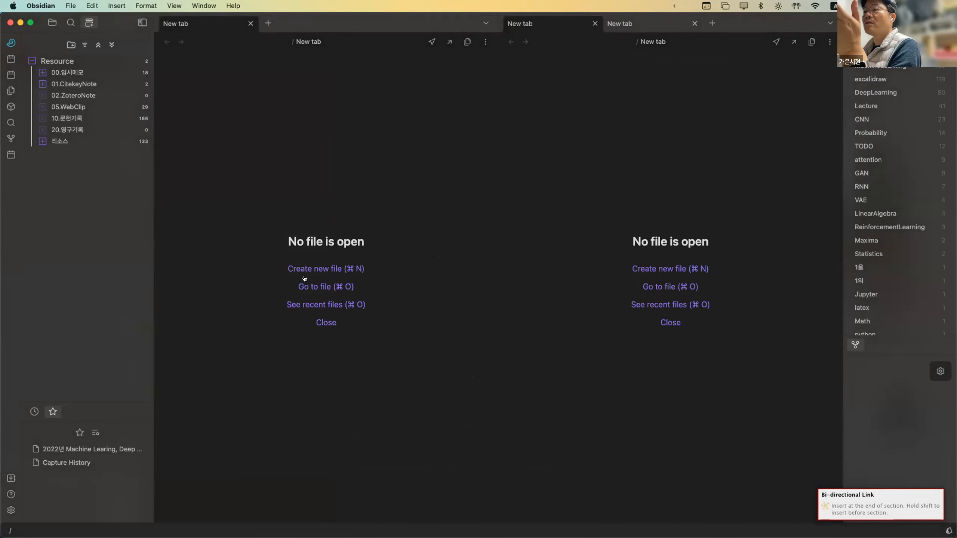
Switch to Zotero, review the installed extensions such as Better BibTeX in the Add-ons Manager, and close it.
{"action": "key", "text": "ctrl+Up"}
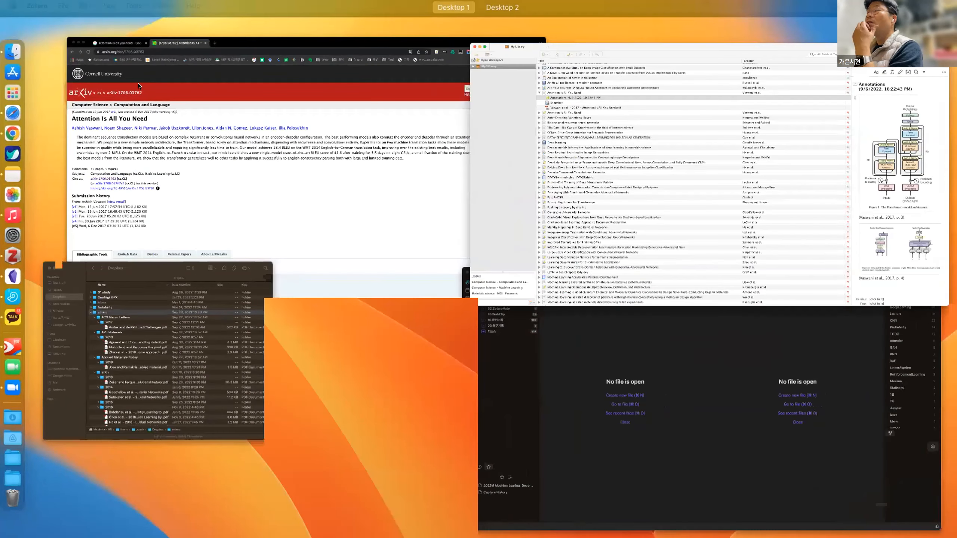
{"action": "left_click", "coordinate": [560, 160]}
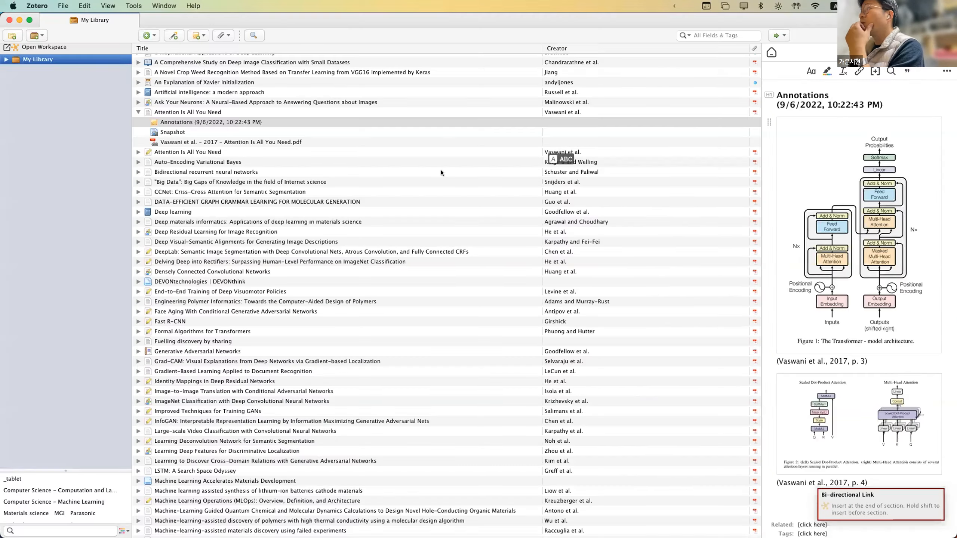
{"action": "left_click", "coordinate": [47, 6]}
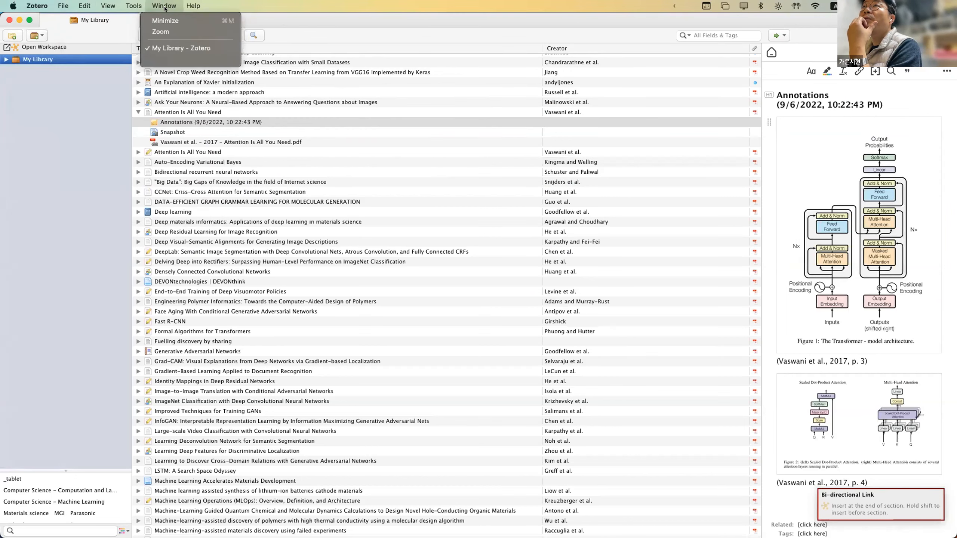
{"action": "left_click", "coordinate": [139, 60]}
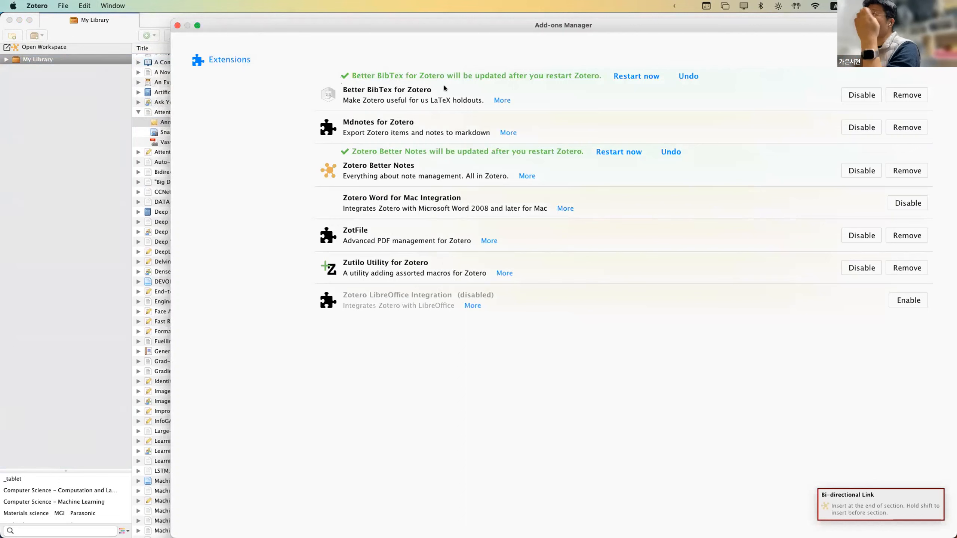
{"action": "left_click", "coordinate": [178, 26]}
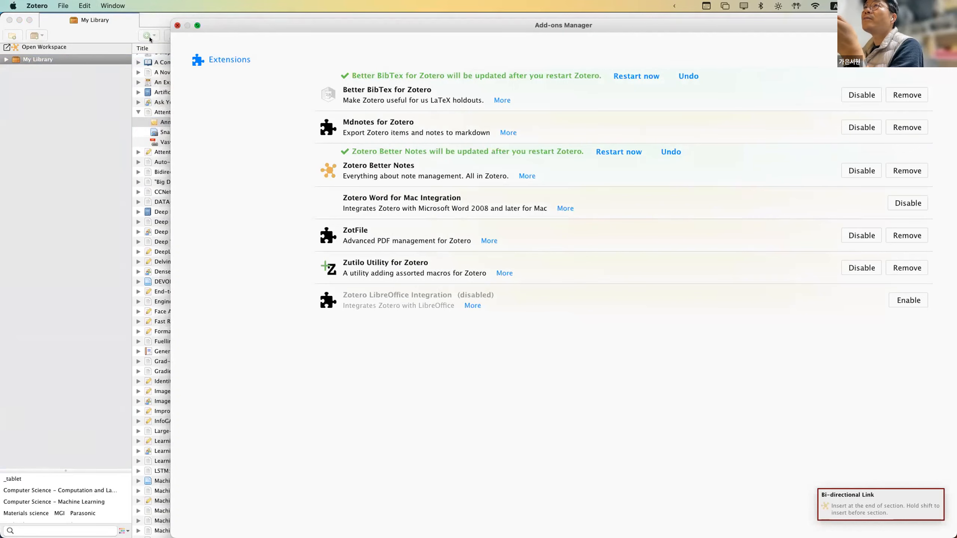
Expand My Library and set up its export in Better BibLaTeX format with Export Notes and Keep updated enabled.
{"action": "left_click", "coordinate": [138, 113]}
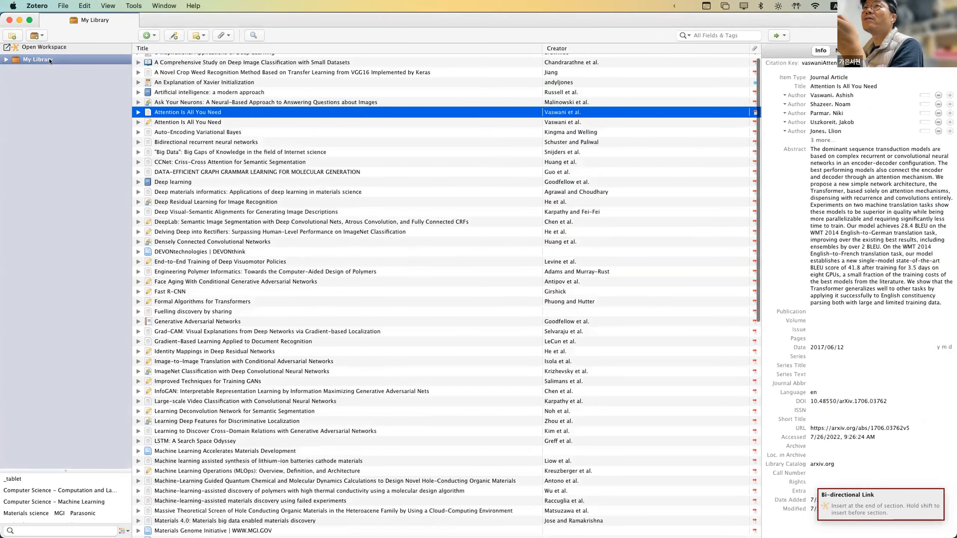
{"action": "double_click", "coordinate": [53, 60]}
{"action": "right_click", "coordinate": [42, 62]}
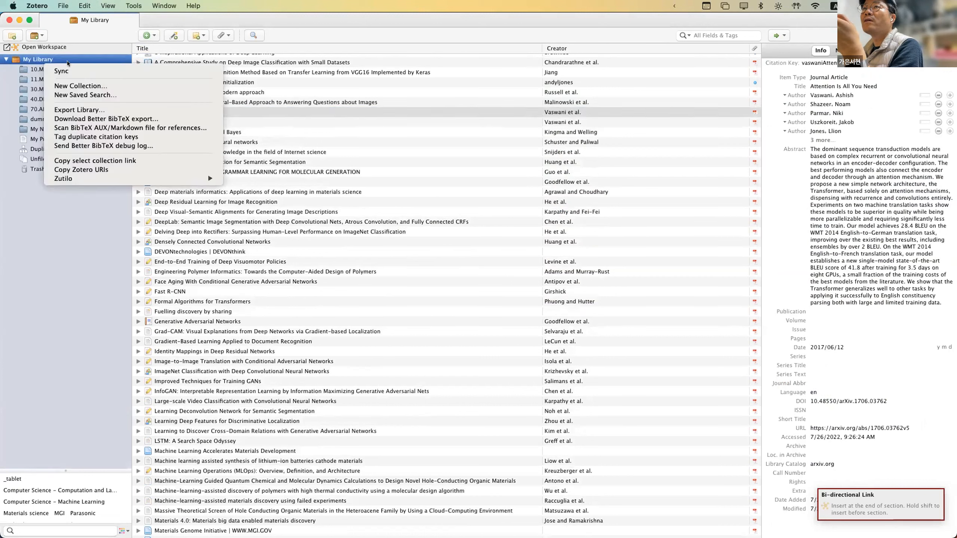
{"action": "left_click", "coordinate": [82, 110]}
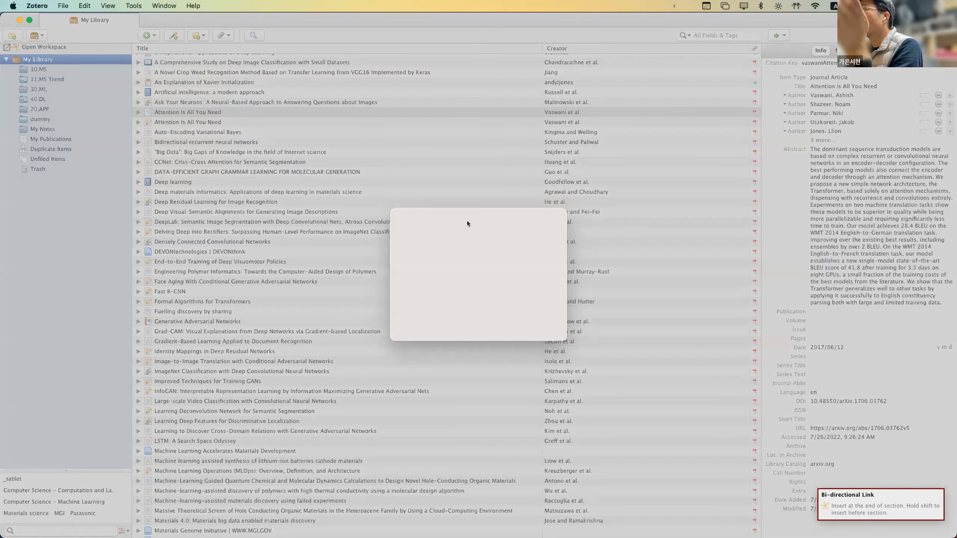
{"action": "left_click", "coordinate": [464, 222]}
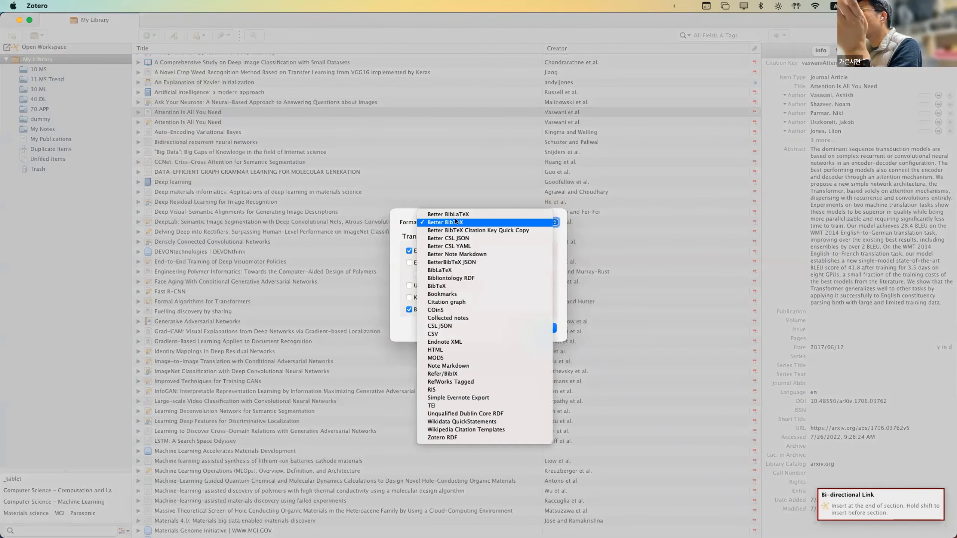
{"action": "left_click", "coordinate": [452, 214]}
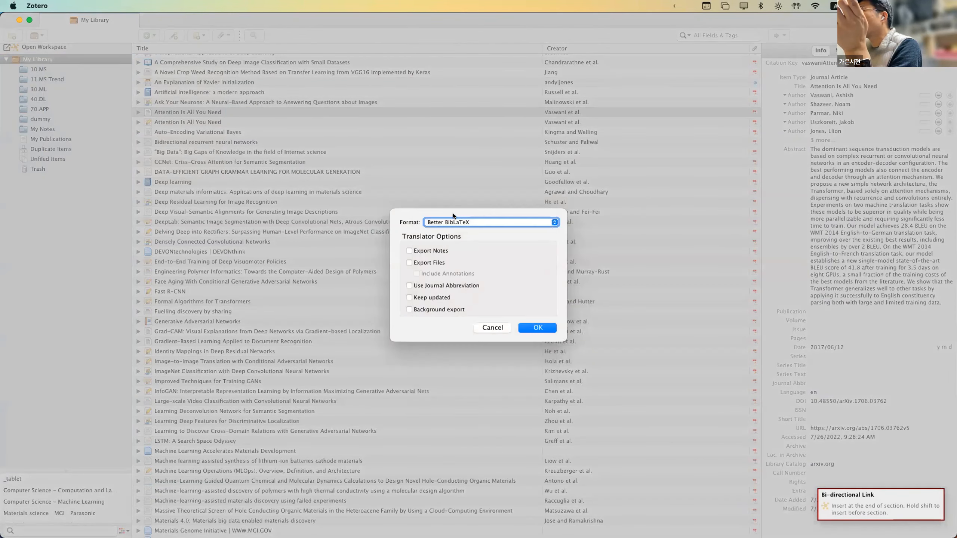
{"action": "left_click", "coordinate": [435, 252]}
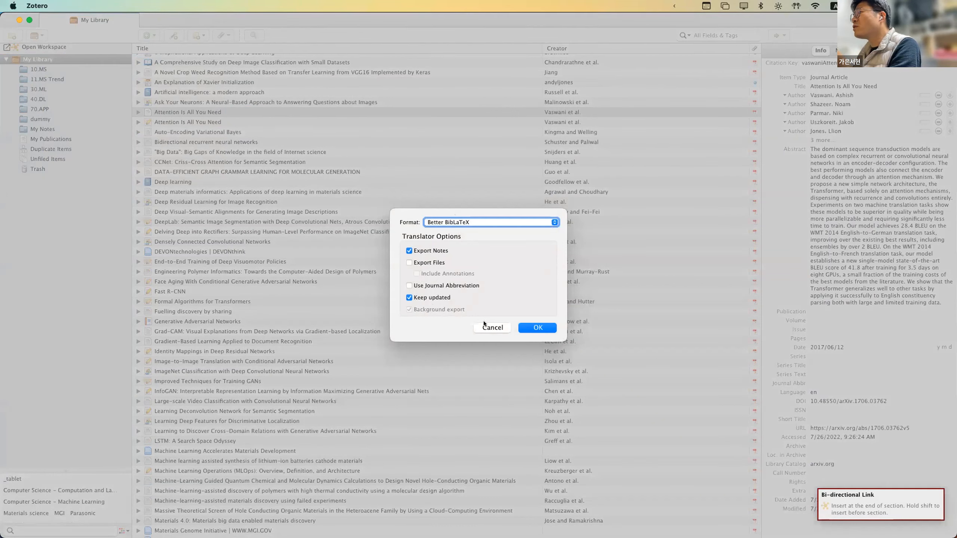
{"action": "left_click", "coordinate": [529, 328]}
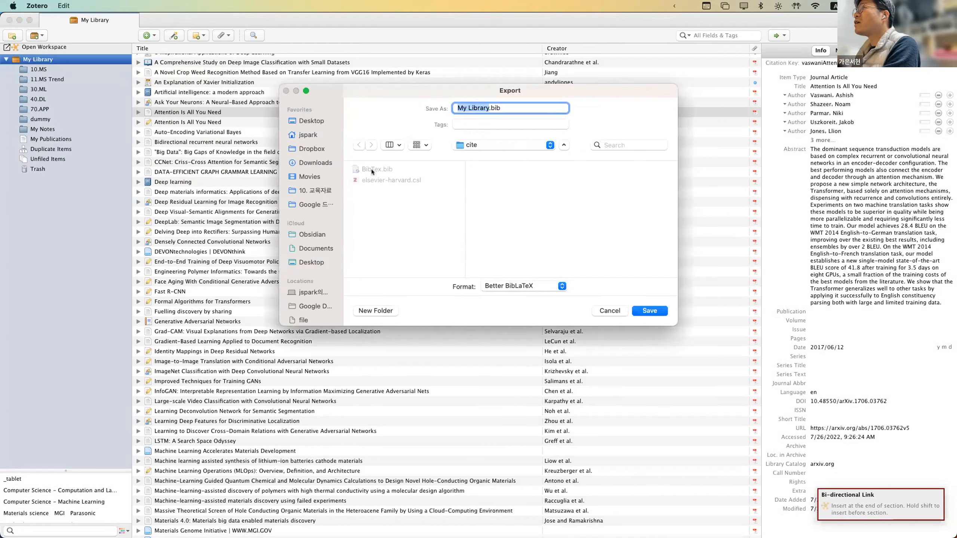
Choose the Resource folder inside the iCloud Obsidian folder as the export destination, and cancel the export.
{"action": "left_click", "coordinate": [483, 147]}
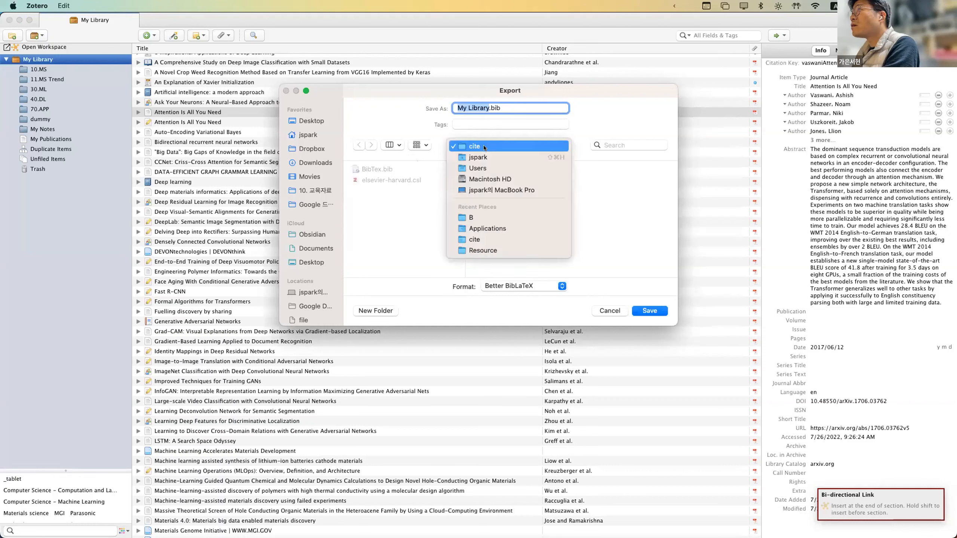
{"action": "left_click", "coordinate": [317, 233]}
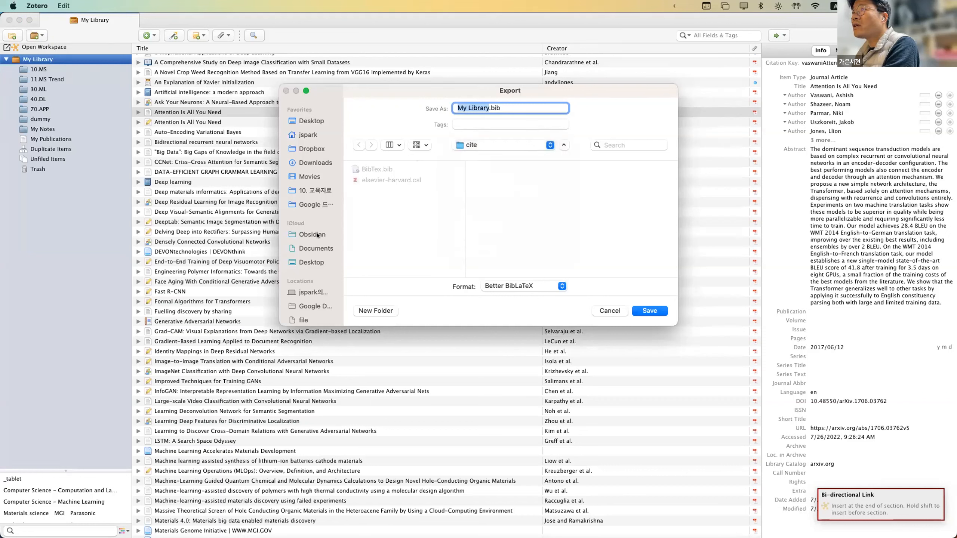
{"action": "left_click", "coordinate": [317, 233]}
{"action": "left_click", "coordinate": [426, 189]}
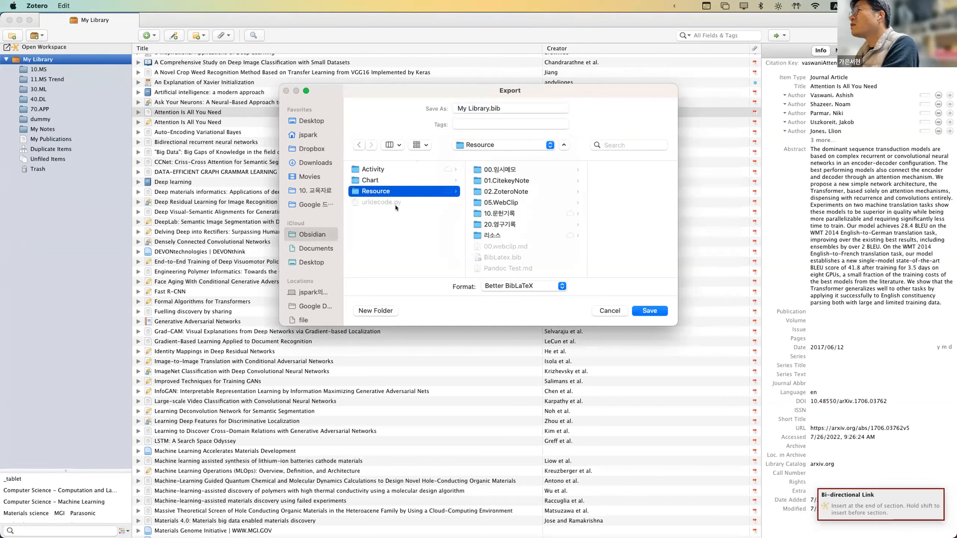
{"action": "left_click", "coordinate": [603, 310]}
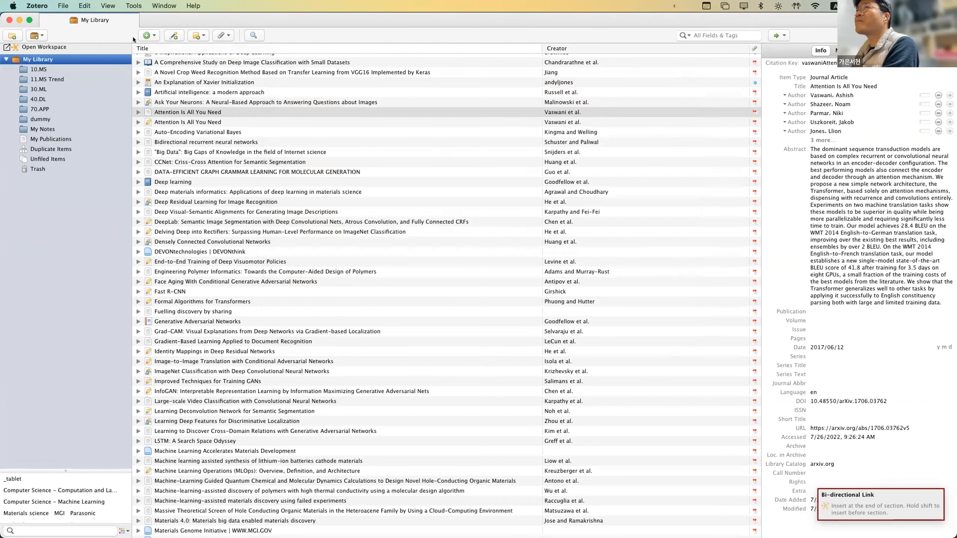
{"action": "left_click", "coordinate": [65, 6]}
{"action": "mouse_move", "coordinate": [77, 6]}
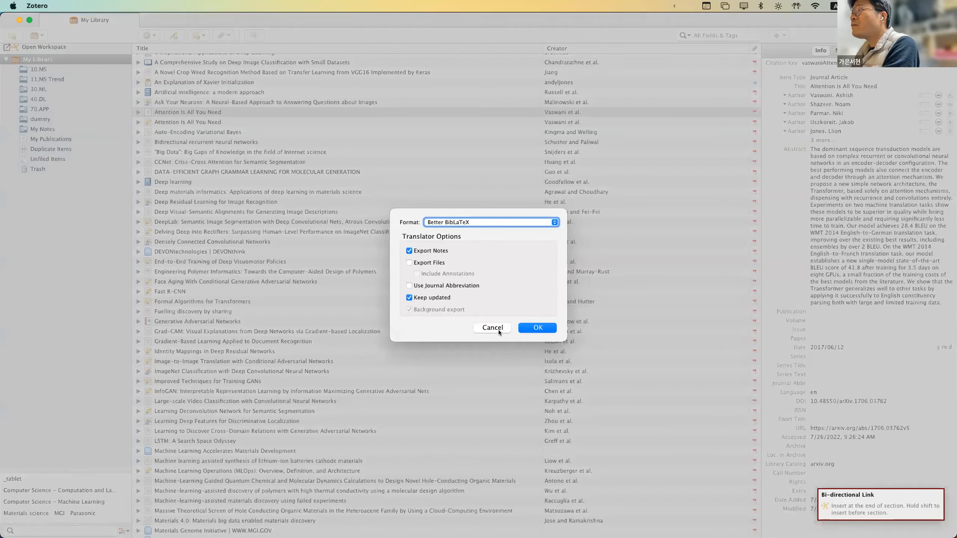
{"action": "left_click", "coordinate": [498, 329]}
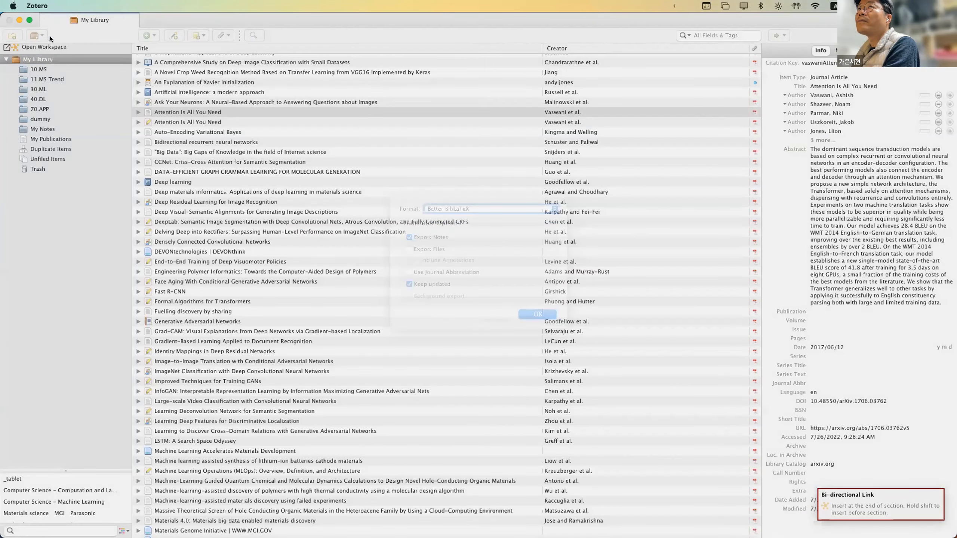
Open the Better BibTeX settings in Zotero's preferences.
{"action": "left_click", "coordinate": [37, 6]}
{"action": "left_click", "coordinate": [47, 37]}
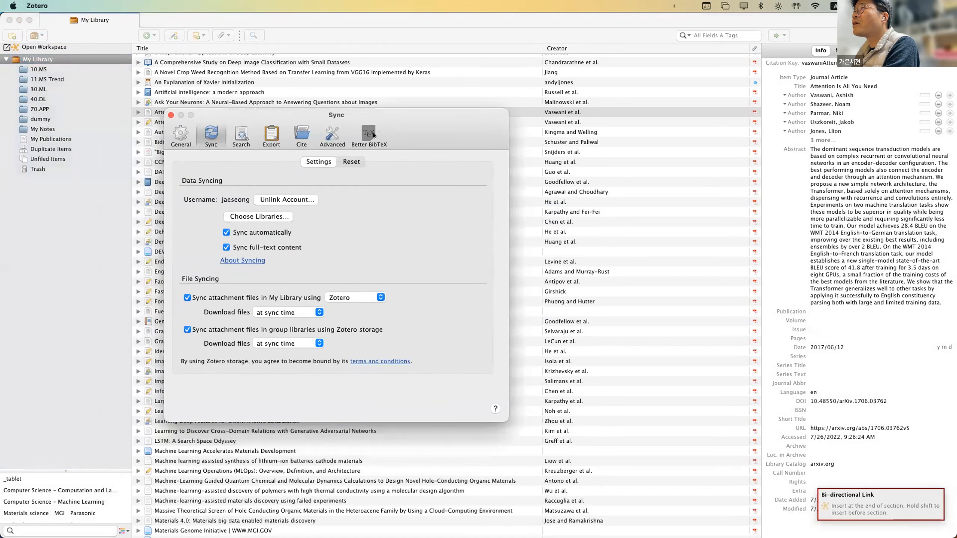
{"action": "left_click", "coordinate": [372, 134]}
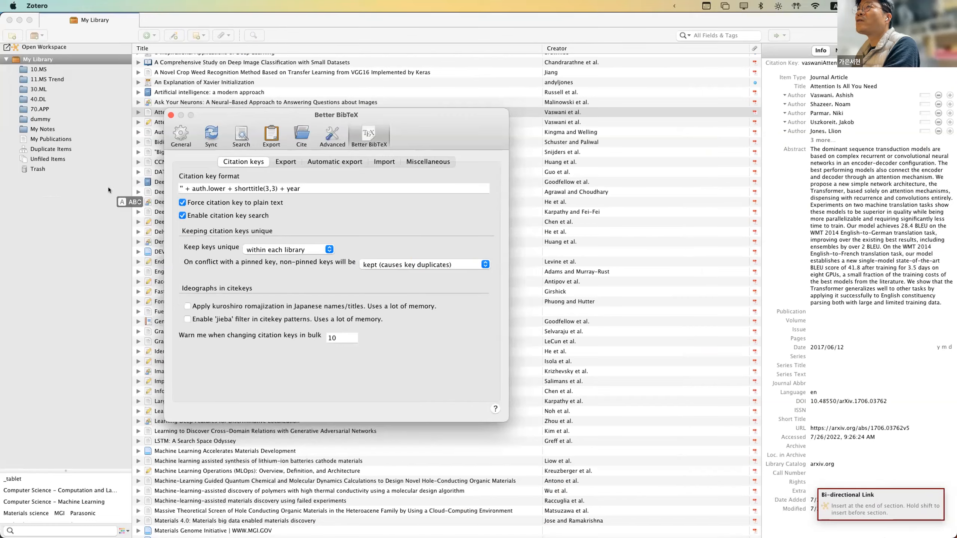
Switch to Obsidian and locate the exported BibLatex file in the Resource vault's file list.
{"action": "key", "text": "ctrl+Up"}
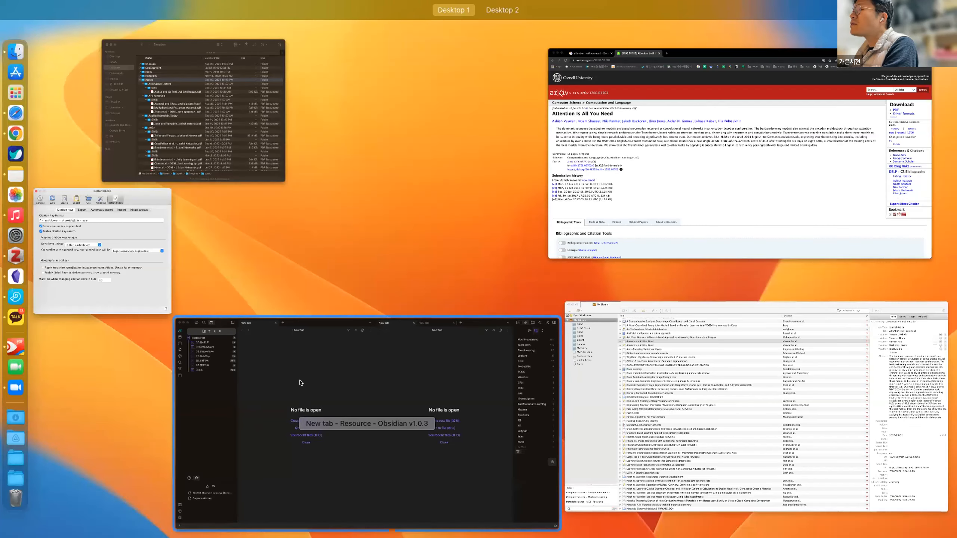
{"action": "left_click", "coordinate": [300, 383]}
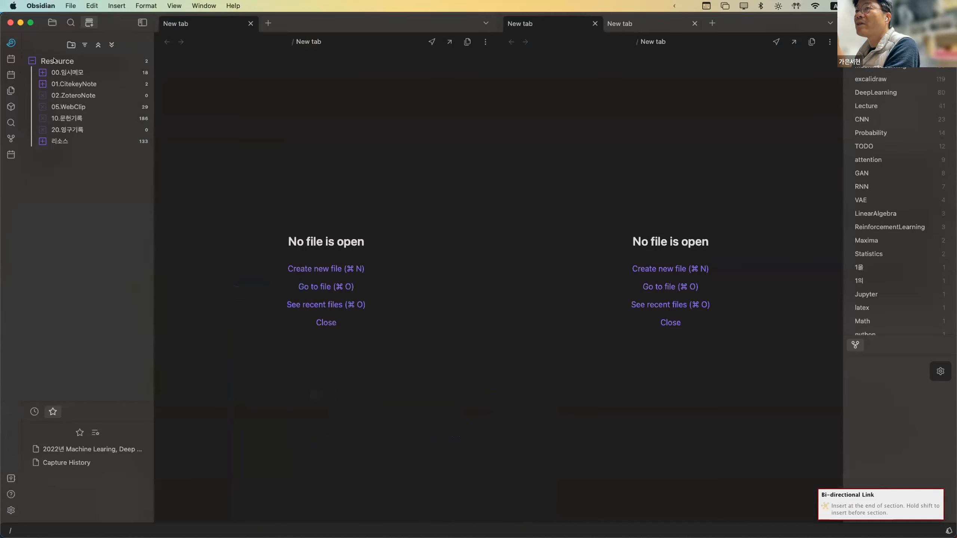
{"action": "left_click", "coordinate": [51, 22]}
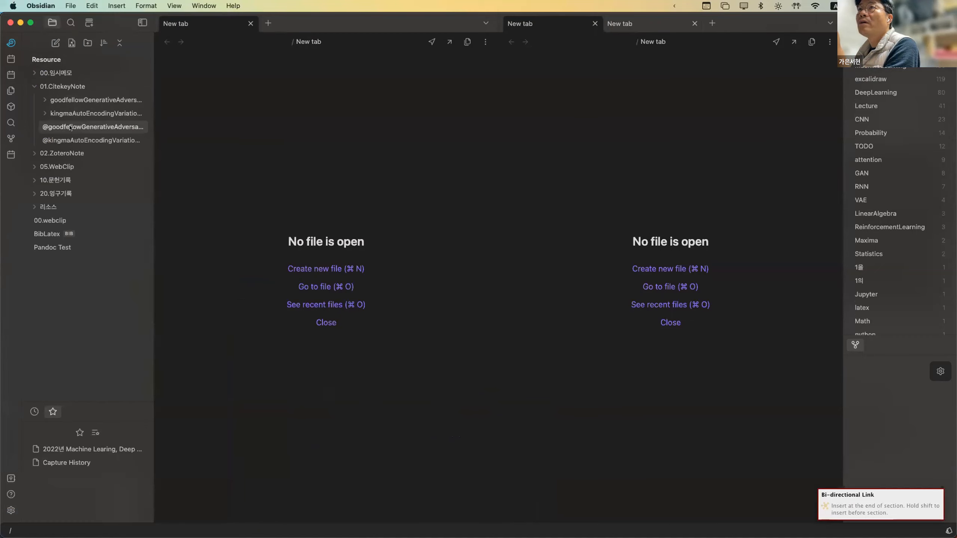
{"action": "left_click", "coordinate": [50, 237]}
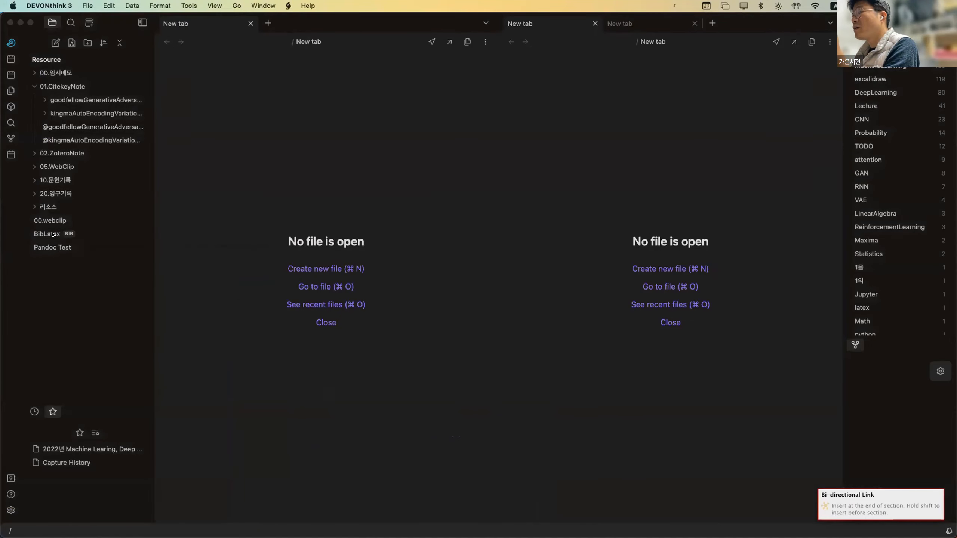
{"action": "key", "text": "ctrl+Up"}
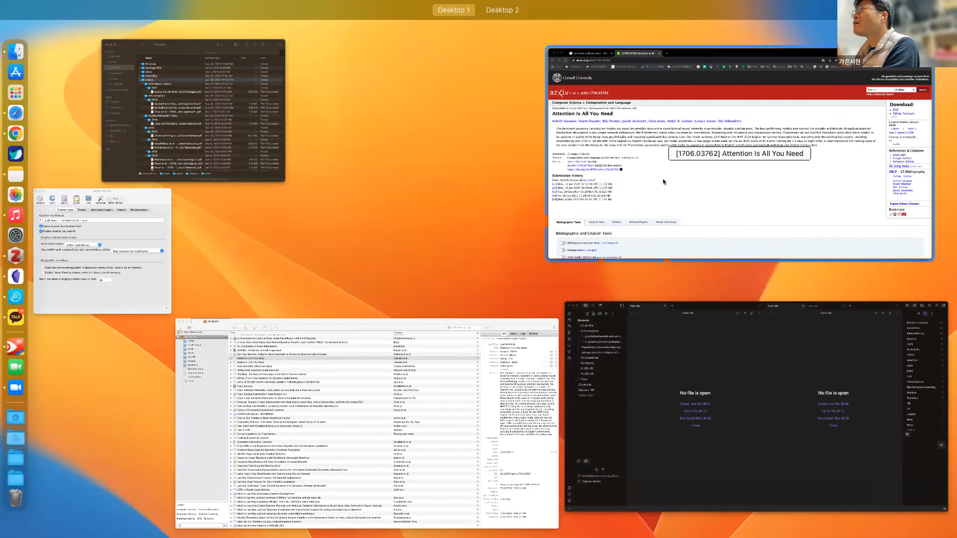
Return to Zotero's Better BibTeX preferences, review both My Library automatic exports, and close the preferences.
{"action": "left_click", "coordinate": [149, 200]}
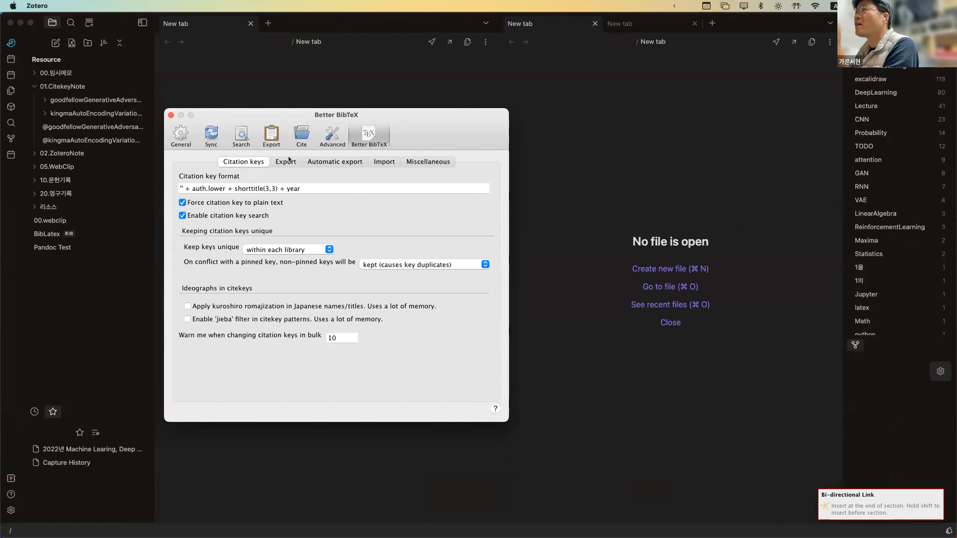
{"action": "left_click", "coordinate": [289, 160]}
{"action": "left_click", "coordinate": [334, 162]}
{"action": "left_click", "coordinate": [258, 213]}
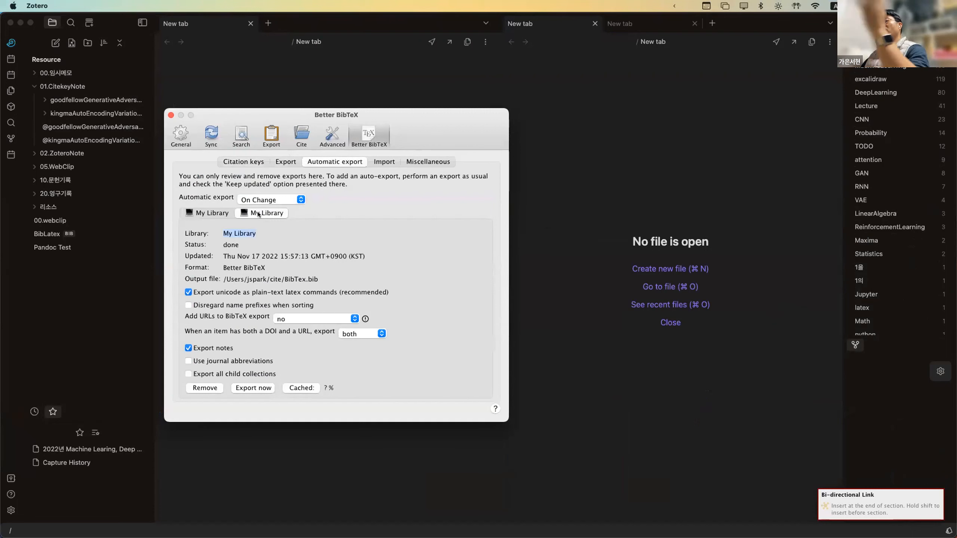
{"action": "left_click", "coordinate": [217, 213]}
{"action": "left_click", "coordinate": [247, 213]}
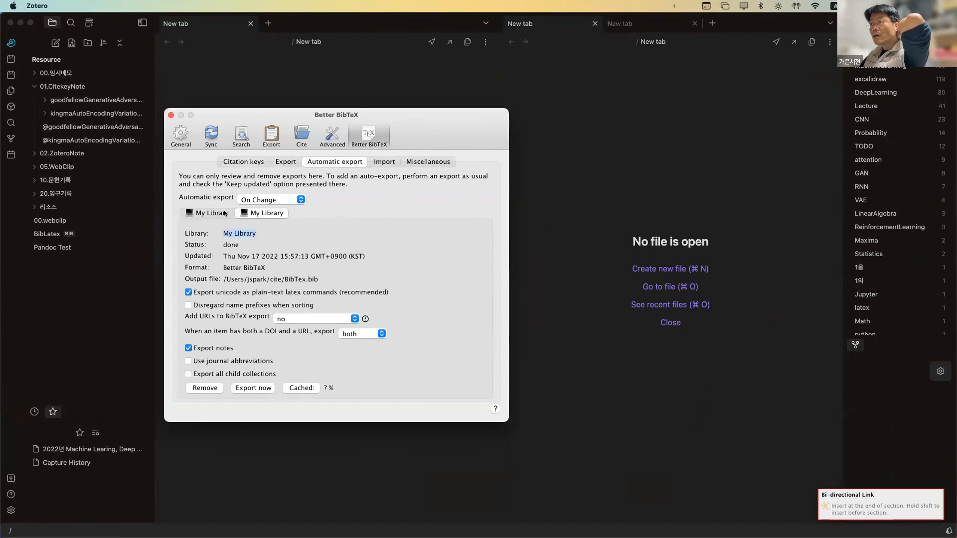
{"action": "left_click", "coordinate": [225, 214]}
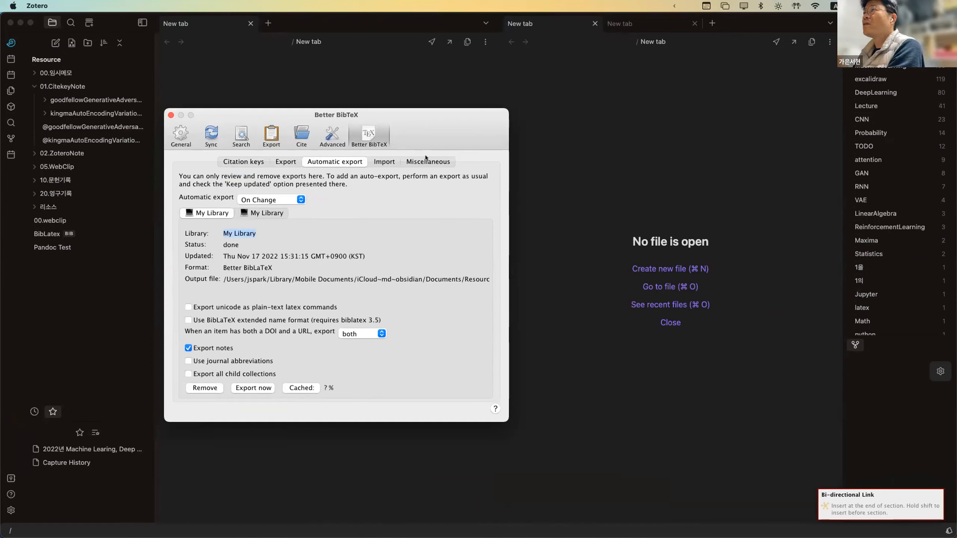
{"action": "left_click", "coordinate": [170, 115]}
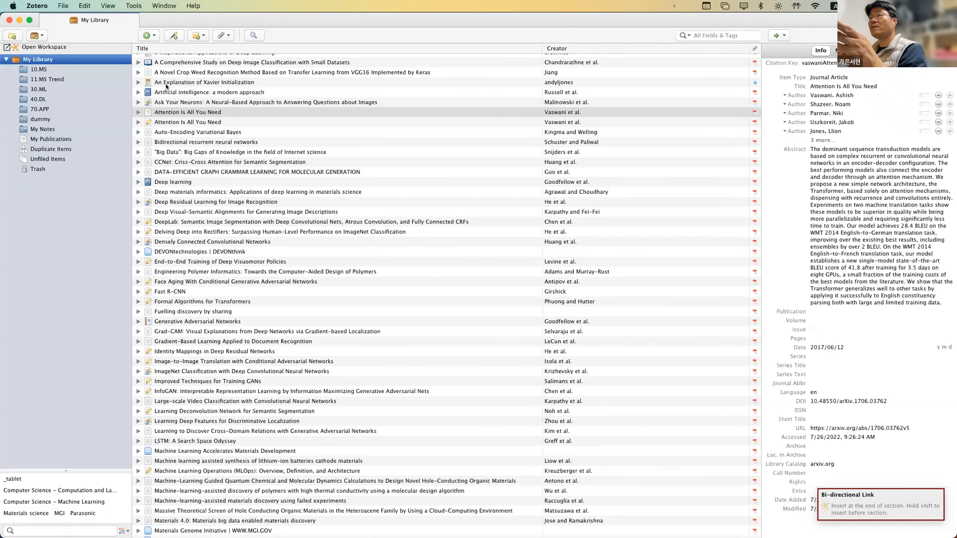
Switch to Obsidian, open the Pandoc Test note and delete all of its content in editing mode.
{"action": "key", "text": "ctrl+Up"}
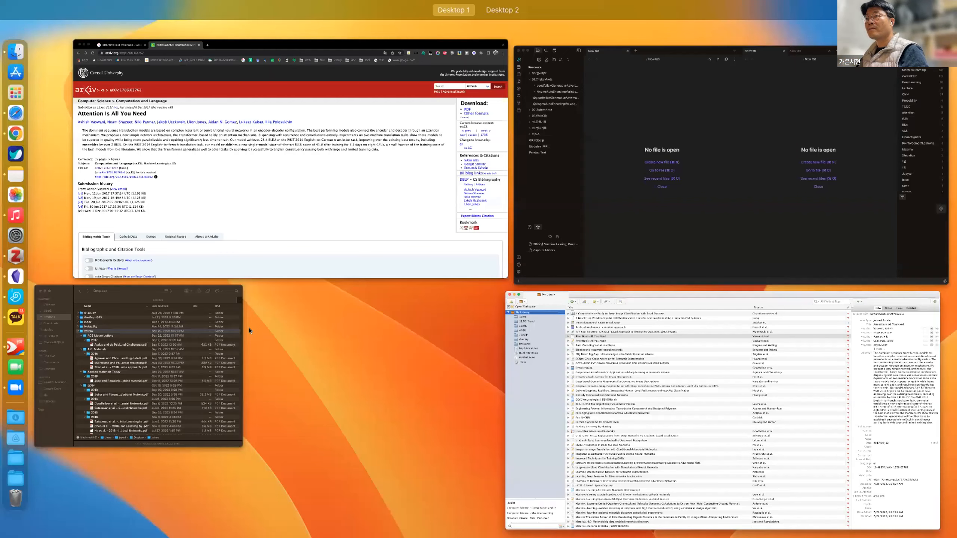
{"action": "left_click", "coordinate": [703, 227]}
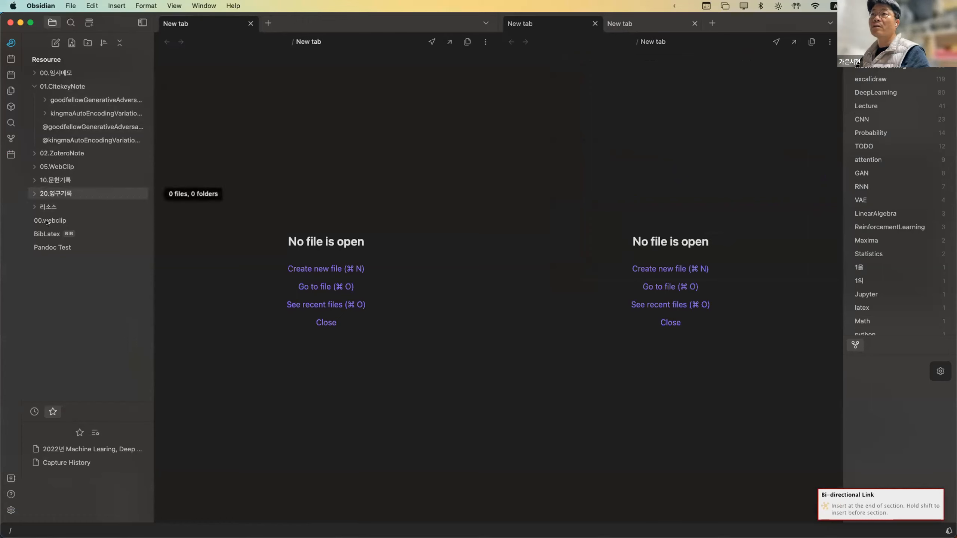
{"action": "left_click", "coordinate": [53, 247]}
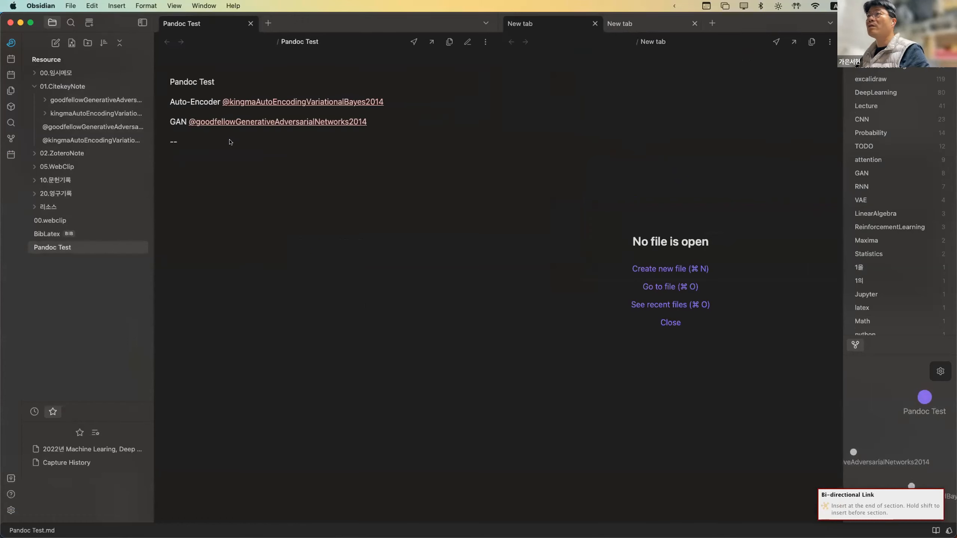
{"action": "left_click_drag", "start_coordinate": [230, 142], "coordinate": [154, 59]}
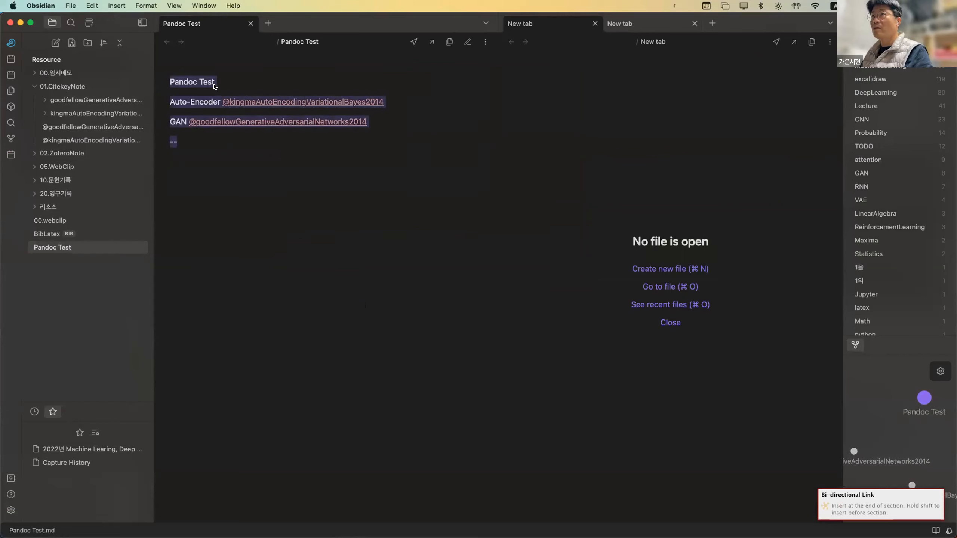
{"action": "left_click", "coordinate": [220, 157]}
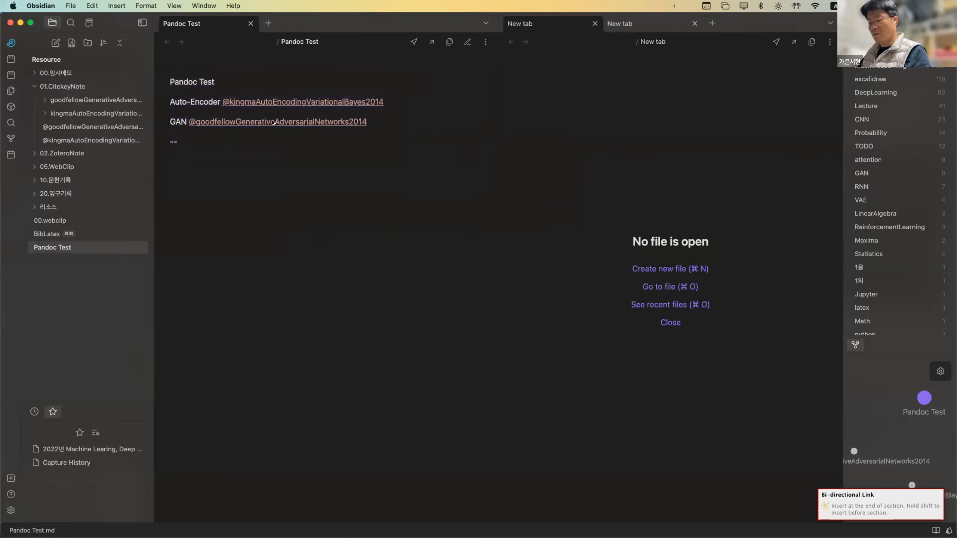
{"action": "key", "text": "super+e"}
{"action": "key", "text": "super+a"}
{"action": "key", "text": "BackSpace"}
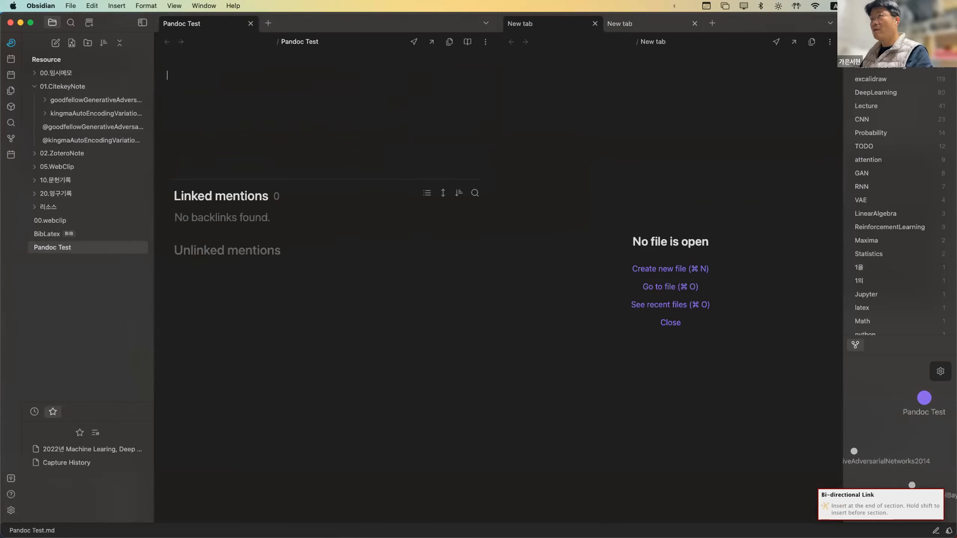
Look up the Citations plugin's commands by searching for "citation", and dismiss the command list.
{"action": "key", "text": "super+p"}
{"action": "type", "text": "citation"}
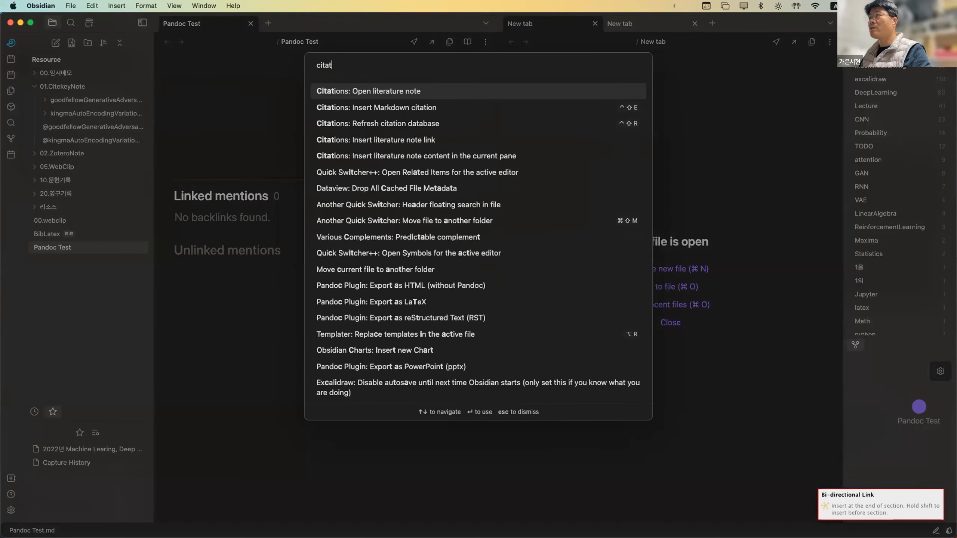
{"action": "key", "text": "Down"}
{"action": "key", "text": "Down"}
{"action": "key", "text": "Down"}
{"action": "key", "text": "Up"}
{"action": "key", "text": "Up"}
{"action": "key", "text": "Up"}
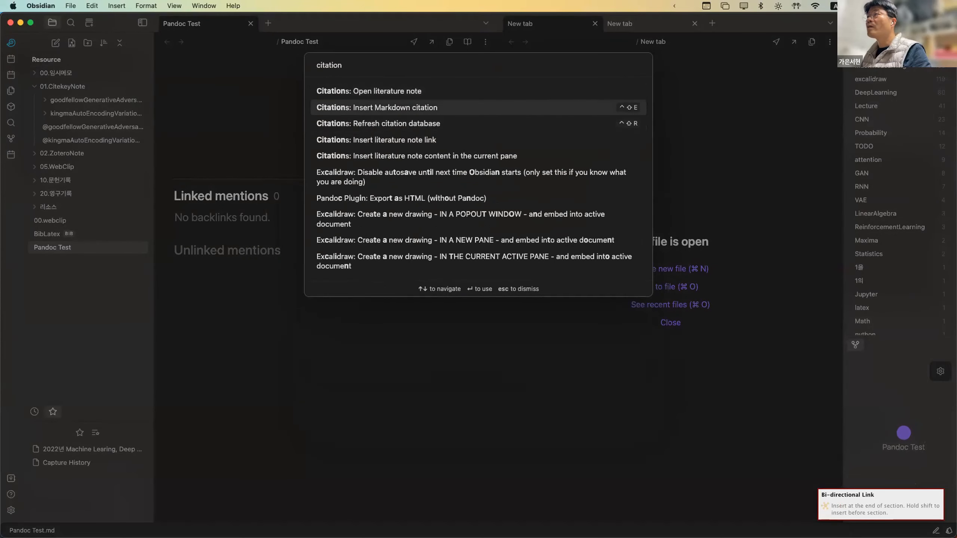
{"action": "key", "text": "Down"}
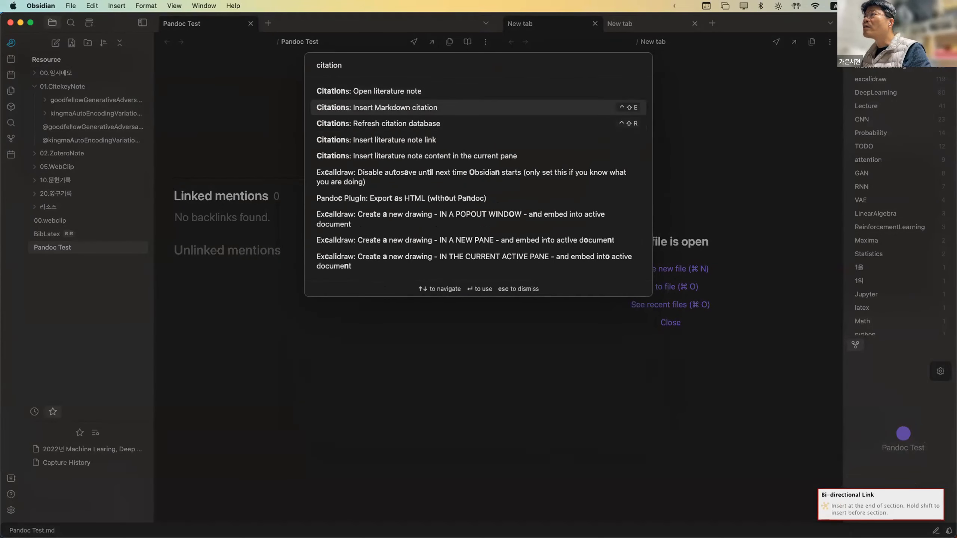
{"action": "key", "text": "Down"}
{"action": "key", "text": "Escape"}
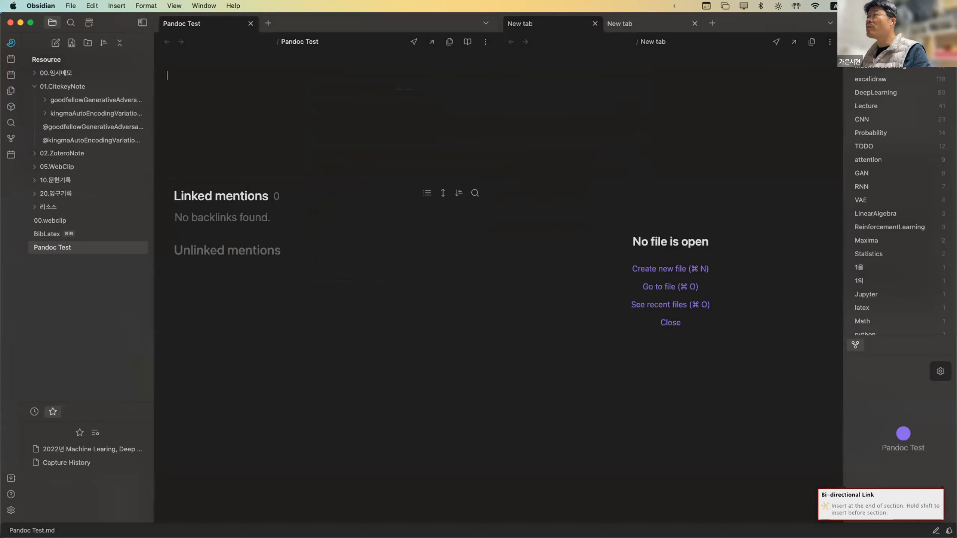
Insert a Markdown citation for the 2016 paper "Perspective: Materials informatics and big data" into the Pandoc Test note, followed by a new line.
{"action": "key", "text": "super"}
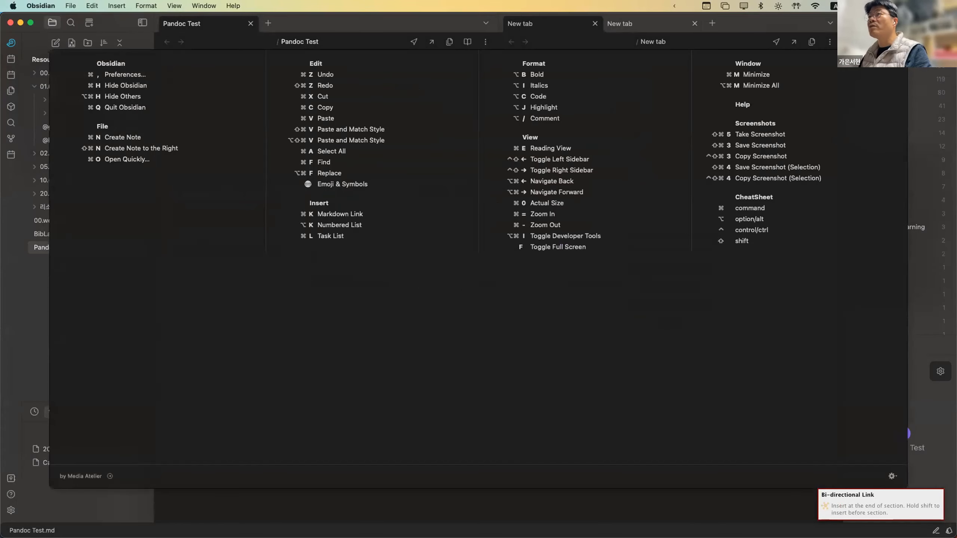
{"action": "key", "text": "super+p"}
{"action": "key", "text": "Down"}
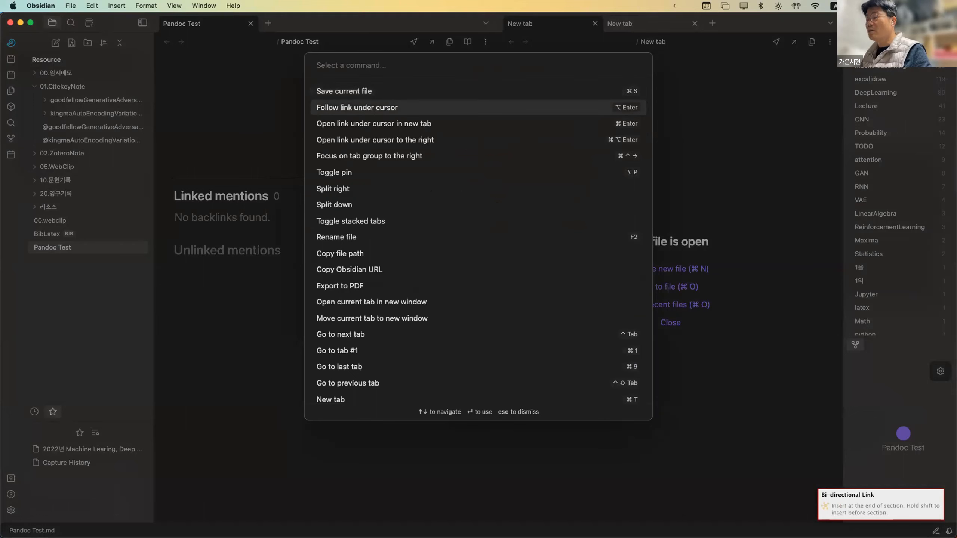
{"action": "type", "text": "citation"}
{"action": "key", "text": "Down"}
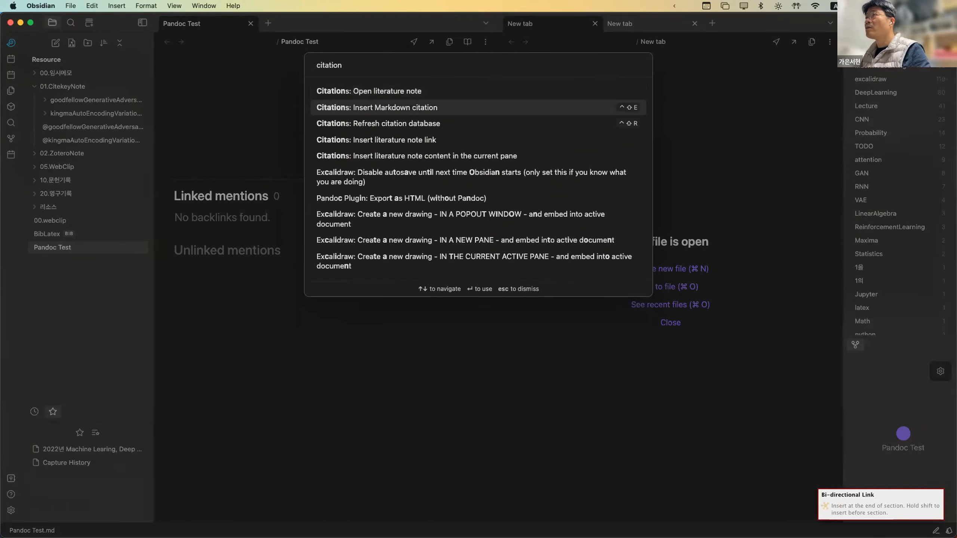
{"action": "key", "text": "Return"}
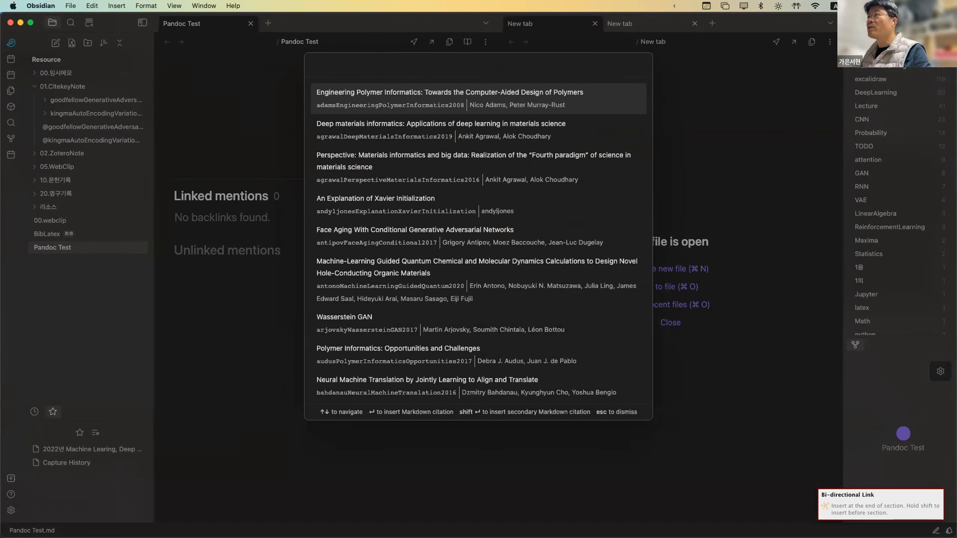
{"action": "key", "text": "Down"}
{"action": "key", "text": "Down"}
{"action": "key", "text": "Down"}
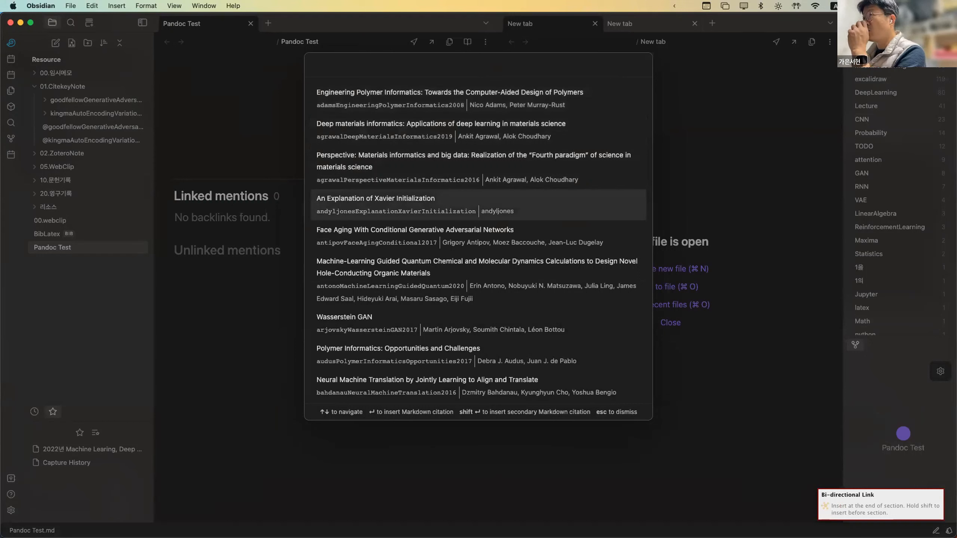
{"action": "key", "text": "Down"}
{"action": "key", "text": "Down"}
{"action": "key", "text": "Up"}
{"action": "key", "text": "Up"}
{"action": "key", "text": "Up"}
{"action": "key", "text": "Up"}
{"action": "key", "text": "Up"}
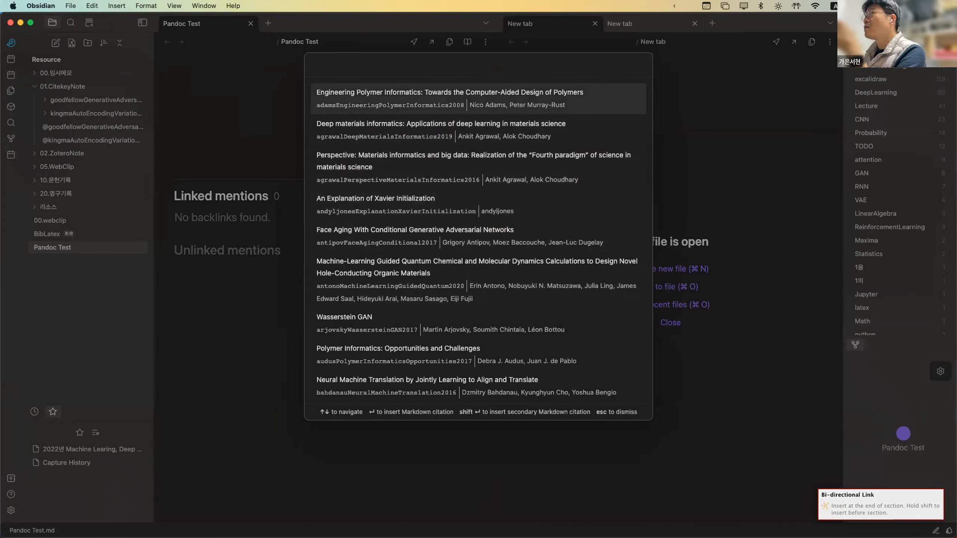
{"action": "key", "text": "Down"}
{"action": "key", "text": "Down"}
{"action": "key", "text": "Down"}
{"action": "key", "text": "Down"}
{"action": "key", "text": "Down"}
{"action": "key", "text": "Up"}
{"action": "key", "text": "Up"}
{"action": "key", "text": "Up"}
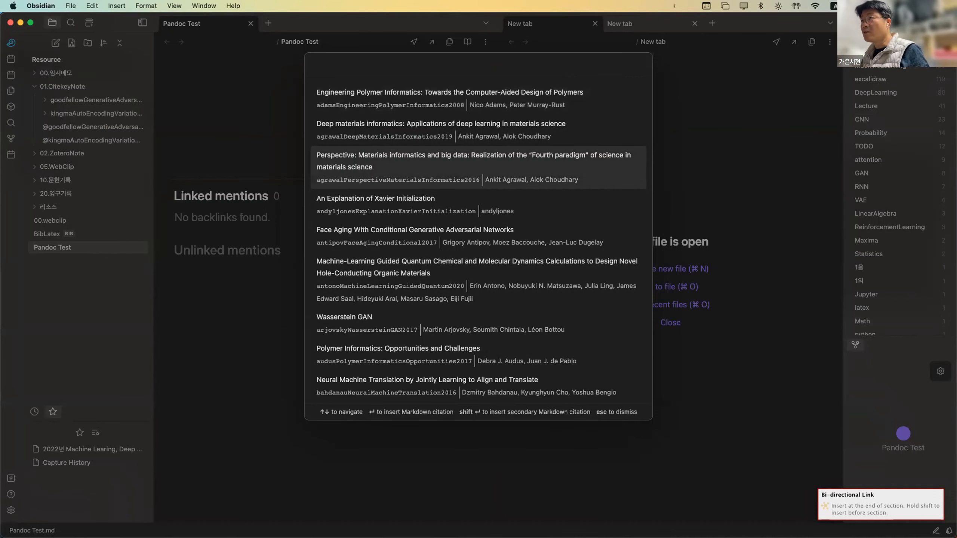
{"action": "key", "text": "Return"}
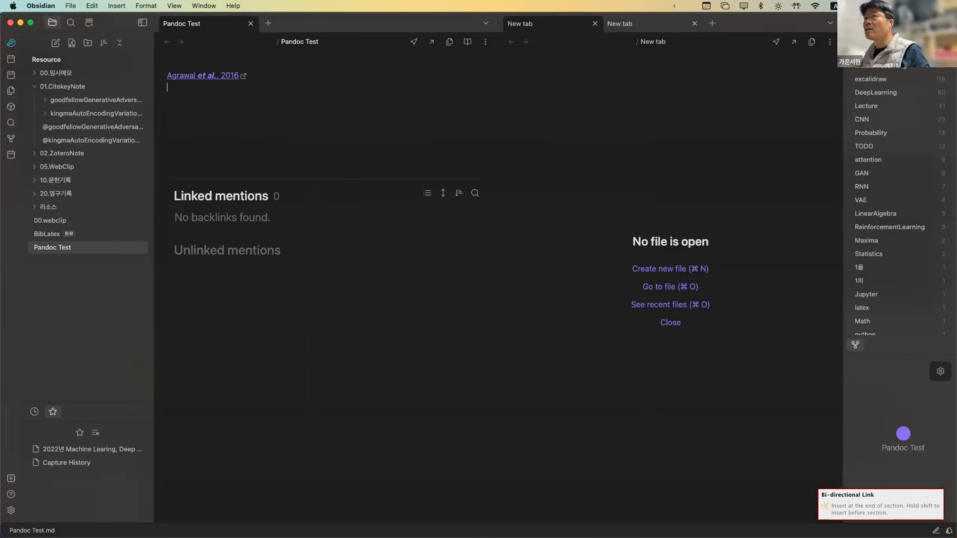
{"action": "key", "text": "Return"}
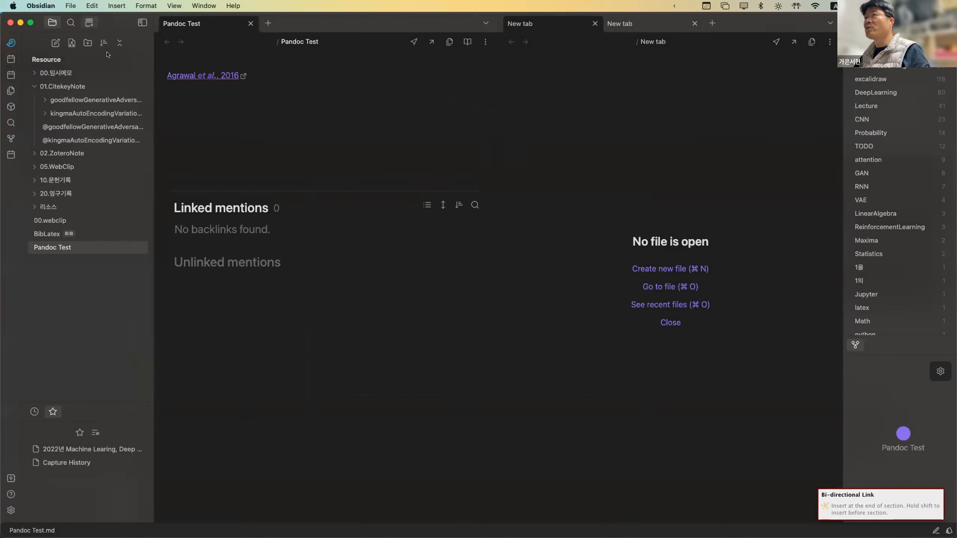
Follow the inserted citation link to the paper's entry in Zotero.
{"action": "left_click", "coordinate": [192, 76]}
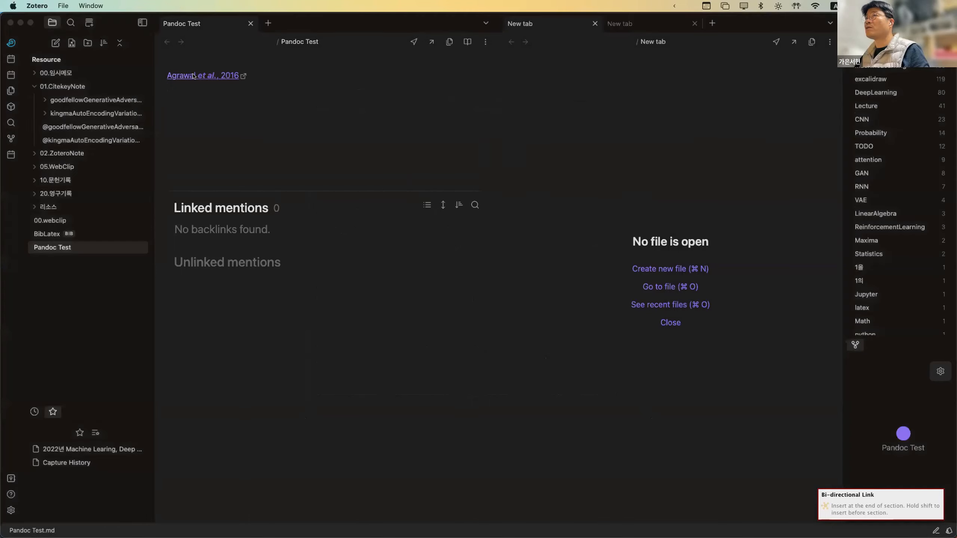
{"action": "scroll", "coordinate": [181, 366], "scroll_direction": "down", "scroll_amount": 8}
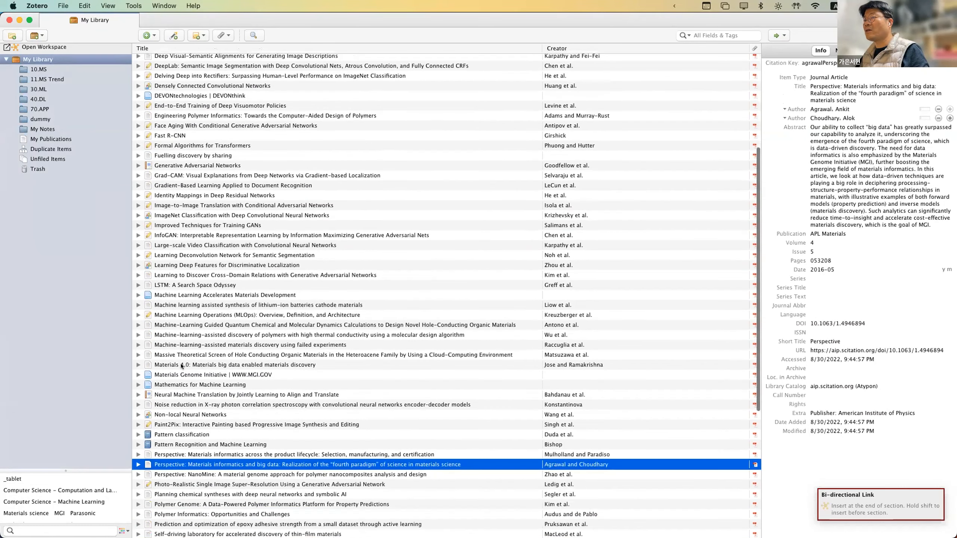
Expand the selected Materials informatics paper to view its attached annotations and PDF, and switch back to Obsidian.
{"action": "left_click", "coordinate": [139, 244]}
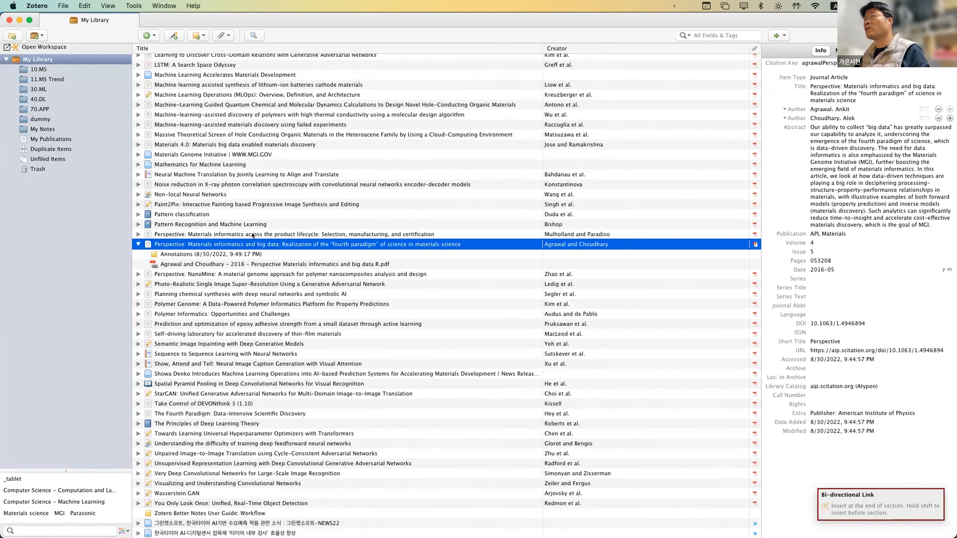
{"action": "key", "text": "super+Tab"}
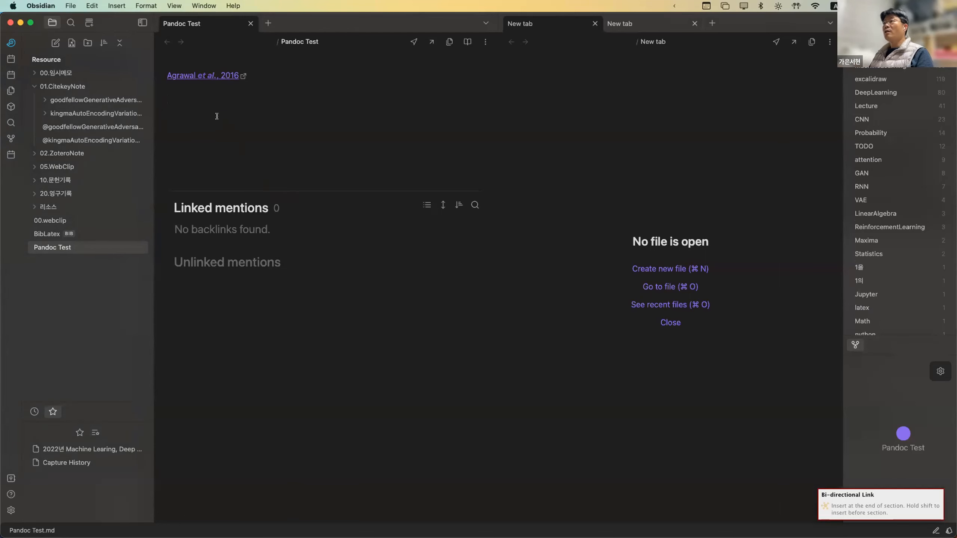
Run the Citations plugin's Open literature note command and create the literature note for "Attention Is All You Need", searching for "atten".
{"action": "key", "text": "super+p"}
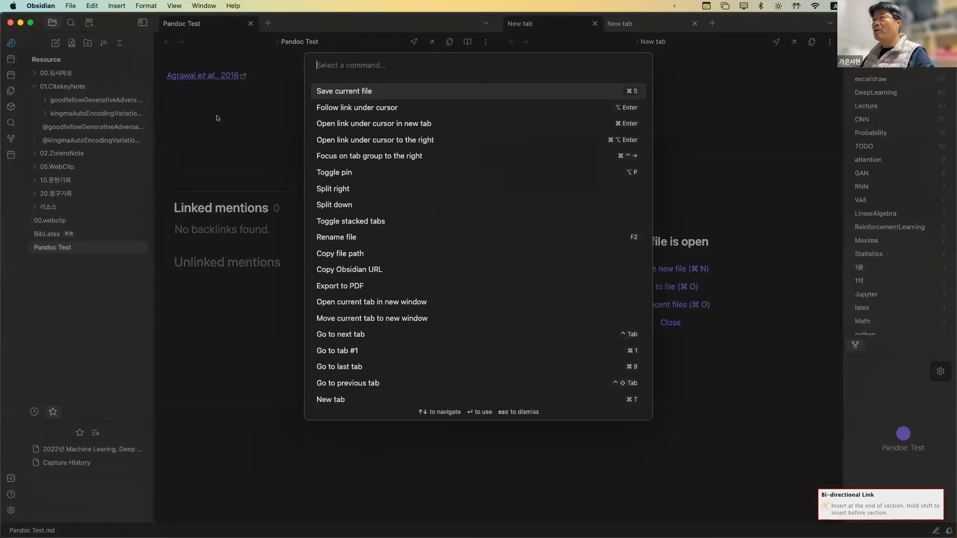
{"action": "type", "text": "citation"}
{"action": "key", "text": "Down"}
{"action": "key", "text": "Down"}
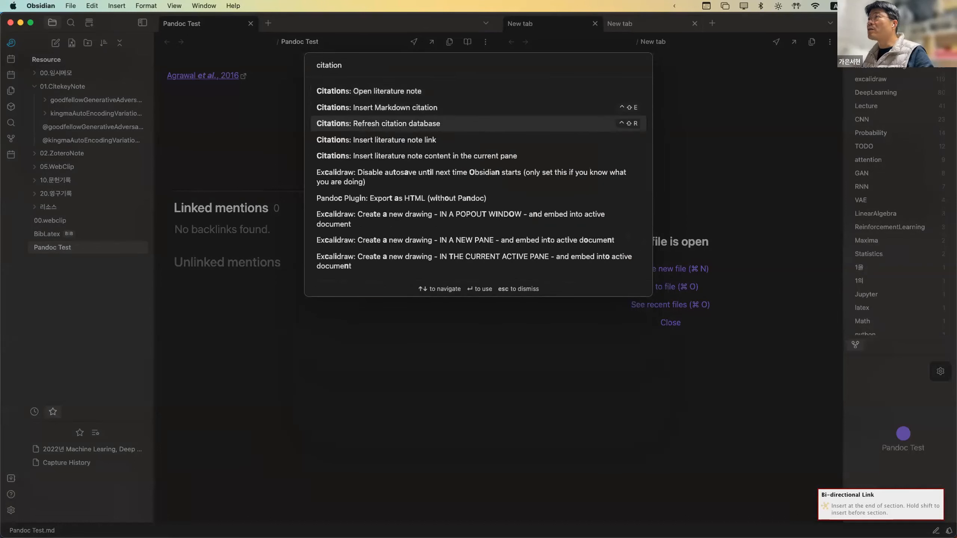
{"action": "key", "text": "Up"}
{"action": "key", "text": "Up"}
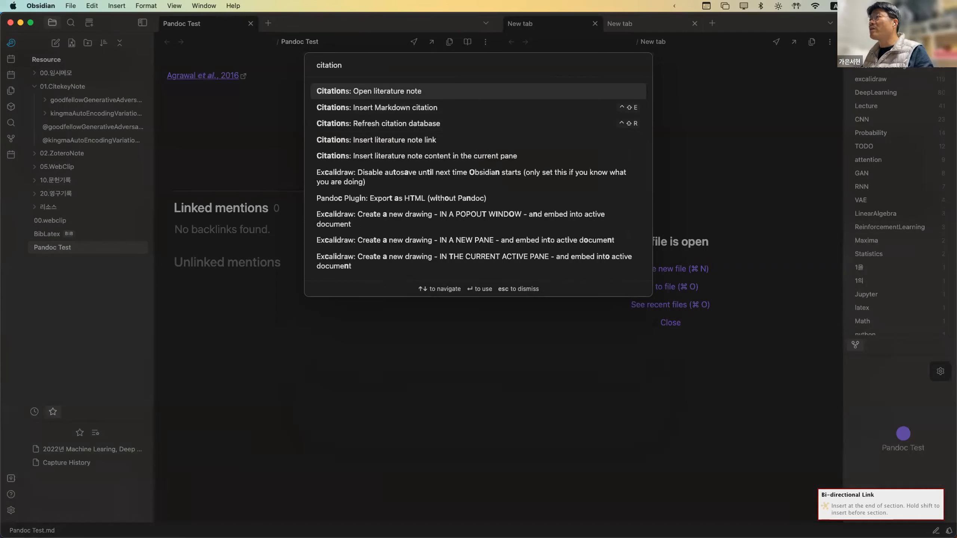
{"action": "key", "text": "Return"}
{"action": "key", "text": "Down"}
{"action": "key", "text": "Down"}
{"action": "key", "text": "Down"}
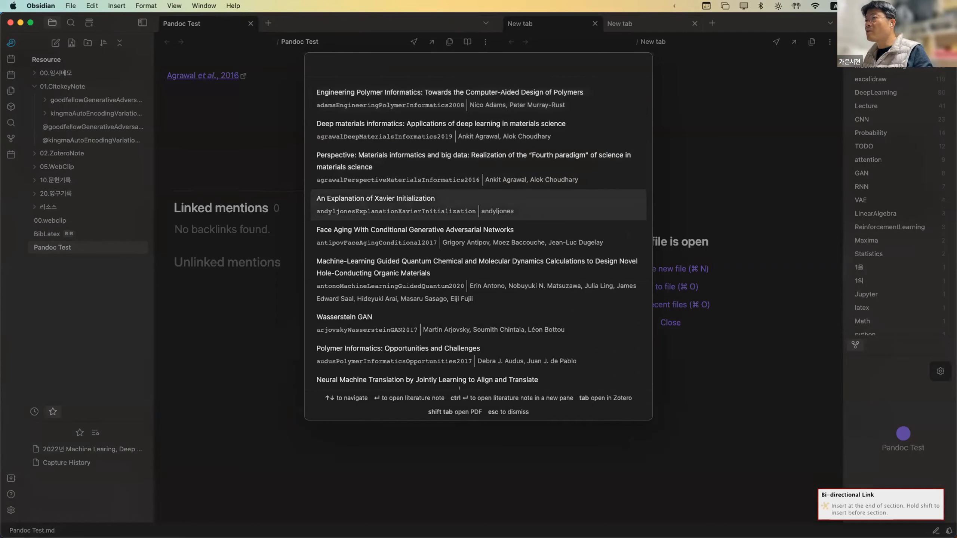
{"action": "type", "text": "atten"}
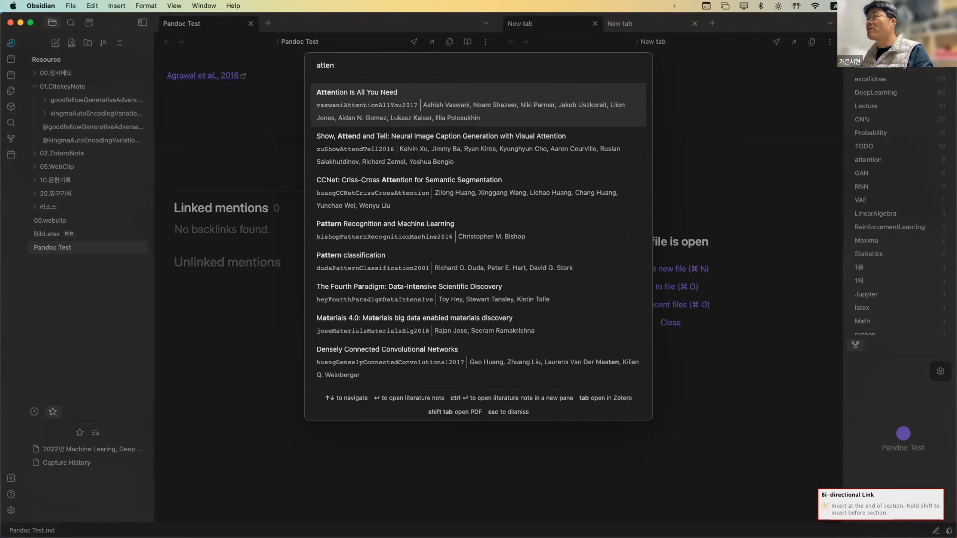
{"action": "key", "text": "Return"}
Review the literature note's metadata, abstract, notes section and citekey title, and close the note.
{"action": "scroll", "coordinate": [244, 235], "scroll_direction": "down", "scroll_amount": 3}
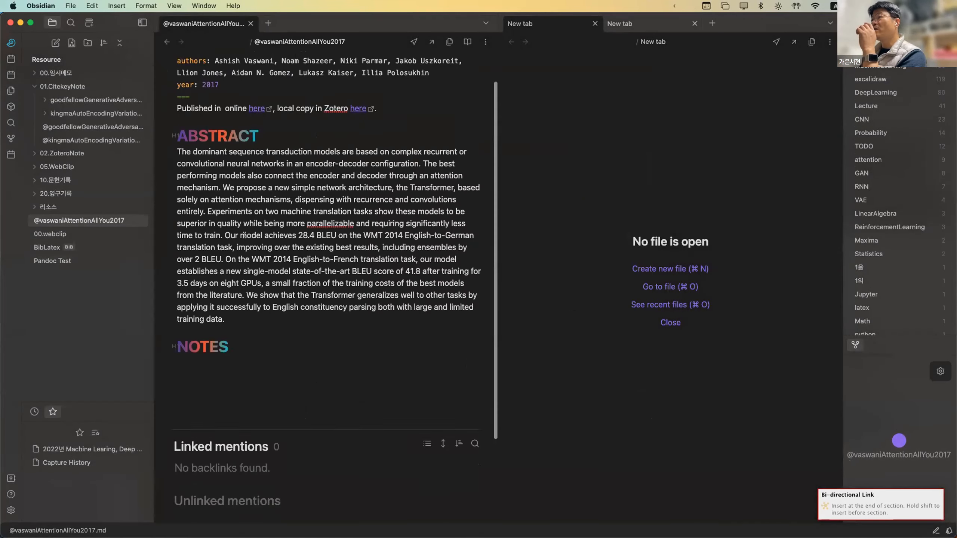
{"action": "scroll", "coordinate": [244, 235], "scroll_direction": "down", "scroll_amount": 5}
{"action": "scroll", "coordinate": [243, 238], "scroll_direction": "up", "scroll_amount": 6}
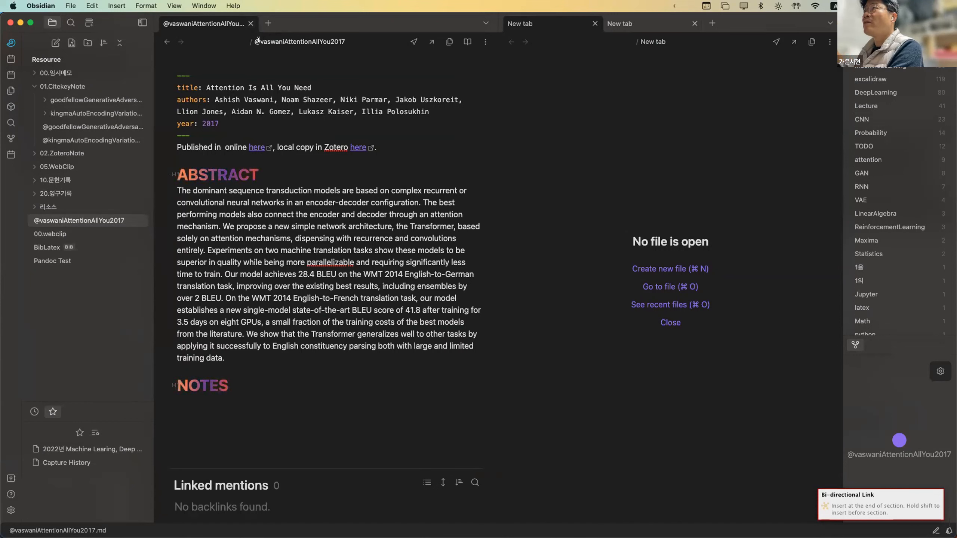
{"action": "left_click", "coordinate": [320, 42]}
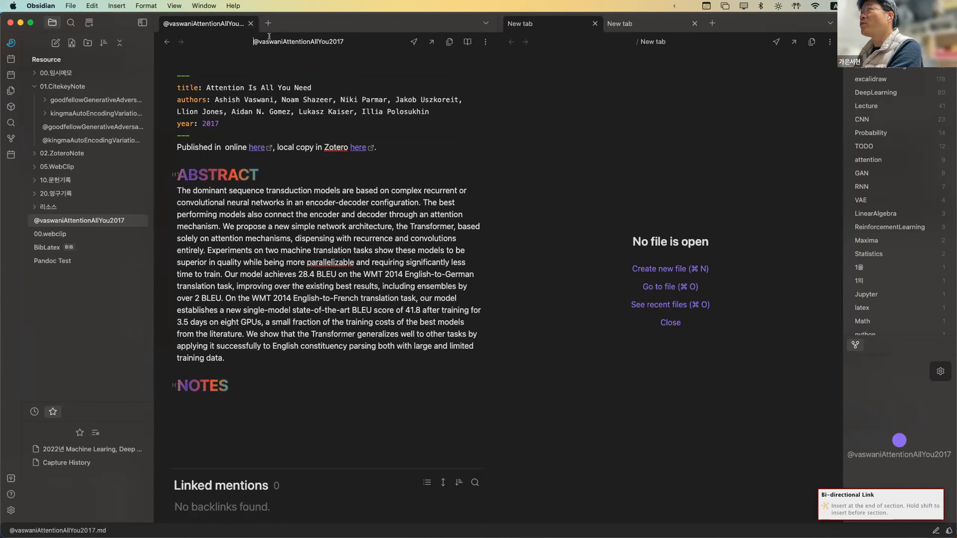
{"action": "left_click", "coordinate": [253, 39]}
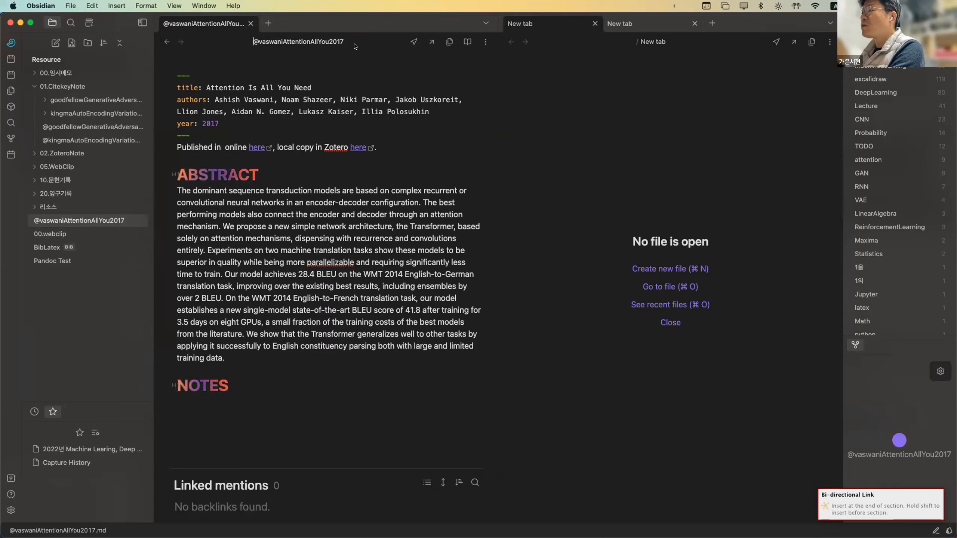
{"action": "left_click", "coordinate": [250, 24]}
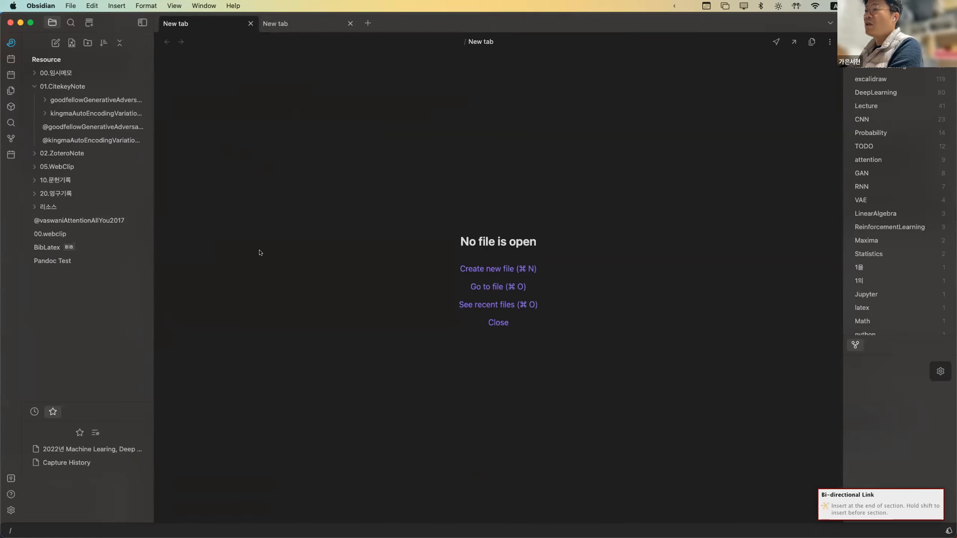
Examine the Zotero Integration plugin's general, citation format, import format and image settings, and close the settings.
{"action": "left_click", "coordinate": [11, 510]}
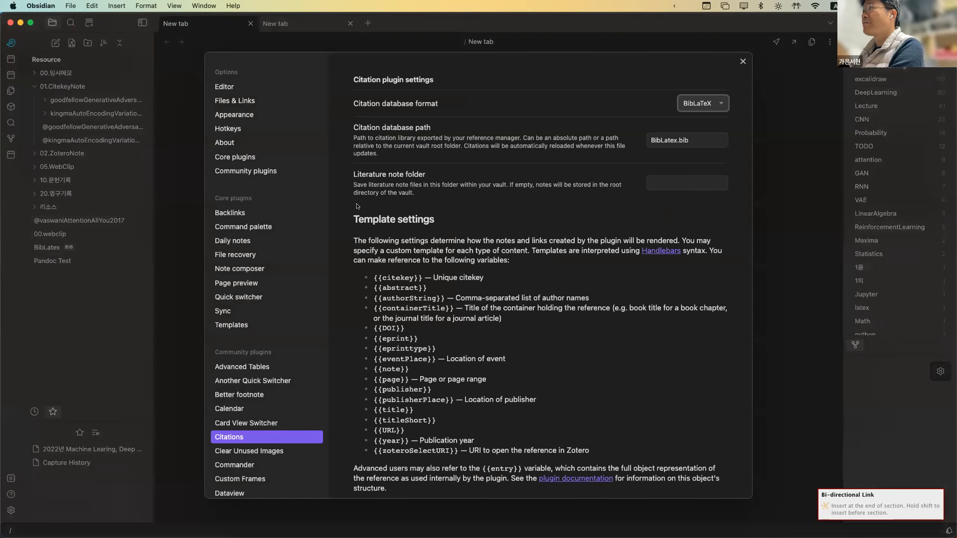
{"action": "scroll", "coordinate": [308, 302], "scroll_direction": "down", "scroll_amount": 10}
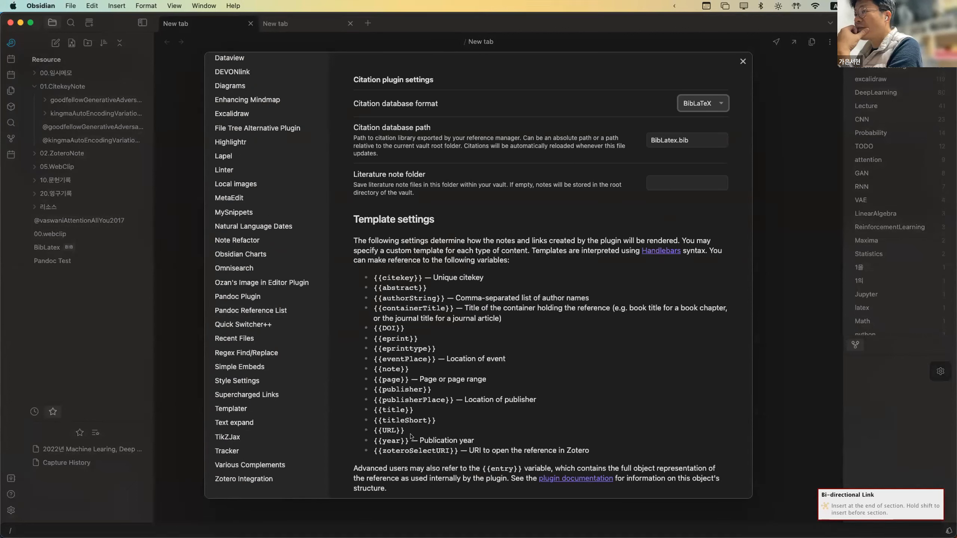
{"action": "left_click", "coordinate": [269, 481]}
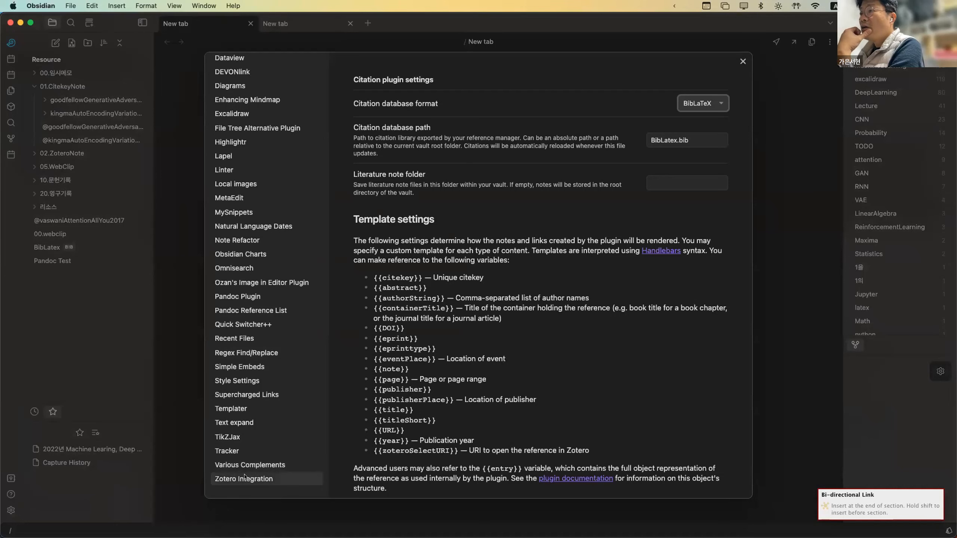
{"action": "scroll", "coordinate": [512, 130], "scroll_direction": "down", "scroll_amount": 5}
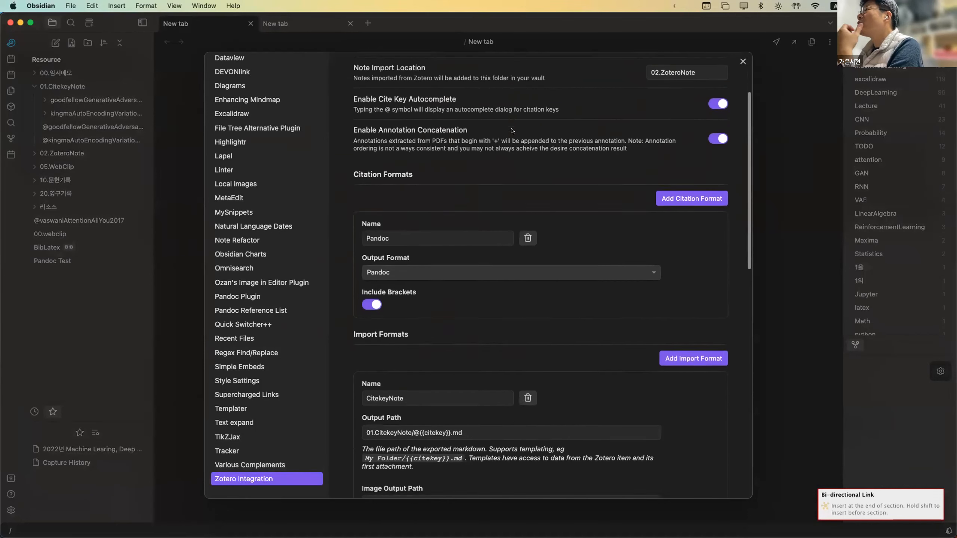
{"action": "scroll", "coordinate": [512, 130], "scroll_direction": "up", "scroll_amount": 5}
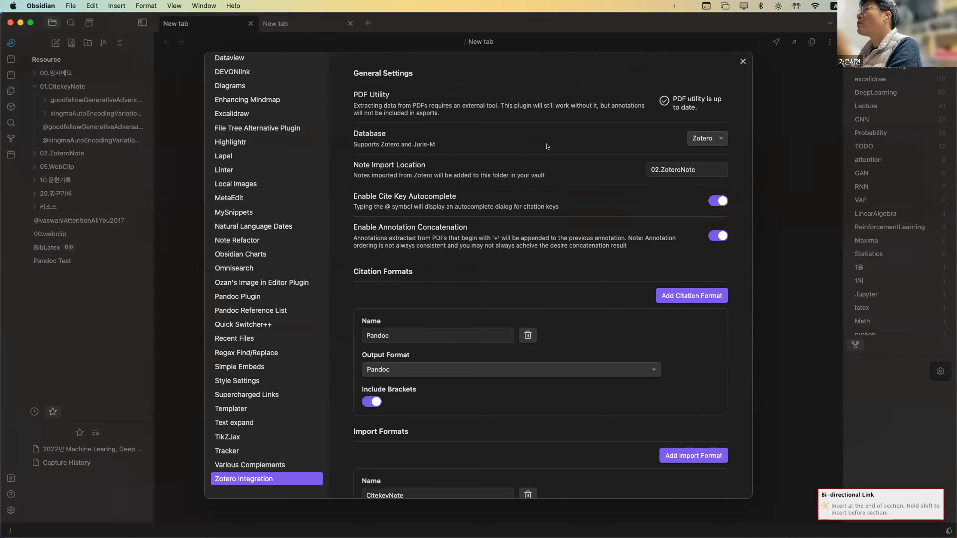
{"action": "scroll", "coordinate": [565, 144], "scroll_direction": "down", "scroll_amount": 10}
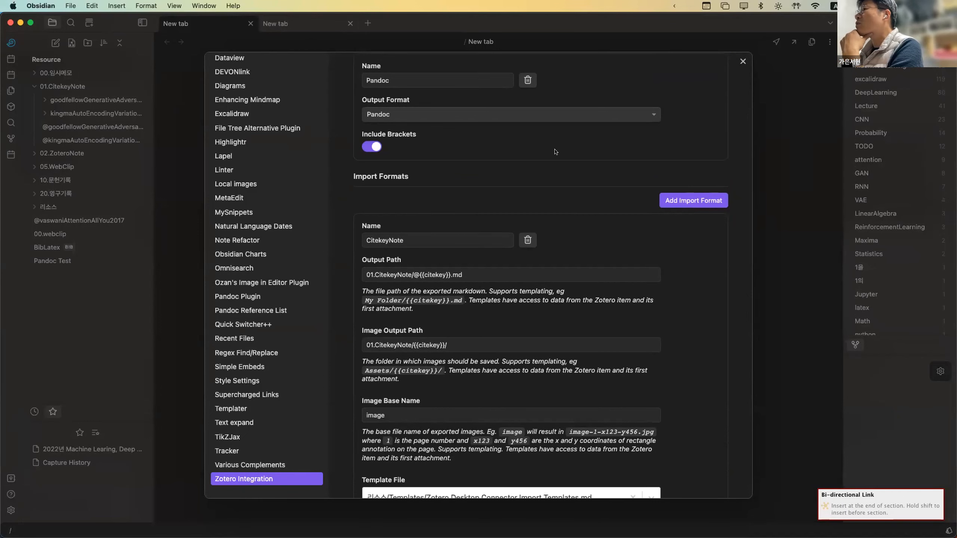
{"action": "scroll", "coordinate": [555, 152], "scroll_direction": "down", "scroll_amount": 10}
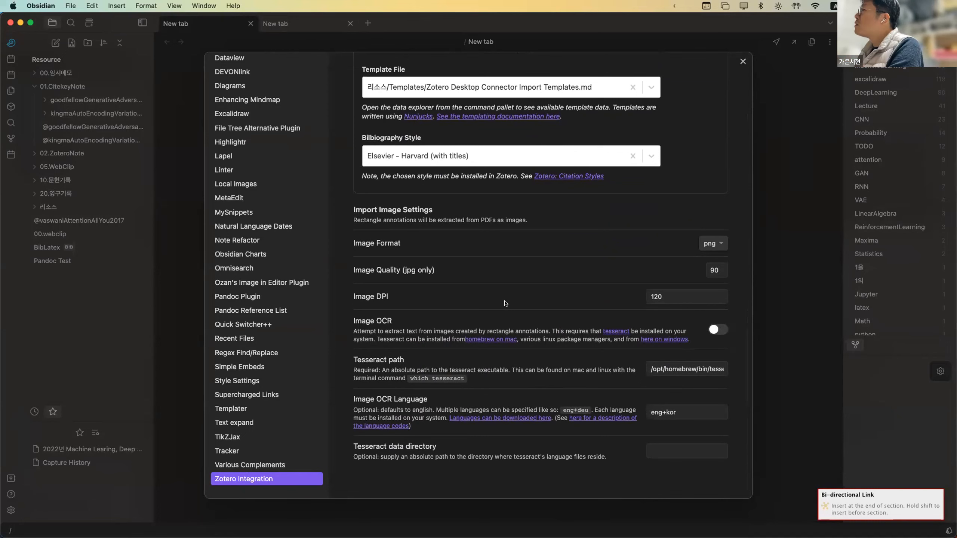
{"action": "scroll", "coordinate": [505, 304], "scroll_direction": "up", "scroll_amount": 15}
{"action": "scroll", "coordinate": [420, 202], "scroll_direction": "down", "scroll_amount": 5}
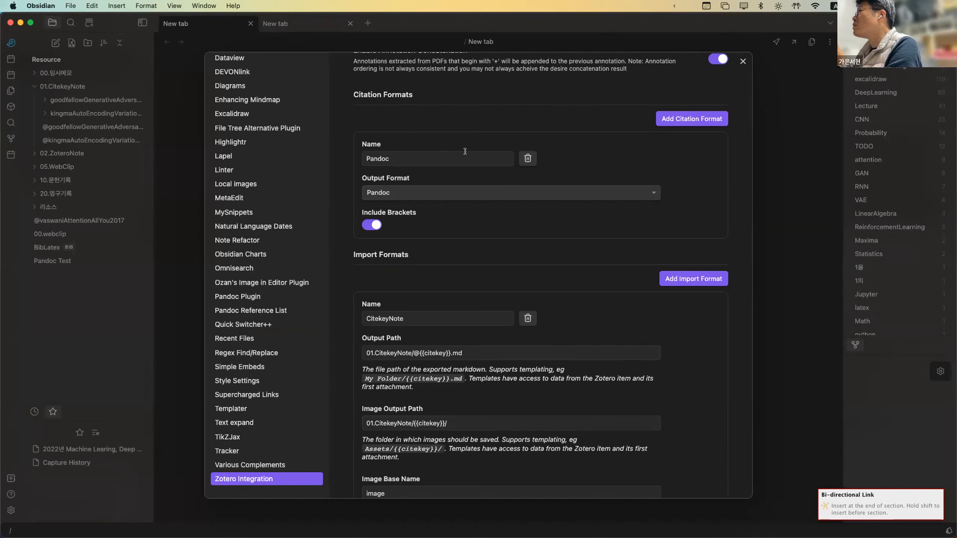
{"action": "scroll", "coordinate": [361, 219], "scroll_direction": "down", "scroll_amount": 4}
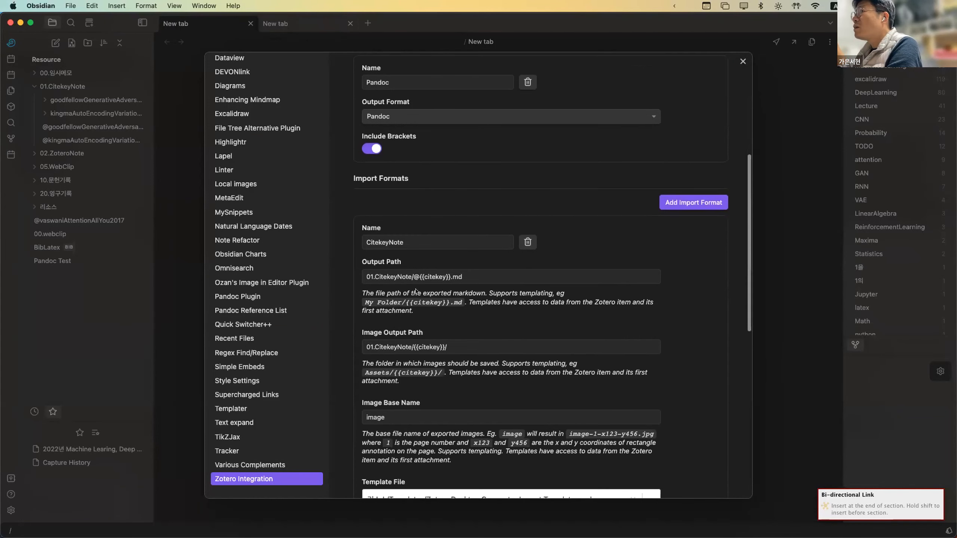
{"action": "scroll", "coordinate": [469, 358], "scroll_direction": "up", "scroll_amount": 1}
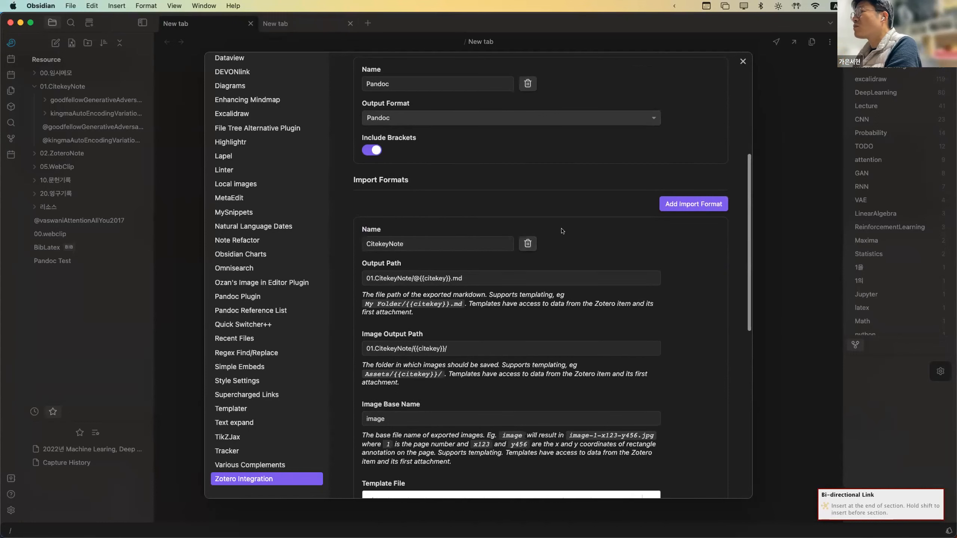
{"action": "left_click", "coordinate": [743, 61]}
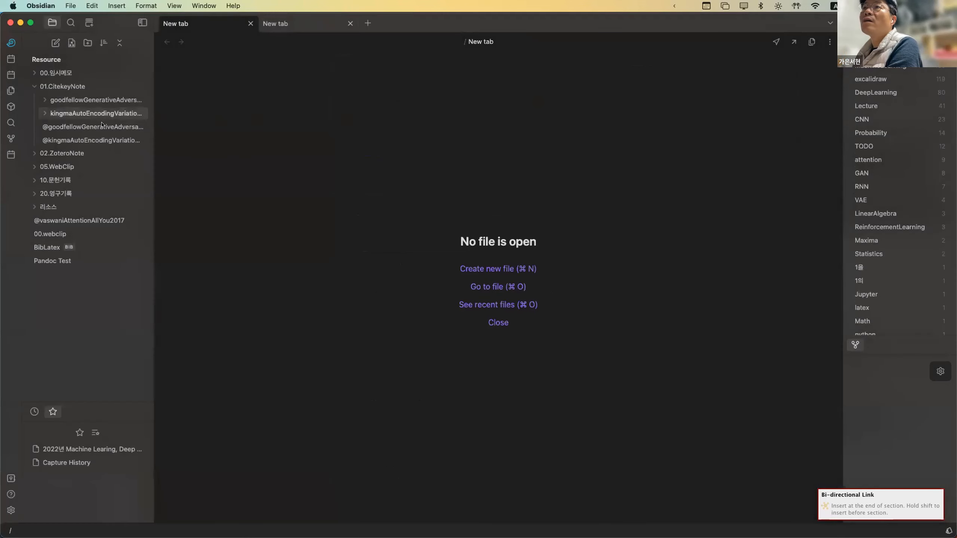
Open the Zotero Desktop Connector Import Templates note from the Templates folder inside 리소스.
{"action": "left_click", "coordinate": [31, 206]}
{"action": "scroll", "coordinate": [64, 309], "scroll_direction": "down", "scroll_amount": 5}
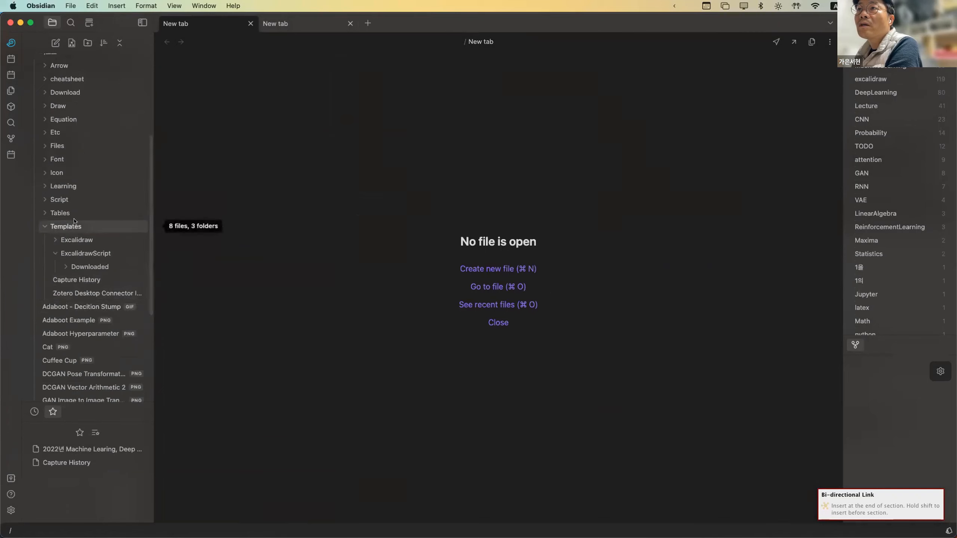
{"action": "left_click", "coordinate": [66, 227]}
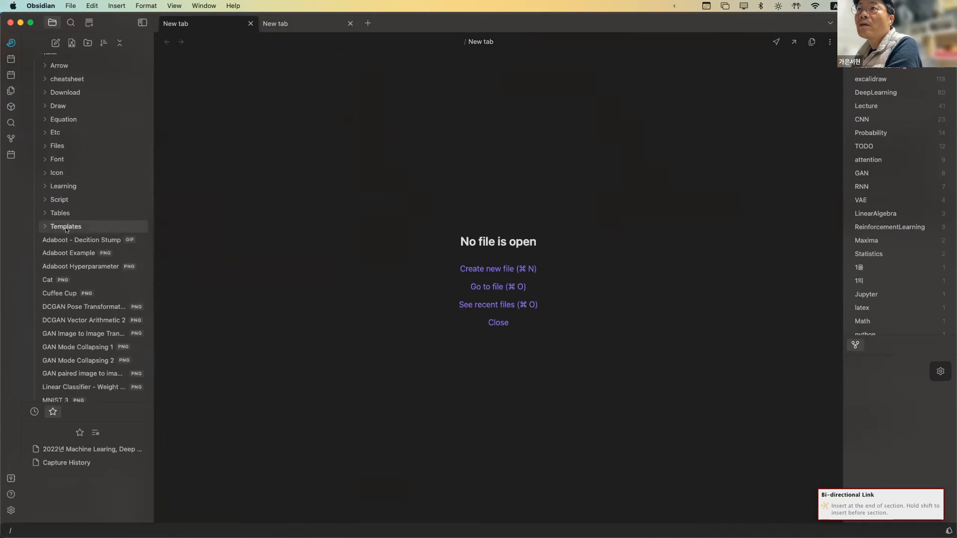
{"action": "left_click", "coordinate": [44, 226]}
{"action": "left_click", "coordinate": [54, 253]}
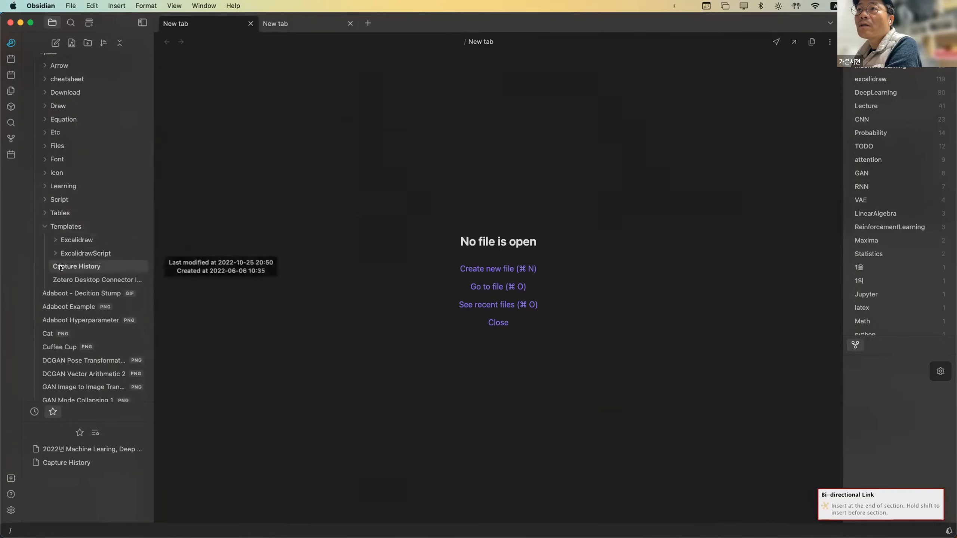
{"action": "left_click", "coordinate": [60, 279]}
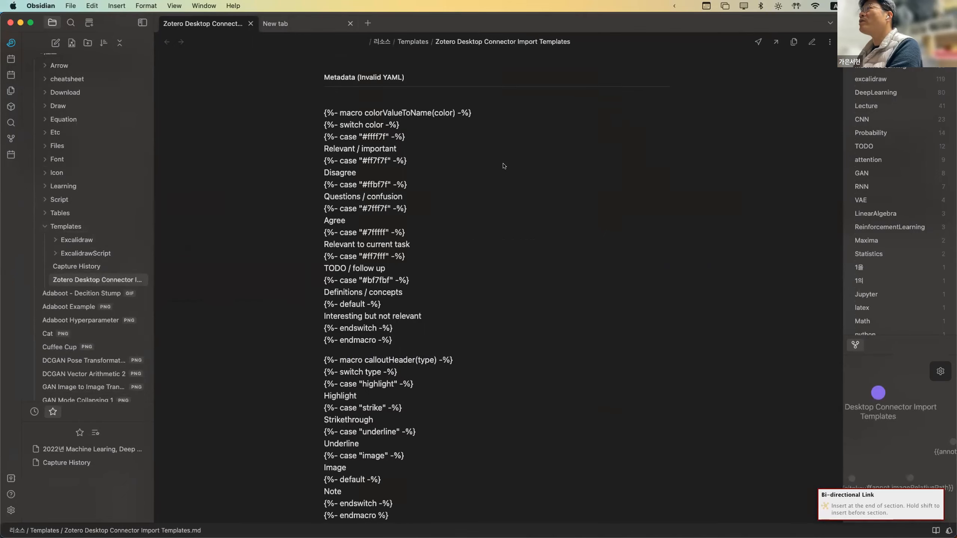
Read through the import template's code down to its annotations section and close the template note.
{"action": "scroll", "coordinate": [504, 166], "scroll_direction": "down", "scroll_amount": 10}
{"action": "scroll", "coordinate": [504, 166], "scroll_direction": "down", "scroll_amount": 5}
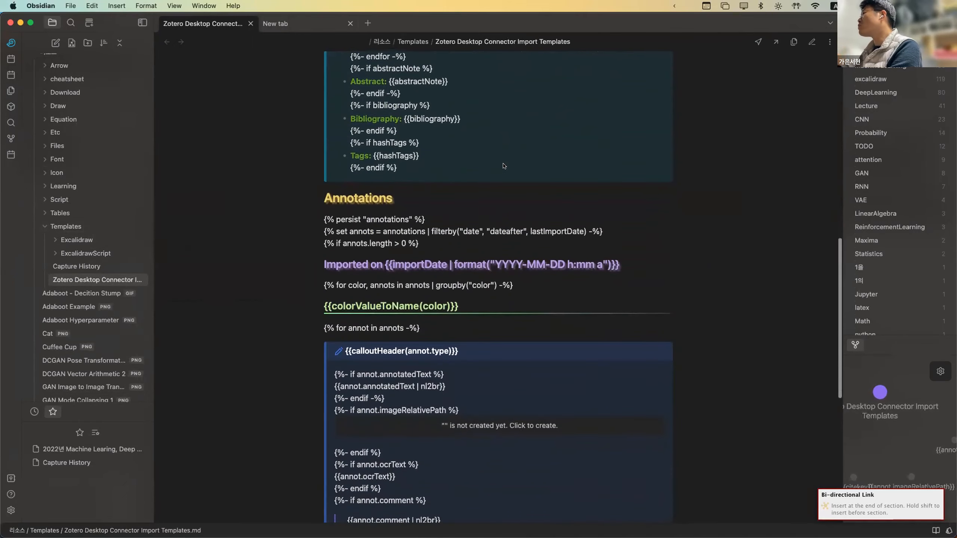
{"action": "scroll", "coordinate": [504, 166], "scroll_direction": "down", "scroll_amount": 9}
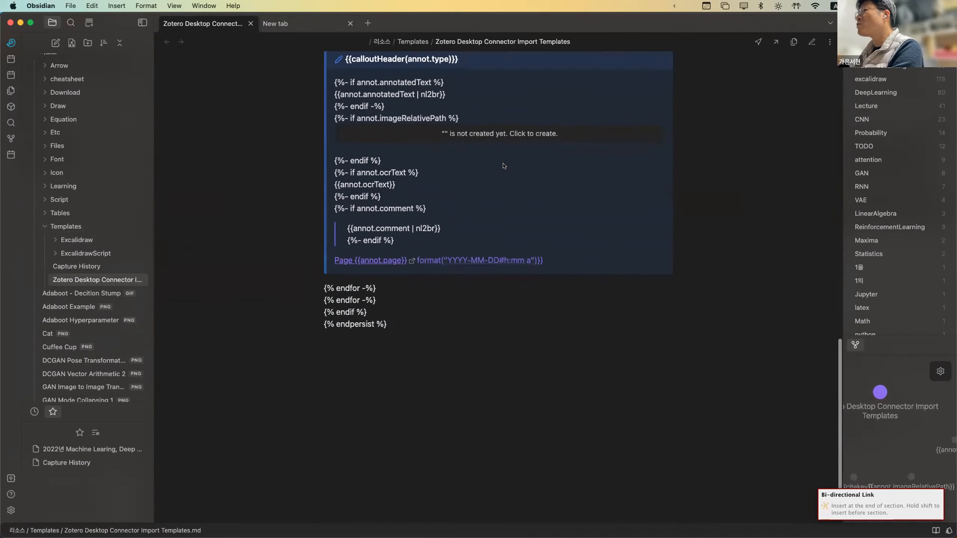
{"action": "scroll", "coordinate": [504, 166], "scroll_direction": "up", "scroll_amount": 4}
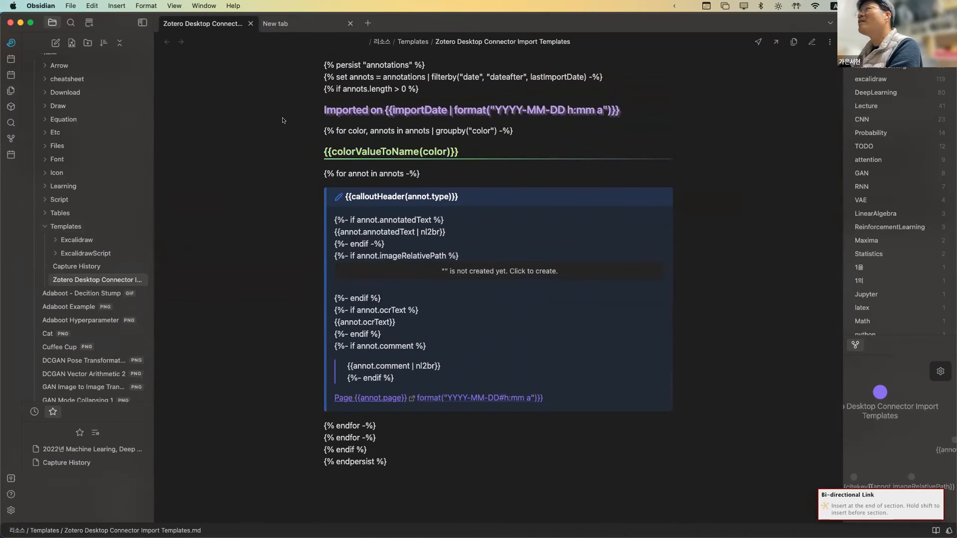
{"action": "left_click", "coordinate": [251, 24]}
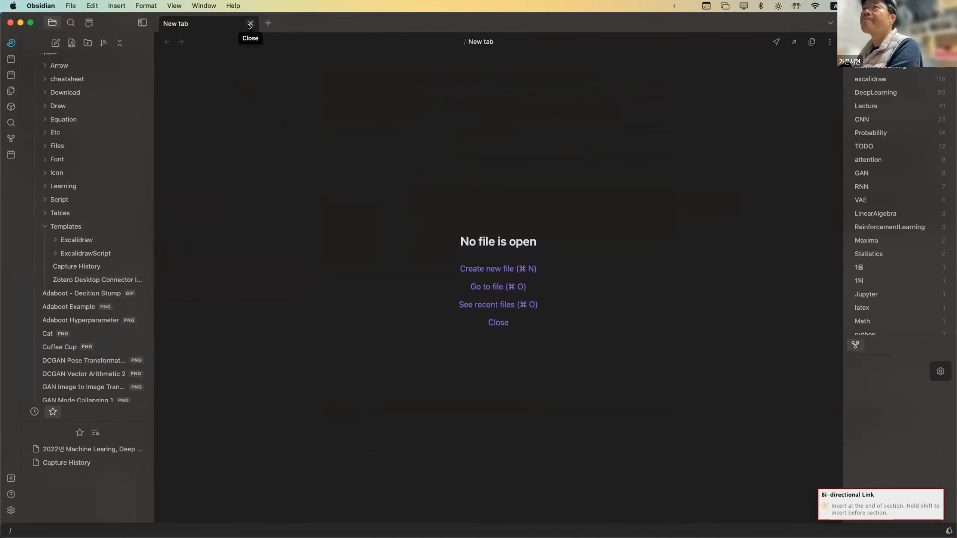
Collapse the 리소스 folder and open the Pandoc Test note in editing mode.
{"action": "scroll", "coordinate": [141, 92], "scroll_direction": "up", "scroll_amount": 5}
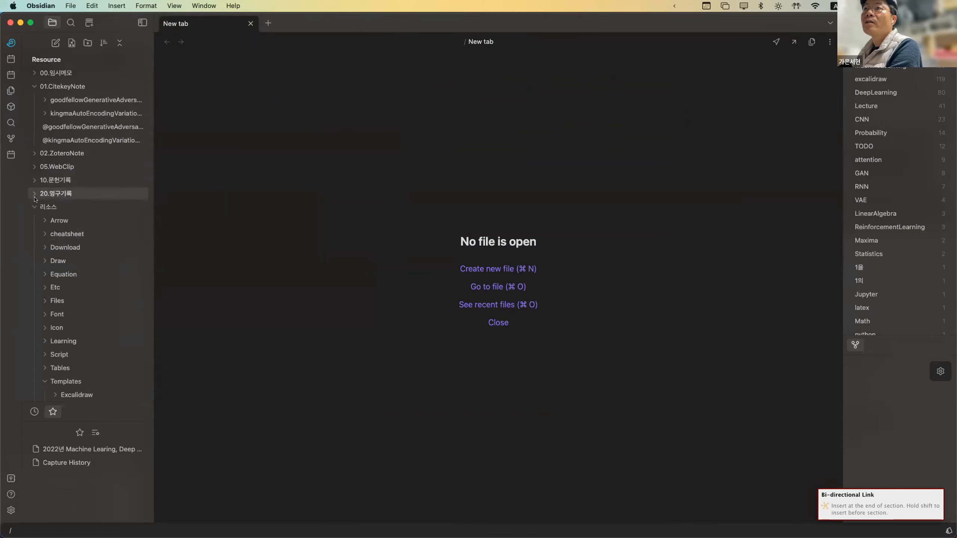
{"action": "left_click", "coordinate": [53, 207]}
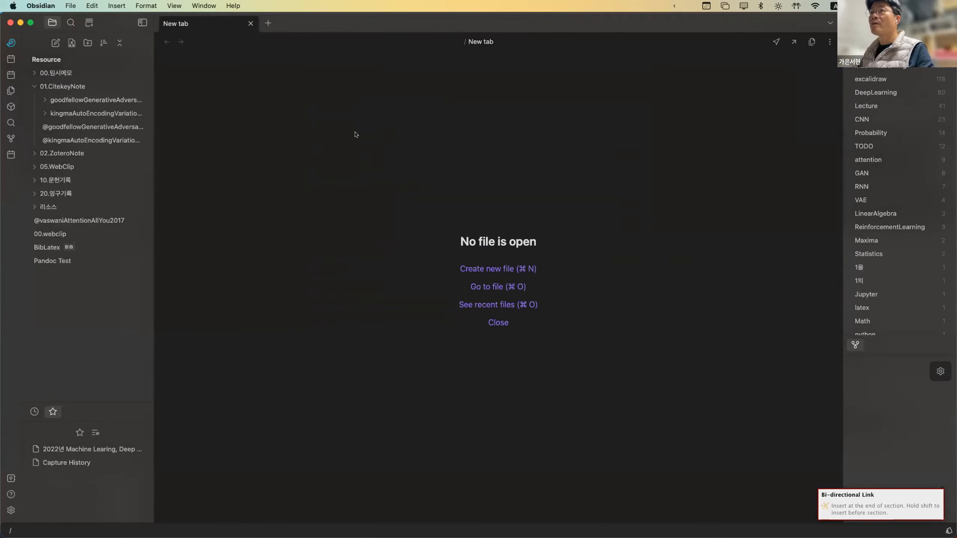
{"action": "left_click", "coordinate": [111, 259]}
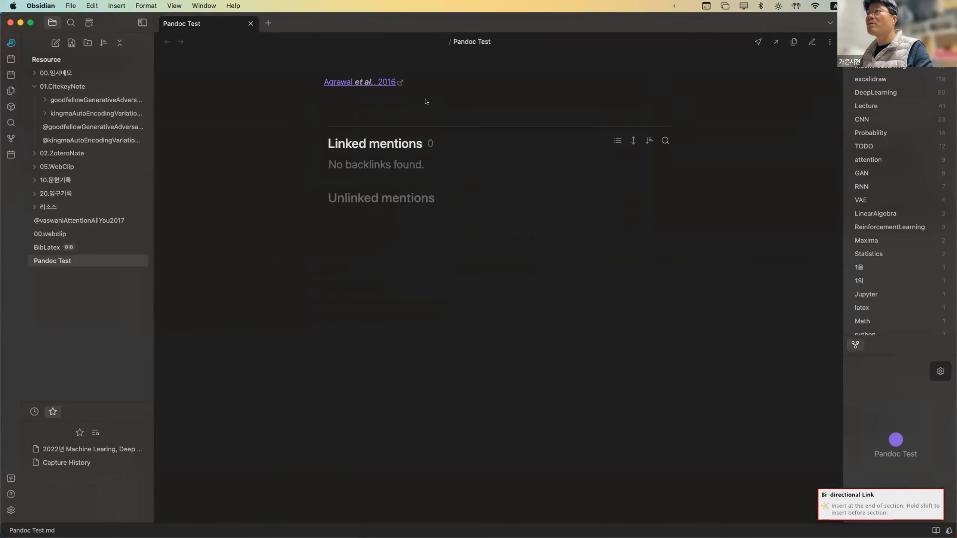
{"action": "key", "text": "super+e"}
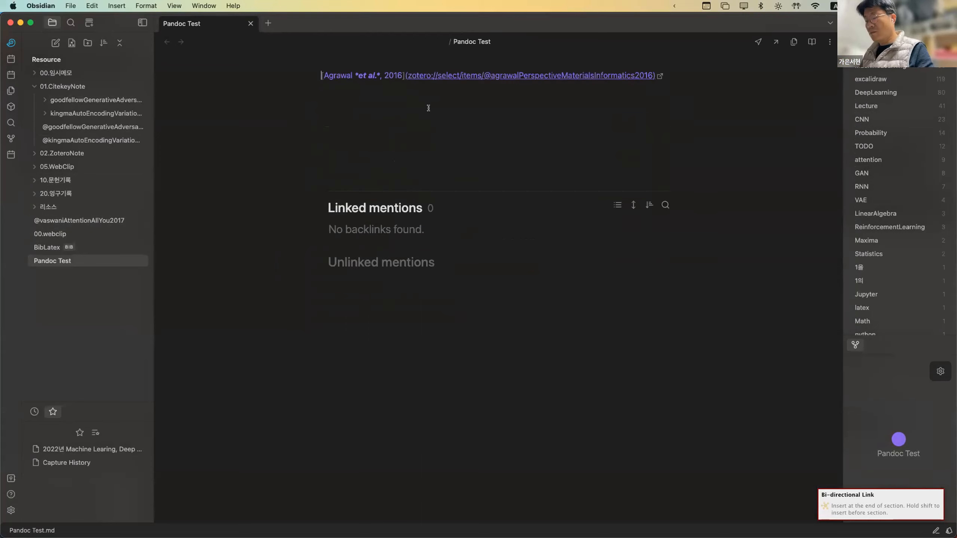
Clear the Pandoc Test note's content and run the Zotero Integration: Pandoc command.
{"action": "key", "text": "super+a"}
{"action": "key", "text": "BackSpace"}
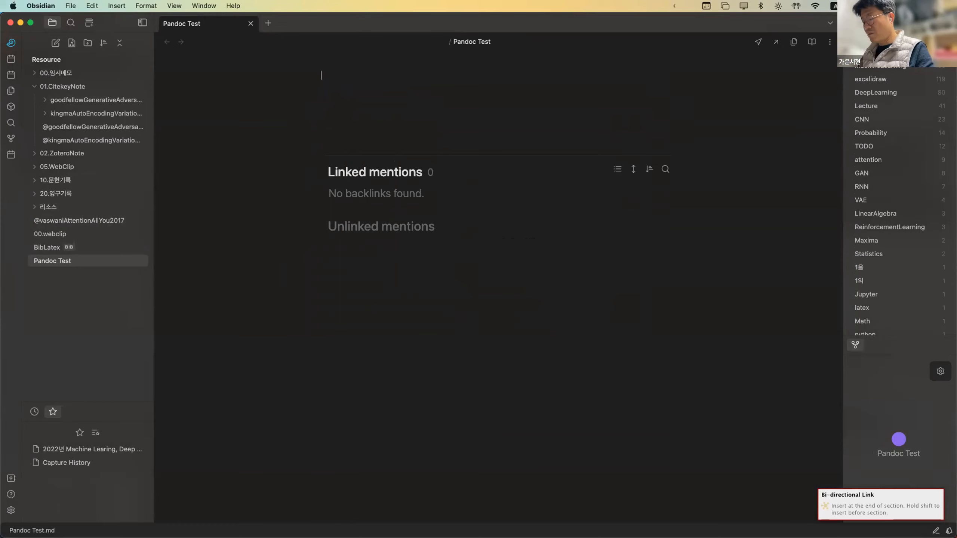
{"action": "key", "text": "super+p"}
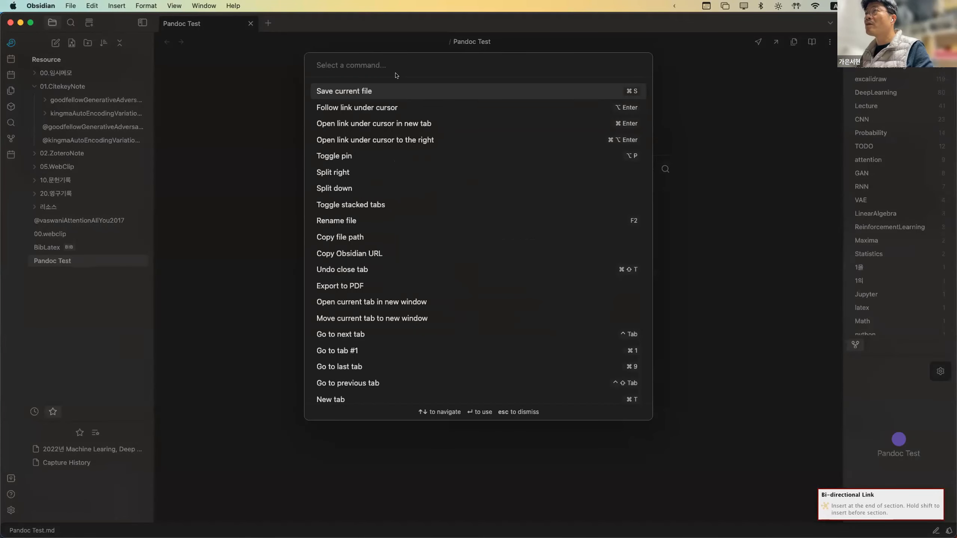
{"action": "key", "text": "Escape"}
{"action": "key", "text": "super+p"}
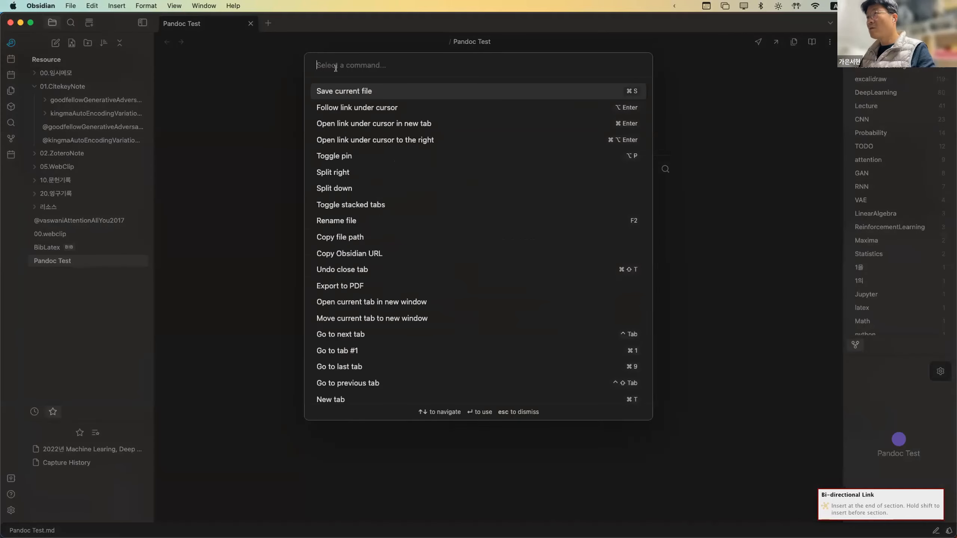
{"action": "type", "text": "zote"}
{"action": "key", "text": "Down"}
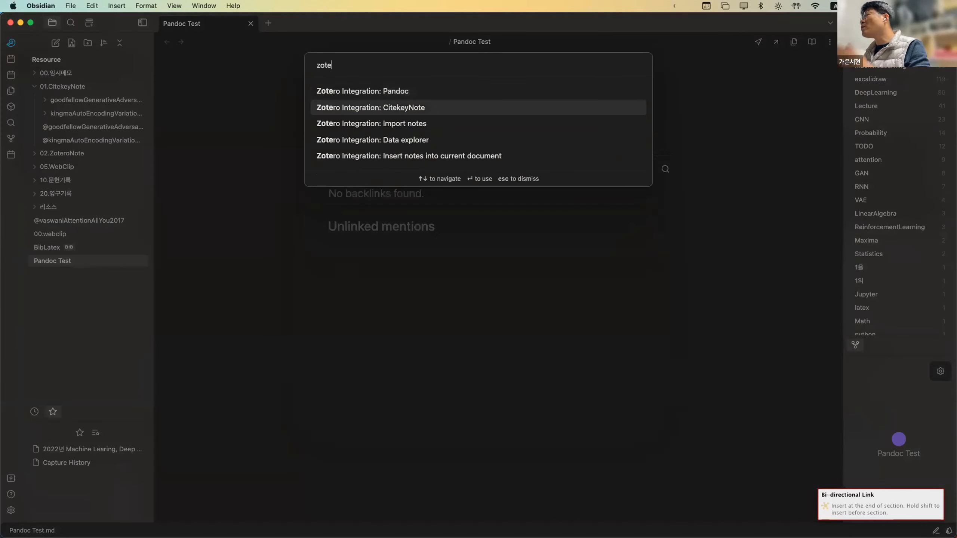
{"action": "key", "text": "Up"}
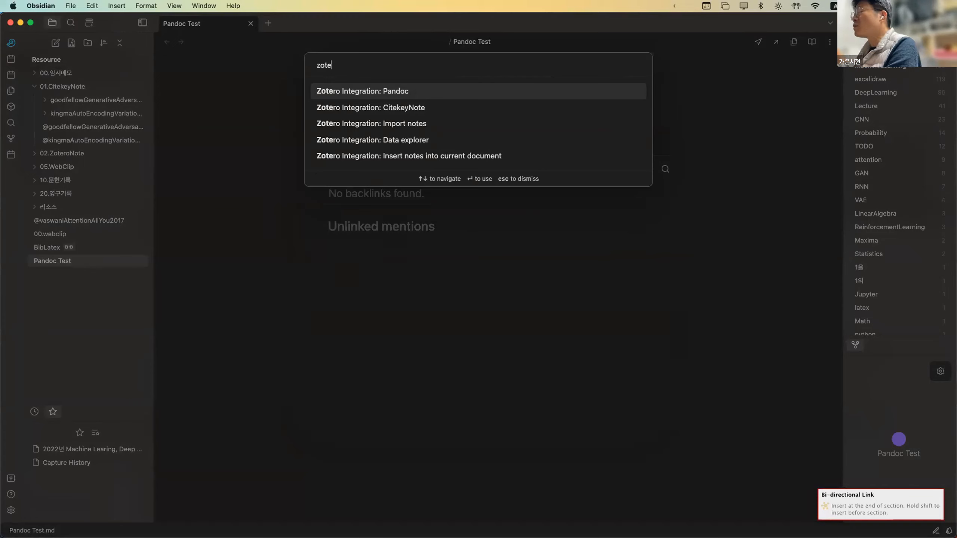
{"action": "left_click", "coordinate": [356, 89]}
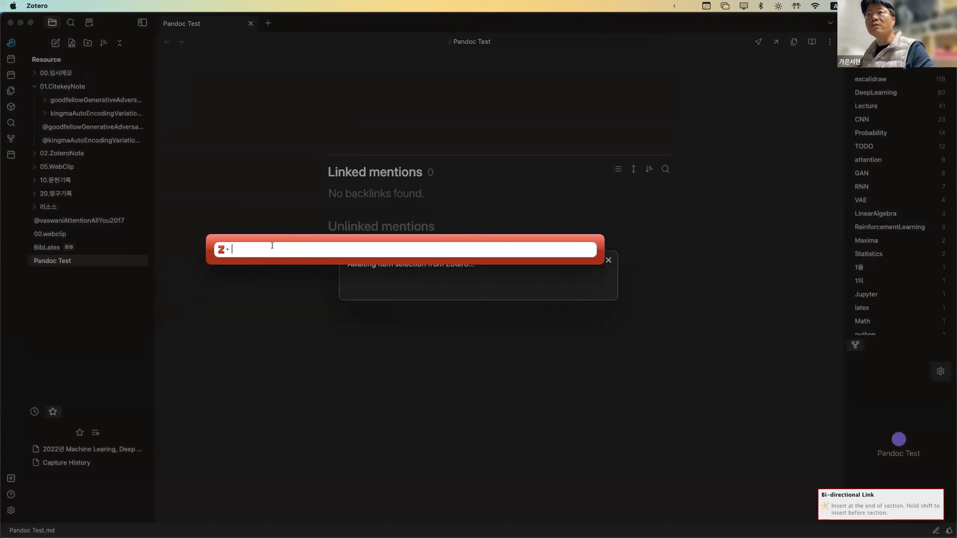
Find "atten" in the Zotero citation picker and insert the first Attention Is All You Need (2017) entry as a Pandoc citation.
{"action": "type", "text": "atten"}
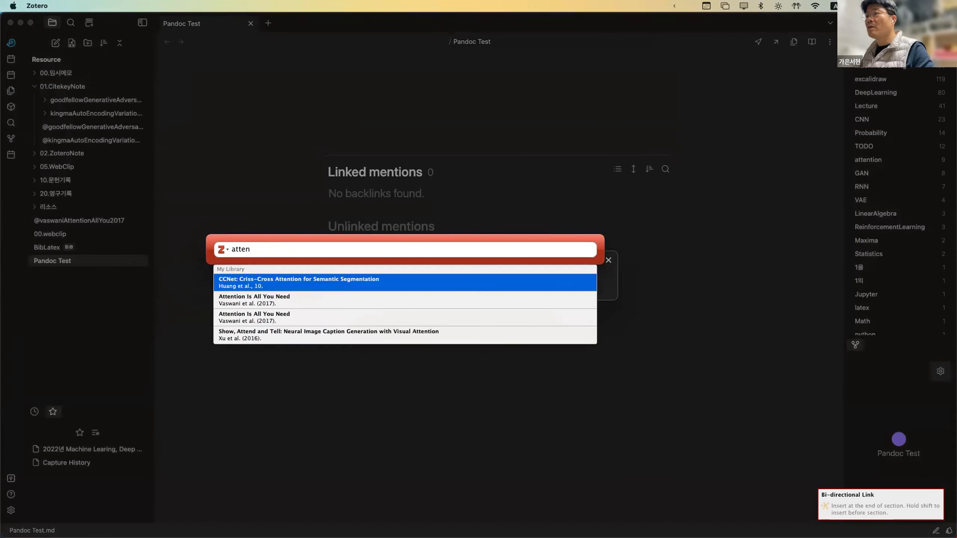
{"action": "key", "text": "Down"}
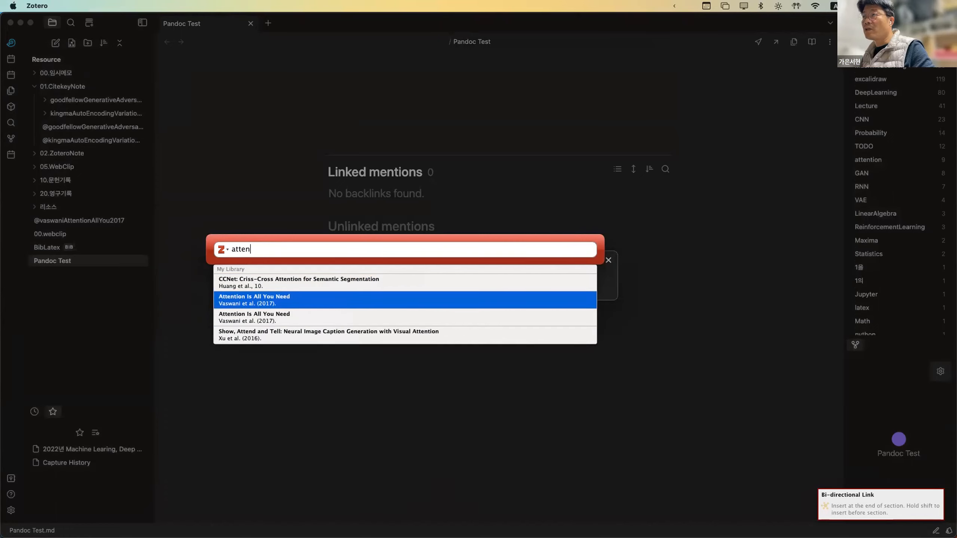
{"action": "key", "text": "Return"}
{"action": "key", "text": "Return"}
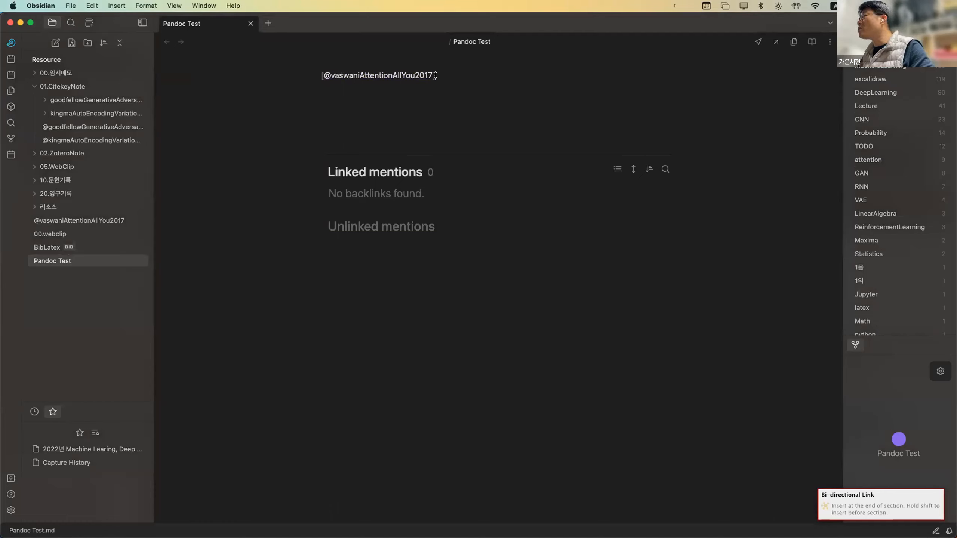
{"action": "left_click_drag", "start_coordinate": [444, 75], "coordinate": [260, 70]}
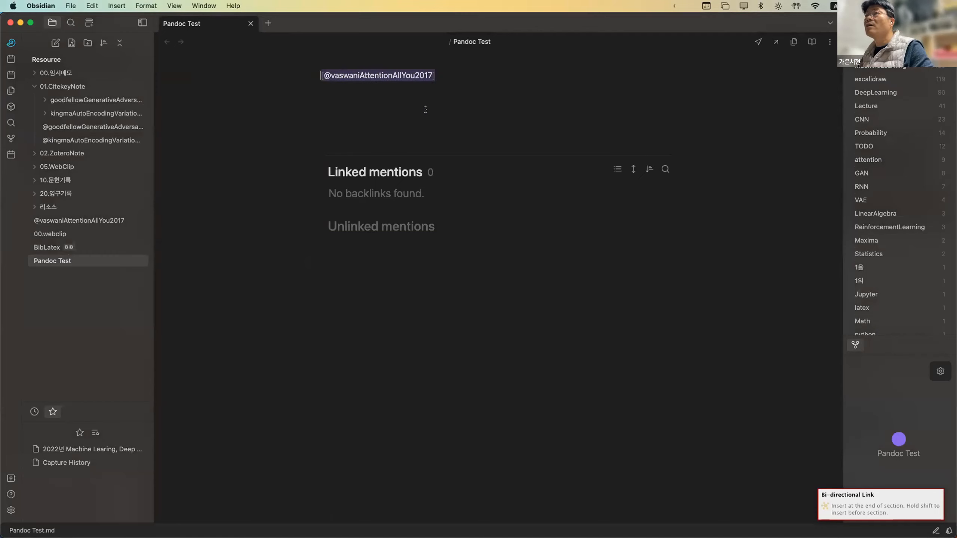
{"action": "left_click", "coordinate": [425, 109]}
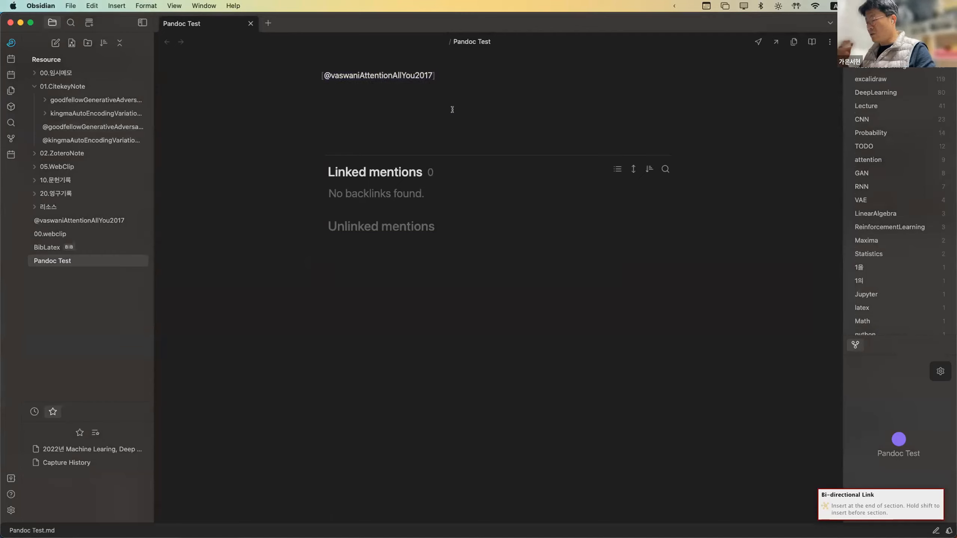
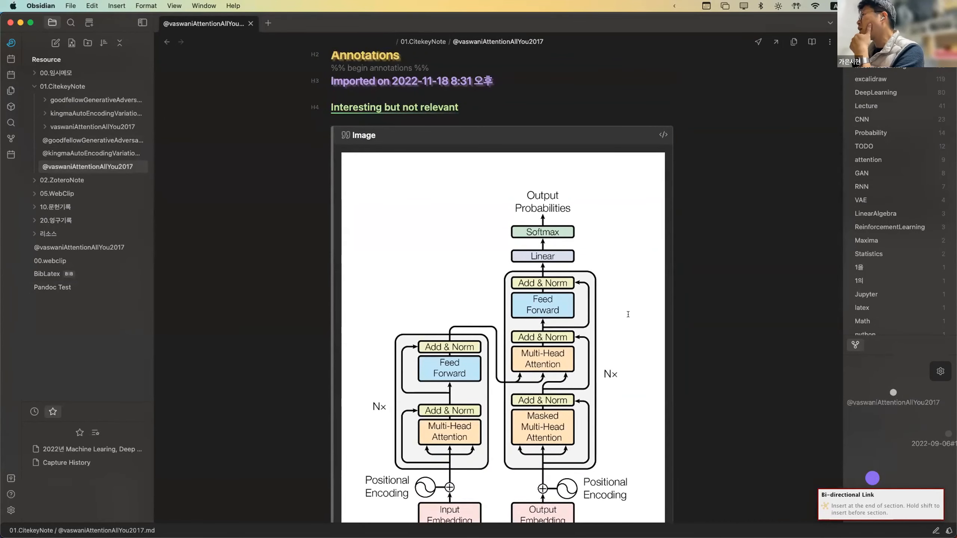
{"action": "scroll", "coordinate": [639, 221], "scroll_direction": "down", "scroll_amount": 15}
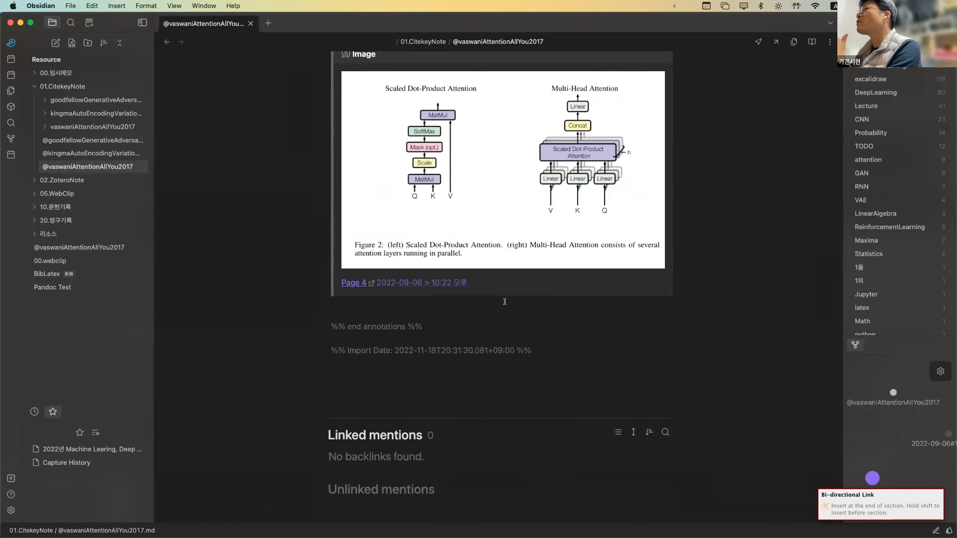
{"action": "scroll", "coordinate": [303, 150], "scroll_direction": "up", "scroll_amount": 10}
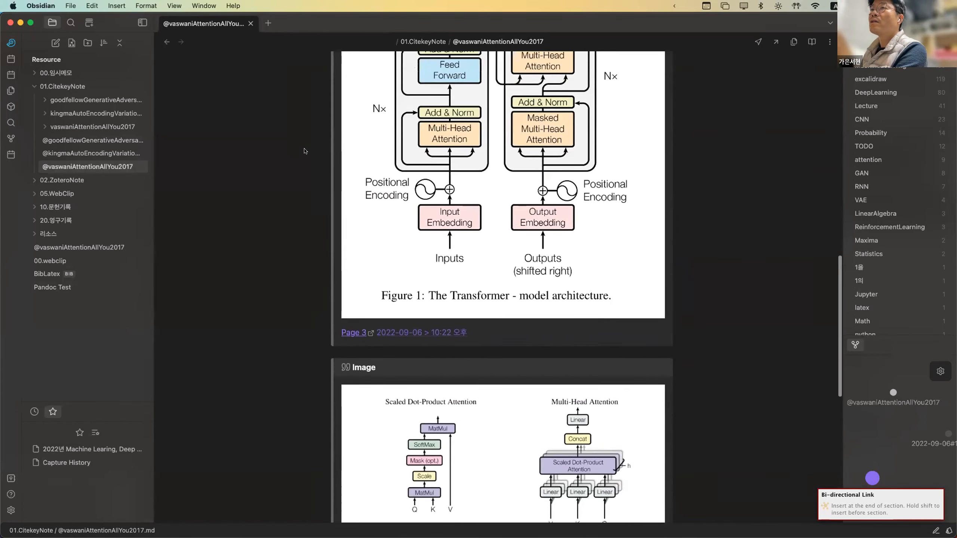
{"action": "left_click", "coordinate": [91, 287]}
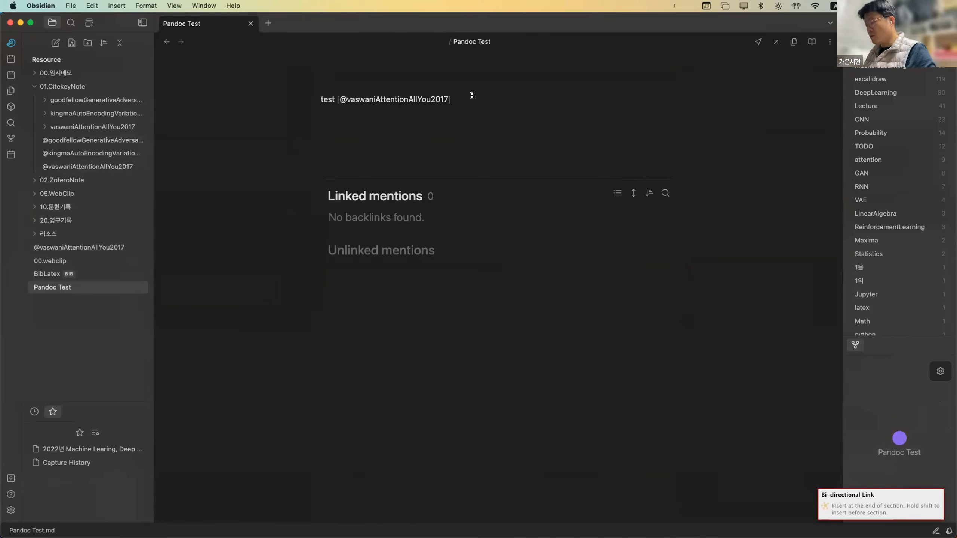
{"action": "type", "text": "]"}
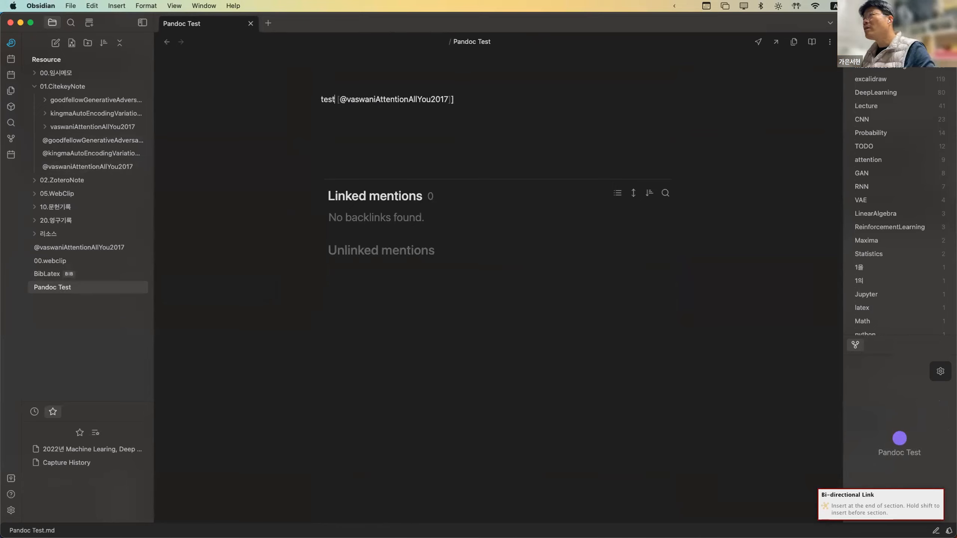
{"action": "type", "text": "["}
{"action": "left_click", "coordinate": [452, 111]}
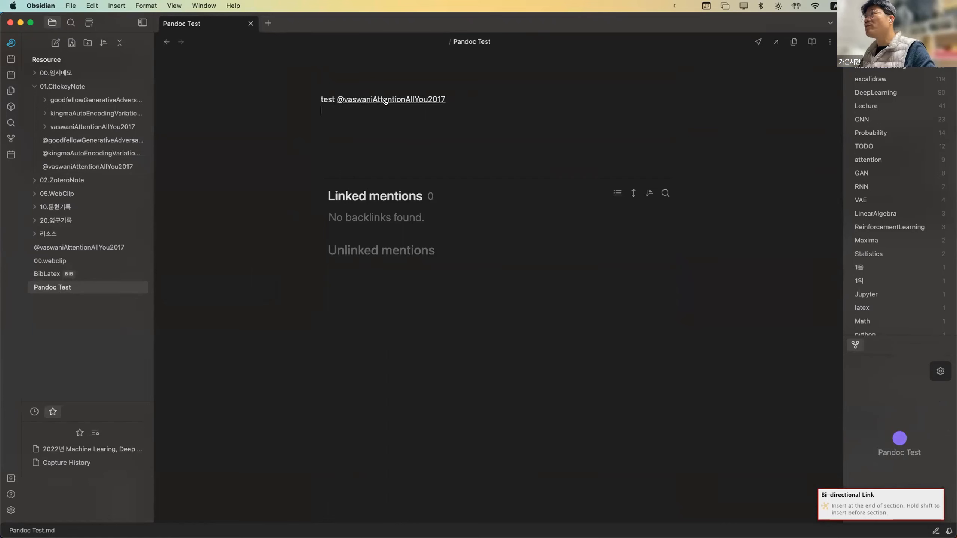
Follow the citation link to its literature note, open the paper's local copy in Zotero, and switch back to Obsidian to view the linked mentions.
{"action": "left_click", "coordinate": [385, 100]}
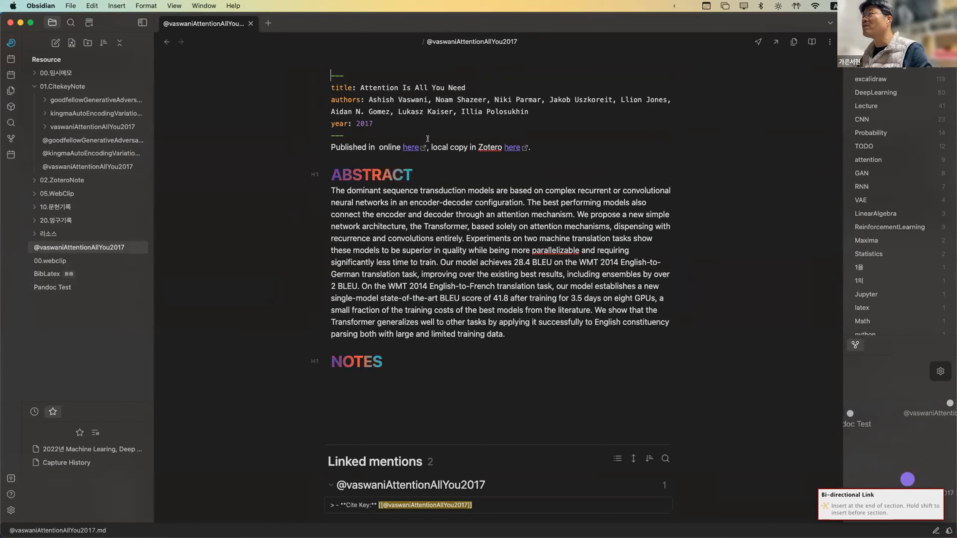
{"action": "left_click", "coordinate": [512, 148]}
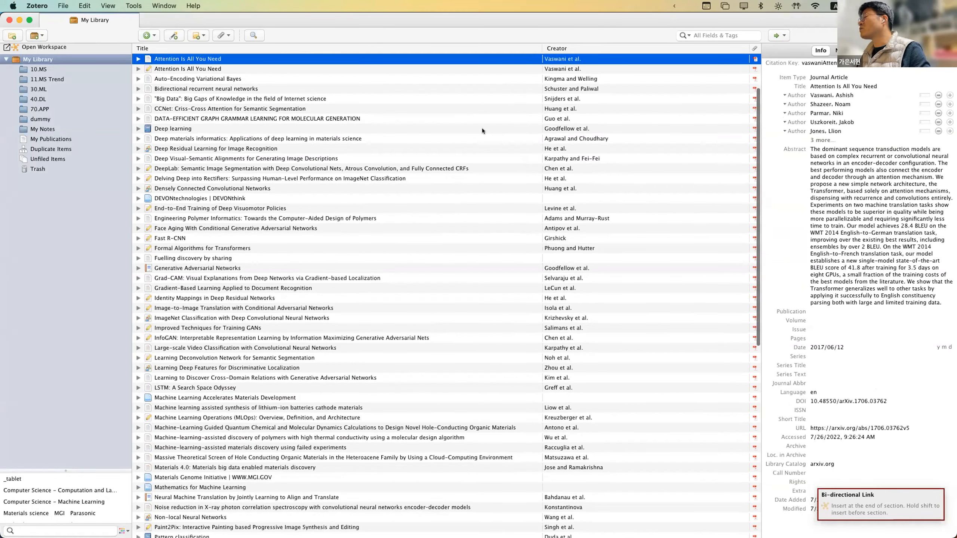
{"action": "key", "text": "super+Tab"}
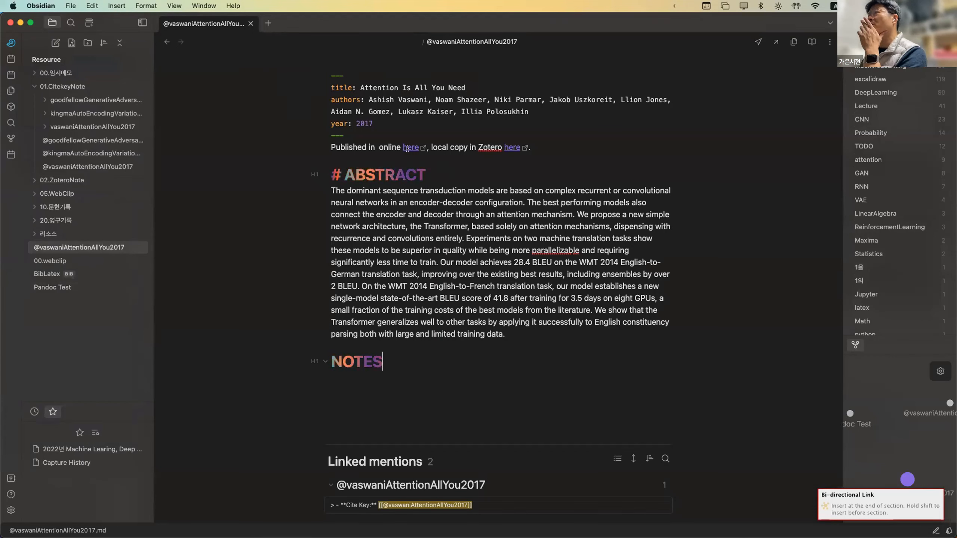
{"action": "left_click", "coordinate": [499, 350]}
{"action": "scroll", "coordinate": [324, 127], "scroll_direction": "down", "scroll_amount": 3}
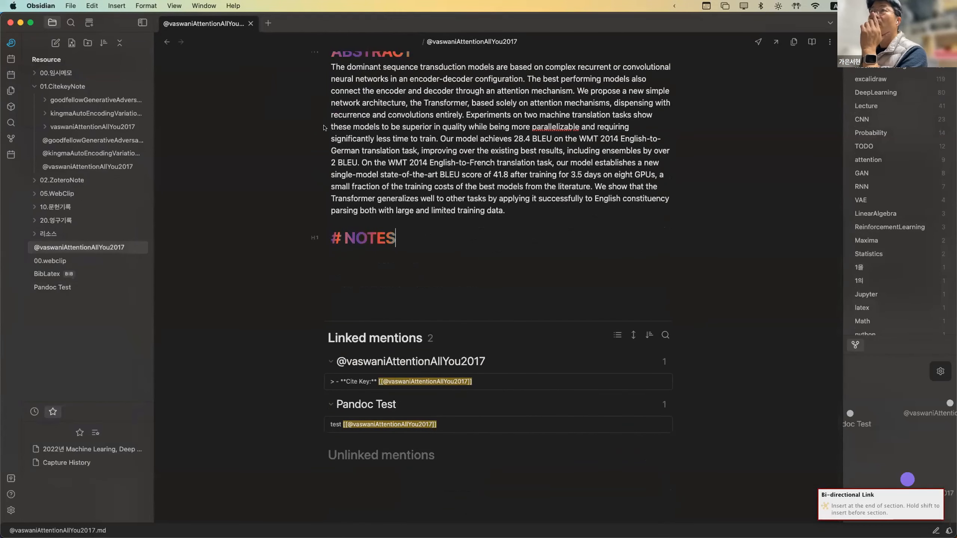
{"action": "right_click", "coordinate": [101, 246]}
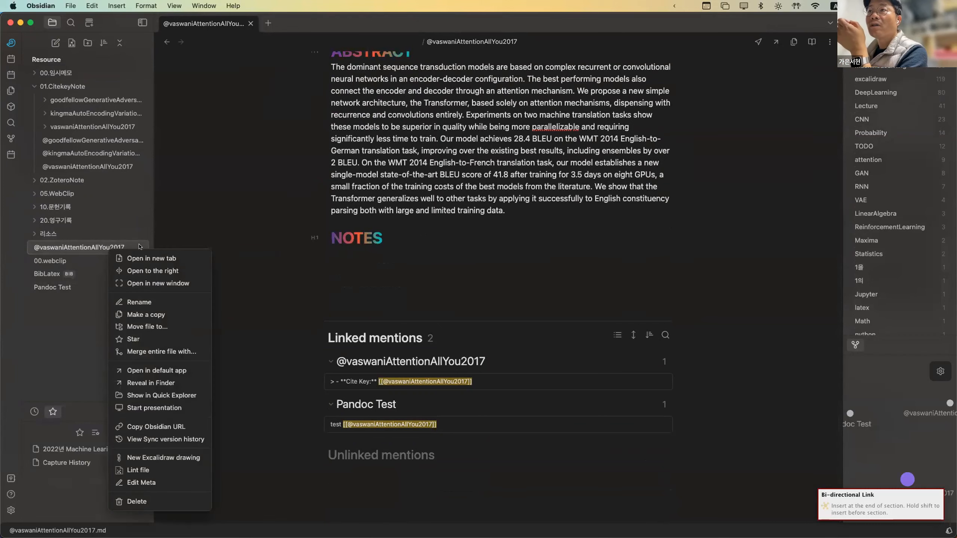
{"action": "left_click", "coordinate": [128, 501]}
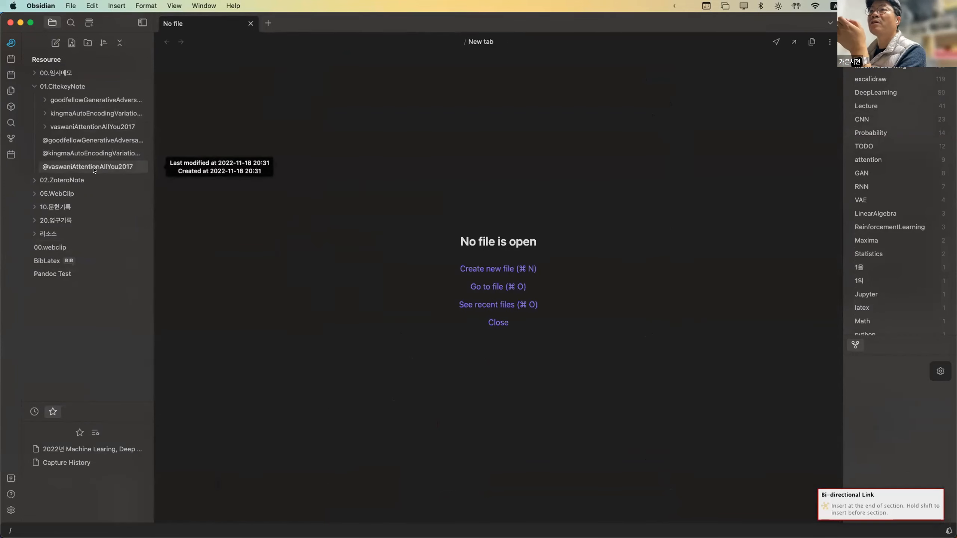
{"action": "left_click", "coordinate": [52, 274]}
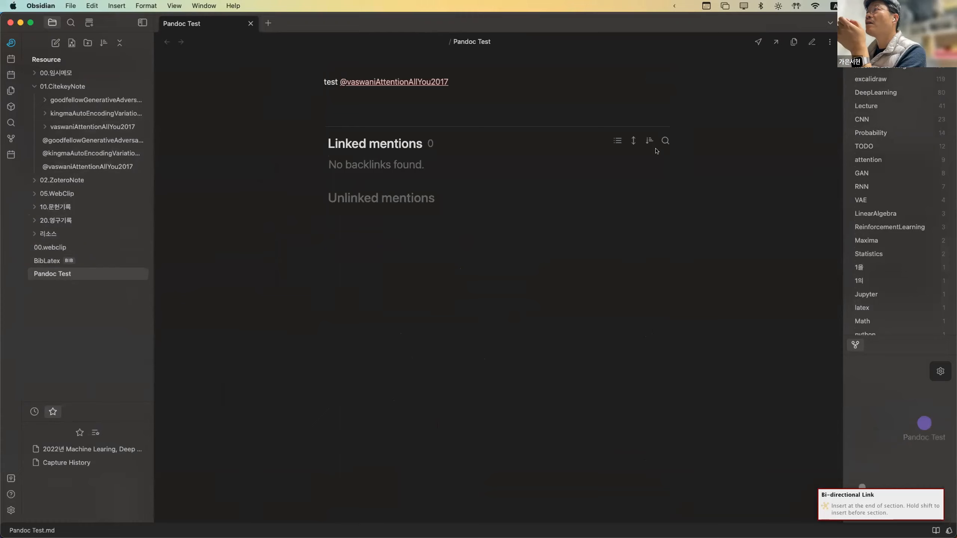
{"action": "left_click", "coordinate": [402, 83]}
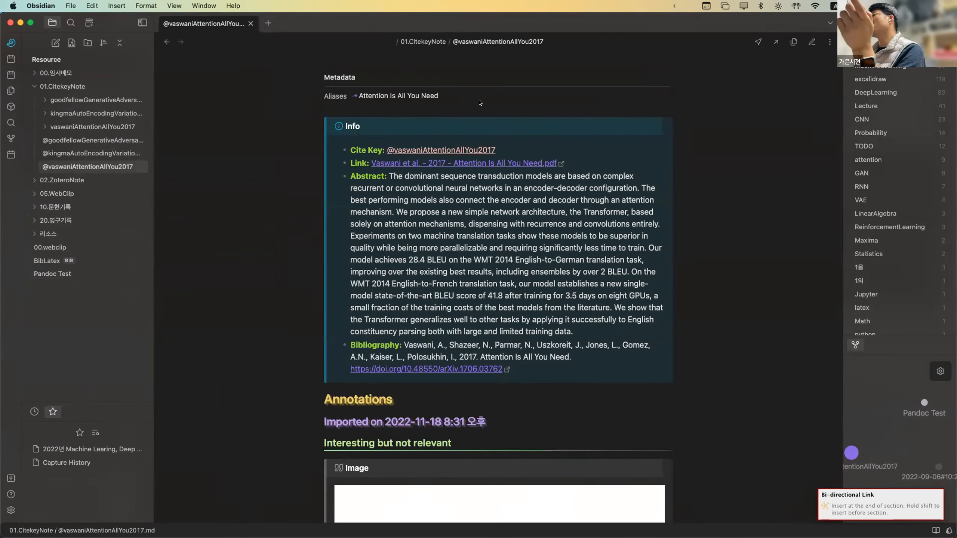
View the Attention Is All You Need PDF through the link in the note's Info block and close its window.
{"action": "left_click", "coordinate": [465, 164]}
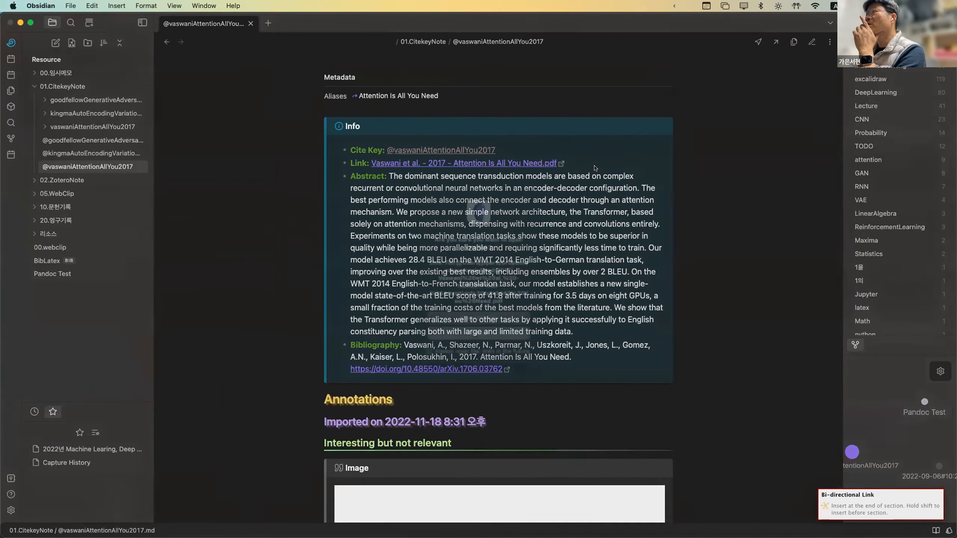
{"action": "left_click", "coordinate": [486, 323]}
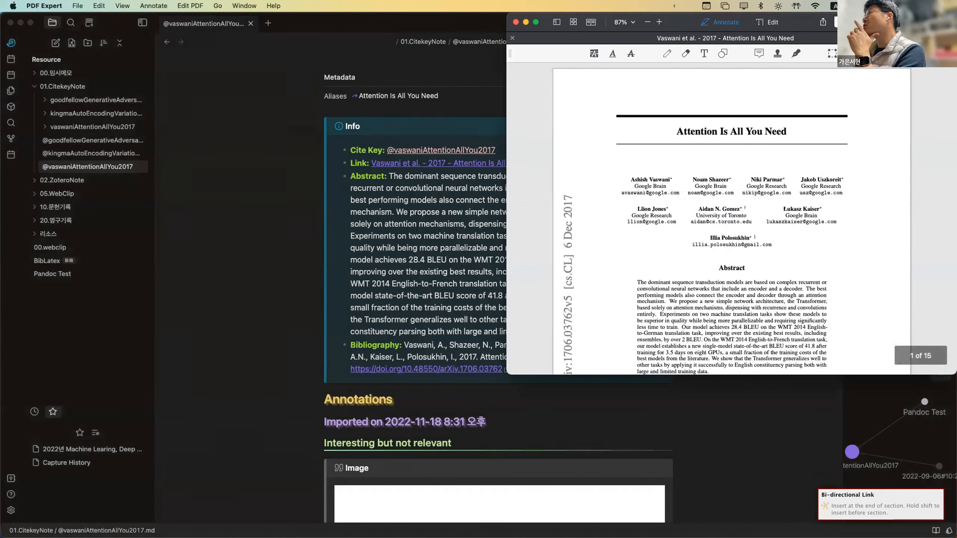
{"action": "left_click_drag", "start_coordinate": [766, 38], "coordinate": [537, 126]}
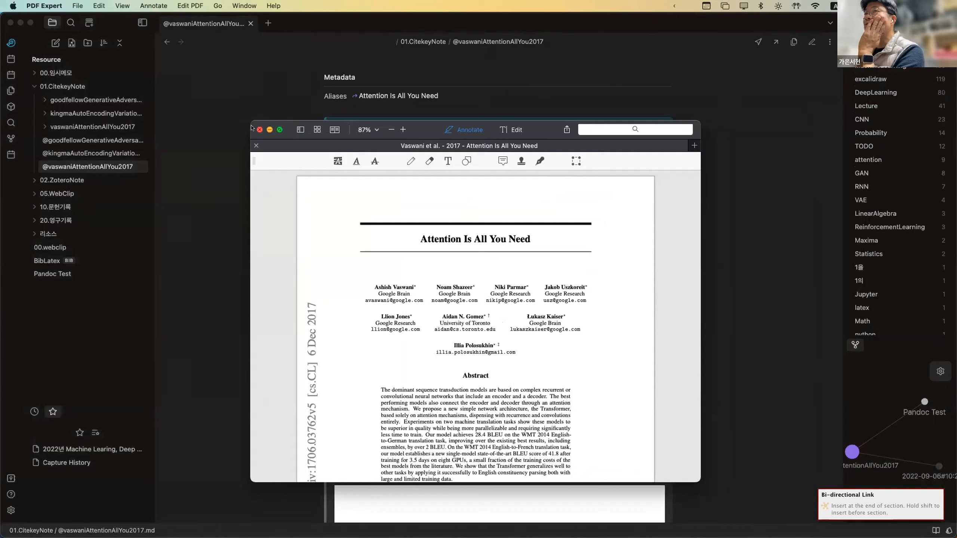
{"action": "left_click", "coordinate": [259, 129]}
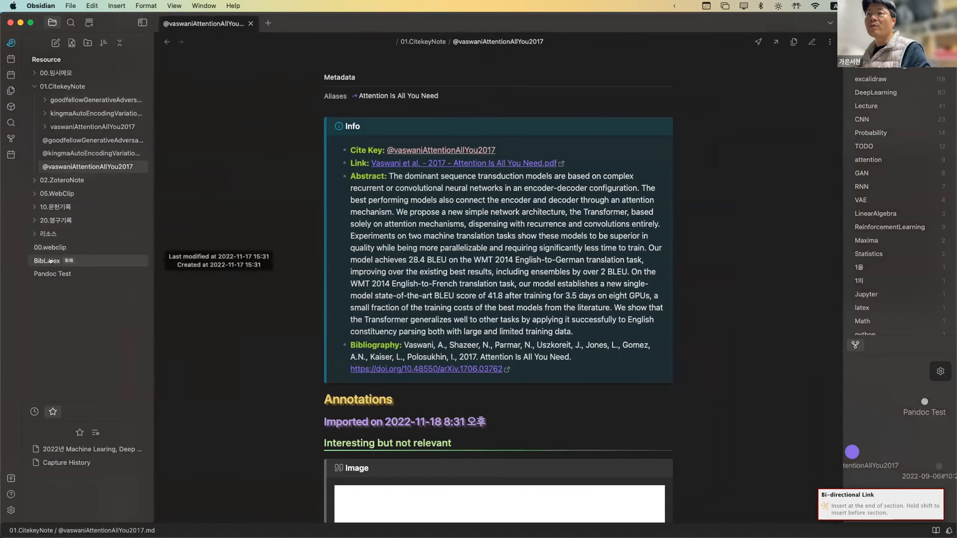
Reopen the Pandoc Test note in editing mode and replace the word "test" before the citation with "line1".
{"action": "left_click", "coordinate": [53, 274]}
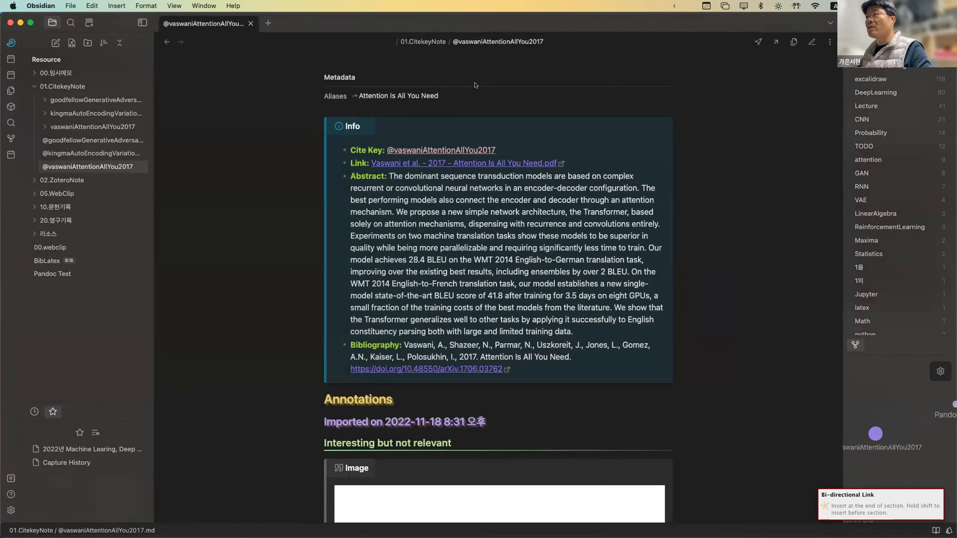
{"action": "key", "text": "super+e"}
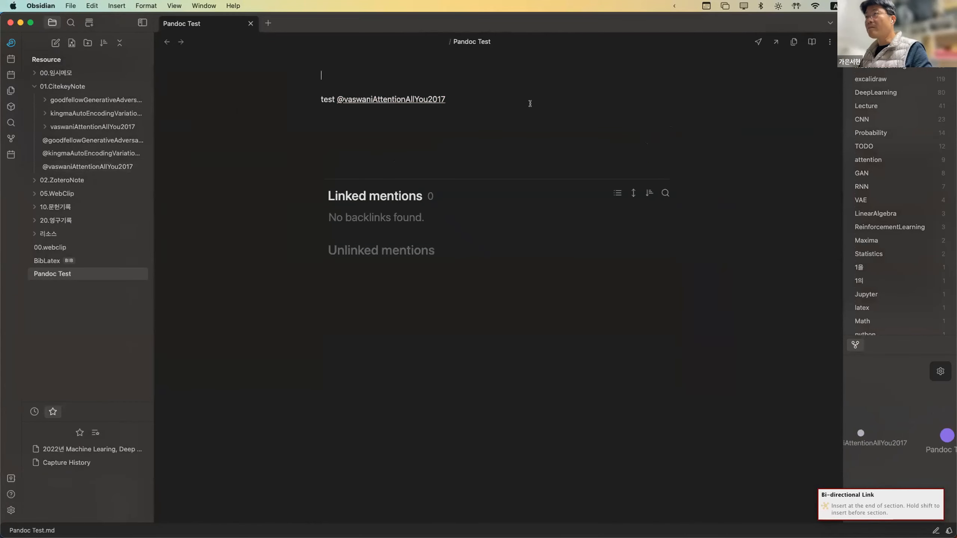
{"action": "key", "text": "shift+Right"}
{"action": "key", "text": "shift+Right"}
{"action": "key", "text": "shift+Right"}
{"action": "key", "text": "shift+Right"}
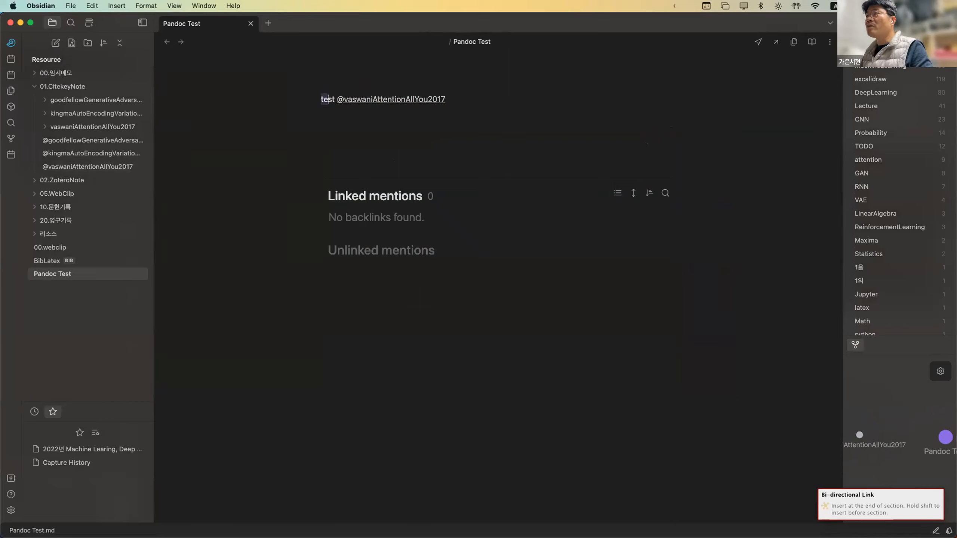
{"action": "key", "text": "BackSpace"}
{"action": "type", "text": "line1"}
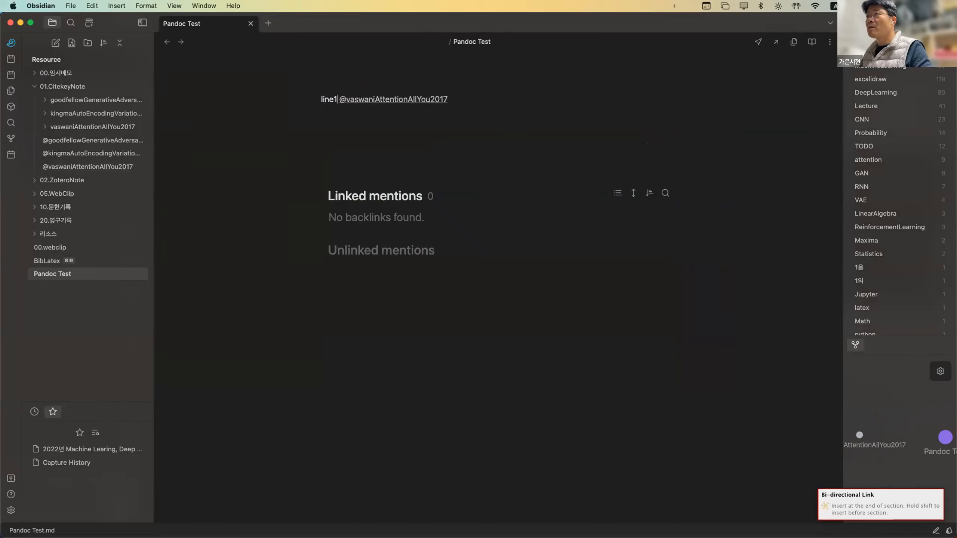
Add two new lines below the citation line reading "line2" and "line3".
{"action": "key", "text": "super+Right"}
{"action": "key", "text": "Return"}
{"action": "type", "text": "line"}
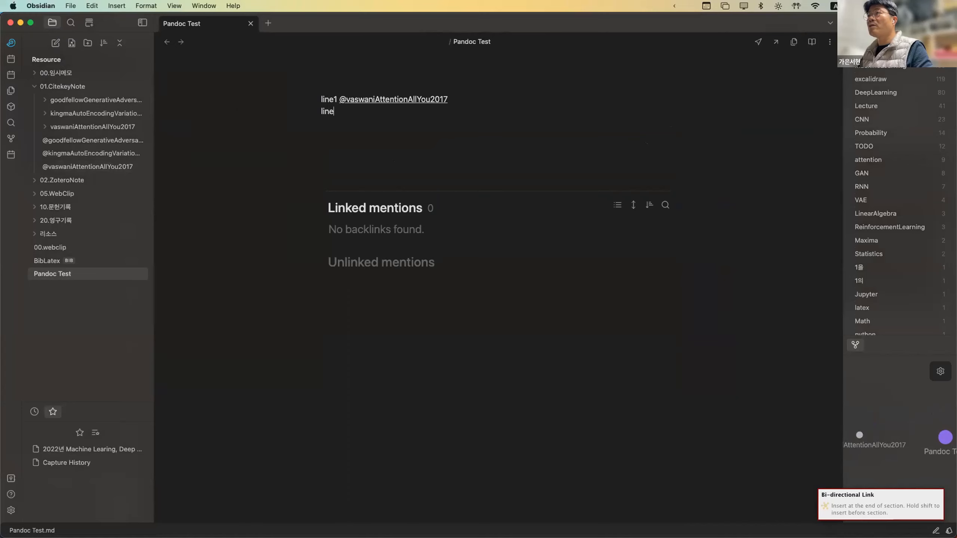
{"action": "type", "text": "2"}
{"action": "key", "text": "Return"}
{"action": "type", "text": "line3"}
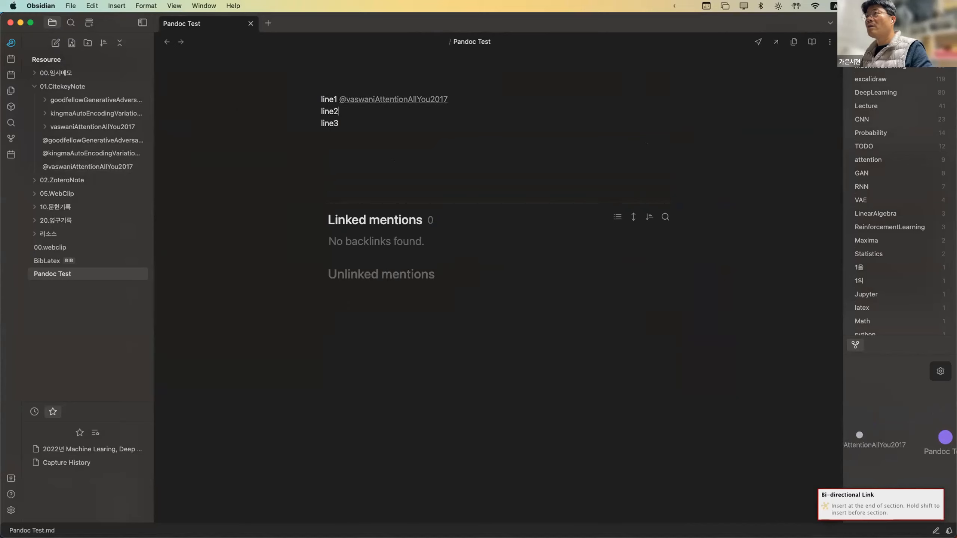
Separate line1, line2 and line3 of the Pandoc Test note with blank lines.
{"action": "key", "text": "super+Left"}
{"action": "key", "text": "Return"}
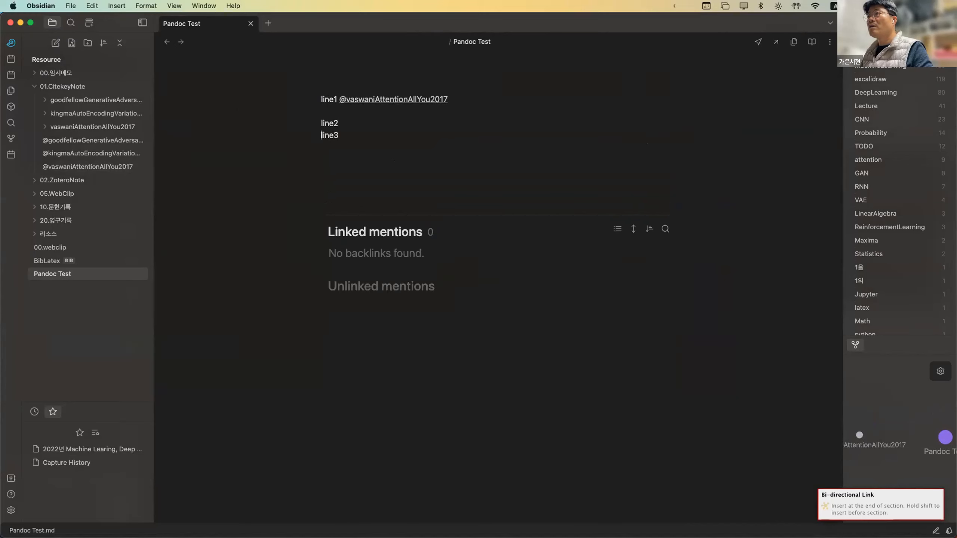
{"action": "key", "text": "Return"}
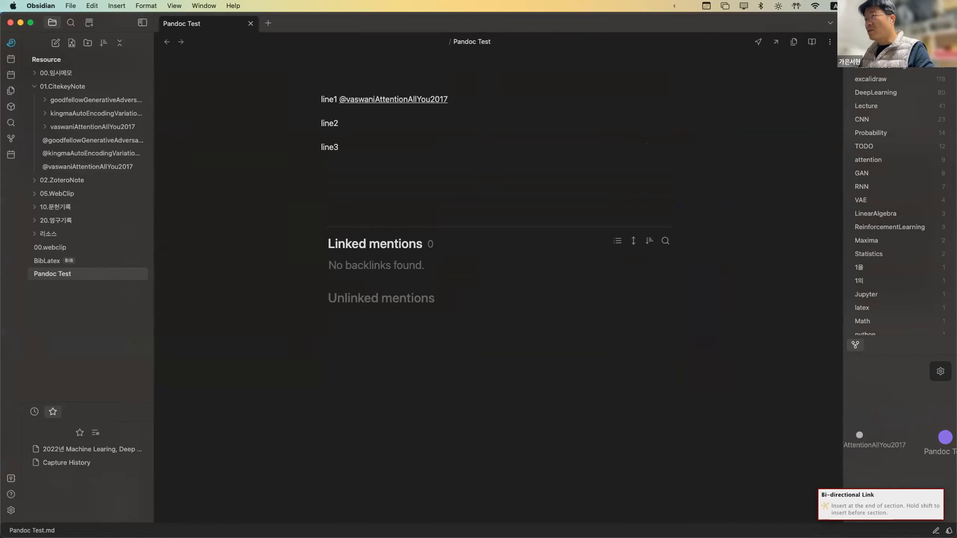
Run Zotero Integration: Pandoc at the end of line2 and search the Zotero library for "generative".
{"action": "key", "text": "super+p"}
{"action": "type", "text": "zot"}
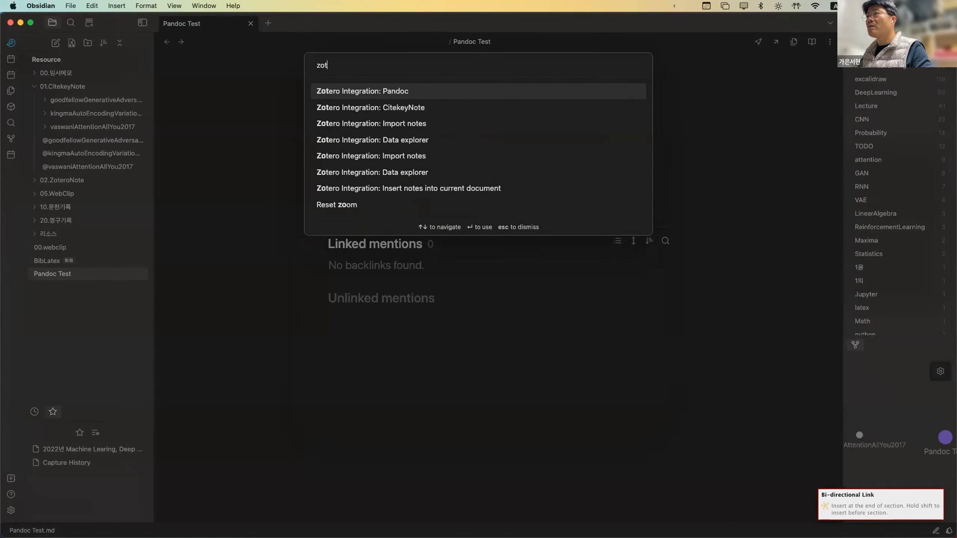
{"action": "type", "text": "ero"}
{"action": "key", "text": "Return"}
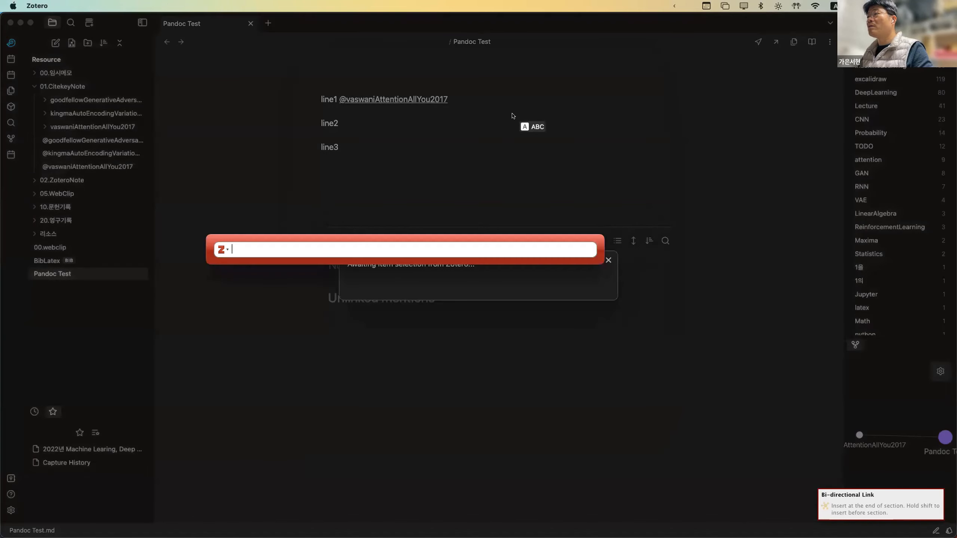
{"action": "type", "text": "gan"}
{"action": "key", "text": "BackSpace"}
{"action": "key", "text": "BackSpace"}
{"action": "key", "text": "BackSpace"}
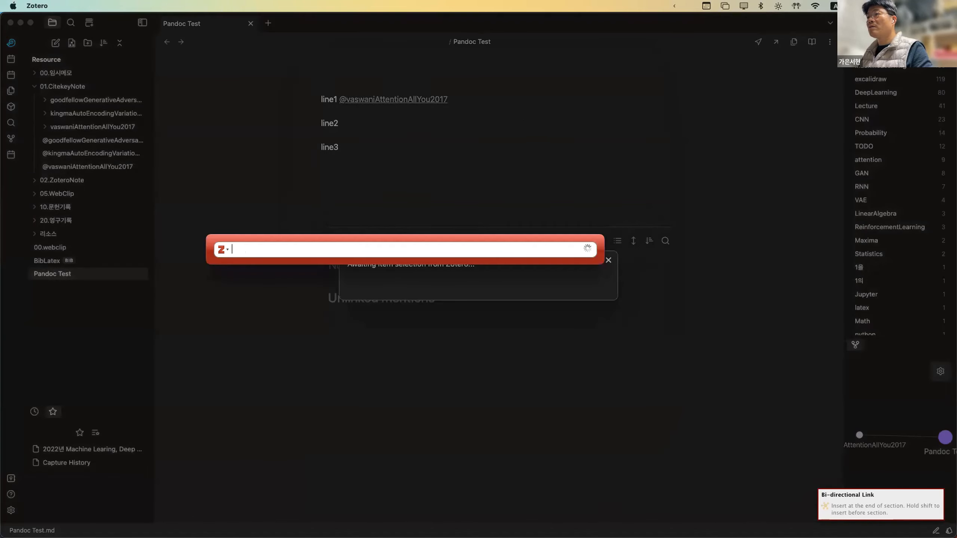
{"action": "type", "text": "g"}
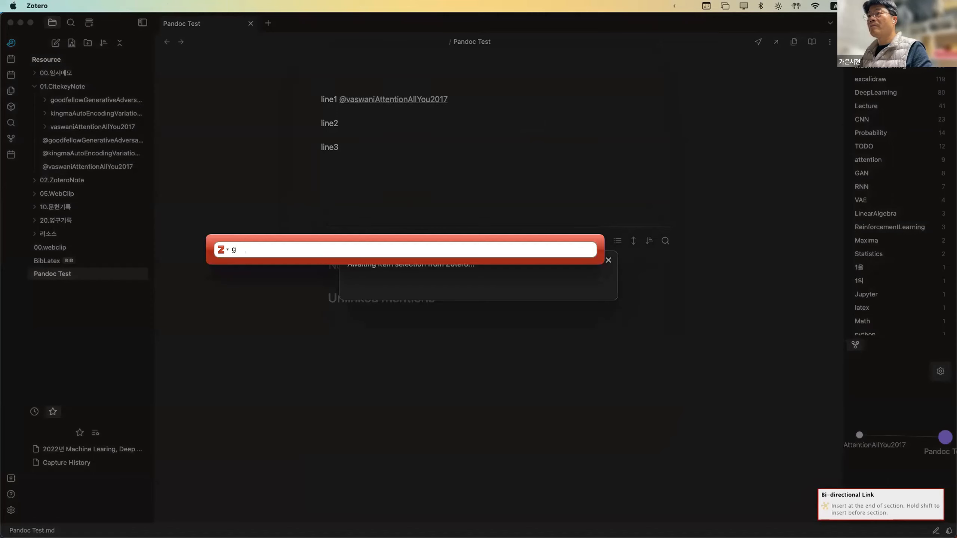
{"action": "key", "text": "BackSpace"}
{"action": "type", "text": "generative"}
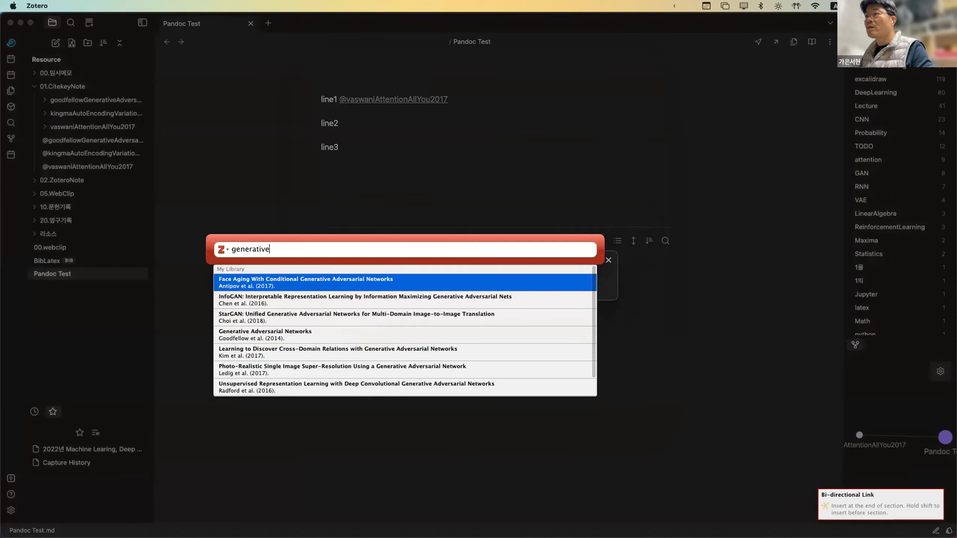
Pick the 2014 paper "Generative Adversarial Networks" and insert its citation on line2.
{"action": "key", "text": "Down"}
{"action": "key", "text": "Down"}
{"action": "key", "text": "Down"}
{"action": "key", "text": "Return"}
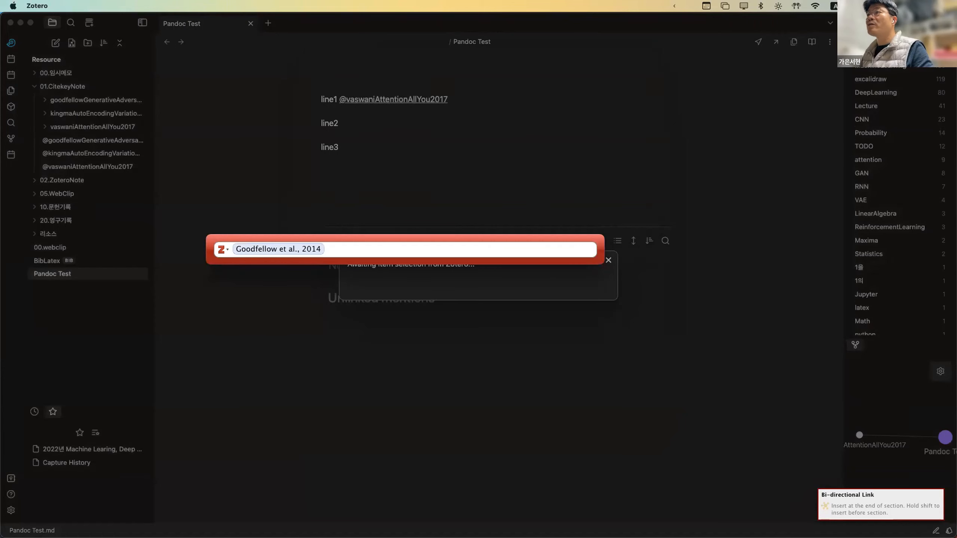
{"action": "key", "text": "Return"}
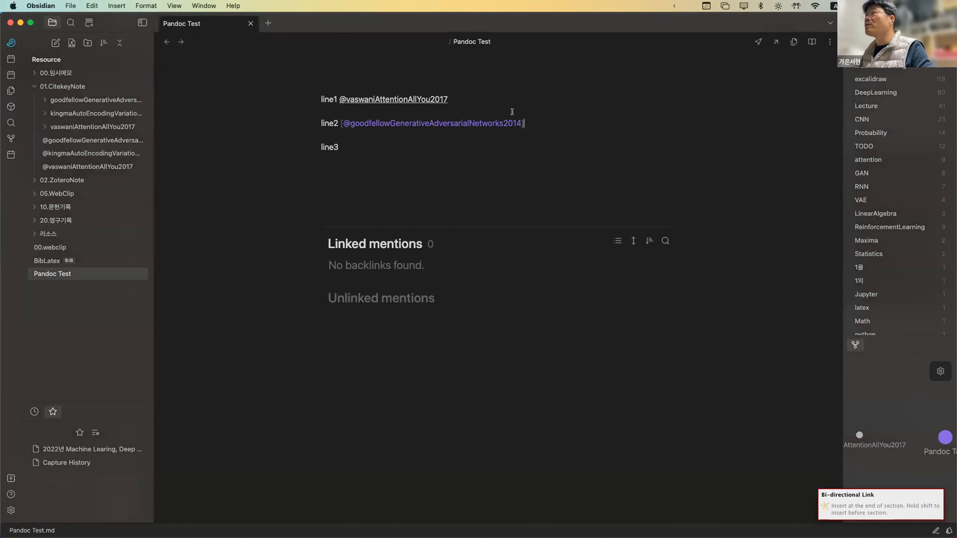
{"action": "key", "text": "Right"}
{"action": "key", "text": "Right"}
{"action": "key", "text": "Right"}
{"action": "key", "text": "Right"}
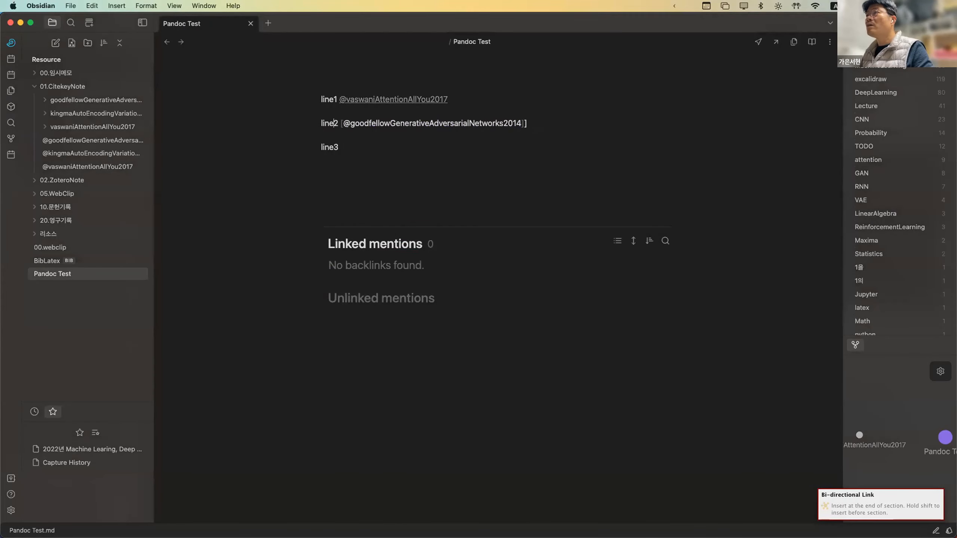
{"action": "type", "text": "["}
{"action": "key", "text": "Down"}
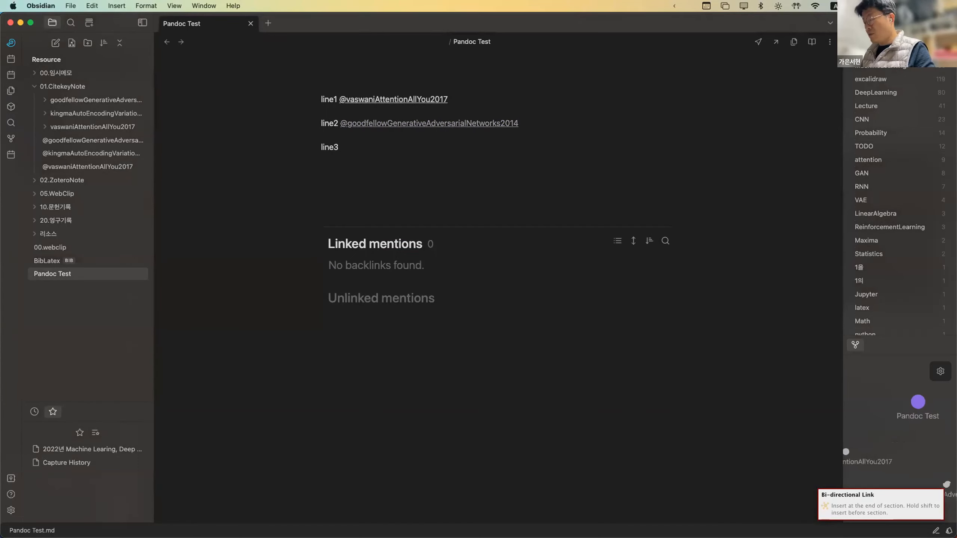
Insert a Pandoc citation on line3 from Zotero, searching "autoen" and choosing the 2014 Kingma and Welling paper.
{"action": "key", "text": "super+p"}
{"action": "type", "text": "zot"}
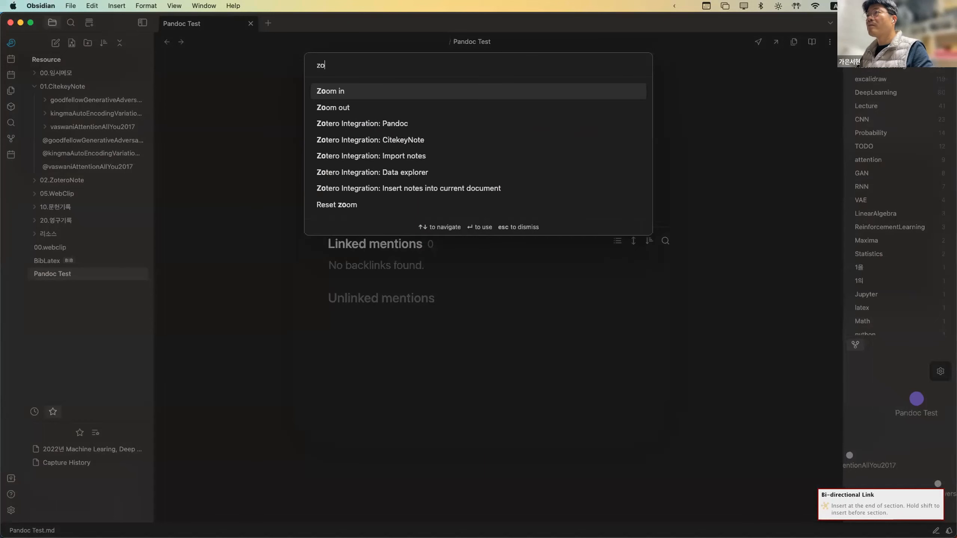
{"action": "key", "text": "Return"}
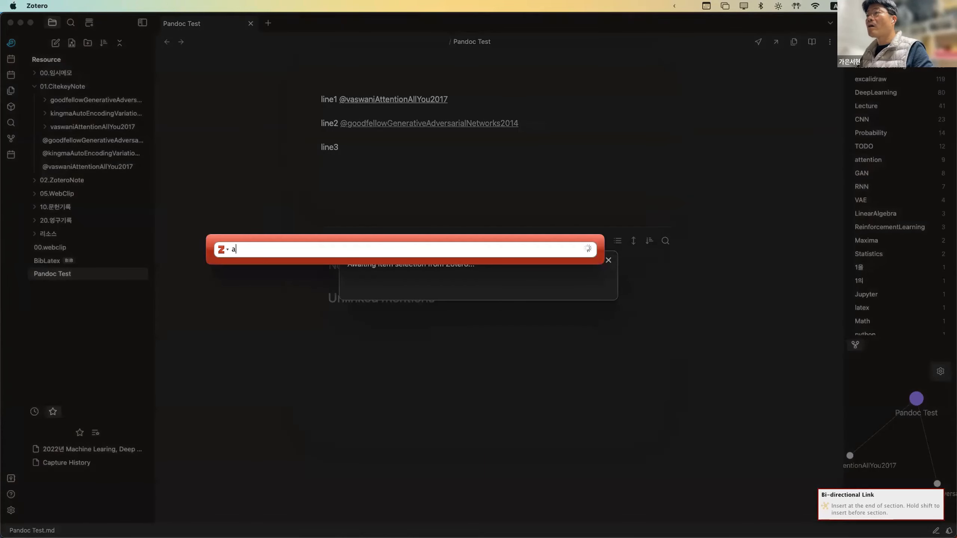
{"action": "type", "text": "autoen"}
{"action": "key", "text": "Return"}
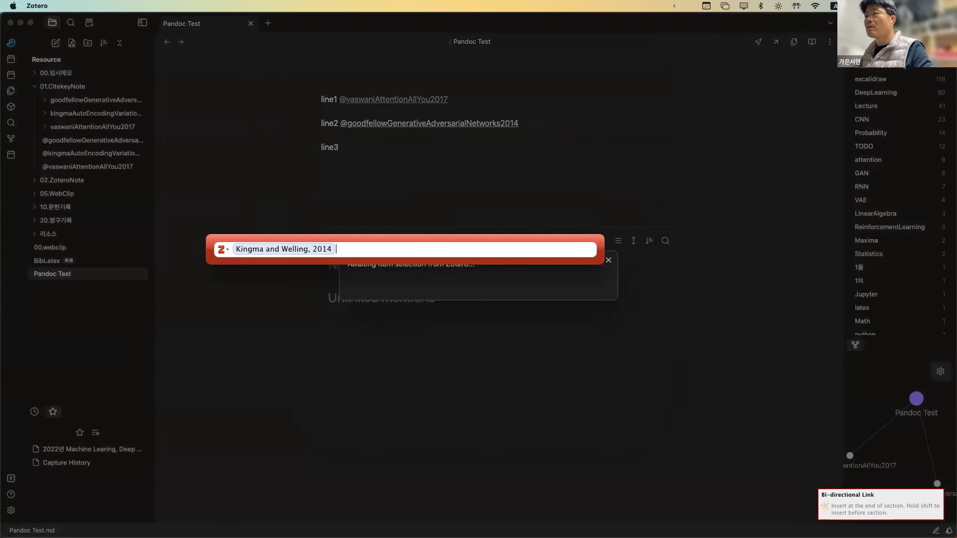
{"action": "key", "text": "Return"}
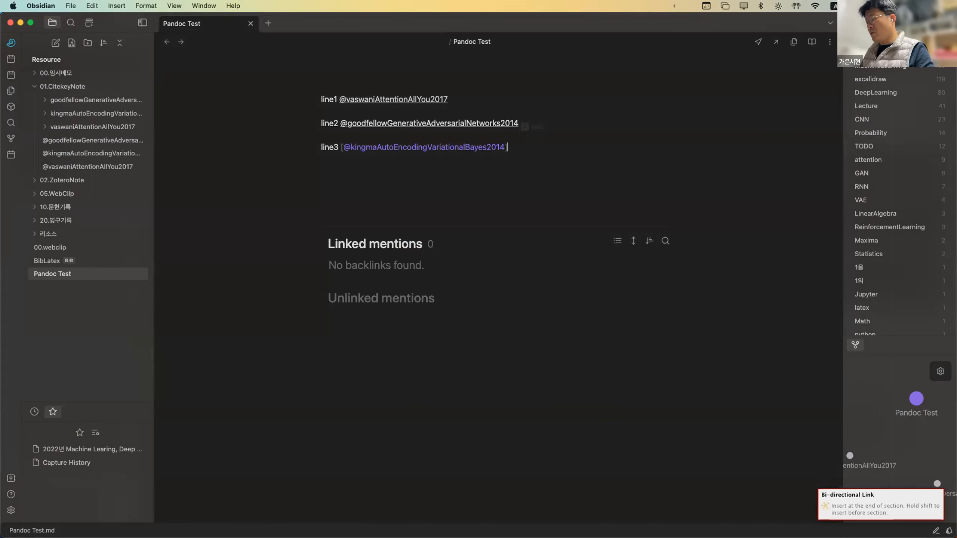
{"action": "key", "text": "super+Left"}
{"action": "key", "text": "Right"}
{"action": "key", "text": "Right"}
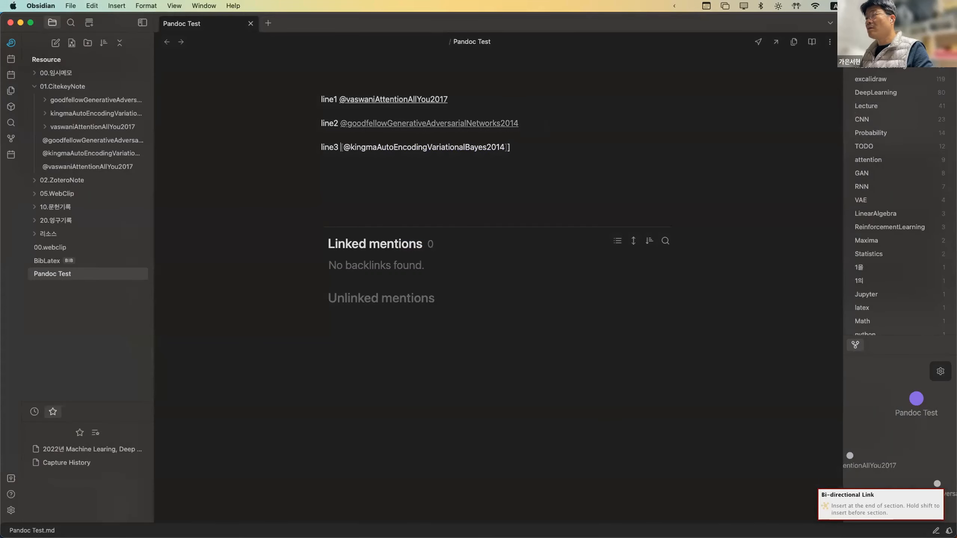
Add a line reading "This is test" at the top of the note, above line1.
{"action": "key", "text": "Up"}
{"action": "key", "text": "Up"}
{"action": "key", "text": "Up"}
{"action": "key", "text": "Up"}
{"action": "key", "text": "Up"}
{"action": "key", "text": "Up"}
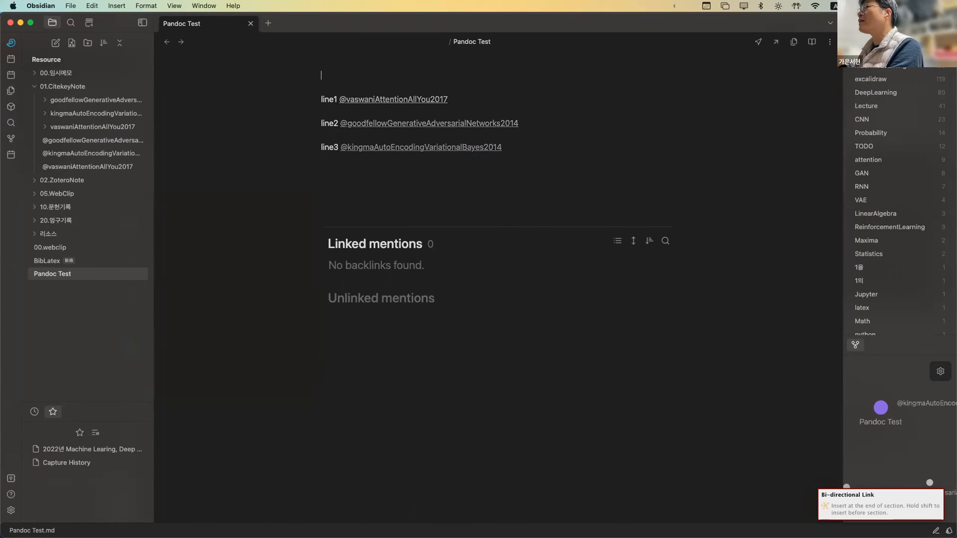
{"action": "key", "text": "Return"}
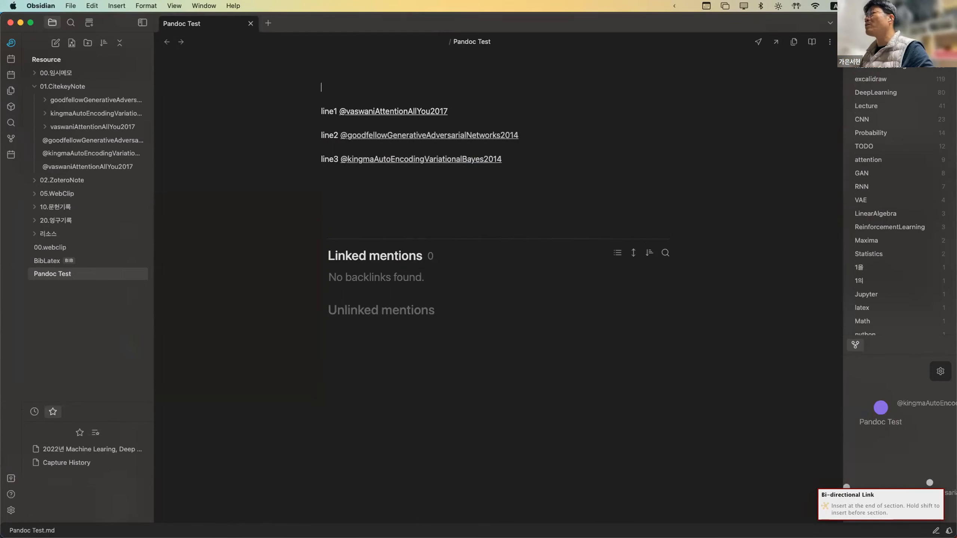
{"action": "type", "text": "This "}
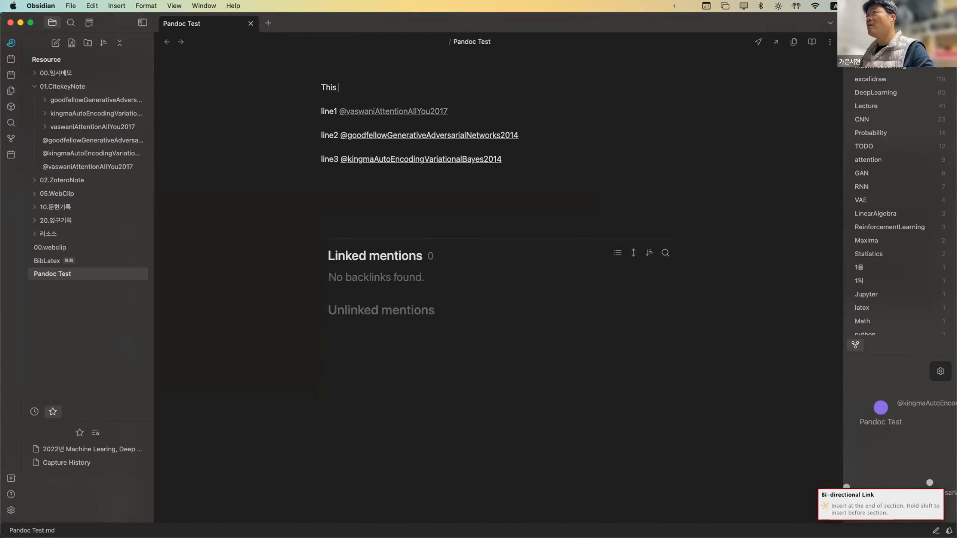
{"action": "type", "text": "is test"}
{"action": "key", "text": "super+Left"}
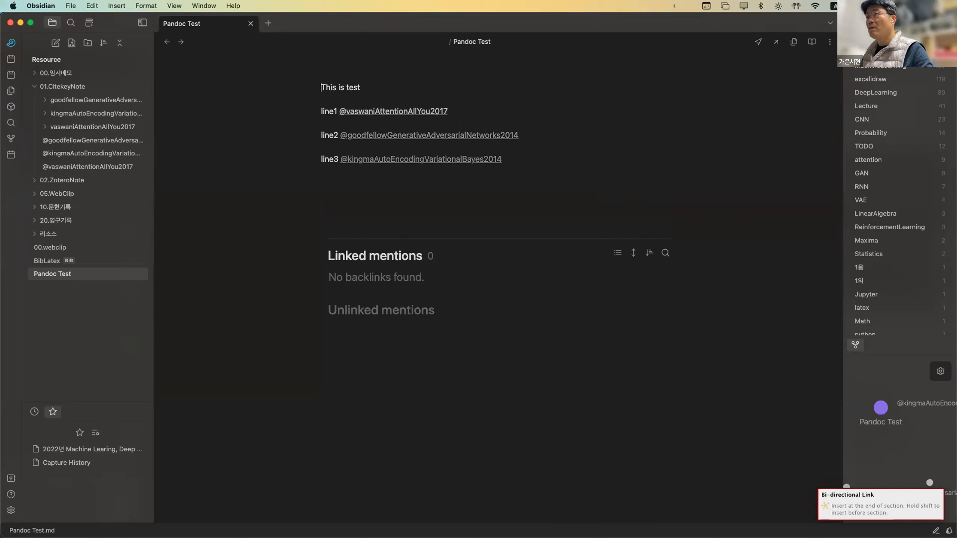
Format "This is test" as a level-1 heading and place the cursor below line3.
{"action": "type", "text": "#"}
{"action": "key", "text": "Escape"}
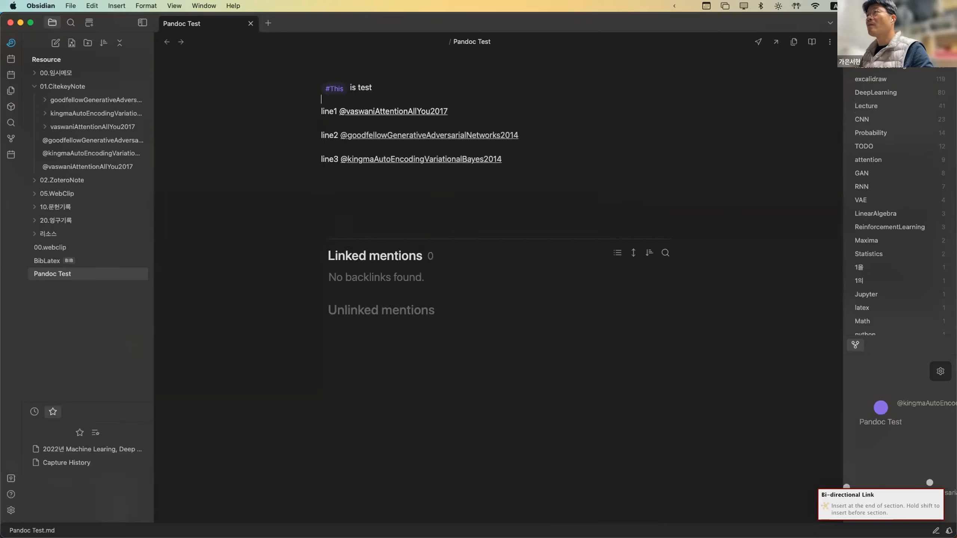
{"action": "key", "text": "Down"}
{"action": "key", "text": "Down"}
{"action": "key", "text": "Down"}
{"action": "key", "text": "Down"}
{"action": "key", "text": "Down"}
{"action": "key", "text": "Down"}
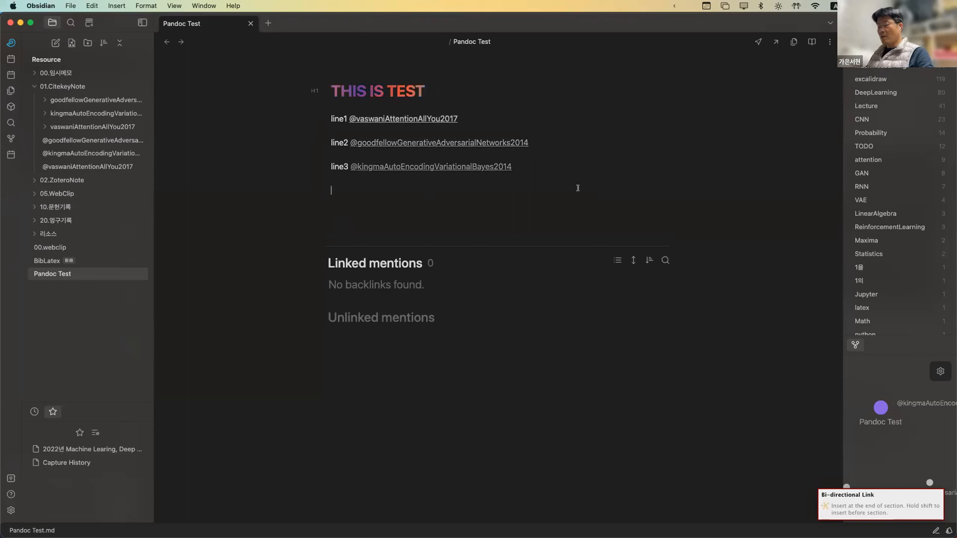
Open the settings of the Pandoc Reference List community plugin.
{"action": "left_click", "coordinate": [11, 512]}
{"action": "scroll", "coordinate": [284, 241], "scroll_direction": "down", "scroll_amount": 5}
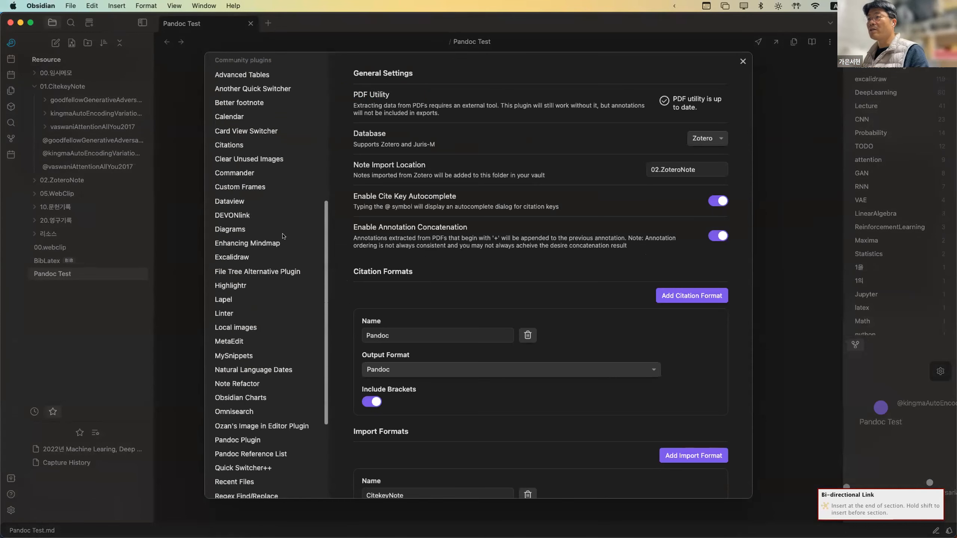
{"action": "scroll", "coordinate": [264, 275], "scroll_direction": "down", "scroll_amount": 4}
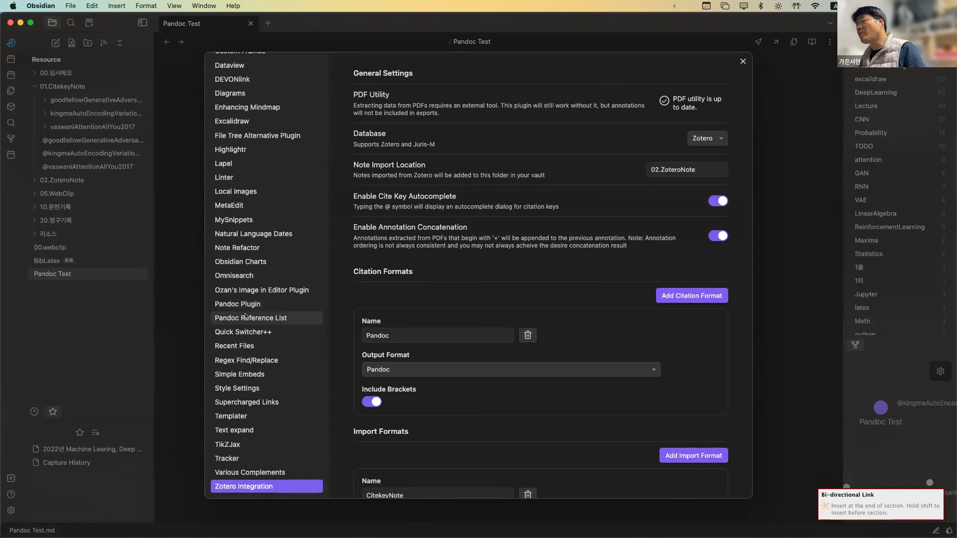
{"action": "scroll", "coordinate": [248, 313], "scroll_direction": "up", "scroll_amount": 1}
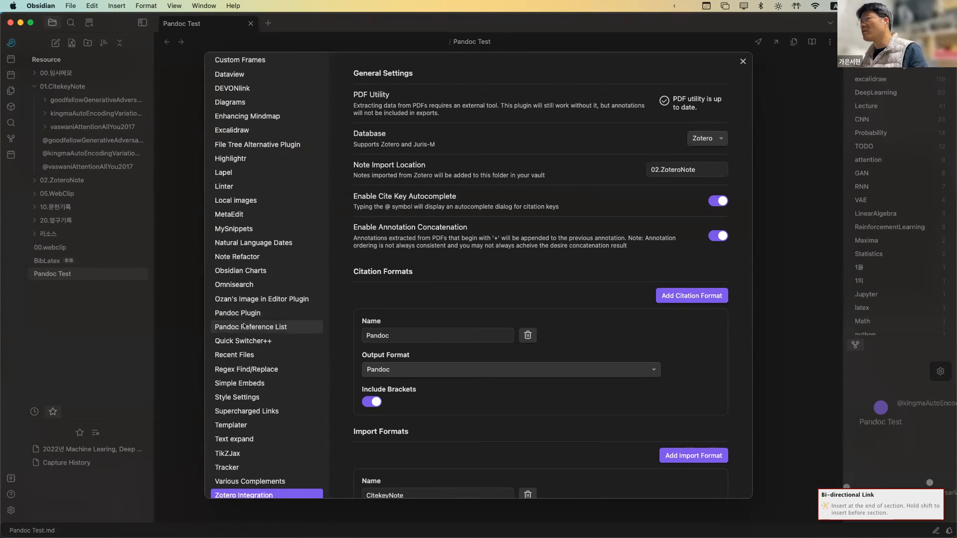
{"action": "left_click", "coordinate": [244, 327]}
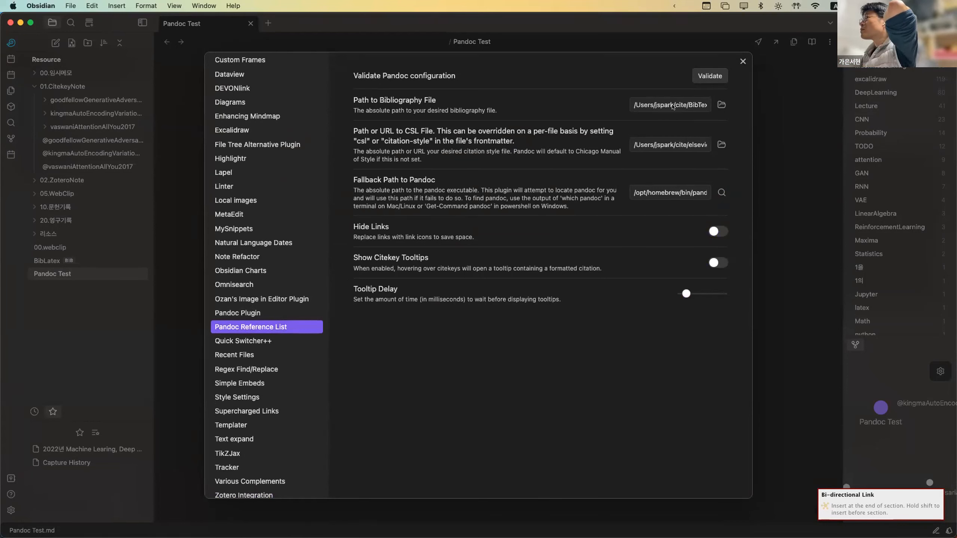
Review the bibliography, CSL and fallback Pandoc paths, validate the Pandoc configuration, and close the settings.
{"action": "left_click_drag", "start_coordinate": [683, 106], "coordinate": [712, 106]}
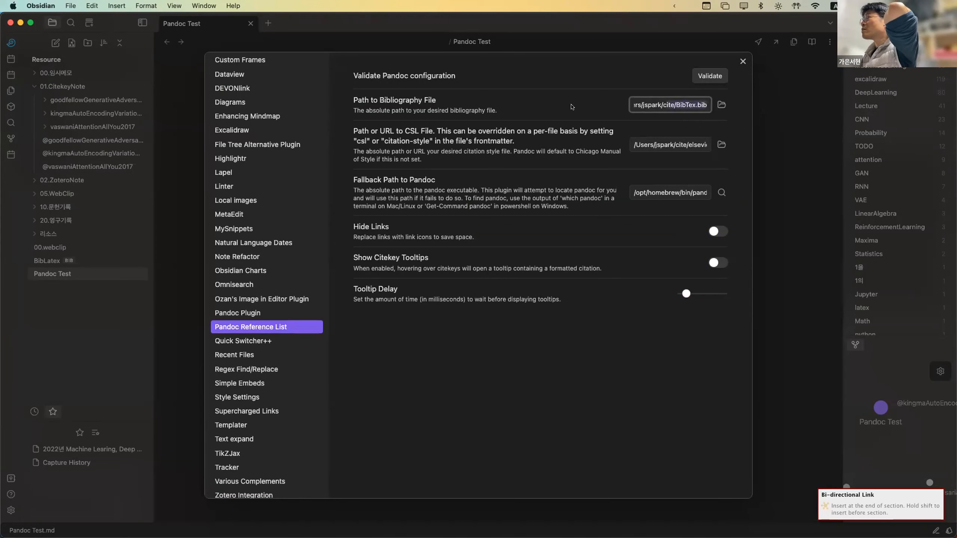
{"action": "left_click", "coordinate": [538, 109]}
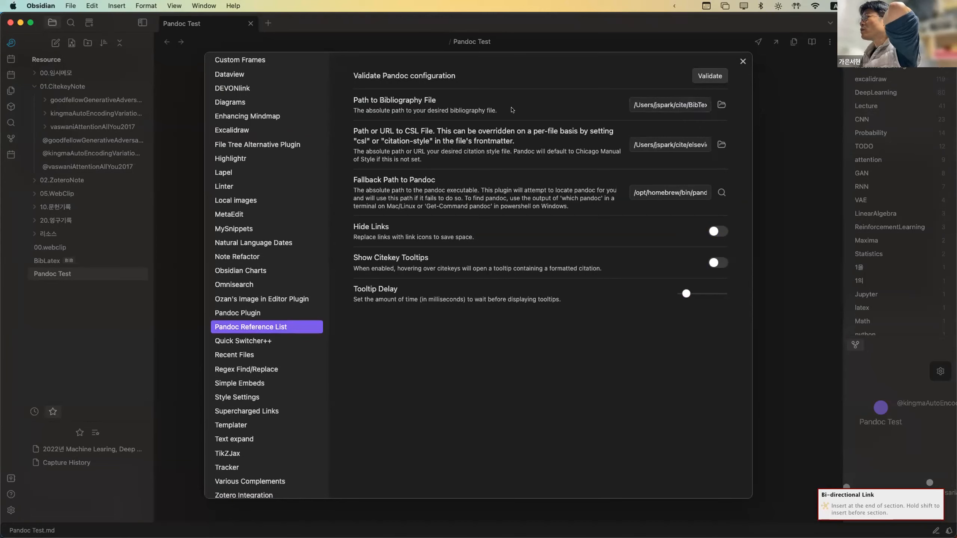
{"action": "left_click_drag", "start_coordinate": [665, 146], "coordinate": [720, 146]}
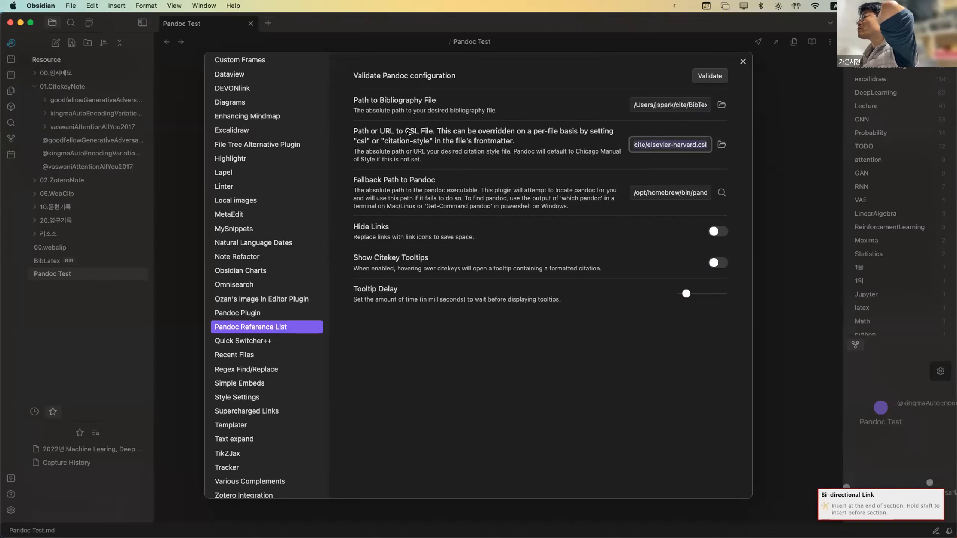
{"action": "left_click", "coordinate": [572, 174]}
{"action": "left_click_drag", "start_coordinate": [663, 188], "coordinate": [718, 192]}
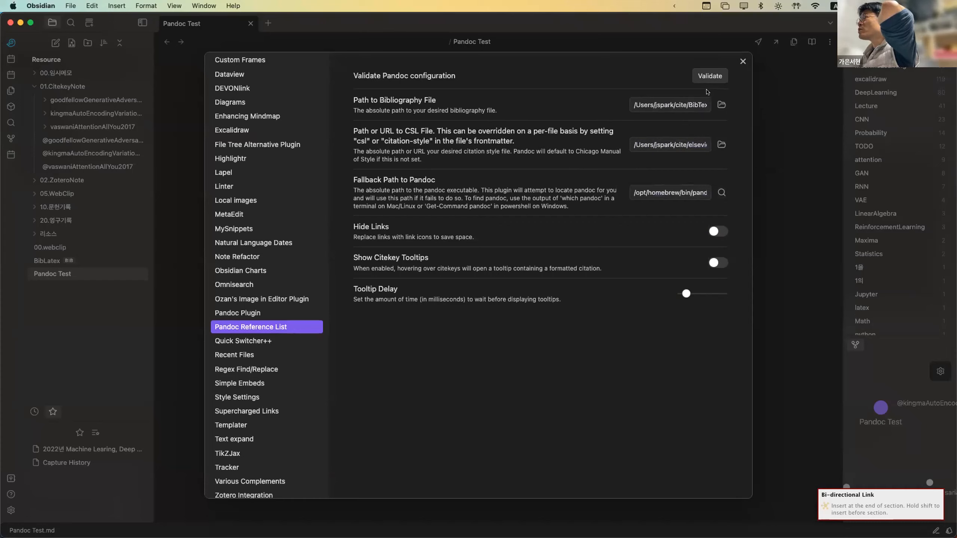
{"action": "left_click", "coordinate": [714, 77]}
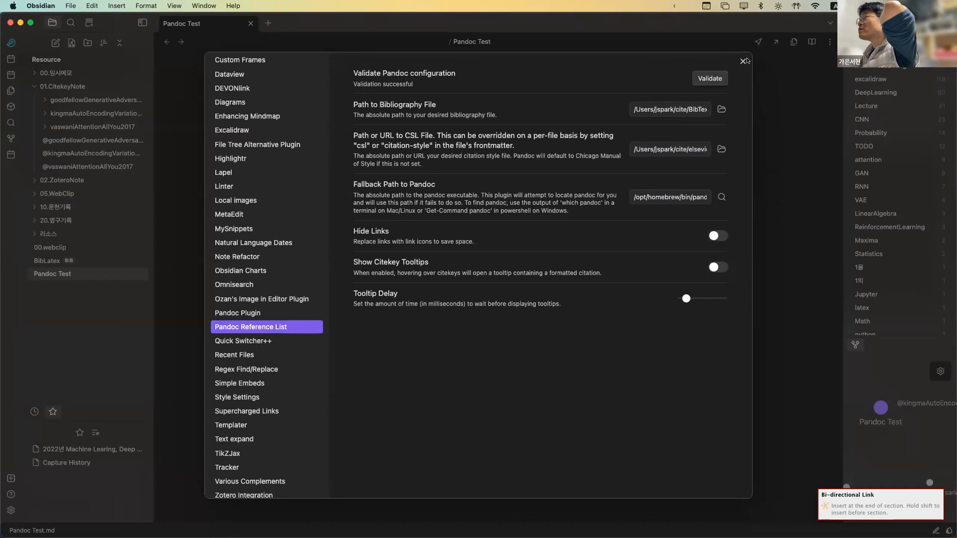
{"action": "left_click", "coordinate": [743, 61]}
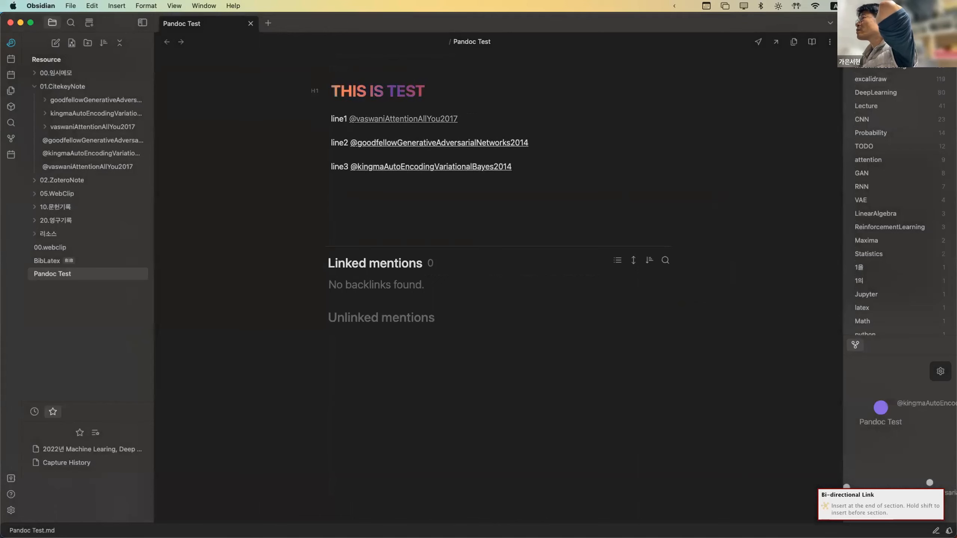
Widen the sidebar beside the note and show the reference list for its citations.
{"action": "left_click_drag", "start_coordinate": [843, 65], "coordinate": [750, 65]}
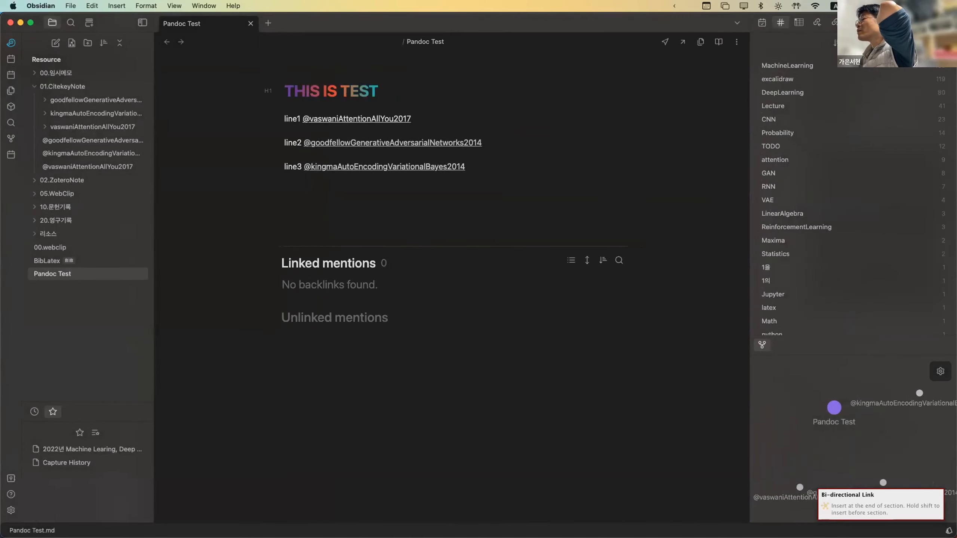
{"action": "left_click", "coordinate": [853, 23]}
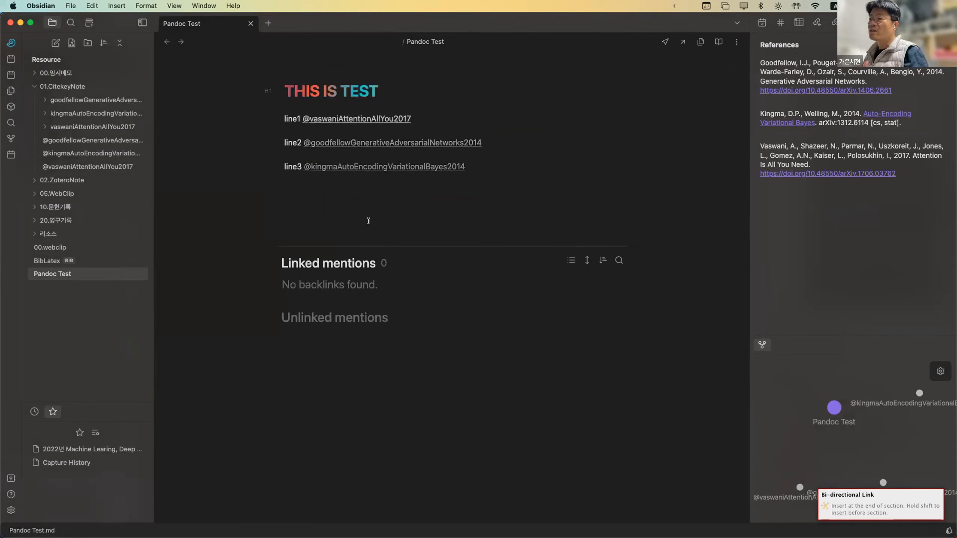
Open the settings of the Pandoc Plugin community plugin.
{"action": "key", "text": "super+p"}
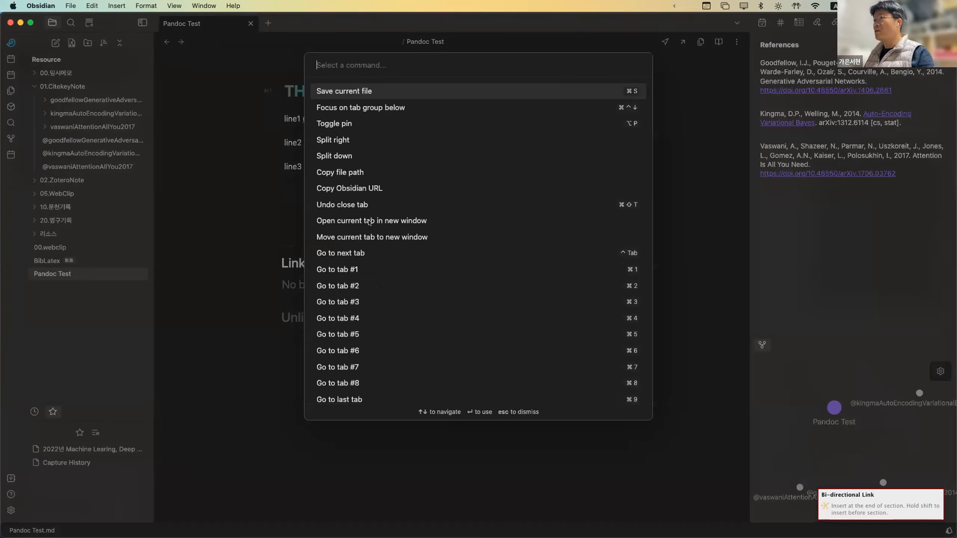
{"action": "key", "text": "Escape"}
{"action": "left_click", "coordinate": [11, 509]}
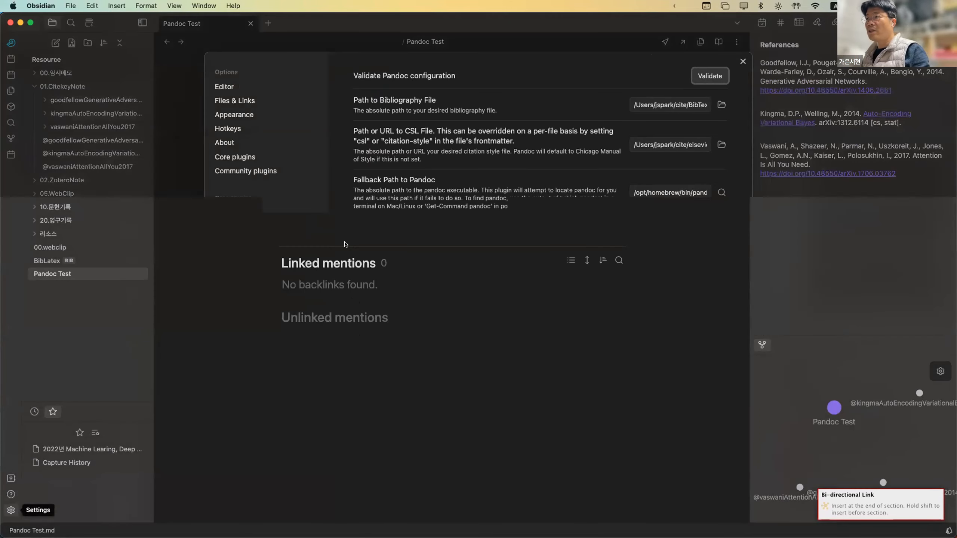
{"action": "scroll", "coordinate": [278, 295], "scroll_direction": "down", "scroll_amount": 10}
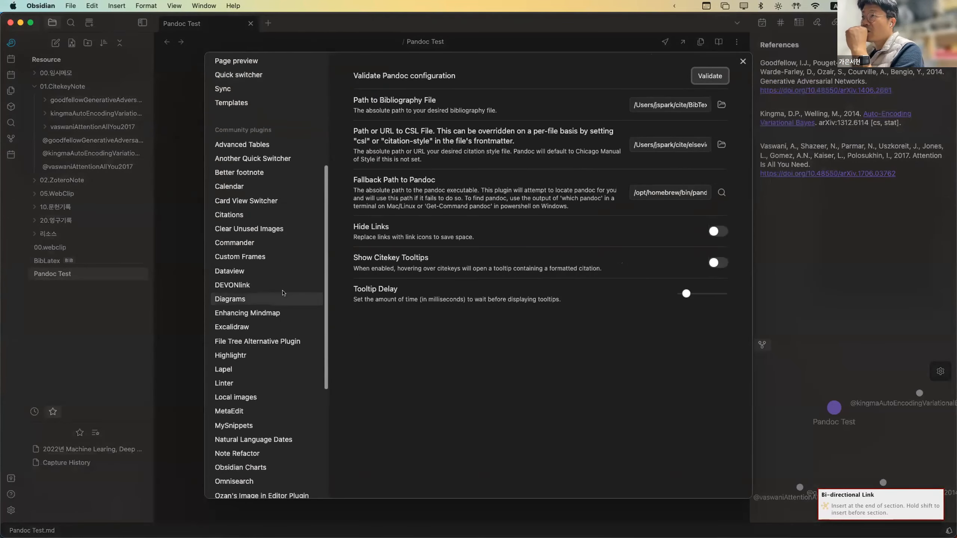
{"action": "scroll", "coordinate": [281, 295], "scroll_direction": "down", "scroll_amount": 10}
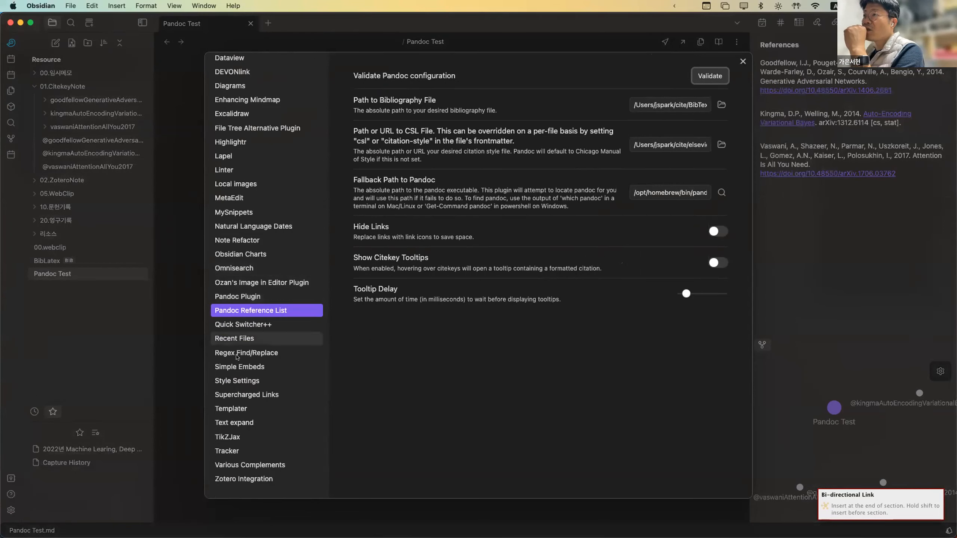
{"action": "left_click", "coordinate": [243, 298]}
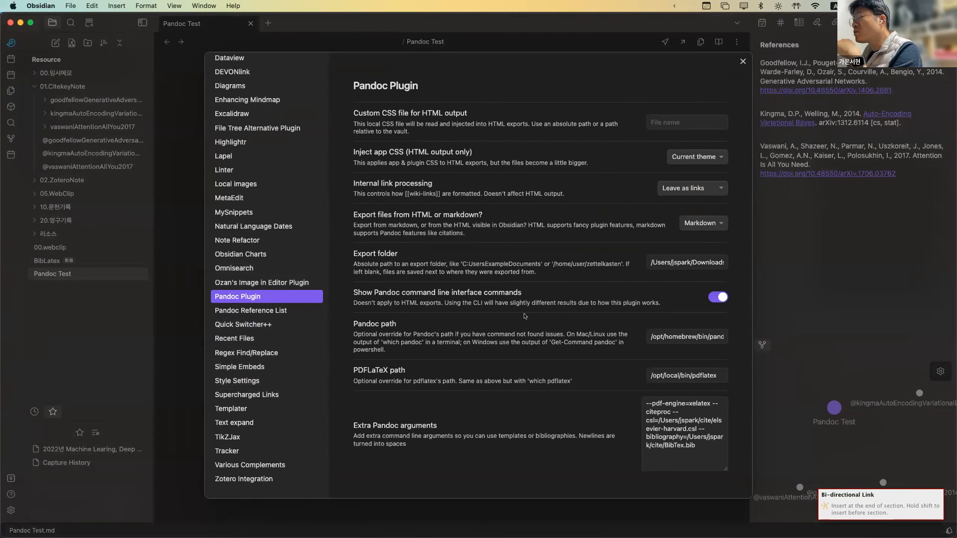
Review the Pandoc Plugin's export format, export folder, command-line option, Pandoc path and PDFLaTeX path.
{"action": "scroll", "coordinate": [562, 319], "scroll_direction": "down", "scroll_amount": 1}
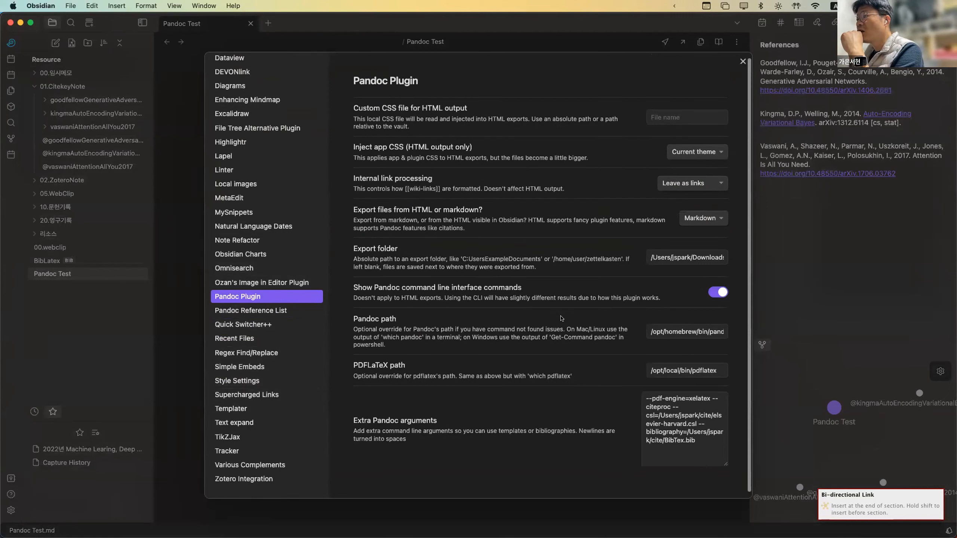
{"action": "scroll", "coordinate": [562, 319], "scroll_direction": "up", "scroll_amount": 1}
{"action": "scroll", "coordinate": [562, 319], "scroll_direction": "down", "scroll_amount": 1}
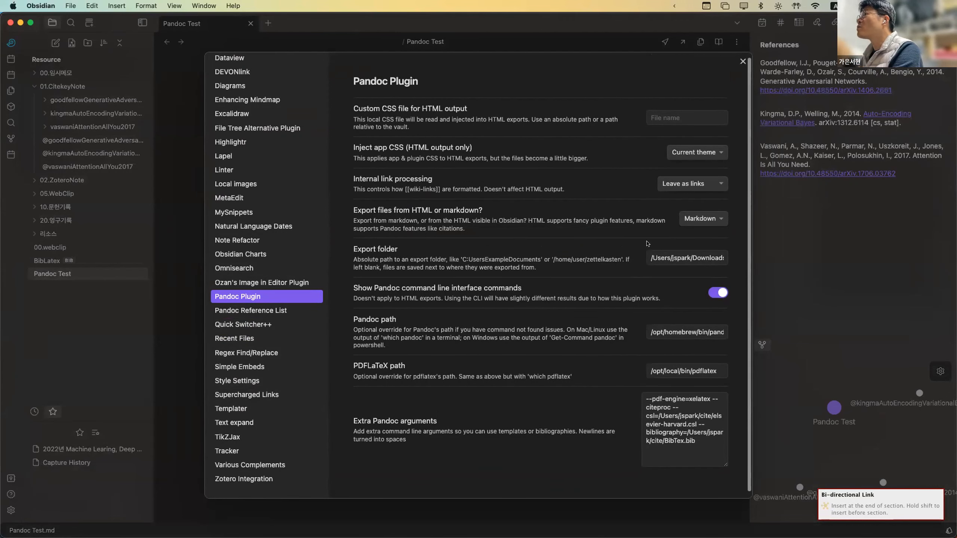
{"action": "scroll", "coordinate": [536, 213], "scroll_direction": "down", "scroll_amount": 1}
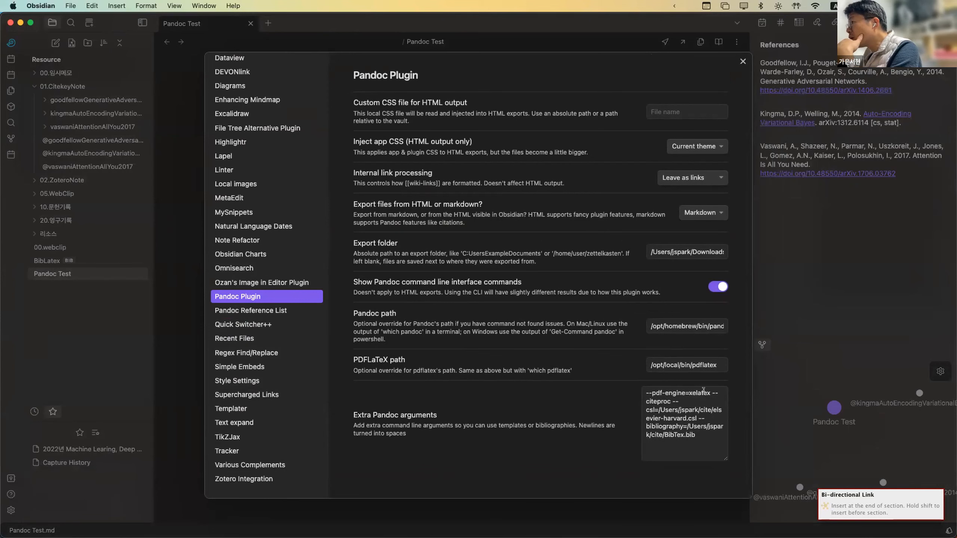
{"action": "scroll", "coordinate": [706, 384], "scroll_direction": "up", "scroll_amount": 1}
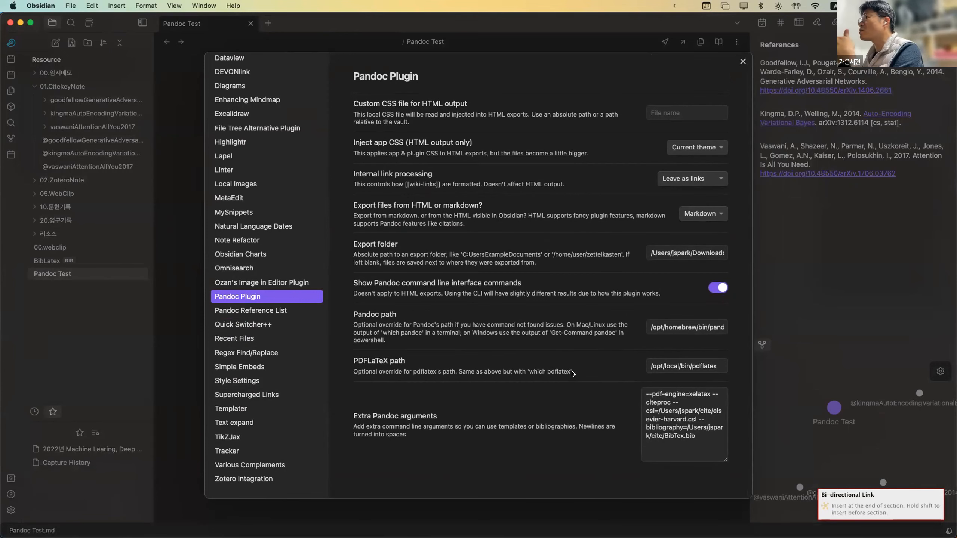
{"action": "scroll", "coordinate": [679, 351], "scroll_direction": "down", "scroll_amount": 1}
{"action": "left_click", "coordinate": [716, 326]}
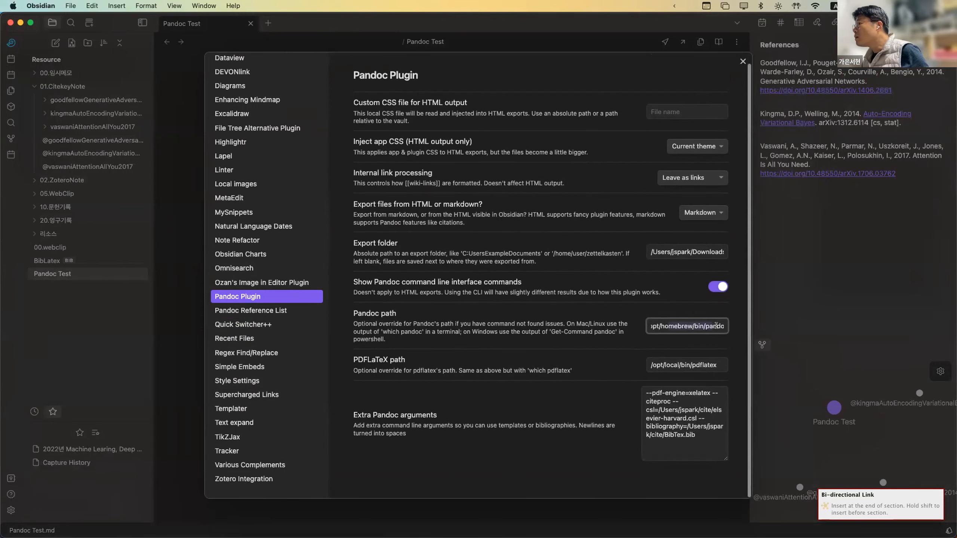
{"action": "scroll", "coordinate": [587, 334], "scroll_direction": "up", "scroll_amount": 1}
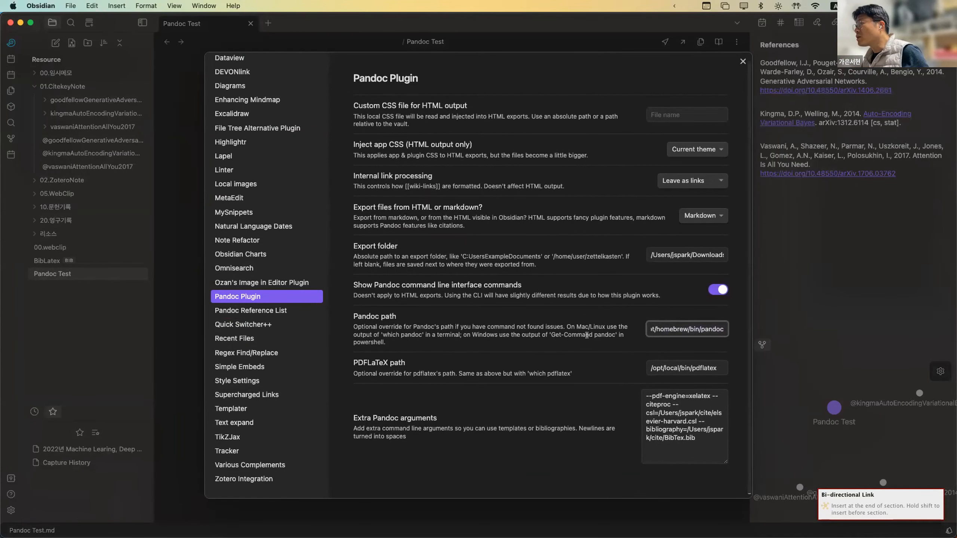
{"action": "scroll", "coordinate": [586, 335], "scroll_direction": "down", "scroll_amount": 1}
Examine the bibliography and CSL entries in the extra Pandoc arguments, and close the settings.
{"action": "left_click", "coordinate": [704, 441]}
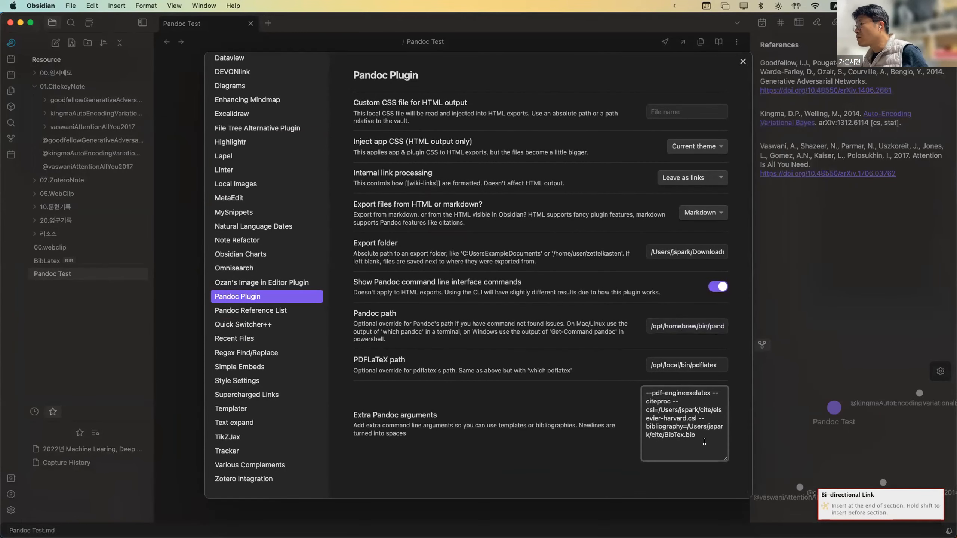
{"action": "left_click_drag", "start_coordinate": [703, 436], "coordinate": [642, 428]}
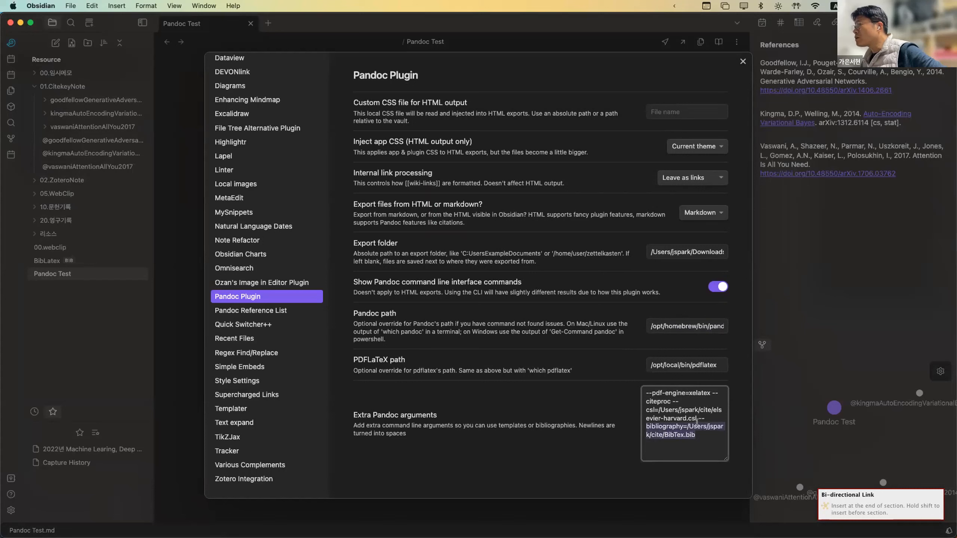
{"action": "left_click_drag", "start_coordinate": [713, 418], "coordinate": [664, 417]}
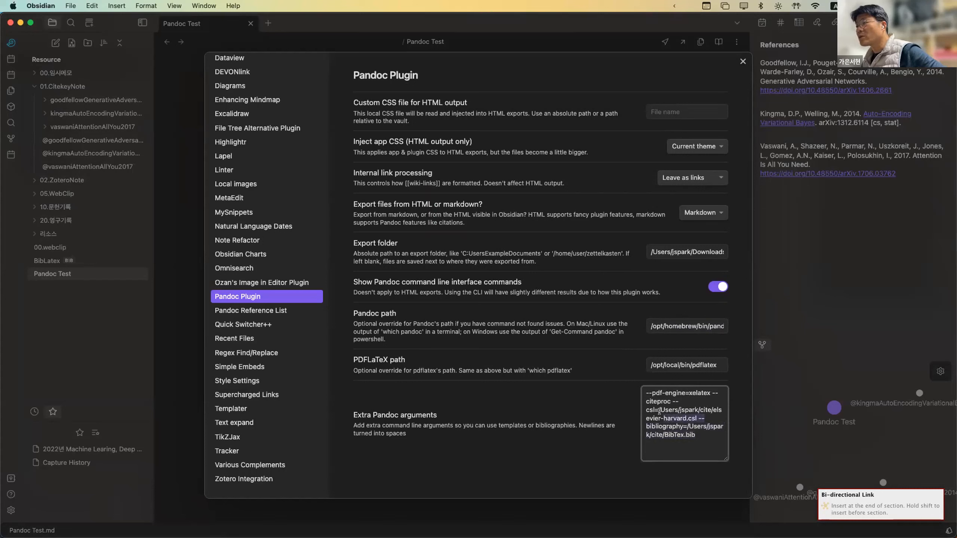
{"action": "left_click", "coordinate": [711, 436]}
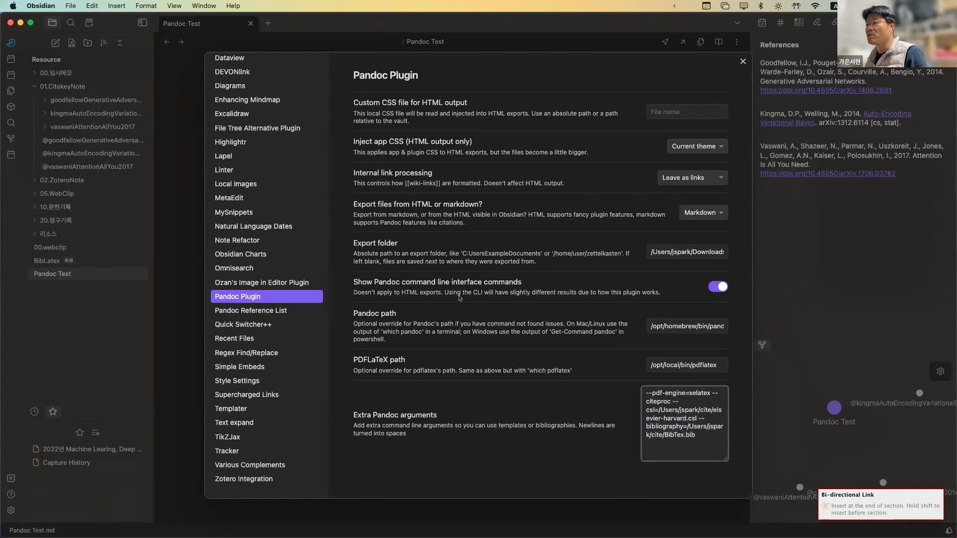
{"action": "key", "text": "Escape"}
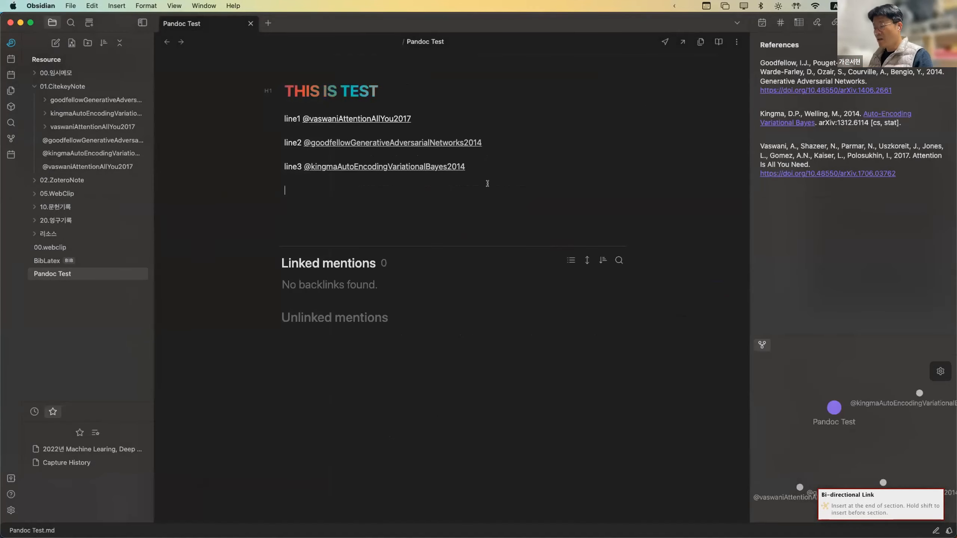
Export the Pandoc Test note as PDF (via LaTeX) with the Pandoc Plugin.
{"action": "key", "text": "super+p"}
{"action": "type", "text": "pand"}
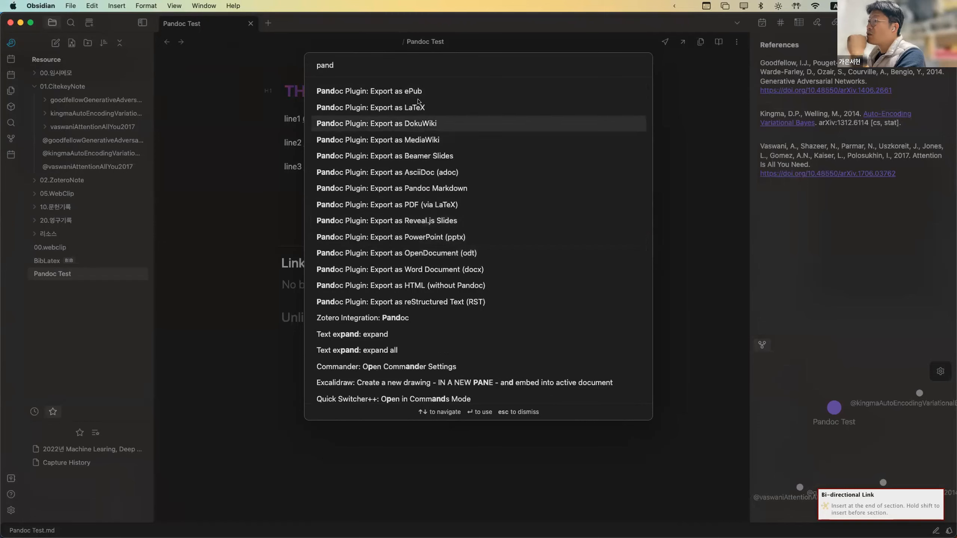
{"action": "left_click", "coordinate": [406, 205]}
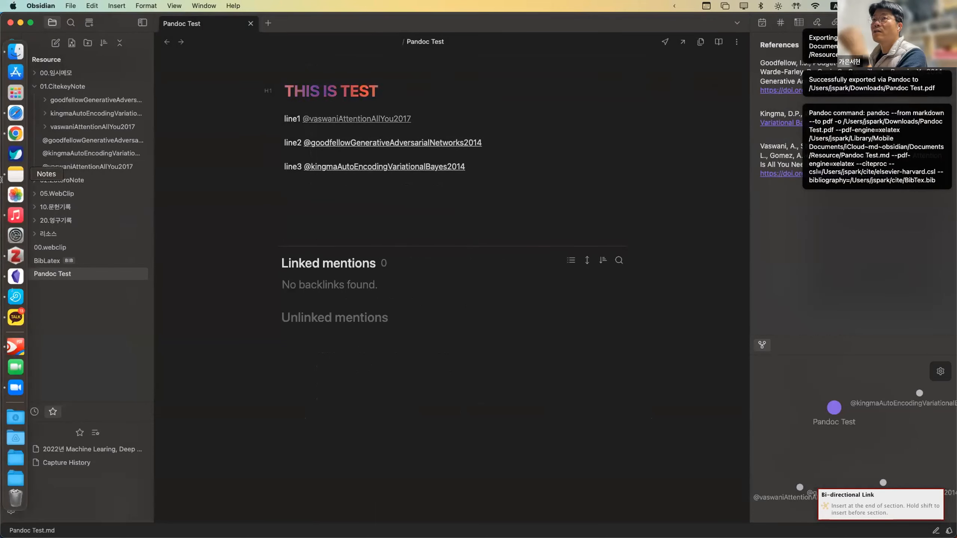
Switch to Finder, preview Pandoc Test.pdf in the Downloads folder, and check its citations and reference list.
{"action": "left_click", "coordinate": [16, 51]}
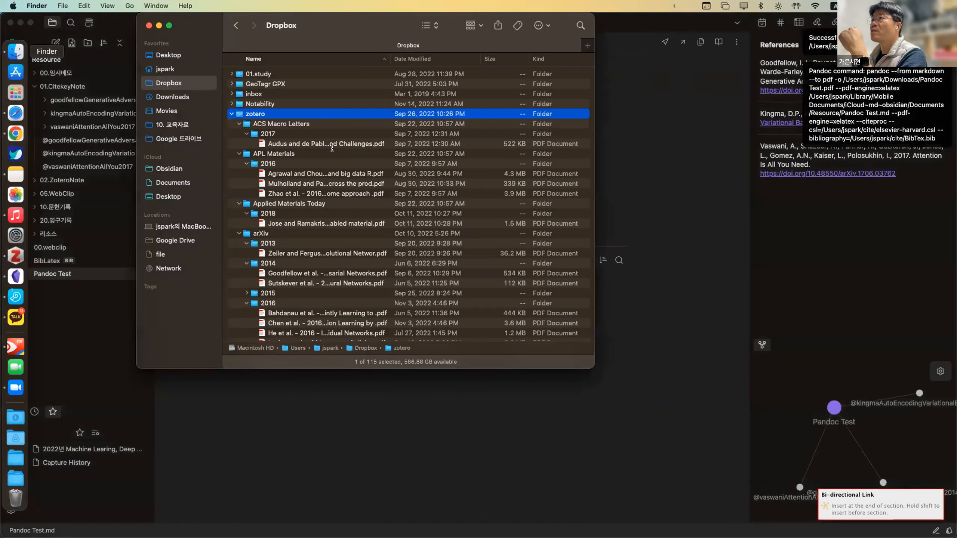
{"action": "left_click", "coordinate": [164, 96]}
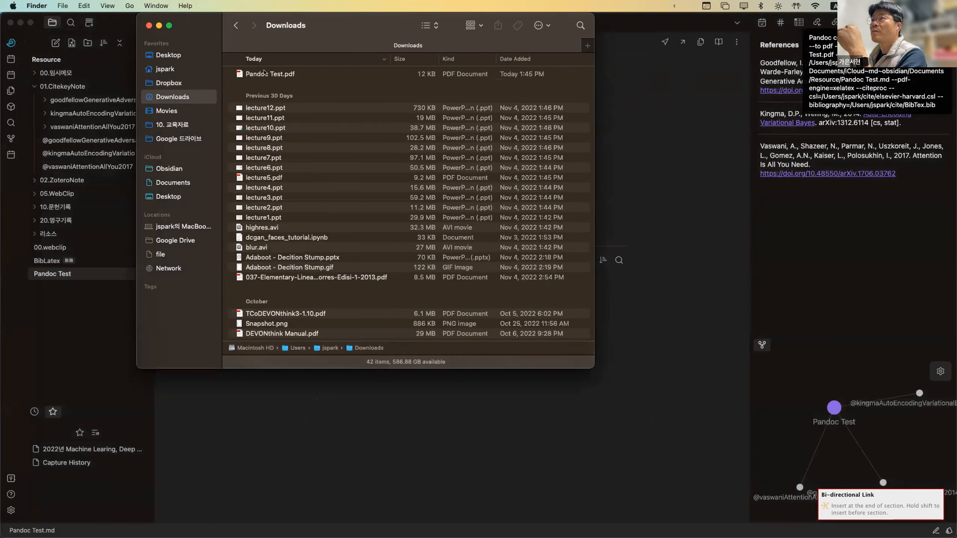
{"action": "key", "text": "space"}
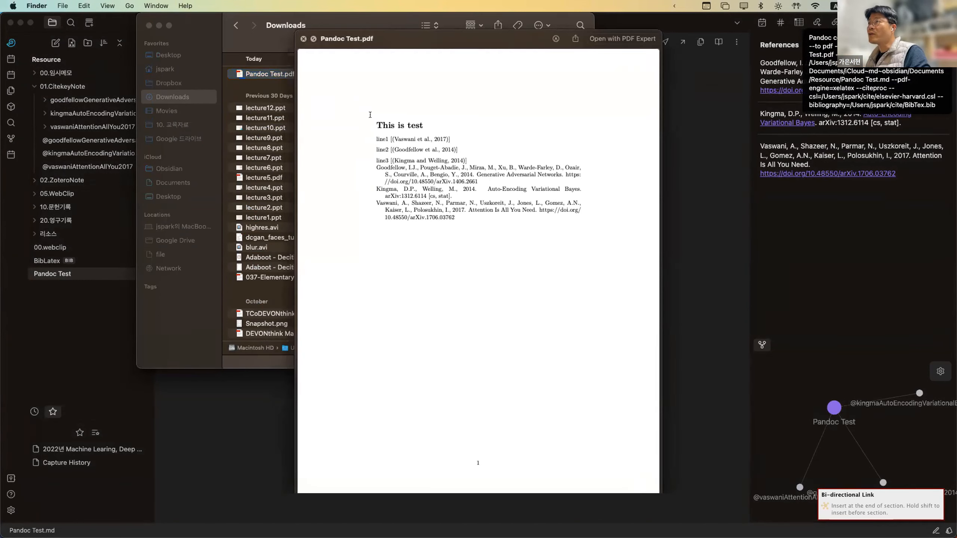
{"action": "left_click_drag", "start_coordinate": [373, 122], "coordinate": [354, 166]}
{"action": "left_click", "coordinate": [477, 245]}
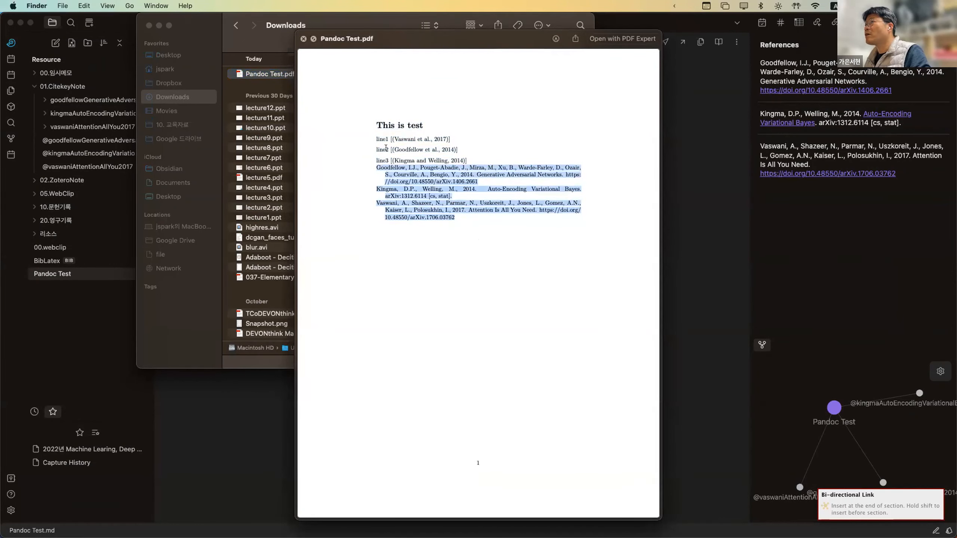
{"action": "left_click", "coordinate": [388, 139]}
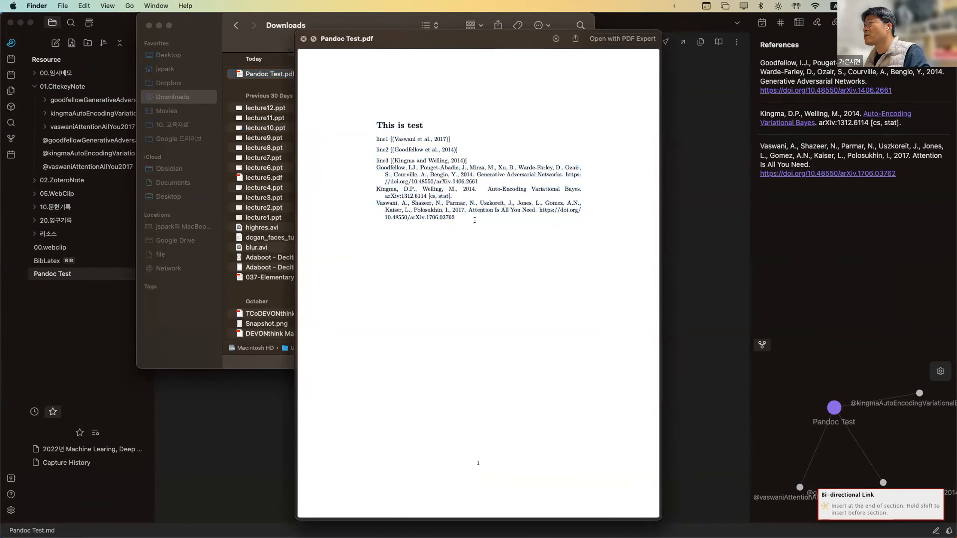
Return to Obsidian and export the Pandoc Test note as a Word Document (docx) with the Pandoc Plugin.
{"action": "key", "text": "super+Tab"}
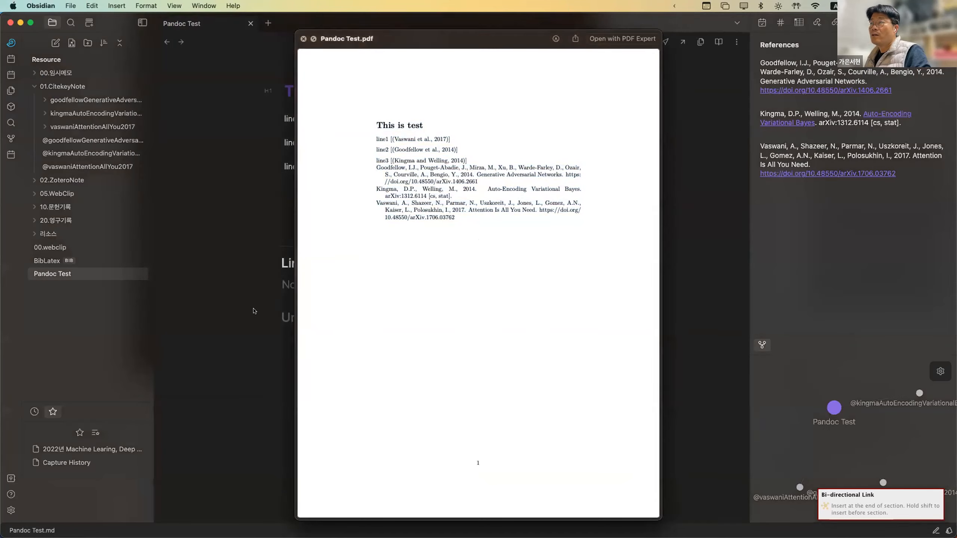
{"action": "key", "text": "super+p"}
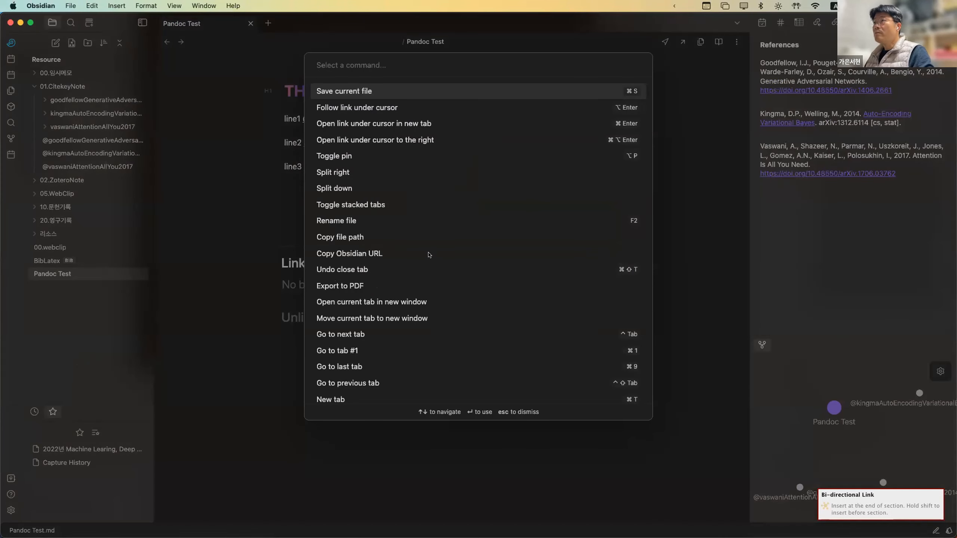
{"action": "type", "text": "pandoc"}
{"action": "key", "text": "Down"}
{"action": "key", "text": "Down"}
{"action": "key", "text": "Down"}
{"action": "key", "text": "Down"}
{"action": "key", "text": "Down"}
{"action": "key", "text": "Down"}
{"action": "key", "text": "Down"}
{"action": "key", "text": "Down"}
{"action": "key", "text": "Down"}
{"action": "key", "text": "Down"}
{"action": "key", "text": "Down"}
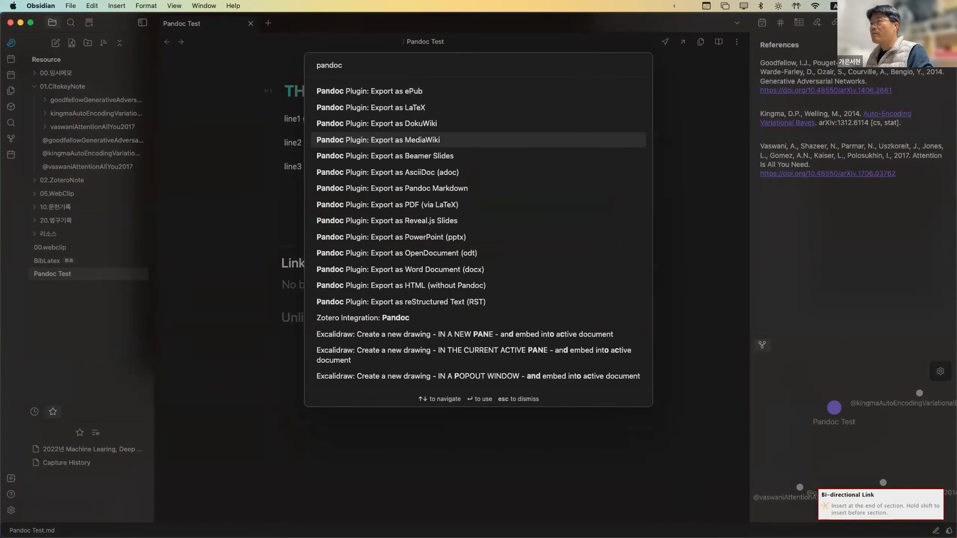
{"action": "key", "text": "Return"}
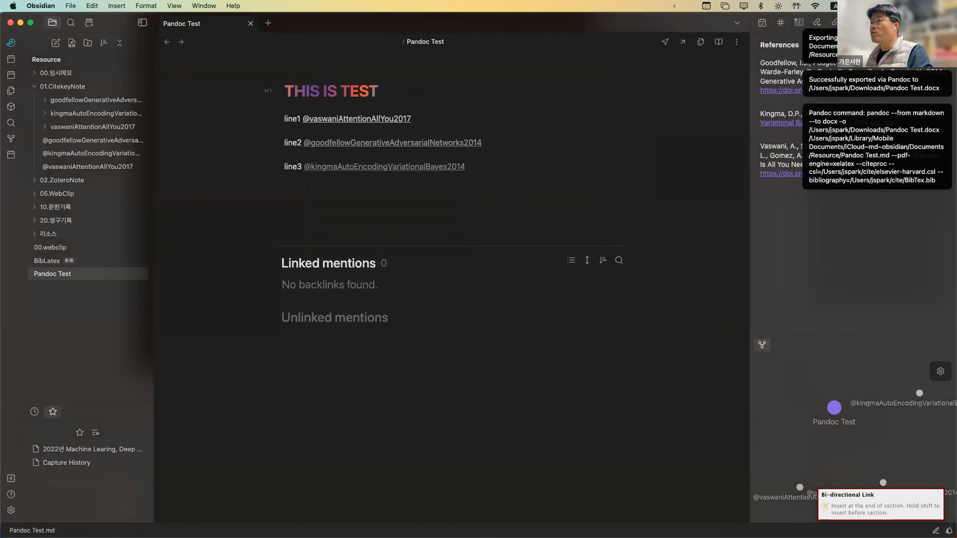
Switch to Finder, open Pandoc Test.docx from Downloads in Word, and check its citations and reference list.
{"action": "key", "text": "super+Tab"}
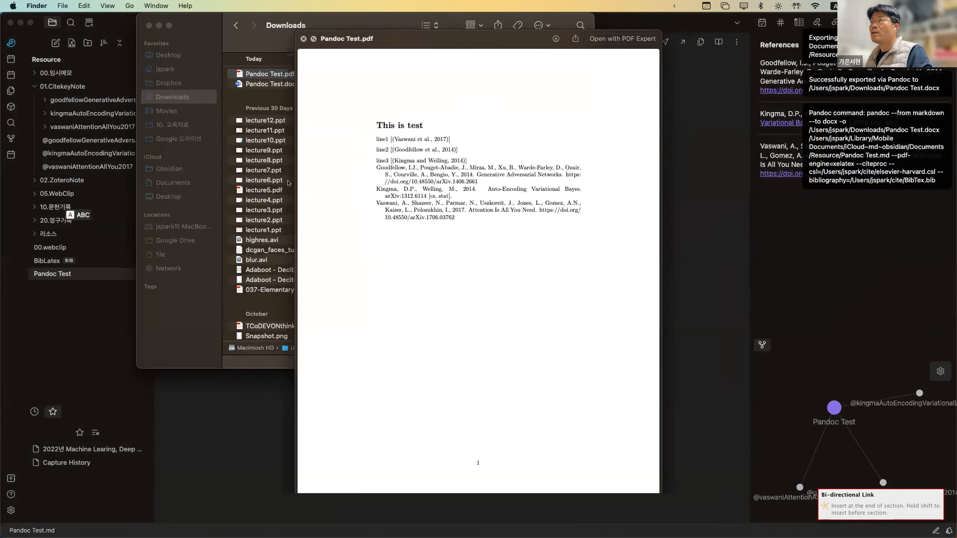
{"action": "left_click", "coordinate": [258, 85]}
{"action": "left_click", "coordinate": [259, 84]}
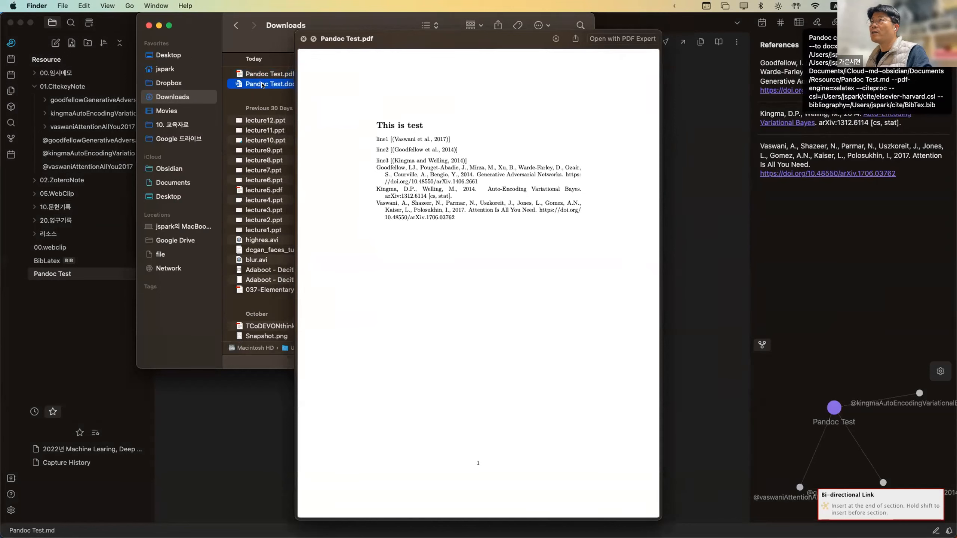
{"action": "key", "text": "space"}
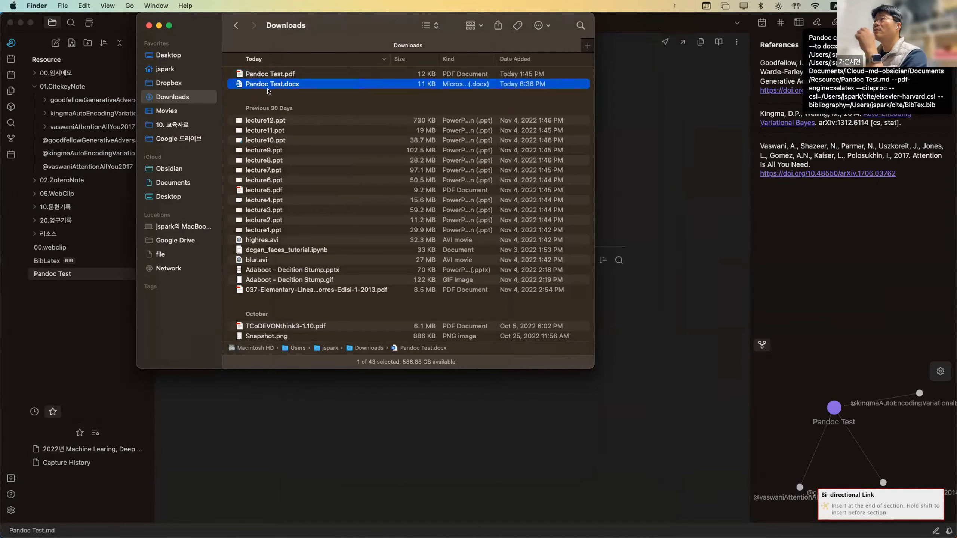
{"action": "double_click", "coordinate": [262, 85]}
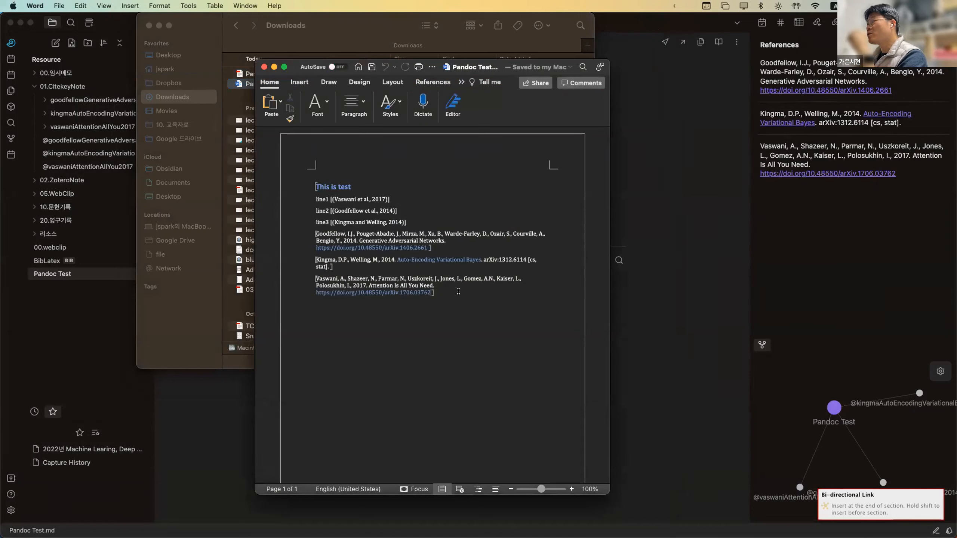
{"action": "mouse_move", "coordinate": [457, 291]}
{"action": "left_mouse_down"}
{"action": "mouse_move", "coordinate": [329, 223]}
{"action": "mouse_move", "coordinate": [316, 193]}
{"action": "mouse_move", "coordinate": [444, 295]}
{"action": "left_mouse_up"}
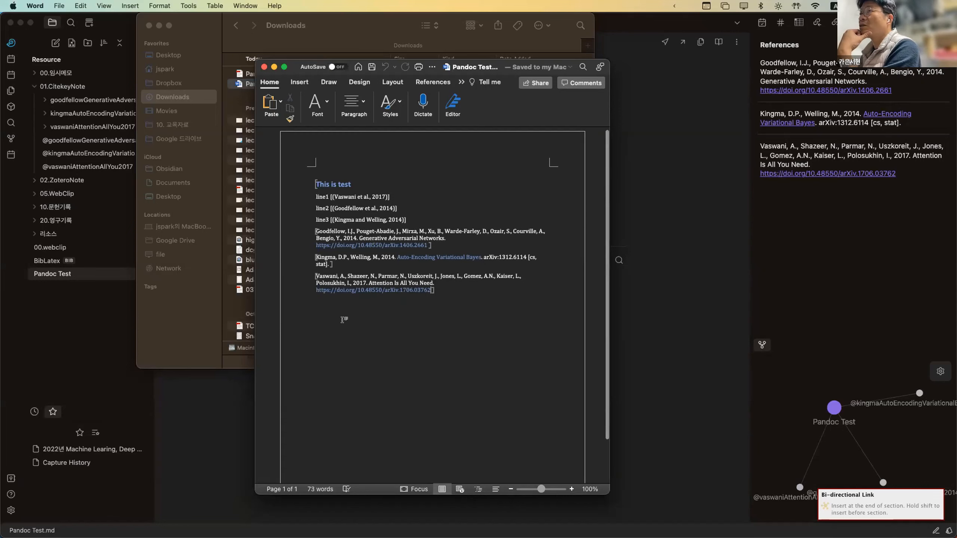
Return to Obsidian, inspect the raw link syntax of the line1 citation, and place the cursor below line3.
{"action": "left_click", "coordinate": [109, 364]}
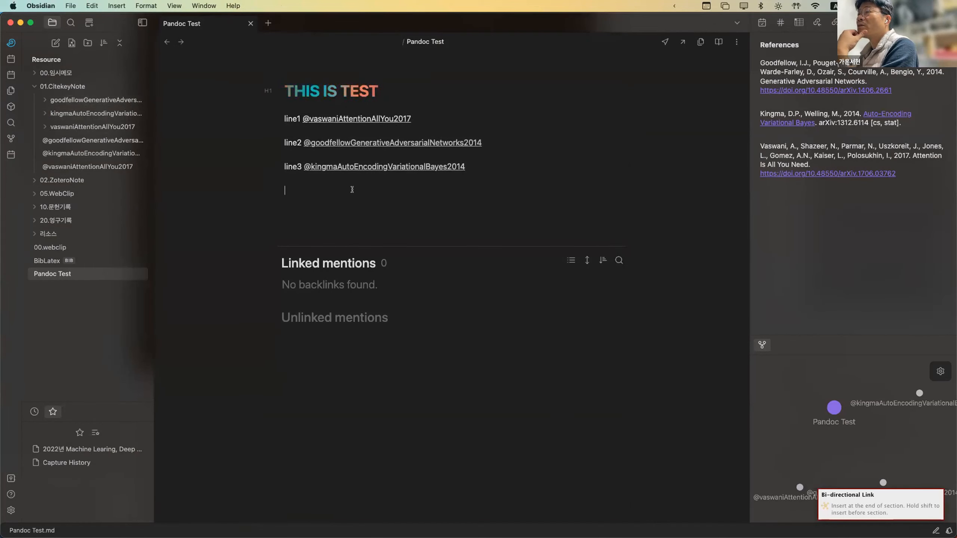
{"action": "left_click", "coordinate": [464, 117]}
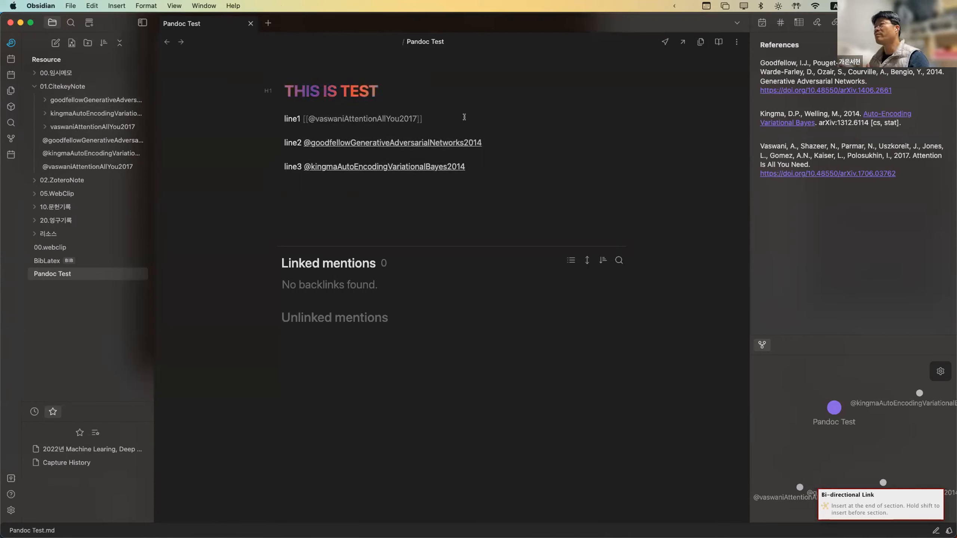
{"action": "left_click", "coordinate": [473, 197]}
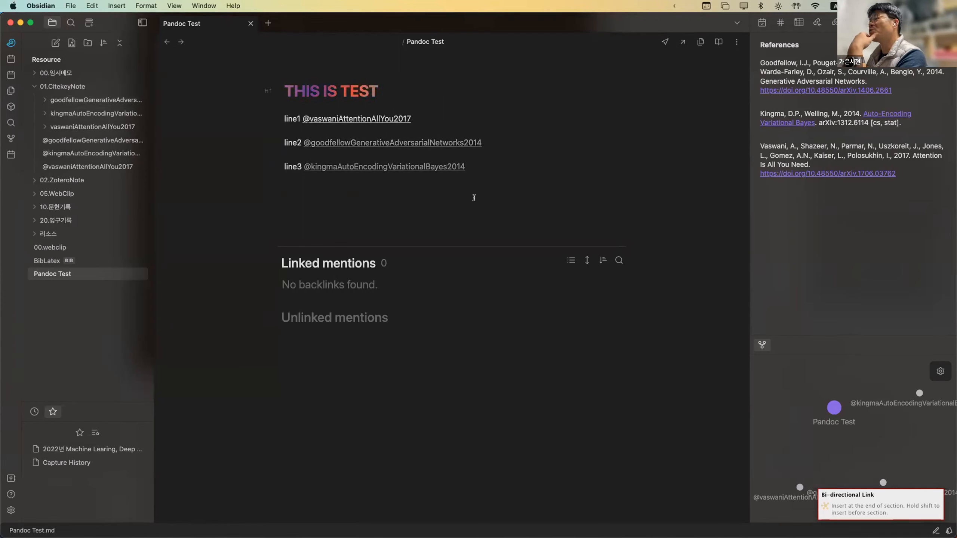
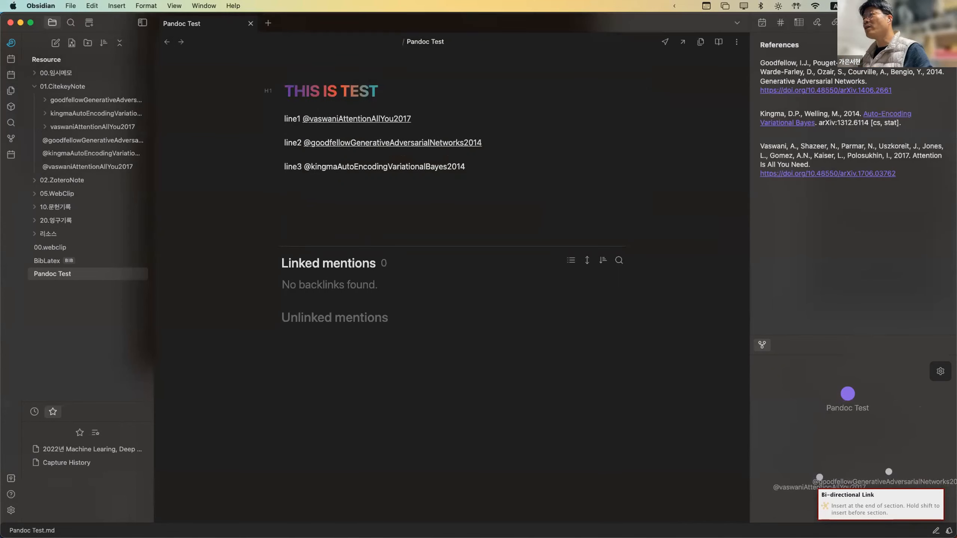
{"action": "type", "text": "["}
{"action": "key", "text": "super+Right"}
{"action": "type", "text": "]"}
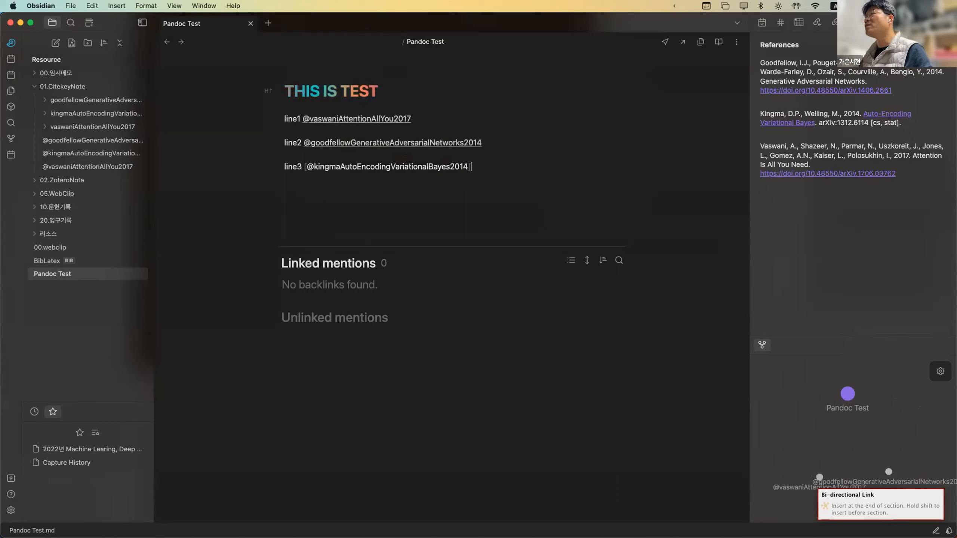
{"action": "type", "text": "]"}
{"action": "key", "text": "super+Left"}
{"action": "key", "text": "Right"}
{"action": "key", "text": "Right"}
{"action": "key", "text": "Right"}
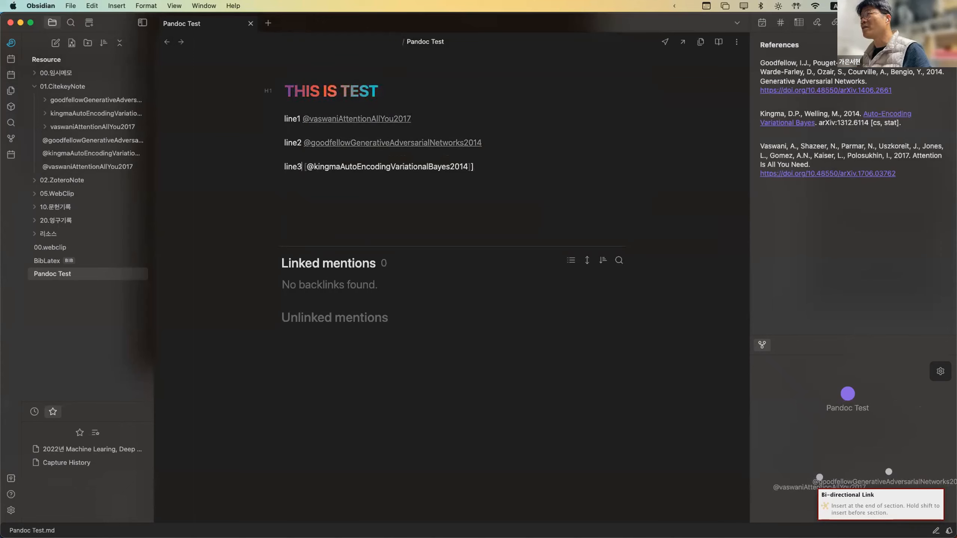
{"action": "key", "text": "Right"}
{"action": "type", "text": "["}
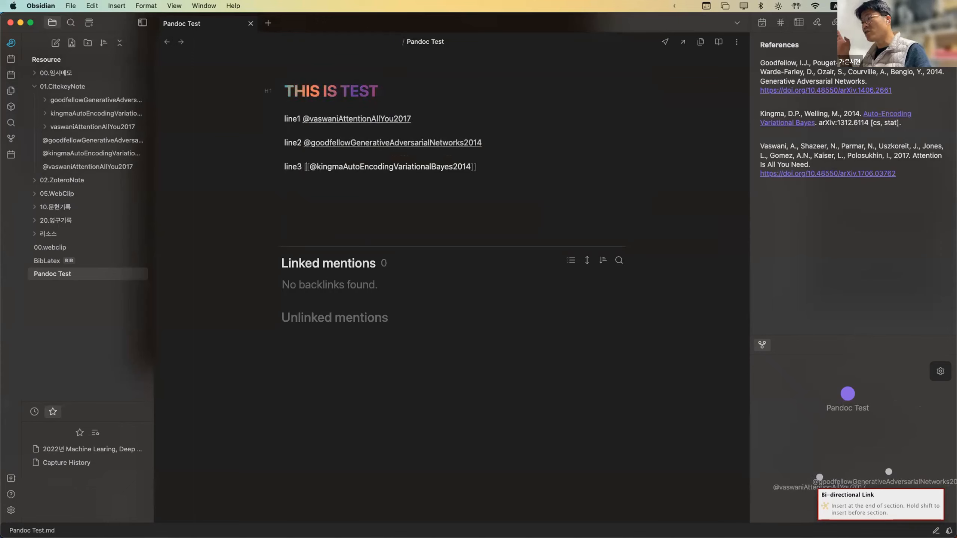
{"action": "key", "text": "Down"}
{"action": "key", "text": "Down"}
{"action": "key", "text": "Up"}
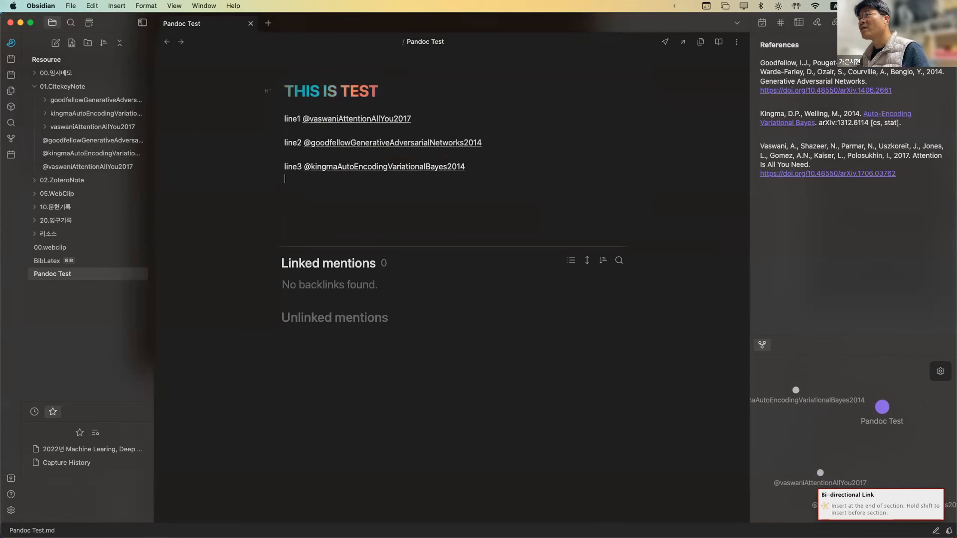
{"action": "key", "text": "Up"}
{"action": "key", "text": "Down"}
{"action": "key", "text": "Down"}
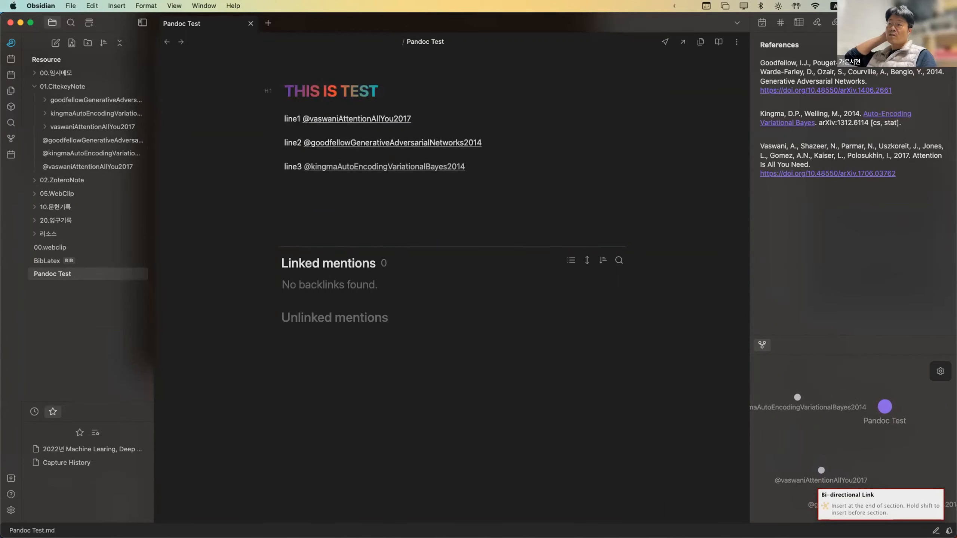
{"action": "mouse_move", "coordinate": [21, 106]}
{"action": "left_click", "coordinate": [65, 100]}
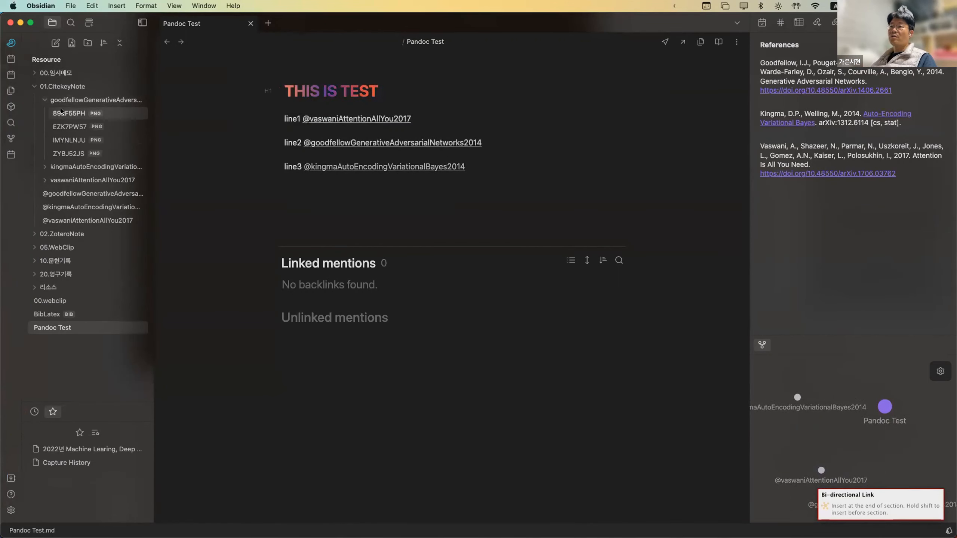
{"action": "left_click", "coordinate": [65, 100]}
{"action": "left_click", "coordinate": [93, 140]}
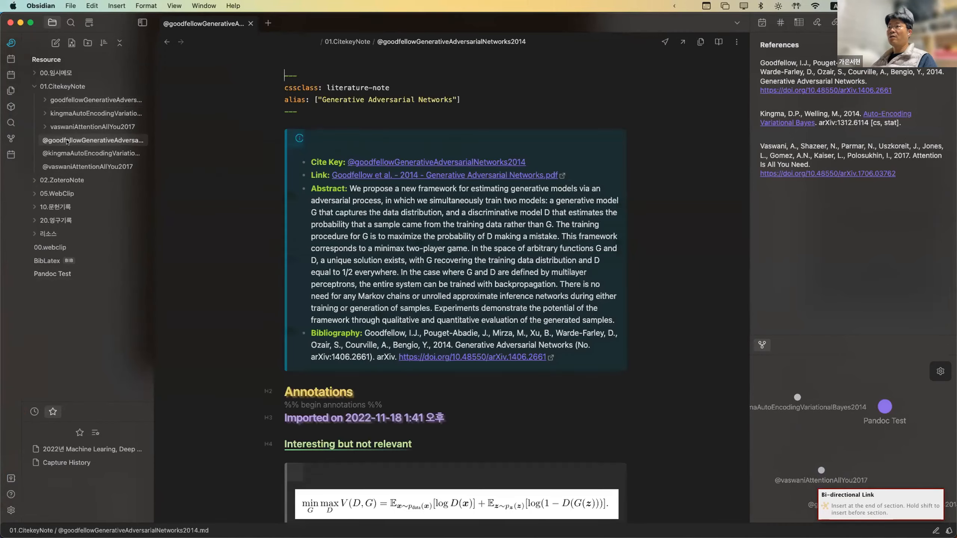
{"action": "scroll", "coordinate": [456, 194], "scroll_direction": "down", "scroll_amount": 10}
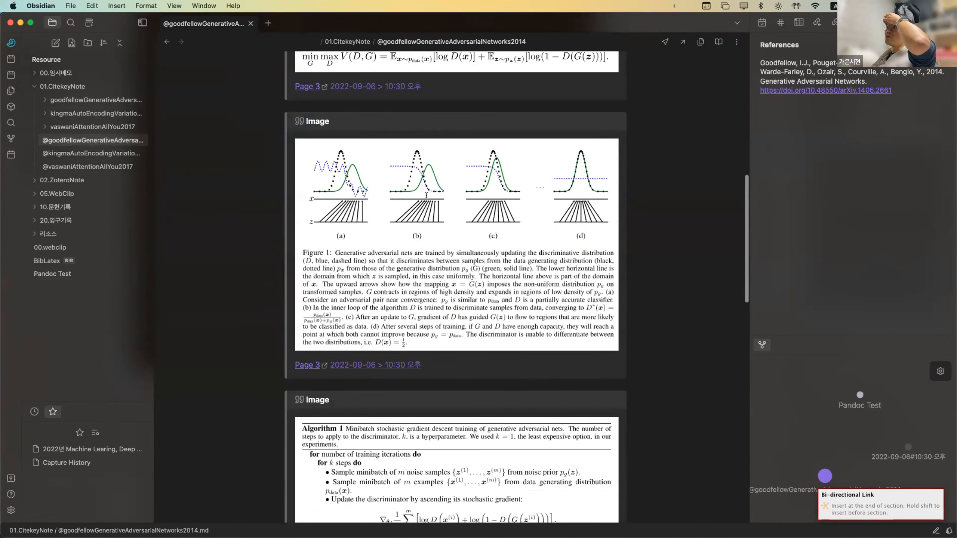
{"action": "scroll", "coordinate": [456, 194], "scroll_direction": "down", "scroll_amount": 15}
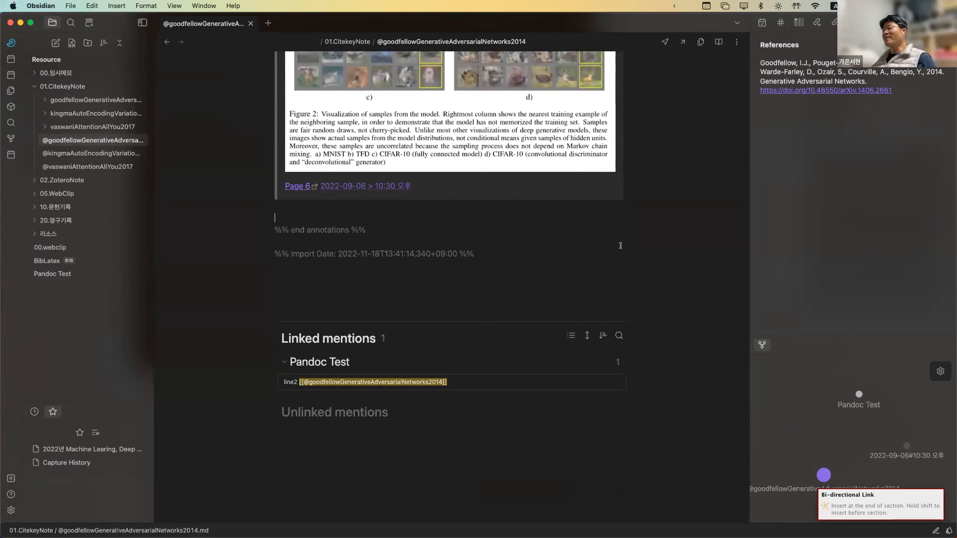
{"action": "left_click", "coordinate": [635, 219]}
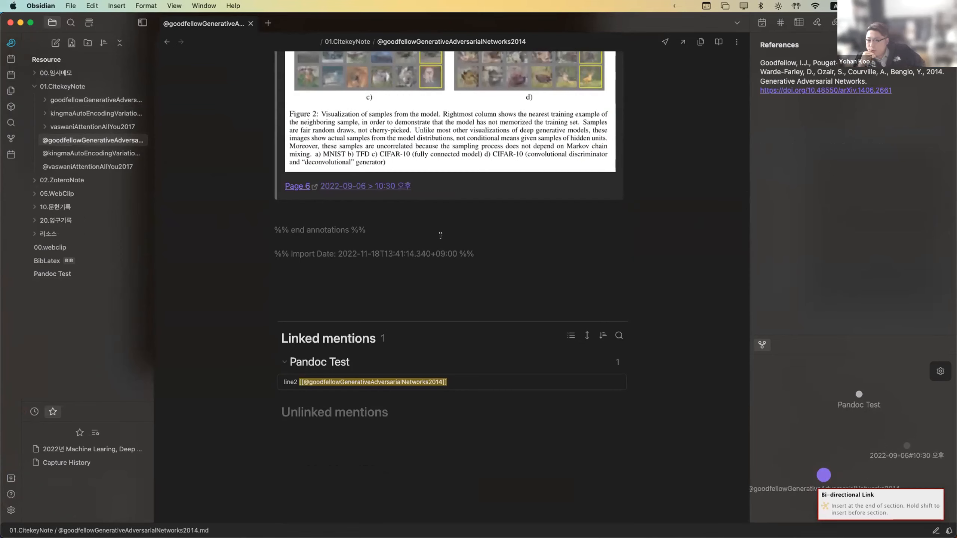
{"action": "scroll", "coordinate": [440, 235], "scroll_direction": "up", "scroll_amount": 15}
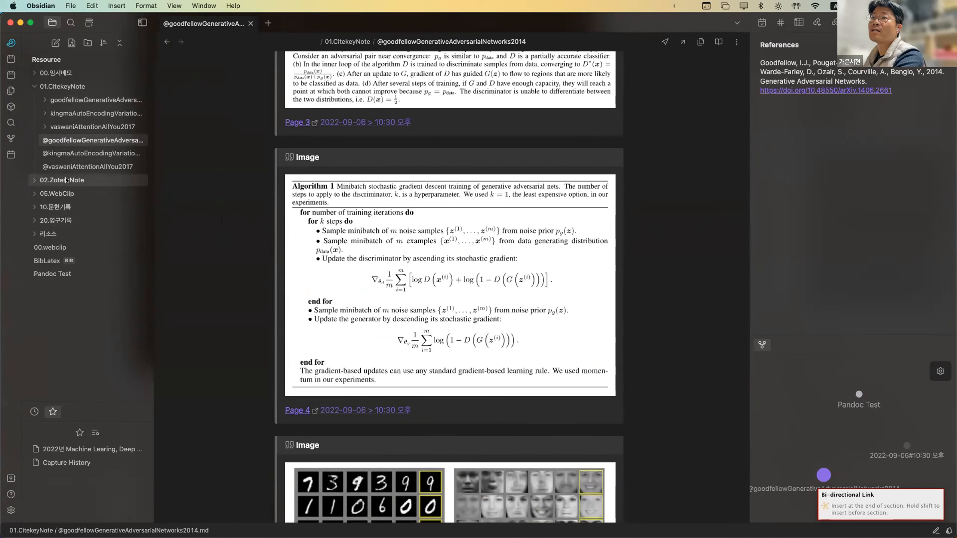
Return to the Pandoc Test note and add the text "test 1 2 3 4" after the line1 citation.
{"action": "left_click", "coordinate": [54, 278]}
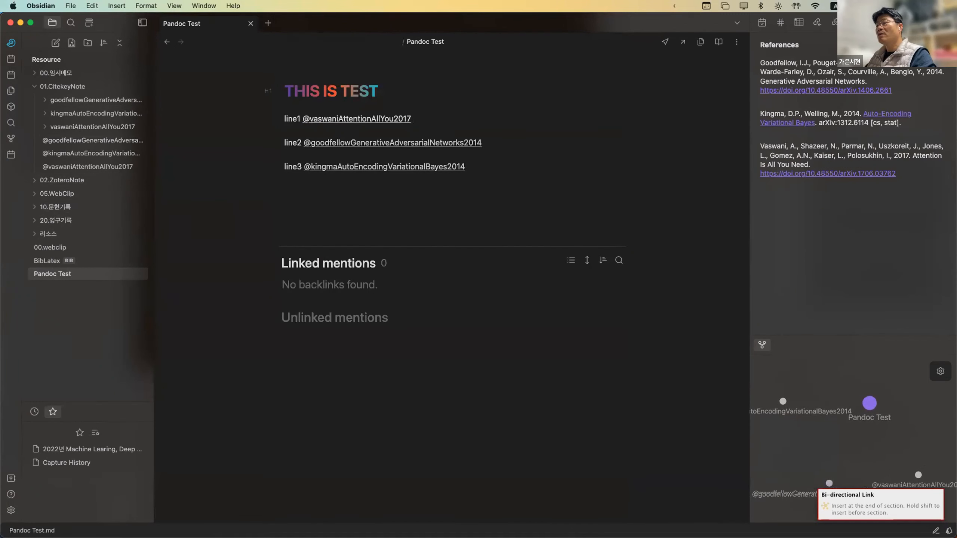
{"action": "left_click", "coordinate": [416, 120]}
{"action": "type", "text": "test 1 2"}
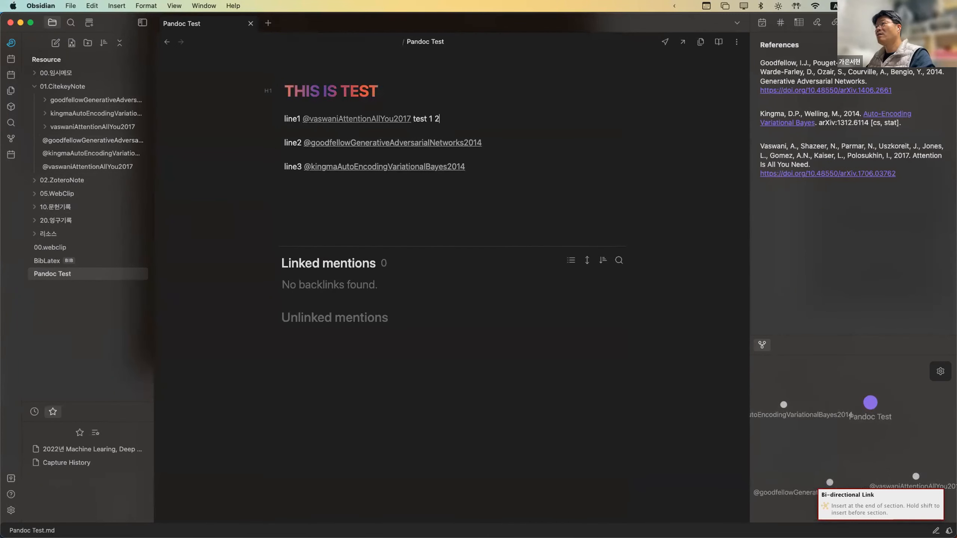
{"action": "type", "text": " 3 4"}
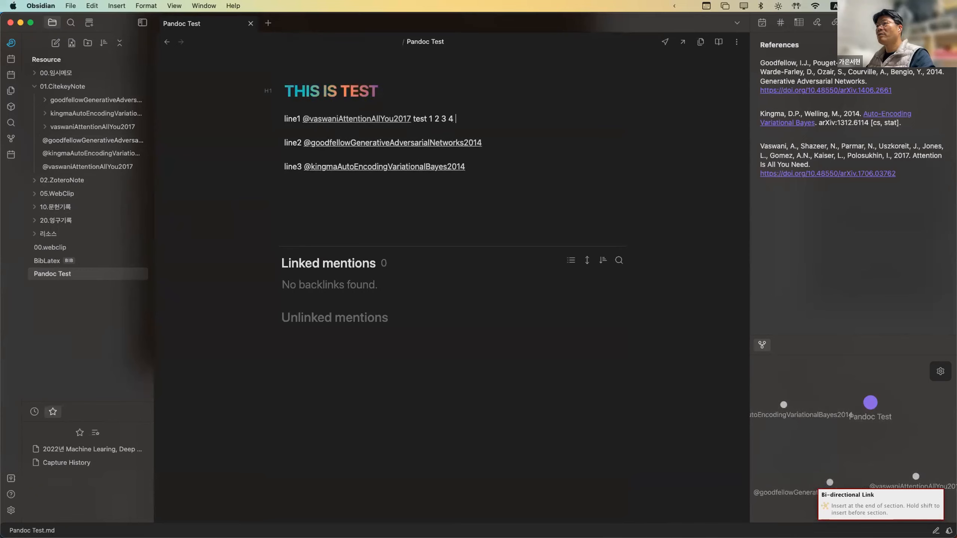
Start a Zotero Integration: Pandoc citation at the end of line1 and pick the paper Auto-Encoding Variational Bayes.
{"action": "key", "text": "super+p"}
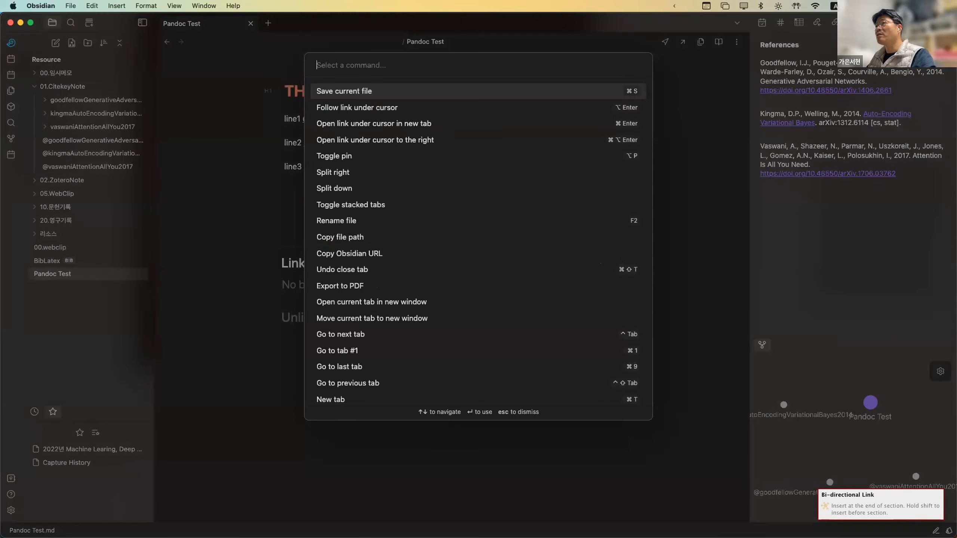
{"action": "type", "text": "citatio"}
{"action": "key", "text": "BackSpace"}
{"action": "key", "text": "BackSpace"}
{"action": "key", "text": "BackSpace"}
{"action": "key", "text": "BackSpace"}
{"action": "key", "text": "BackSpace"}
{"action": "key", "text": "BackSpace"}
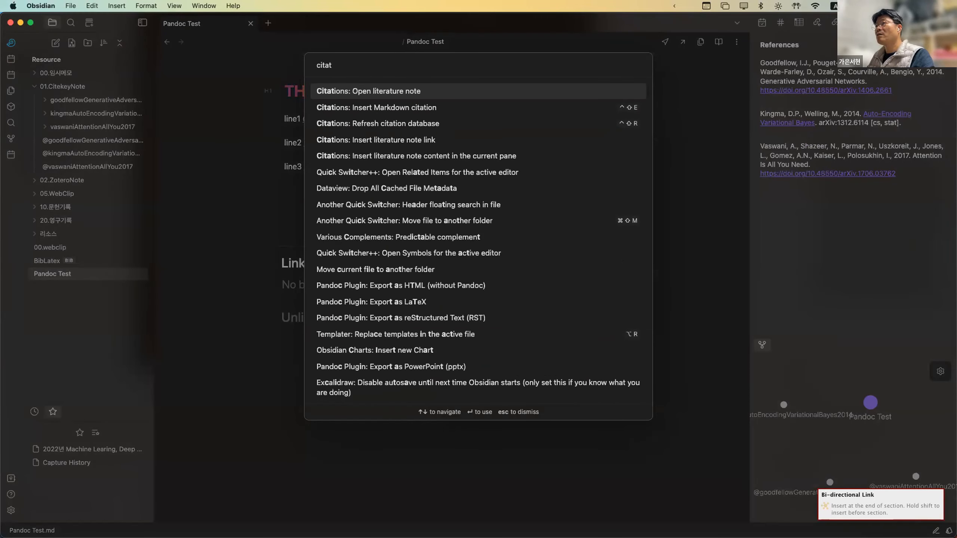
{"action": "key", "text": "BackSpace"}
{"action": "type", "text": "zotero"}
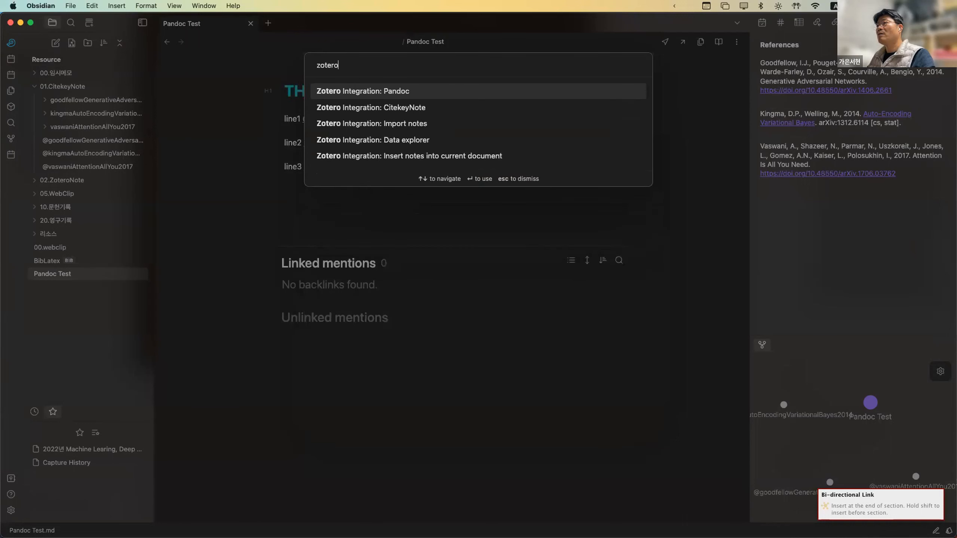
{"action": "key", "text": "Return"}
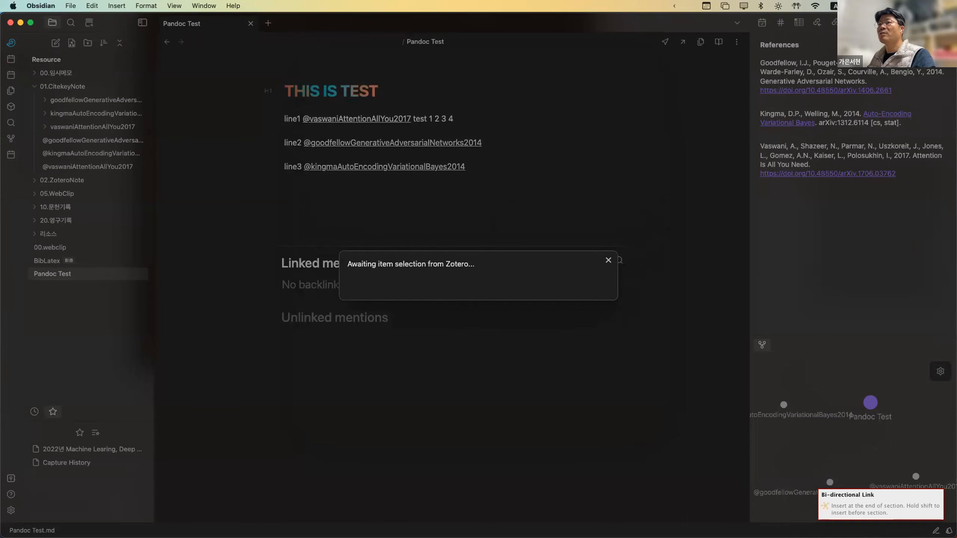
{"action": "type", "text": "autoenc"}
{"action": "key", "text": "Return"}
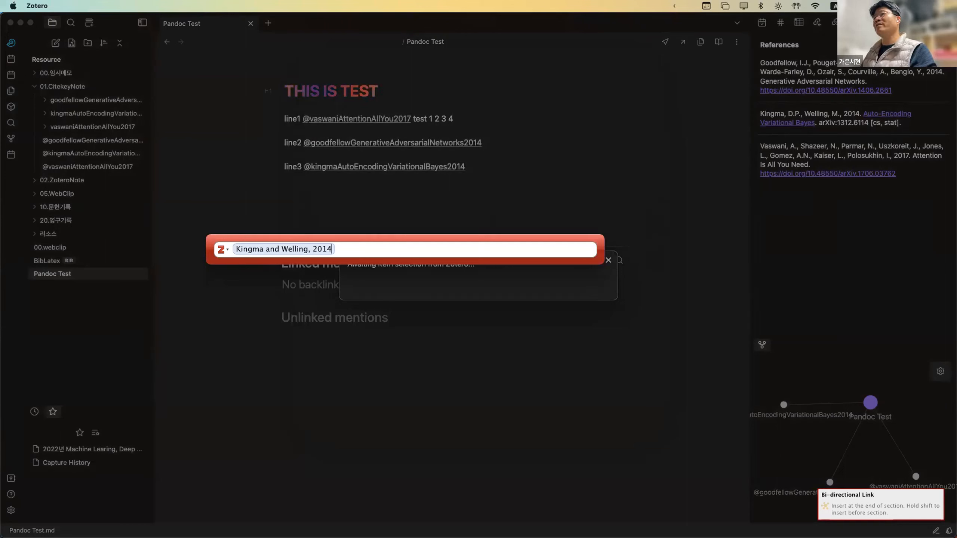
Add the 2016 InfoGAN paper to the same citation, insert the combined citation on line1, and place the cursor below it.
{"action": "type", "text": "ge"}
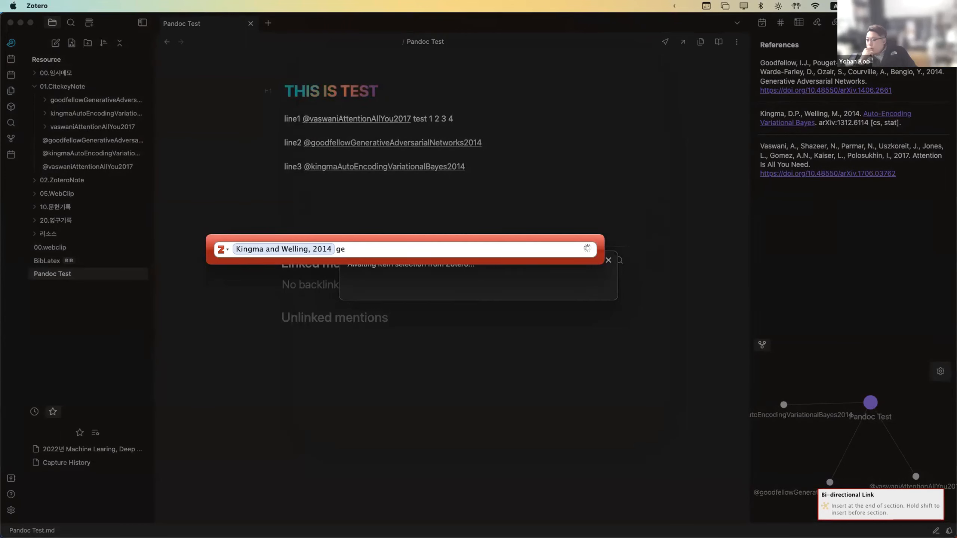
{"action": "key", "text": "Down"}
{"action": "key", "text": "Down"}
{"action": "key", "text": "Down"}
{"action": "key", "text": "Down"}
{"action": "key", "text": "Return"}
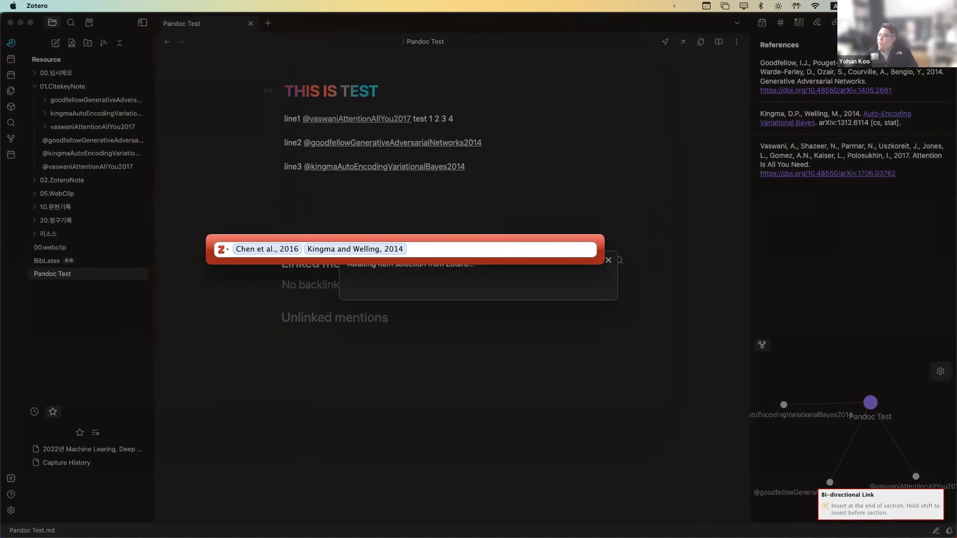
{"action": "key", "text": "Return"}
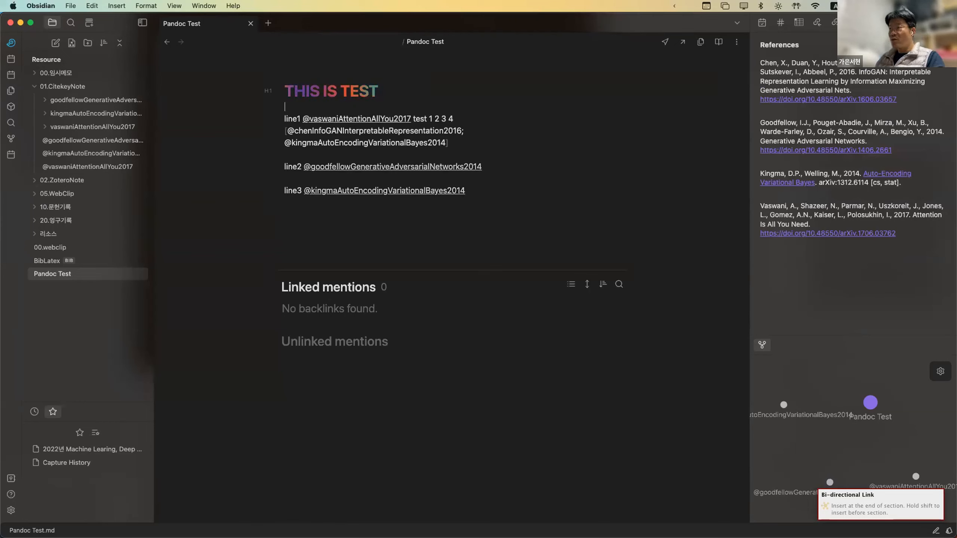
{"action": "key", "text": "Down"}
{"action": "key", "text": "Down"}
{"action": "key", "text": "Down"}
{"action": "key", "text": "Down"}
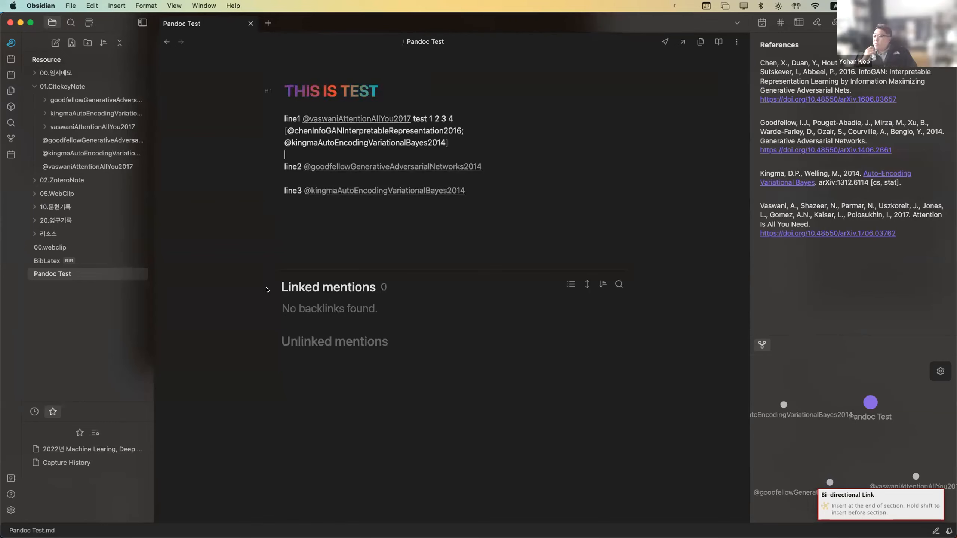
Switch to Finder and move Pandoc Test.pdf and Pandoc Test.docx from Downloads to the Trash.
{"action": "key", "text": "super+Tab"}
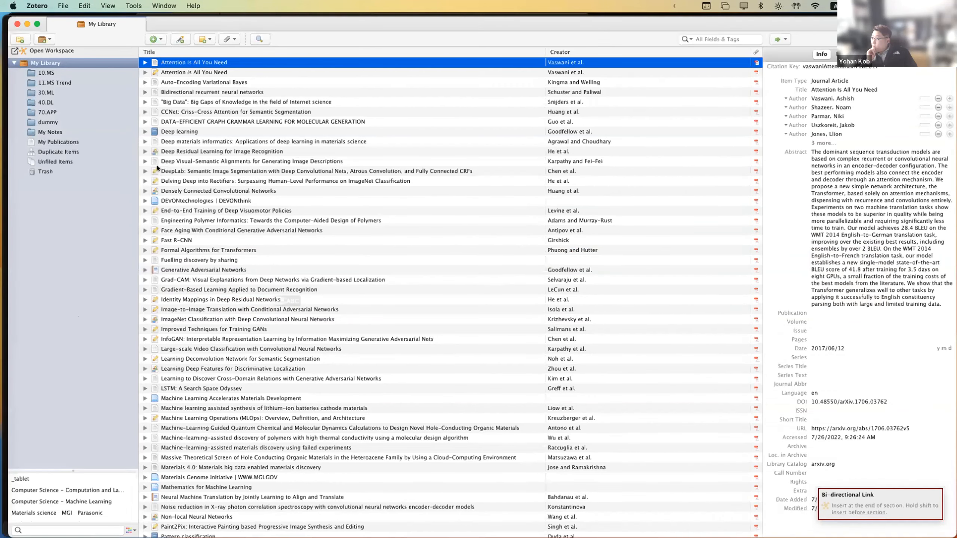
{"action": "key", "text": "ctrl+Up"}
{"action": "left_click", "coordinate": [249, 81]}
{"action": "left_click", "coordinate": [282, 73], "text": "super"}
{"action": "right_click", "coordinate": [282, 74]}
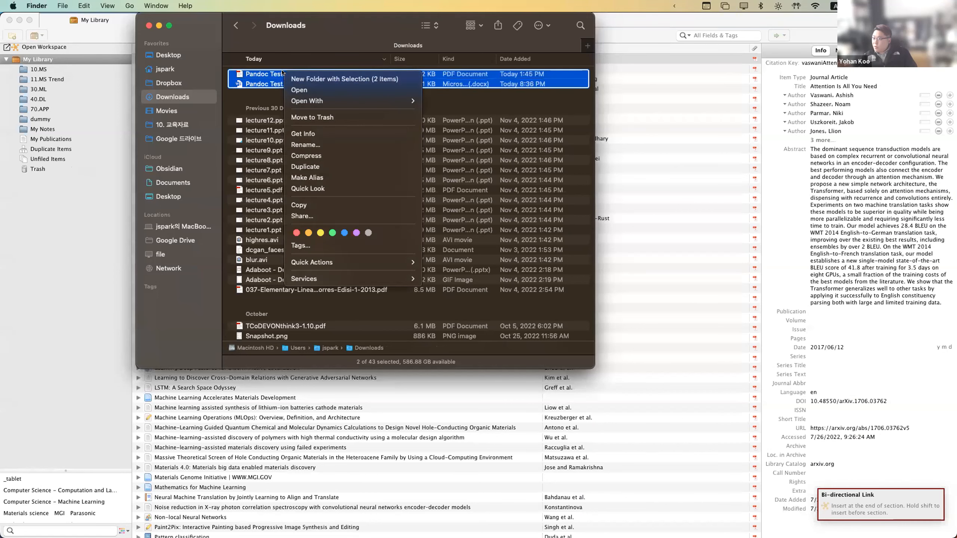
{"action": "left_click", "coordinate": [309, 117]}
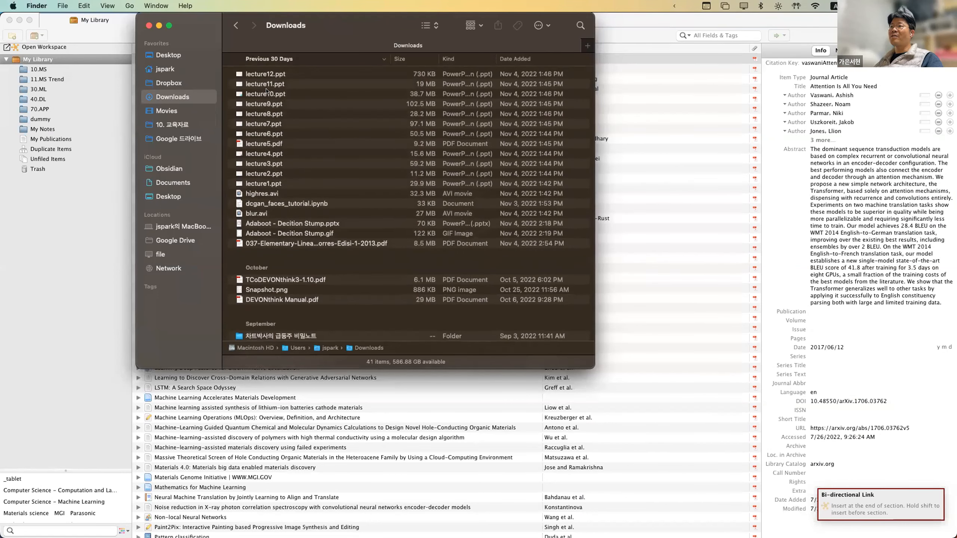
Return to Obsidian and delete line2 and line3 with their citations from the Pandoc Test note.
{"action": "left_click", "coordinate": [85, 279]}
{"action": "key", "text": "ctrl+Up"}
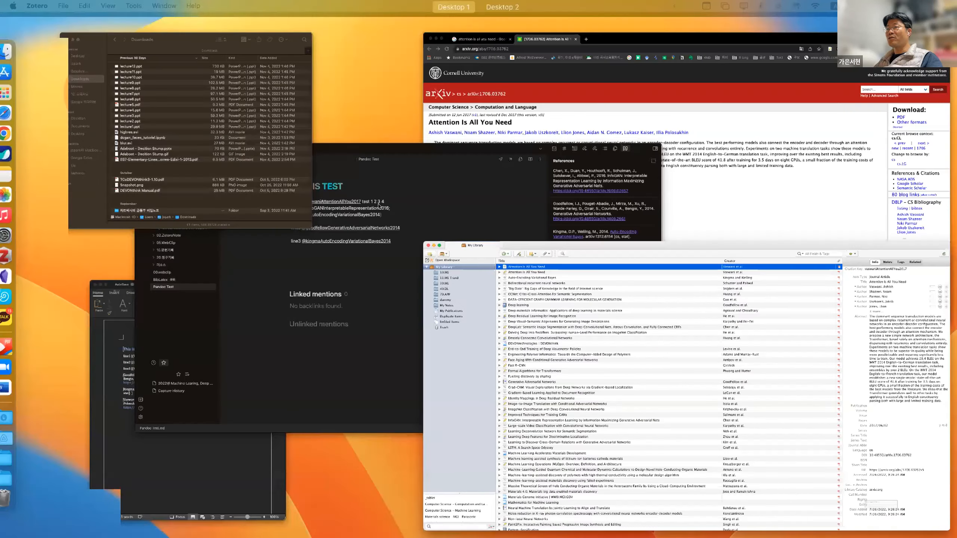
{"action": "left_click", "coordinate": [391, 220]}
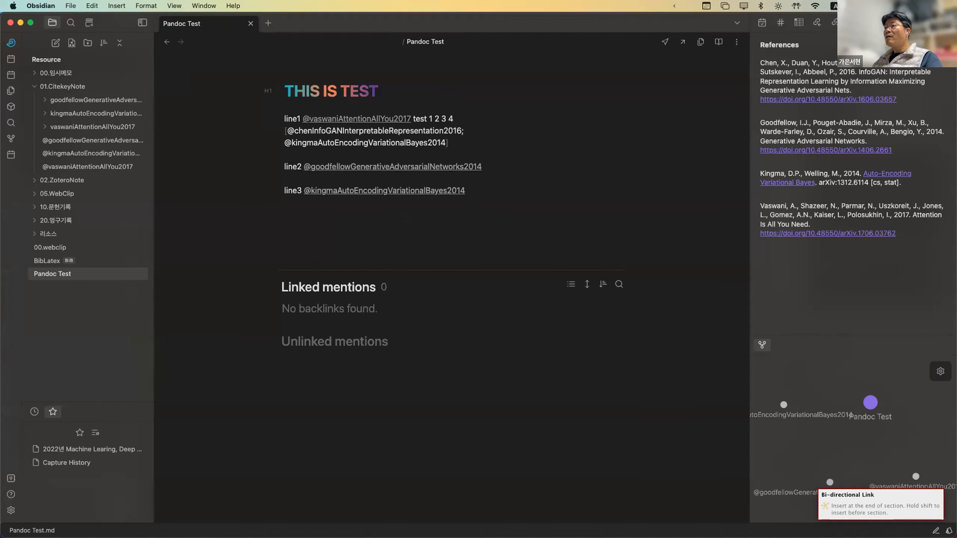
{"action": "key", "text": "super+Left"}
{"action": "key", "text": "shift+Down"}
{"action": "key", "text": "shift+Down"}
{"action": "key", "text": "shift+Down"}
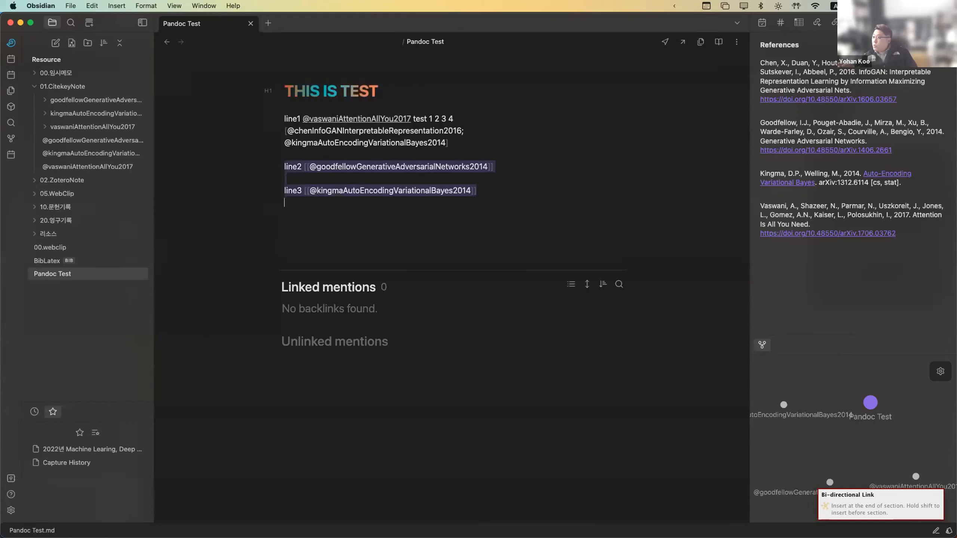
{"action": "key", "text": "BackSpace"}
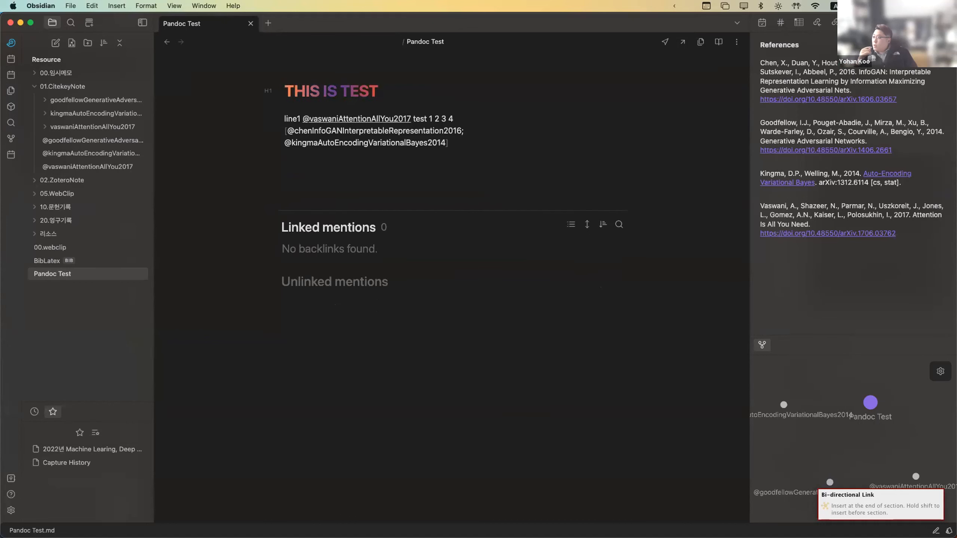
Export the Pandoc Test note as PDF (via LaTeX) with the Pandoc Plugin.
{"action": "key", "text": "super+p"}
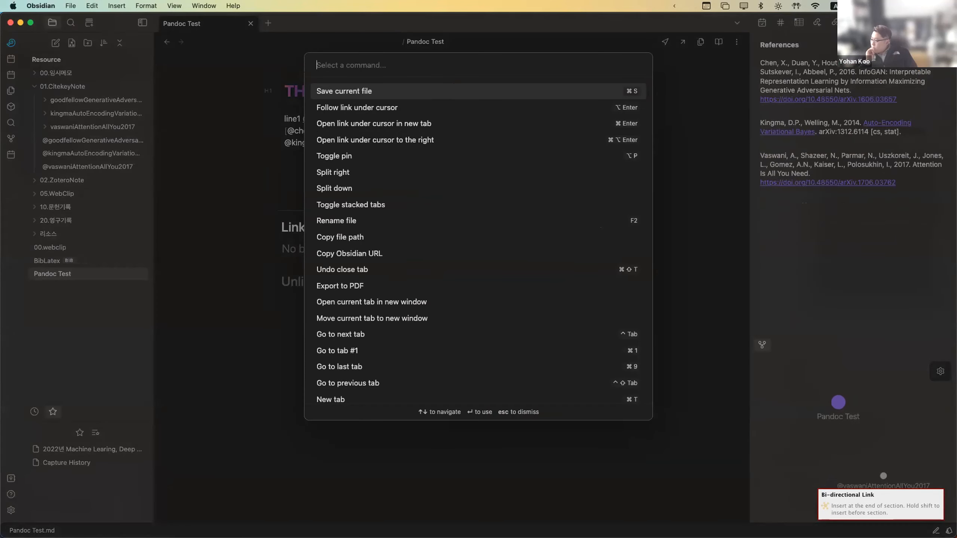
{"action": "type", "text": "pandoc"}
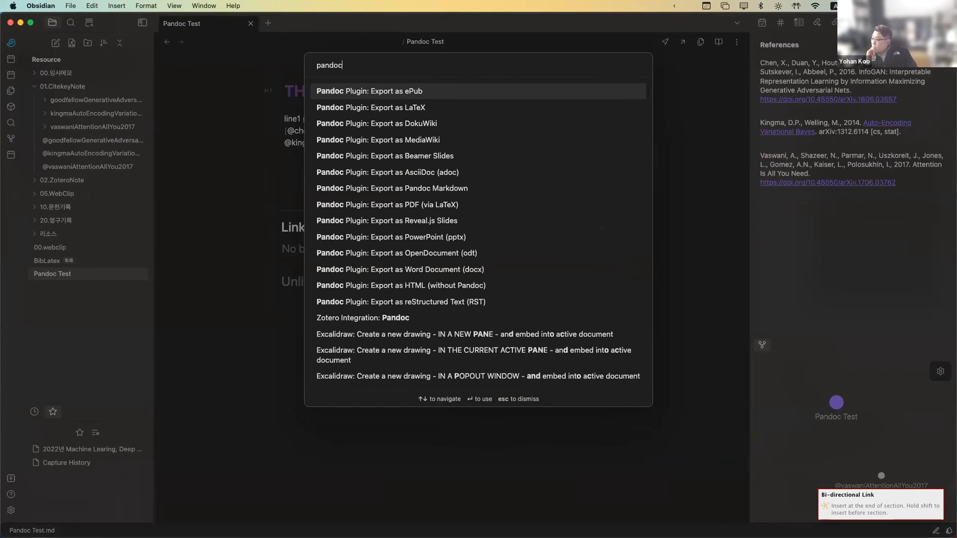
{"action": "key", "text": "Down"}
{"action": "key", "text": "Down"}
{"action": "key", "text": "Down"}
{"action": "key", "text": "Down"}
{"action": "key", "text": "Down"}
{"action": "key", "text": "Down"}
{"action": "key", "text": "Down"}
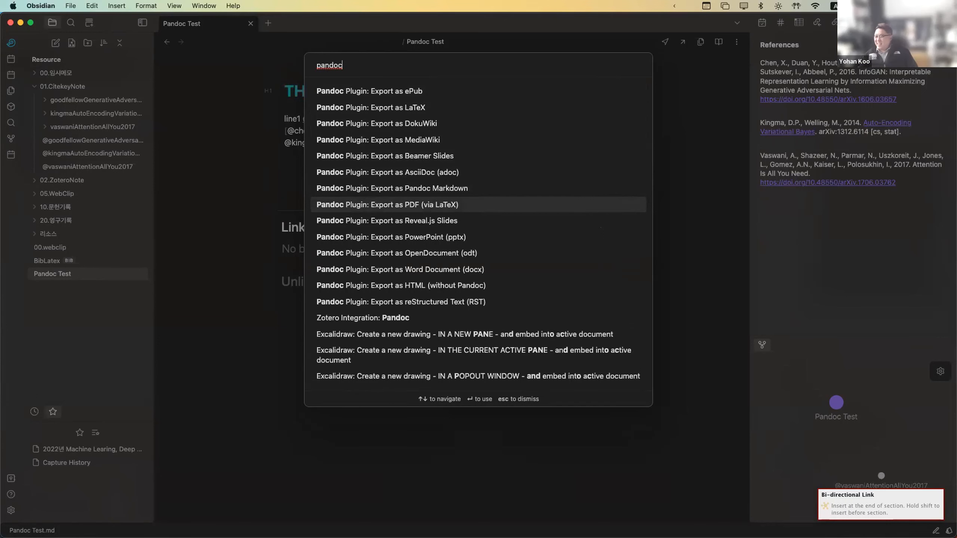
{"action": "key", "text": "Return"}
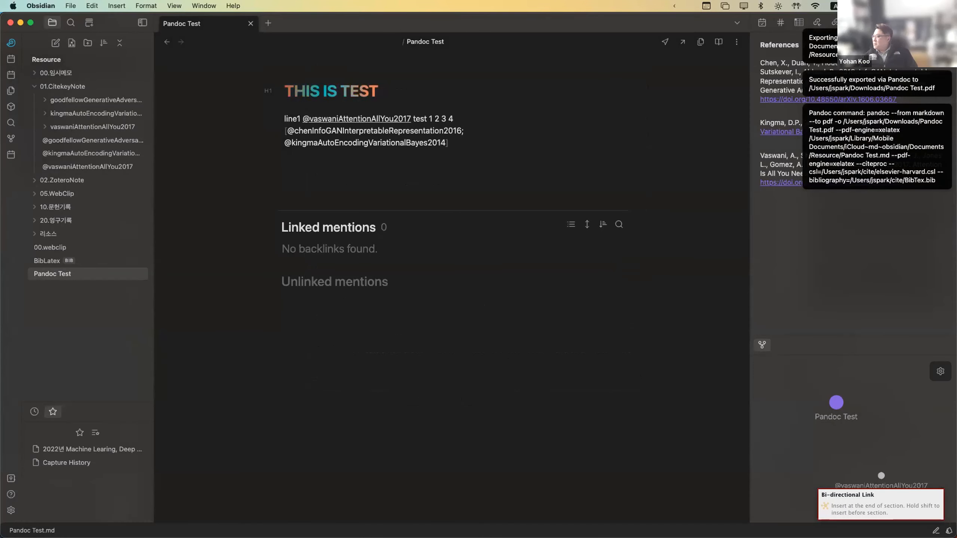
Switch to Finder and preview Pandoc Test.pdf from the Downloads folder.
{"action": "key", "text": "super+Tab"}
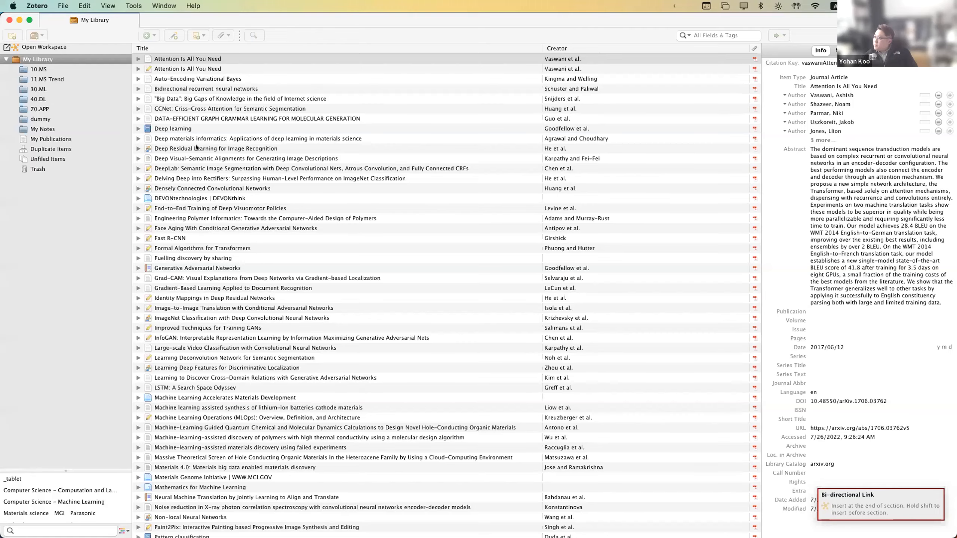
{"action": "key", "text": "ctrl+Up"}
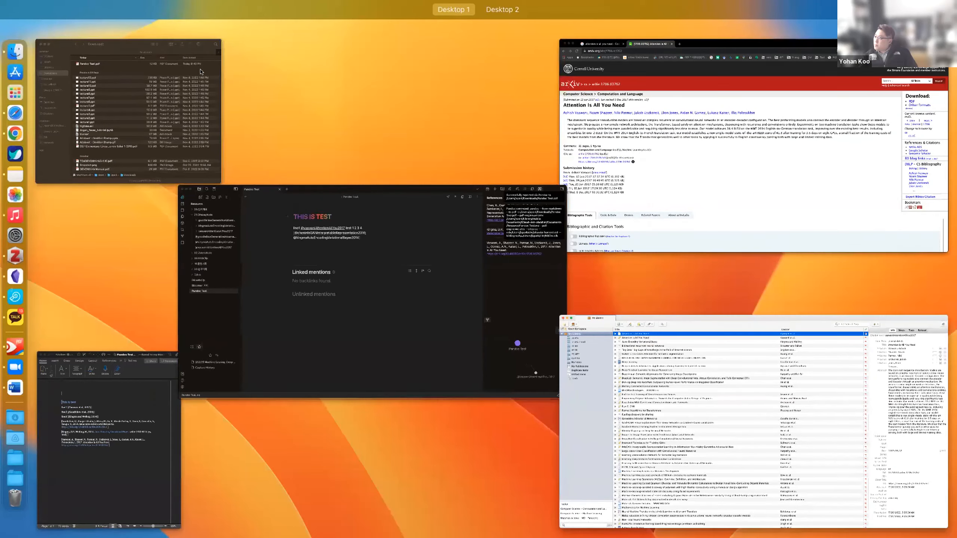
{"action": "left_click", "coordinate": [201, 72]}
{"action": "left_click", "coordinate": [300, 75]}
{"action": "key", "text": "space"}
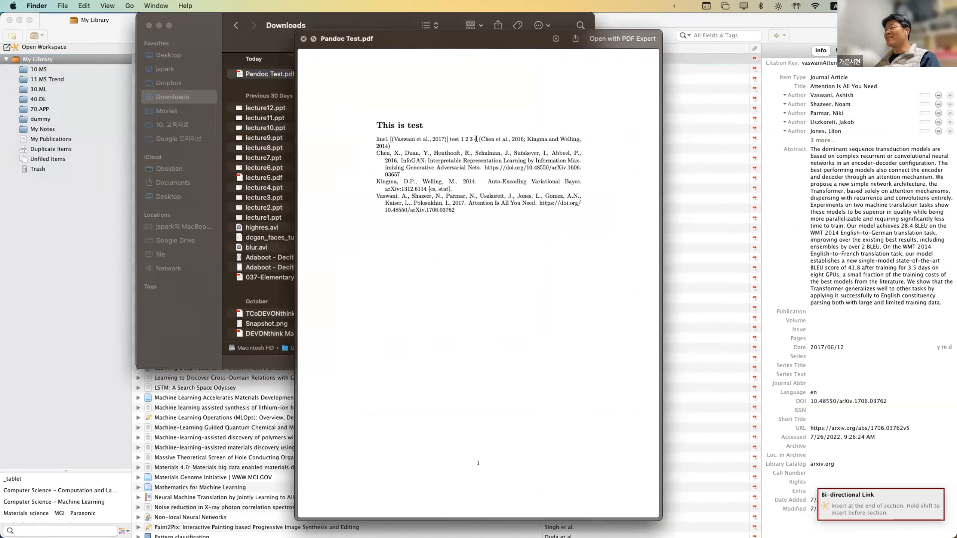
Examine the in-text citations on line1 and the reference list in the Pandoc Test.pdf preview.
{"action": "left_click_drag", "start_coordinate": [356, 139], "coordinate": [357, 140]}
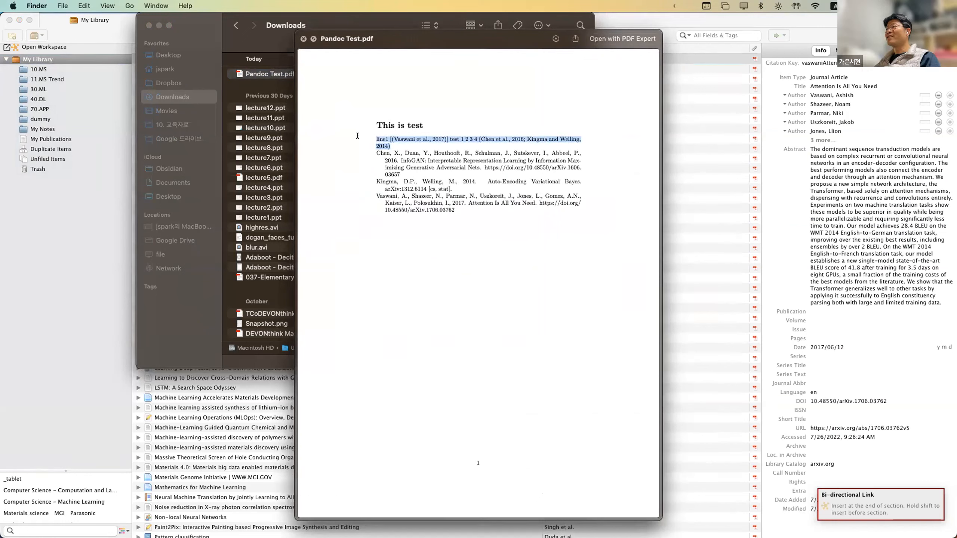
{"action": "left_click", "coordinate": [519, 220]}
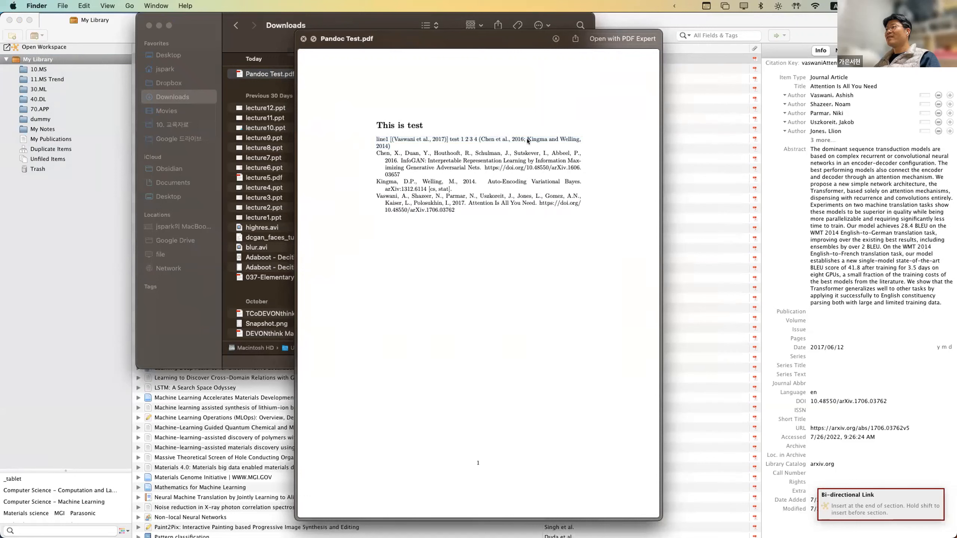
{"action": "left_click_drag", "start_coordinate": [526, 139], "coordinate": [381, 147]}
{"action": "left_click", "coordinate": [504, 218]}
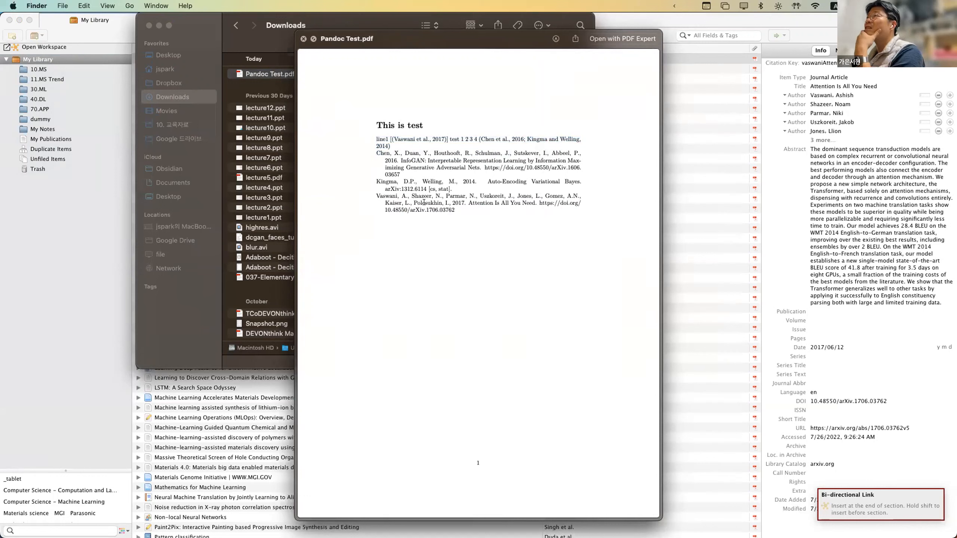
{"action": "left_click_drag", "start_coordinate": [504, 218], "coordinate": [357, 122]}
{"action": "left_click", "coordinate": [444, 219]}
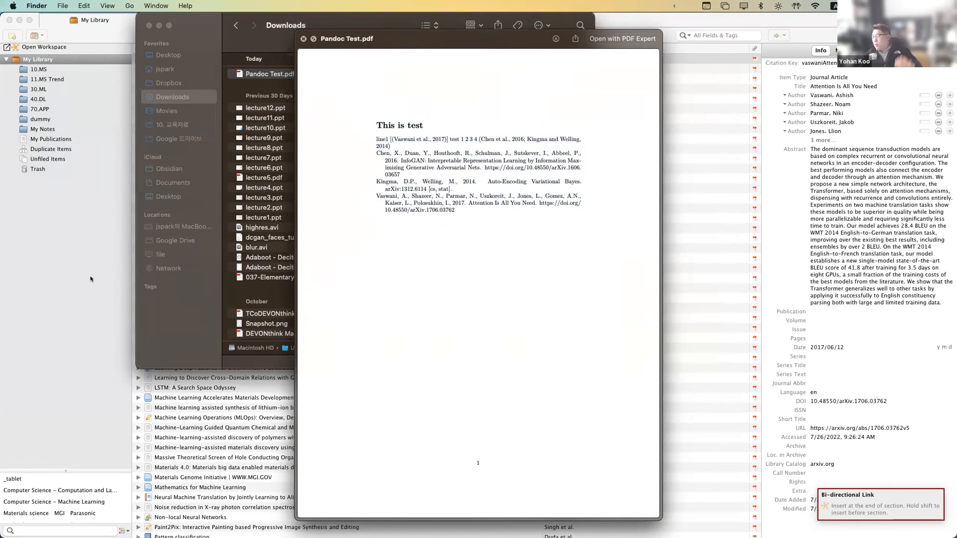
{"action": "key", "text": "ctrl+Up"}
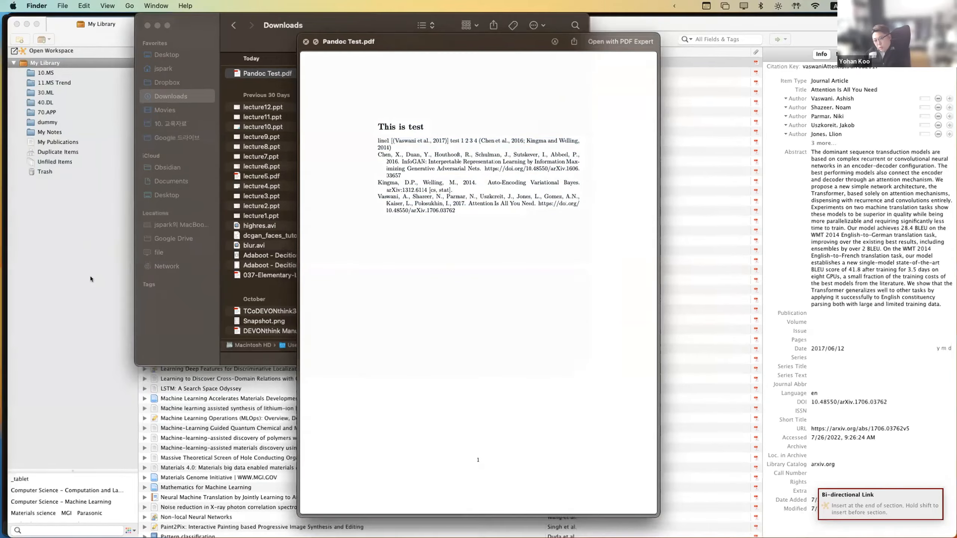
{"action": "left_click", "coordinate": [448, 188]}
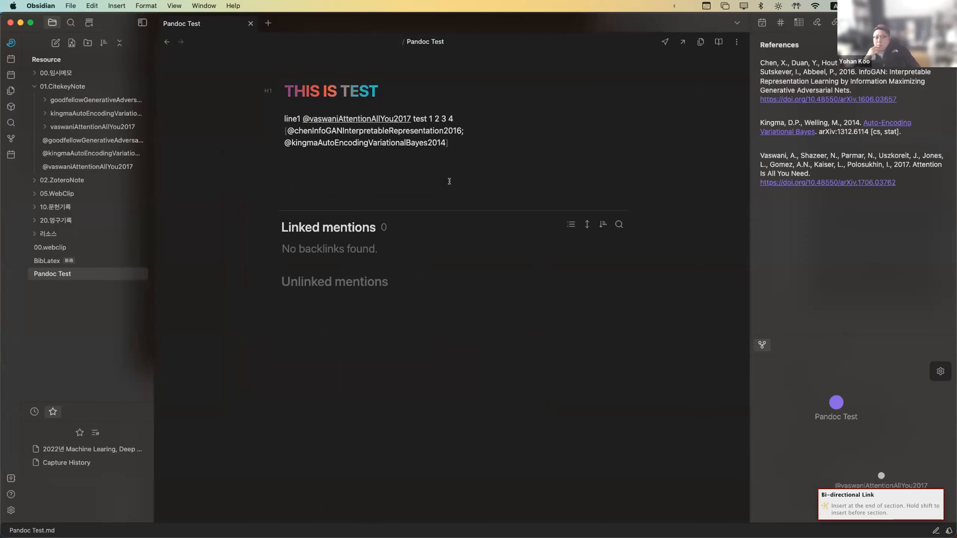
{"action": "key", "text": "ctrl+Up"}
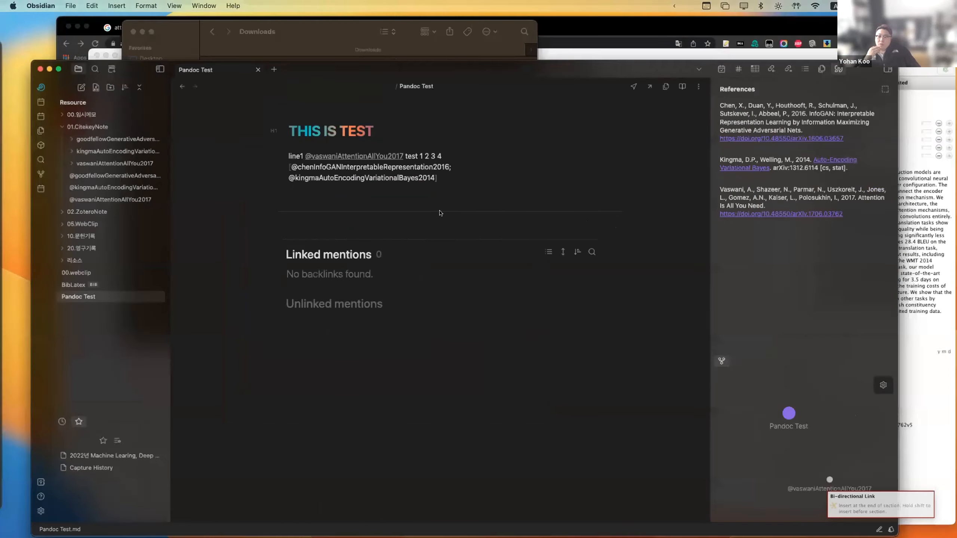
{"action": "left_click", "coordinate": [537, 162]}
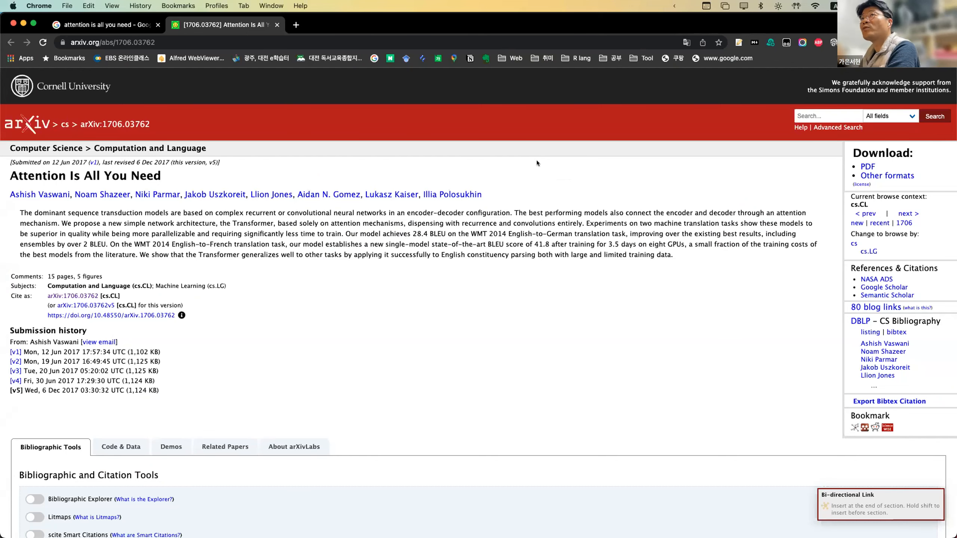
Switch to Zotero, expand the Grad-CAM item, and open its attached PDF to view the annotations.
{"action": "key", "text": "ctrl+Up"}
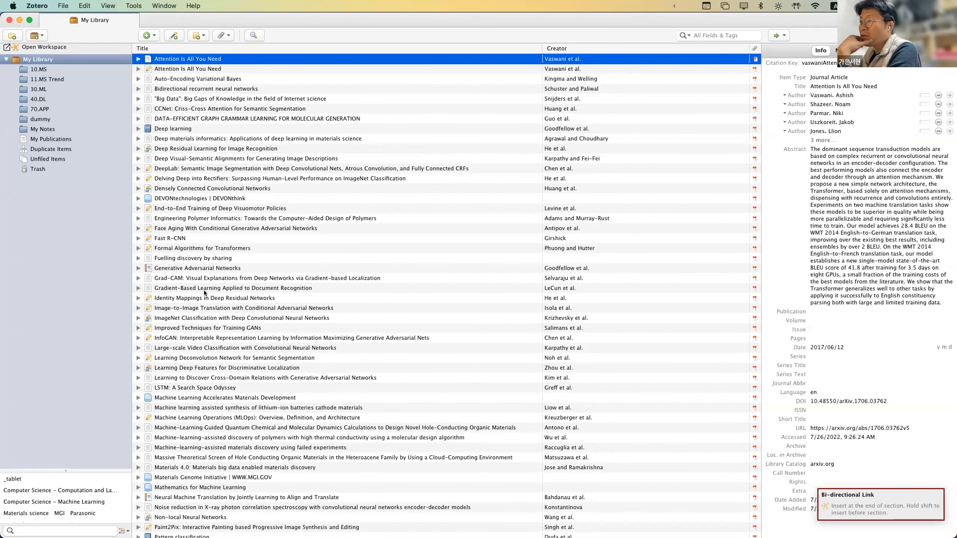
{"action": "left_click_drag", "start_coordinate": [165, 284], "coordinate": [165, 288]}
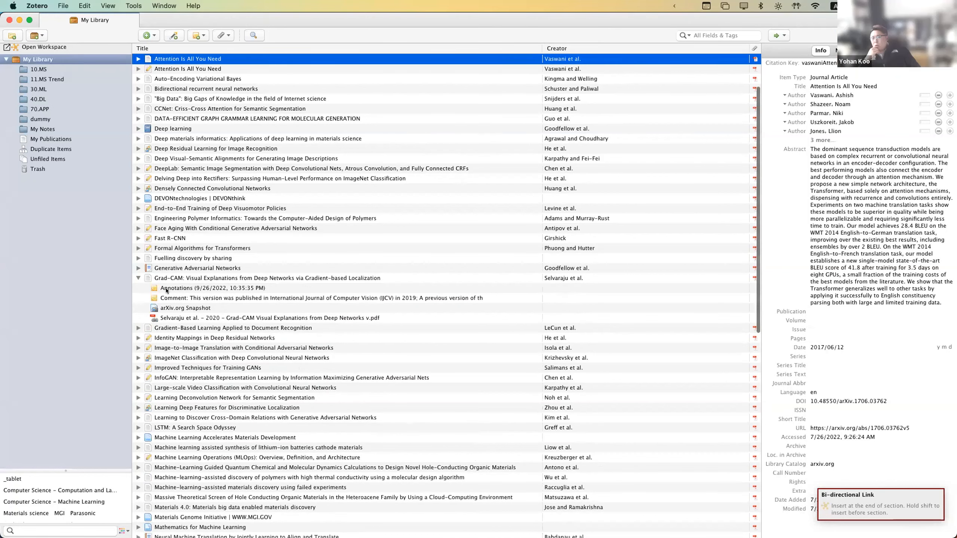
{"action": "double_click", "coordinate": [169, 317]}
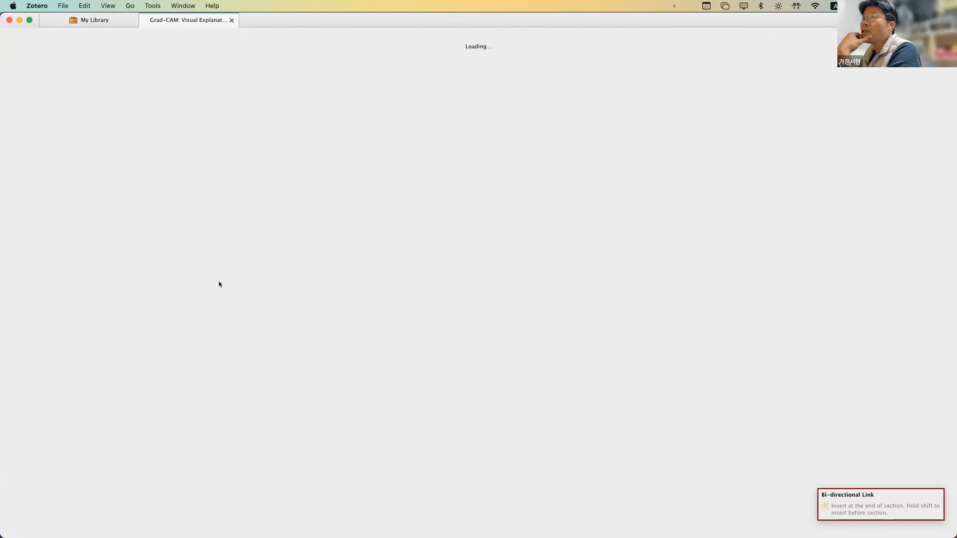
{"action": "left_click", "coordinate": [93, 20]}
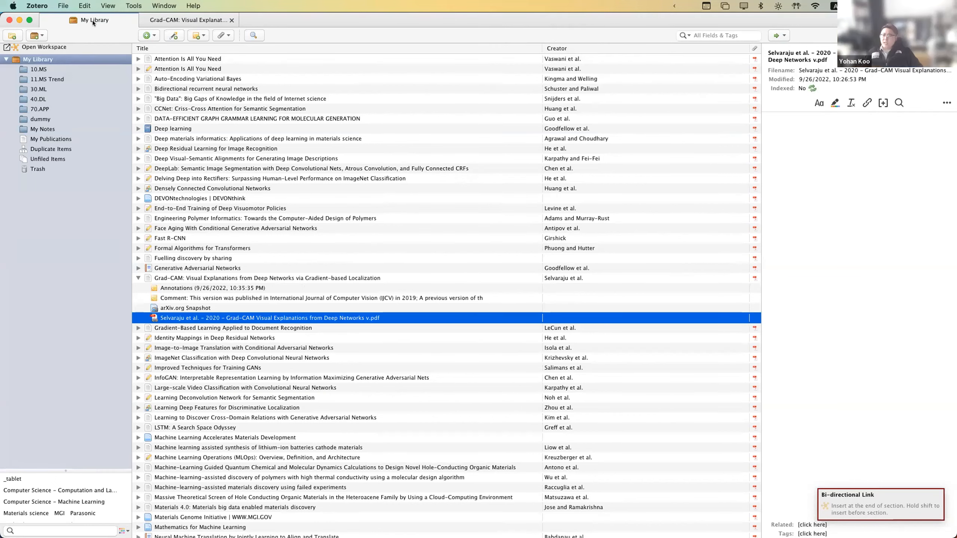
{"action": "left_click", "coordinate": [195, 21]}
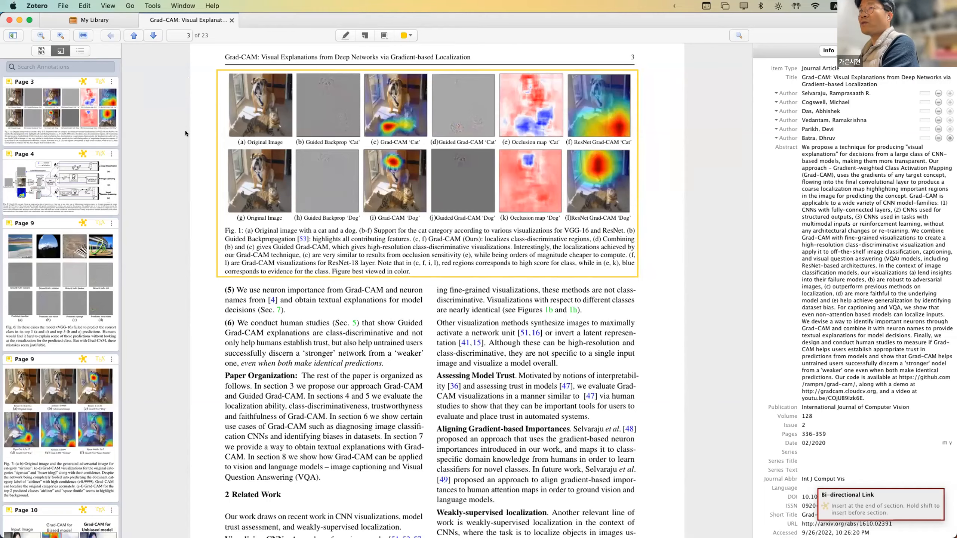
Switch to Obsidian, review the Citations plugin's database and template settings, and open the Zotero Integration settings.
{"action": "key", "text": "ctrl+Up"}
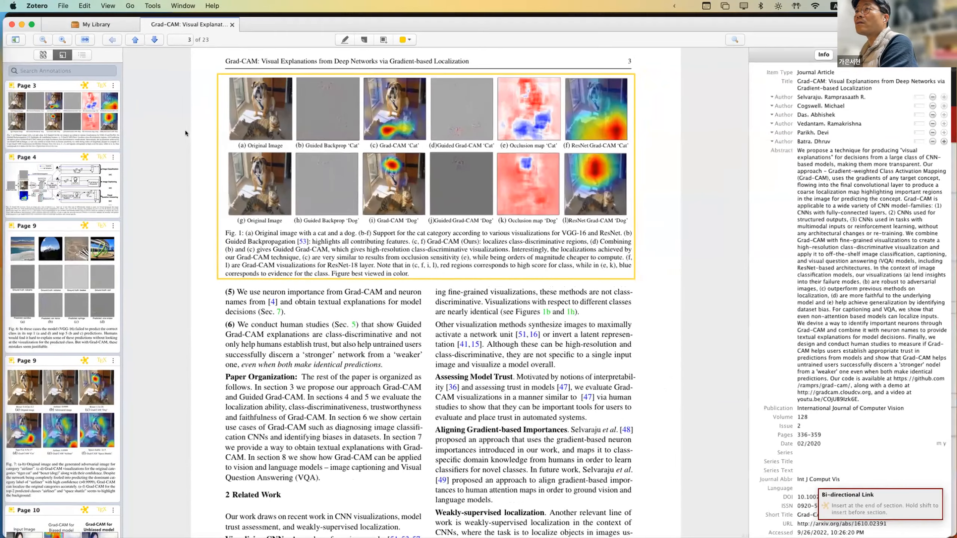
{"action": "left_click", "coordinate": [509, 188]}
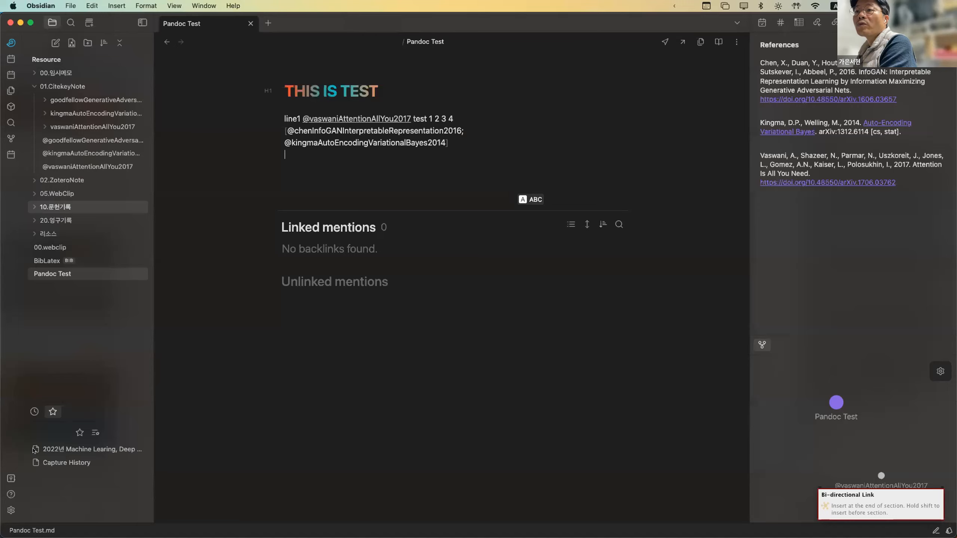
{"action": "left_click", "coordinate": [11, 510]}
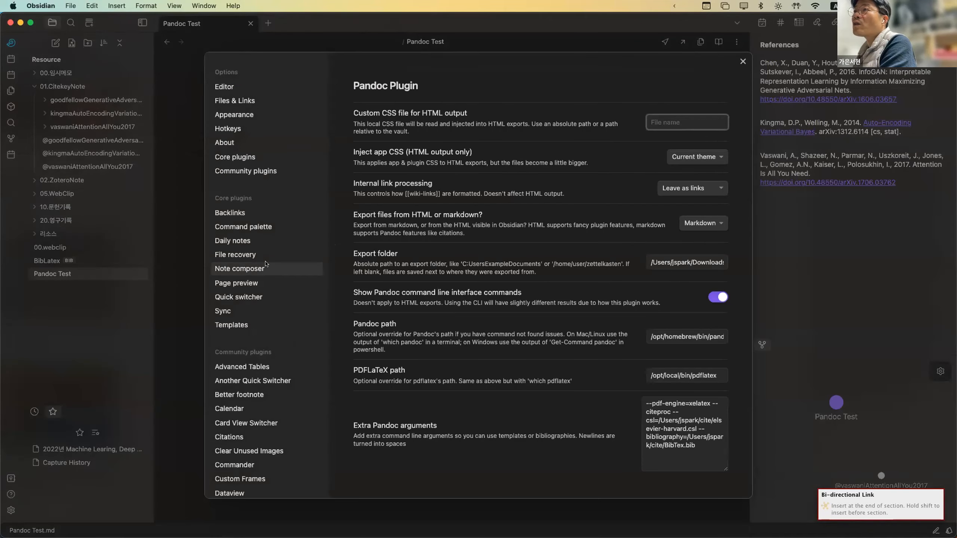
{"action": "scroll", "coordinate": [265, 264], "scroll_direction": "down", "scroll_amount": 10}
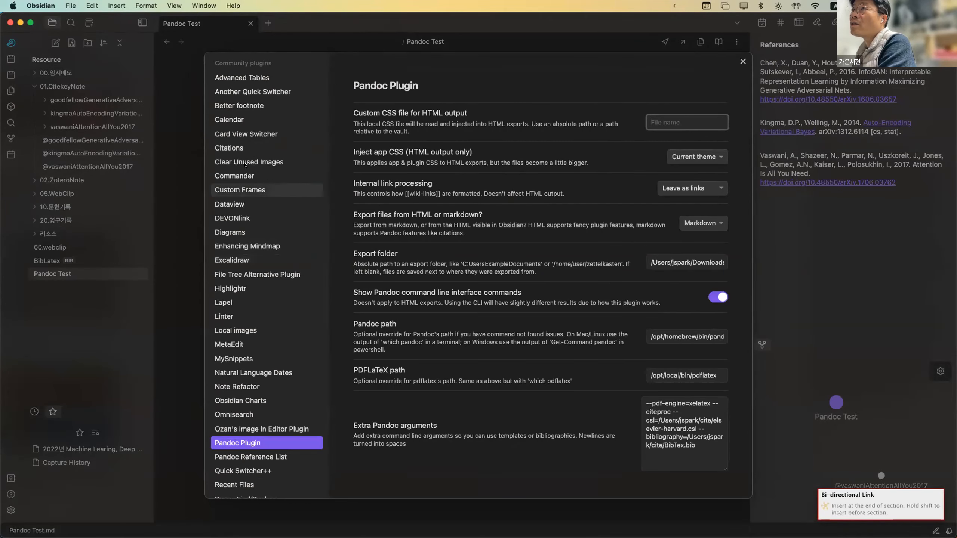
{"action": "left_click", "coordinate": [234, 147]}
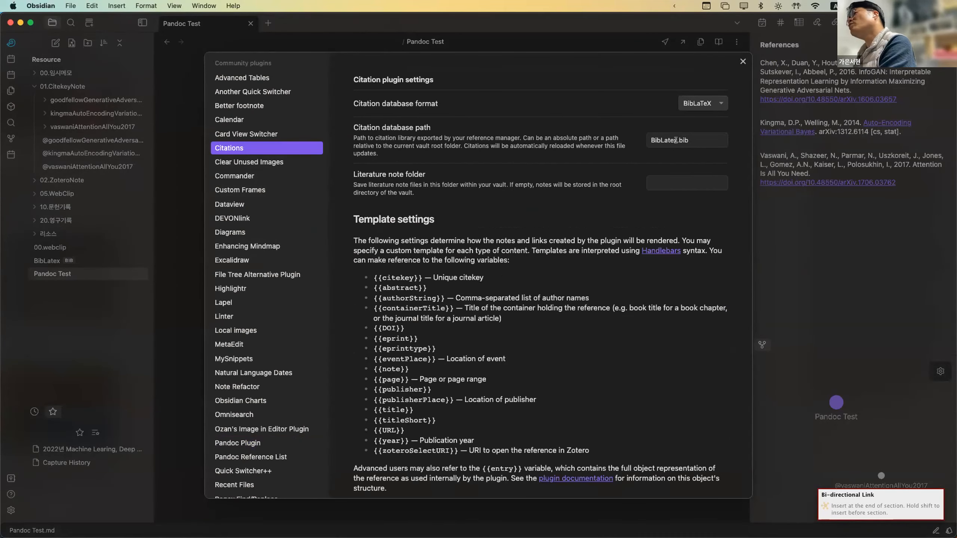
{"action": "scroll", "coordinate": [625, 199], "scroll_direction": "down", "scroll_amount": 8}
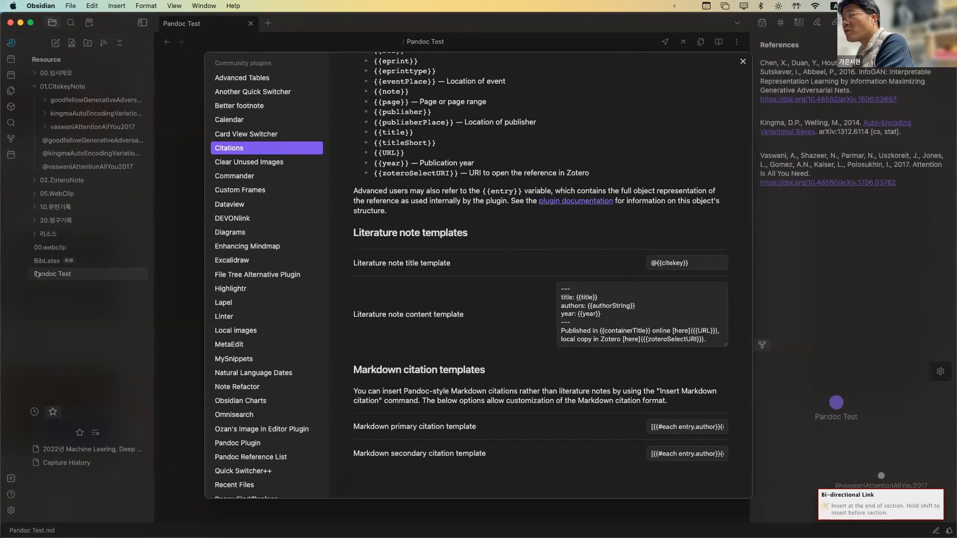
{"action": "scroll", "coordinate": [256, 309], "scroll_direction": "down", "scroll_amount": 4}
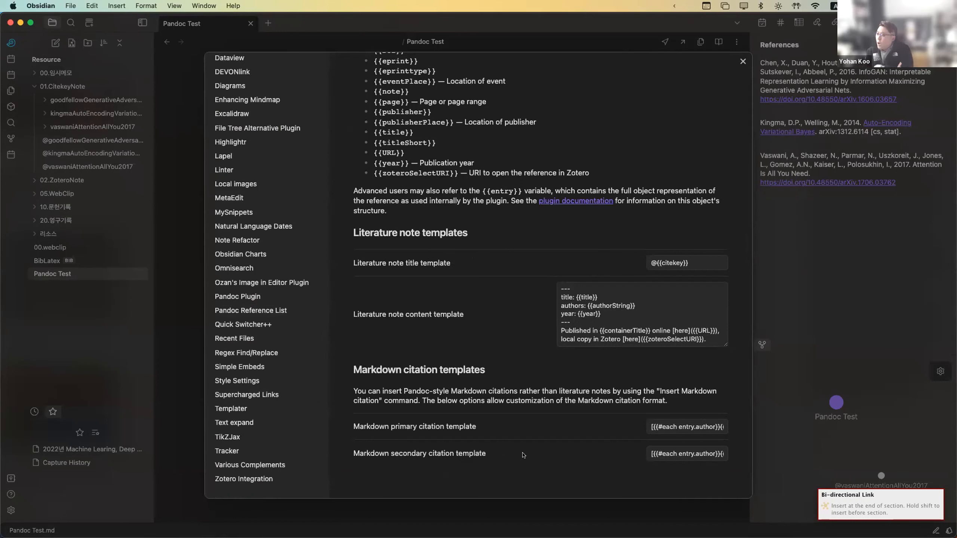
{"action": "left_click", "coordinate": [248, 483]}
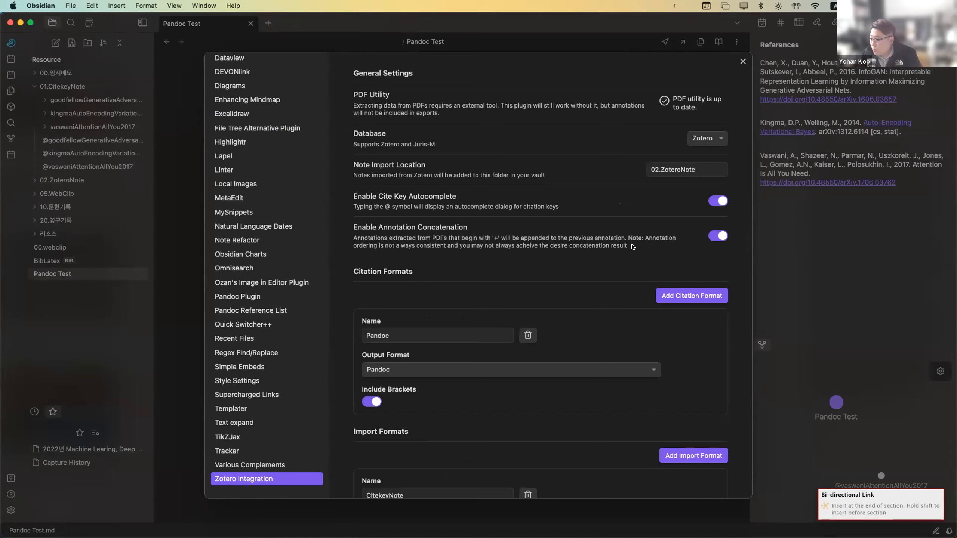
Switch to the Zotero library, show the 10.MS collection, and collapse the "Perspective: Materials informatics and big data" item.
{"action": "key", "text": "ctrl+Up"}
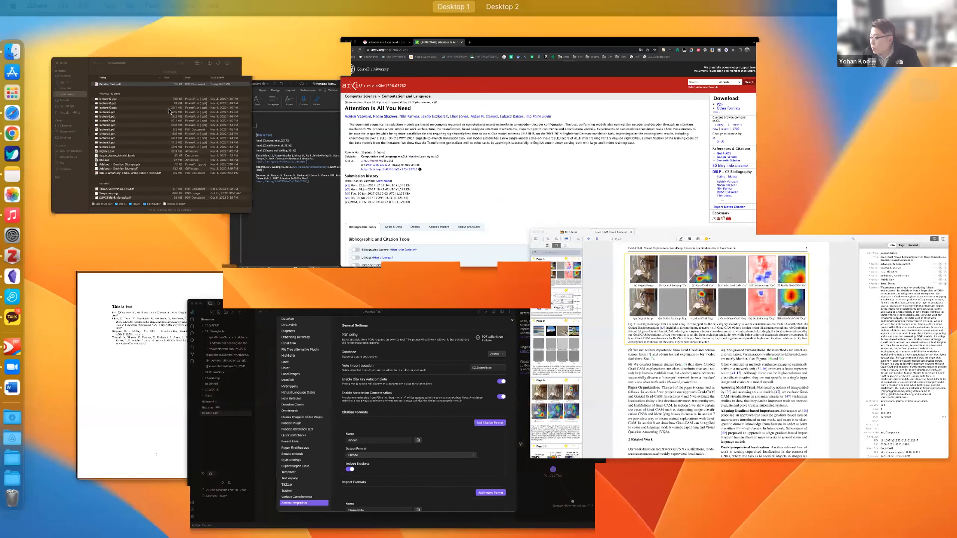
{"action": "left_click", "coordinate": [99, 21]}
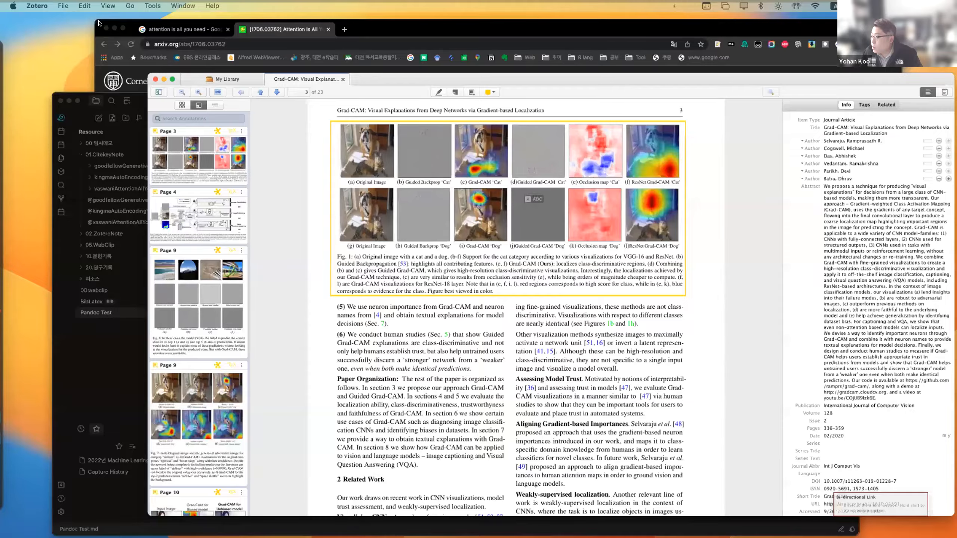
{"action": "left_click", "coordinate": [99, 21]}
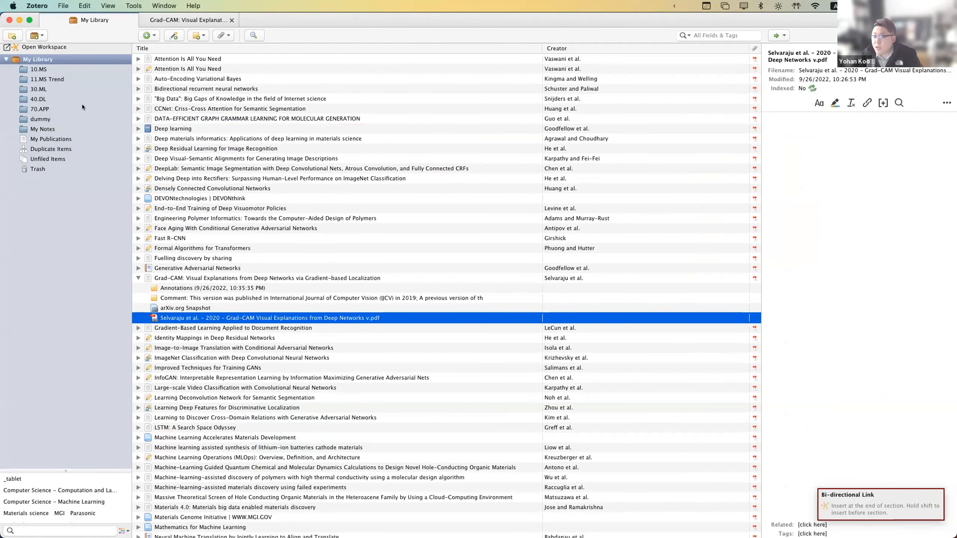
{"action": "left_click", "coordinate": [42, 70]}
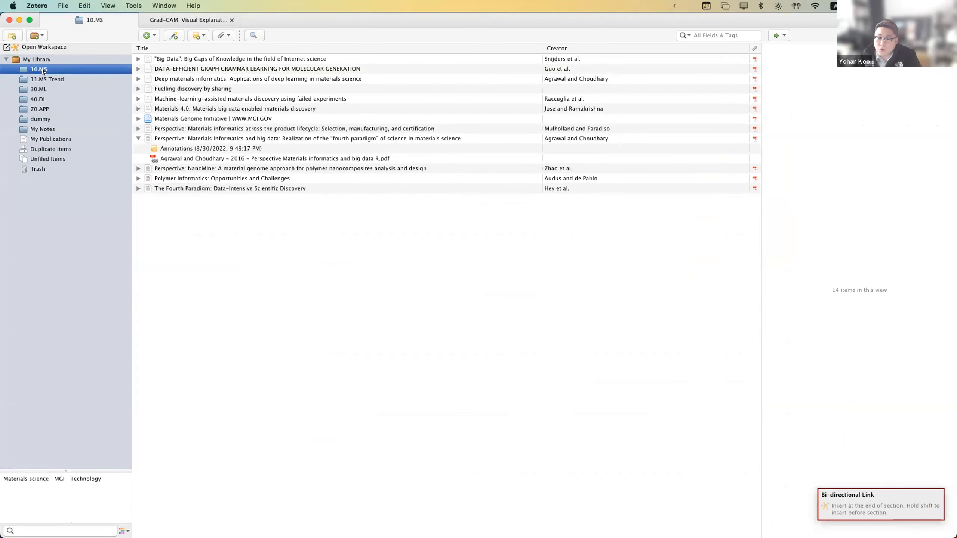
{"action": "left_click", "coordinate": [138, 138]}
{"action": "left_click", "coordinate": [138, 138]}
{"action": "left_click", "coordinate": [138, 138]}
Return to Obsidian and review Zotero Integration's citation format, CitekeyNote import format, template file, bibliography style, and image settings.
{"action": "key", "text": "ctrl+Up"}
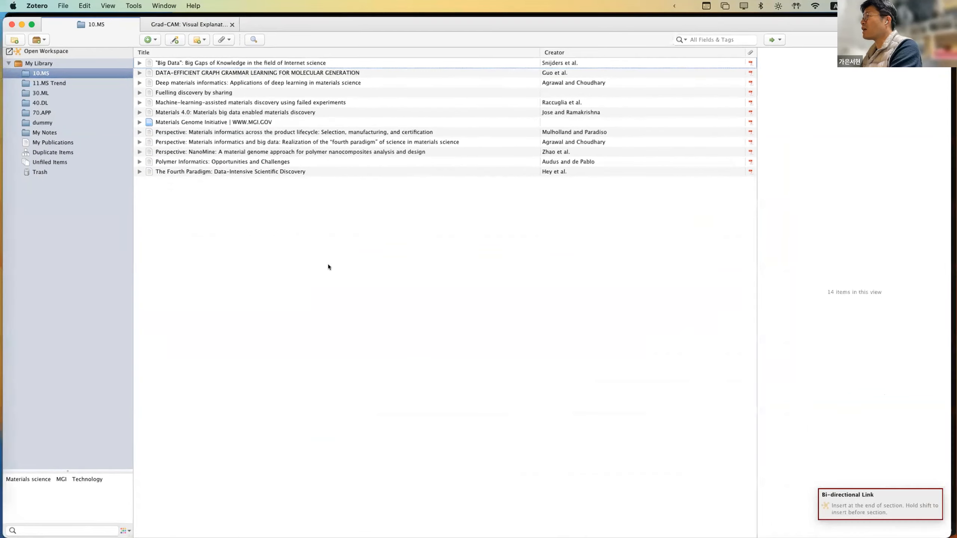
{"action": "left_click", "coordinate": [648, 381]}
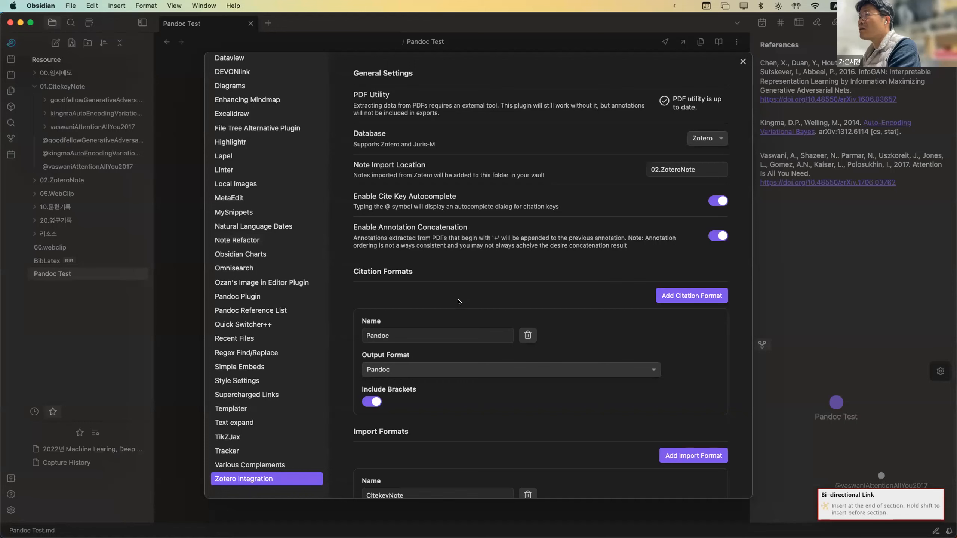
{"action": "scroll", "coordinate": [396, 219], "scroll_direction": "down", "scroll_amount": 5}
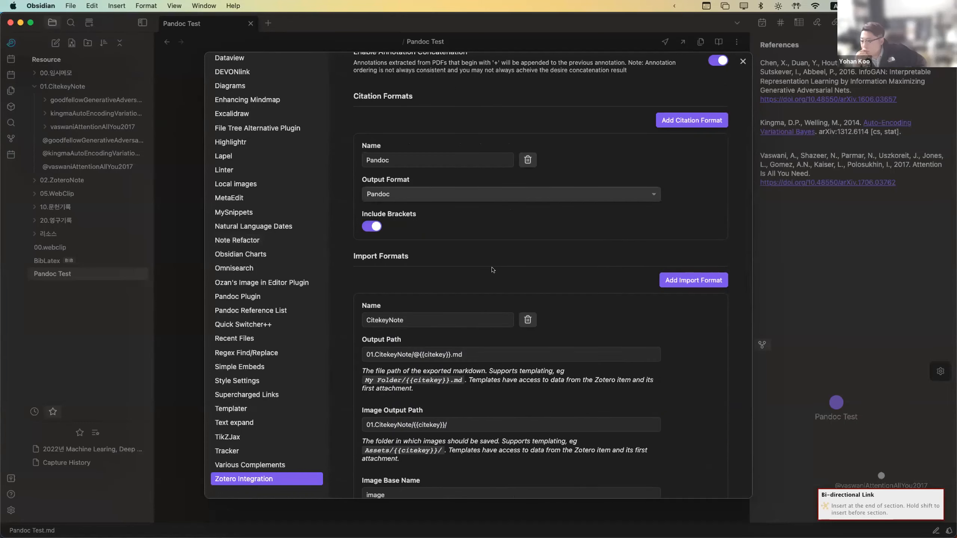
{"action": "scroll", "coordinate": [492, 270], "scroll_direction": "down", "scroll_amount": 8}
{"action": "scroll", "coordinate": [492, 270], "scroll_direction": "up", "scroll_amount": 5}
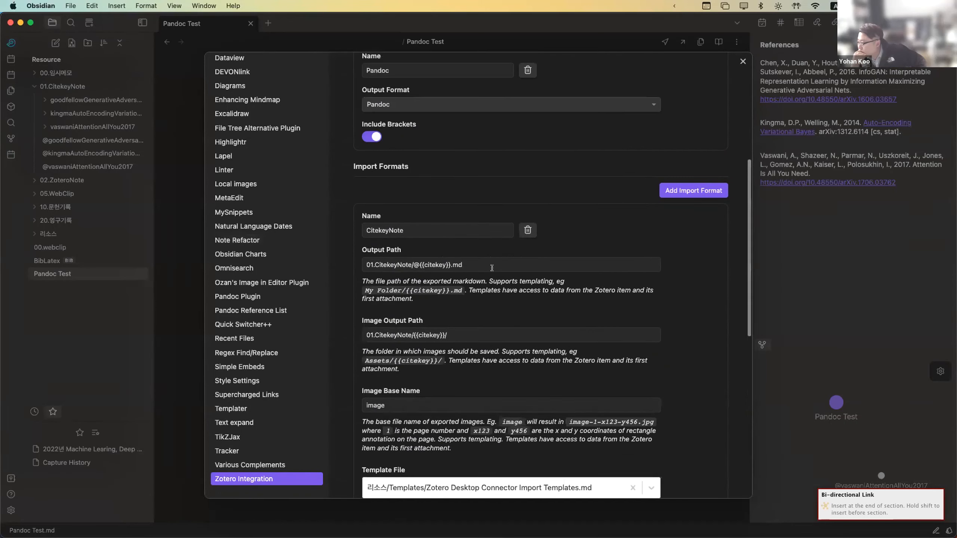
{"action": "scroll", "coordinate": [492, 270], "scroll_direction": "down", "scroll_amount": 6}
{"action": "scroll", "coordinate": [492, 270], "scroll_direction": "down", "scroll_amount": 4}
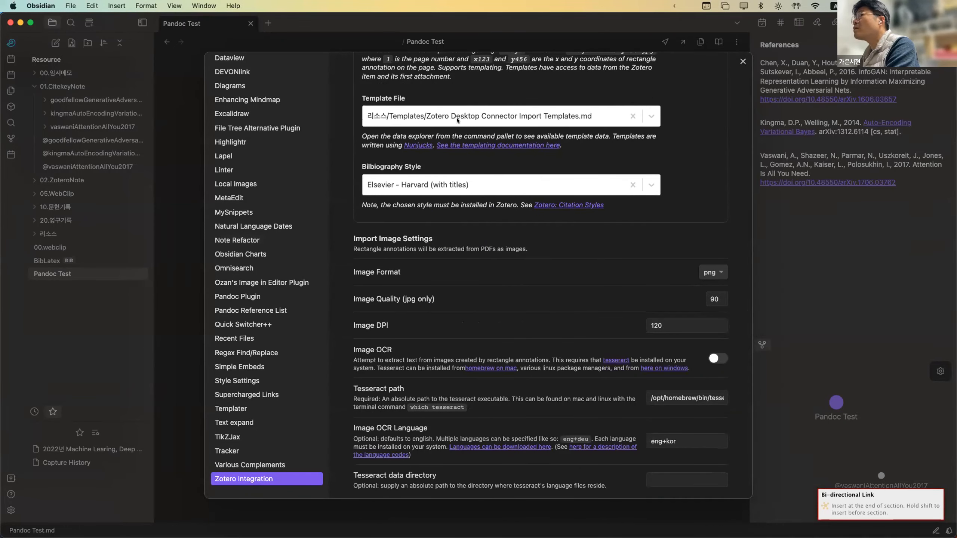
Close the plugin settings and open the Zotero Desktop Connector Import Templates note in the 리소스/Templates folder.
{"action": "left_click", "coordinate": [165, 177]}
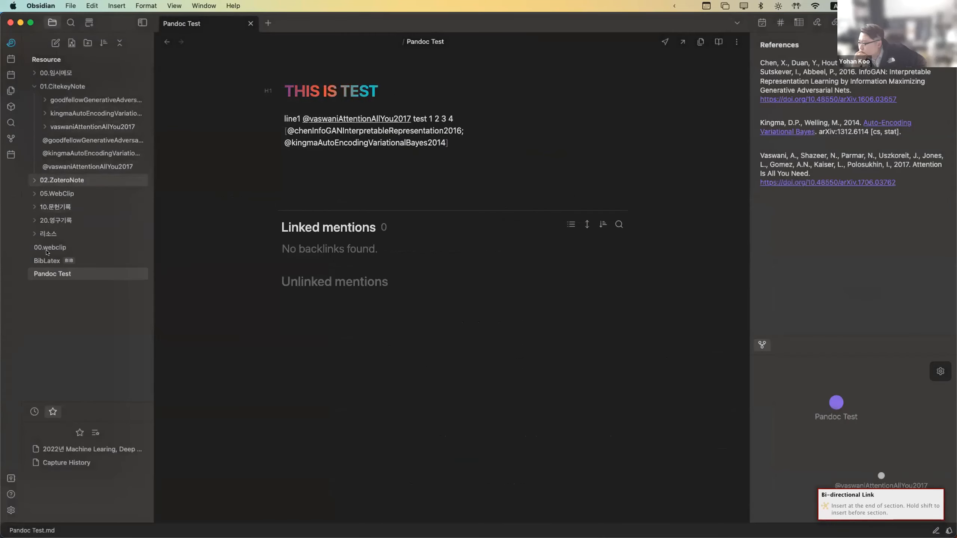
{"action": "left_click", "coordinate": [75, 235]}
{"action": "scroll", "coordinate": [87, 294], "scroll_direction": "down", "scroll_amount": 10}
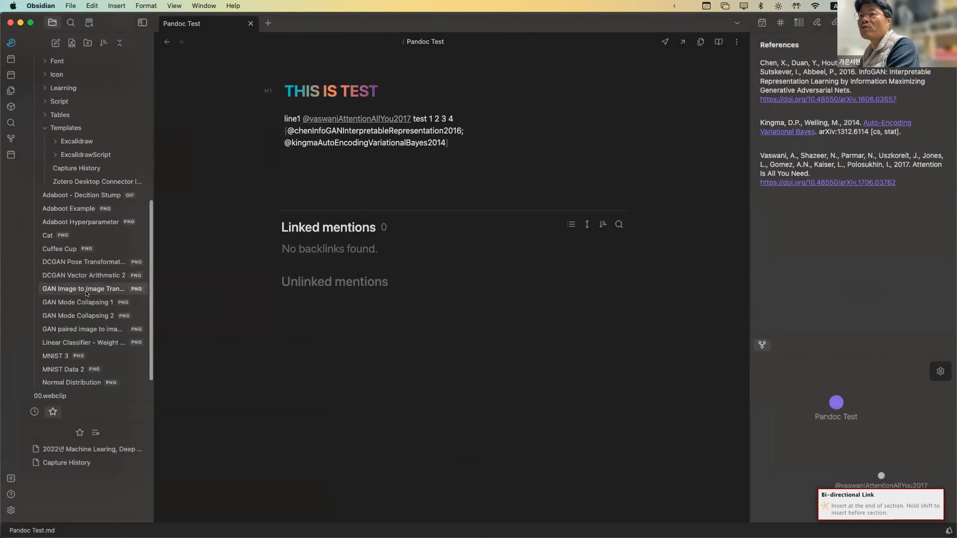
{"action": "scroll", "coordinate": [97, 220], "scroll_direction": "up", "scroll_amount": 3}
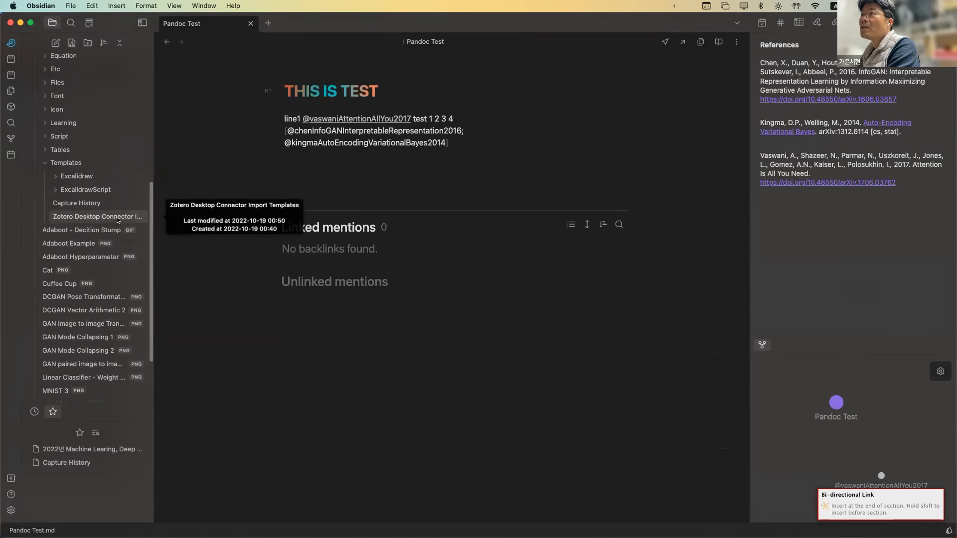
{"action": "left_click", "coordinate": [97, 218]}
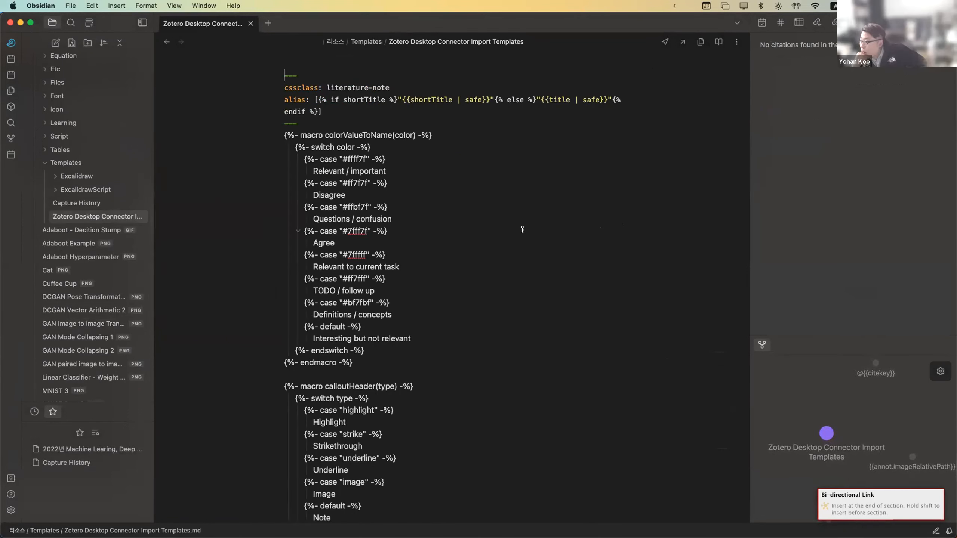
Review the import template's Info callout source and its Annotations section.
{"action": "scroll", "coordinate": [523, 229], "scroll_direction": "down", "scroll_amount": 10}
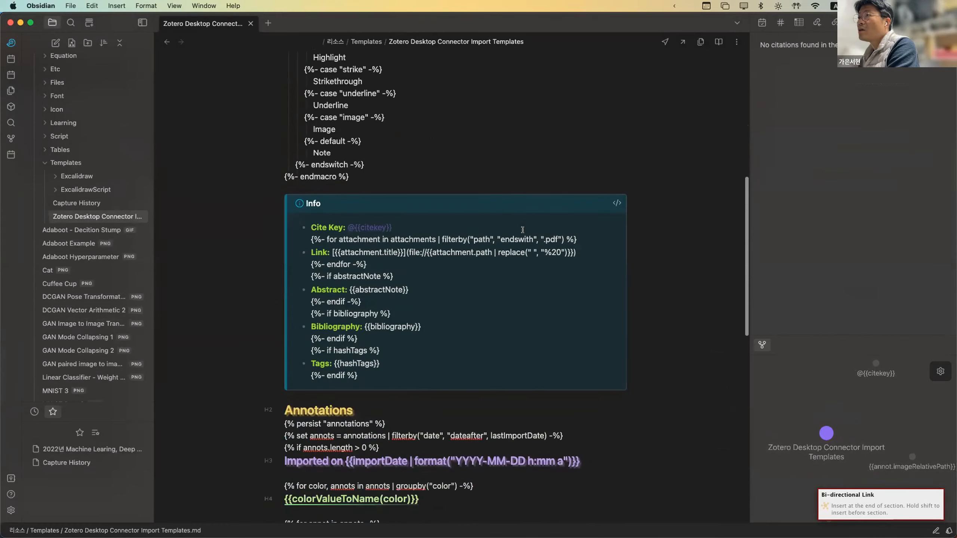
{"action": "left_click", "coordinate": [341, 192]}
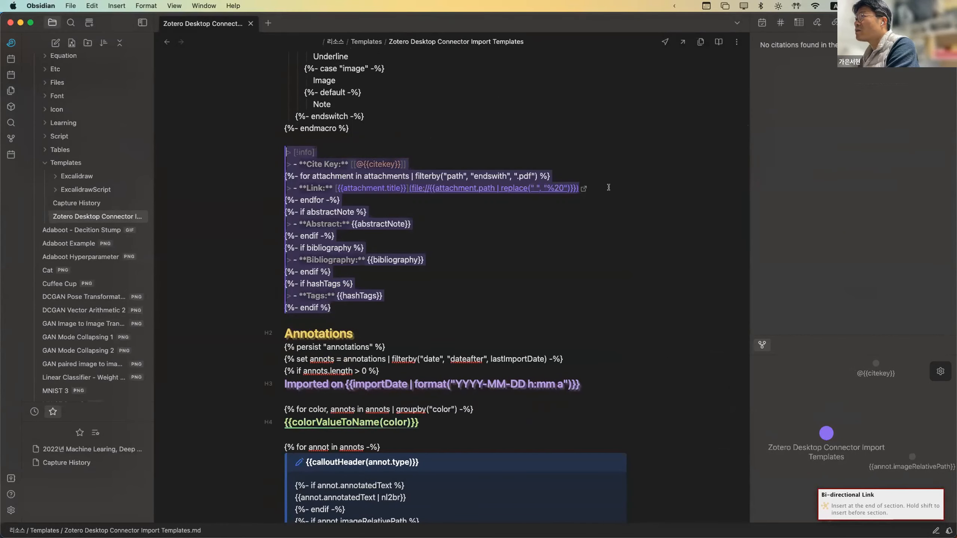
{"action": "left_click", "coordinate": [418, 316]}
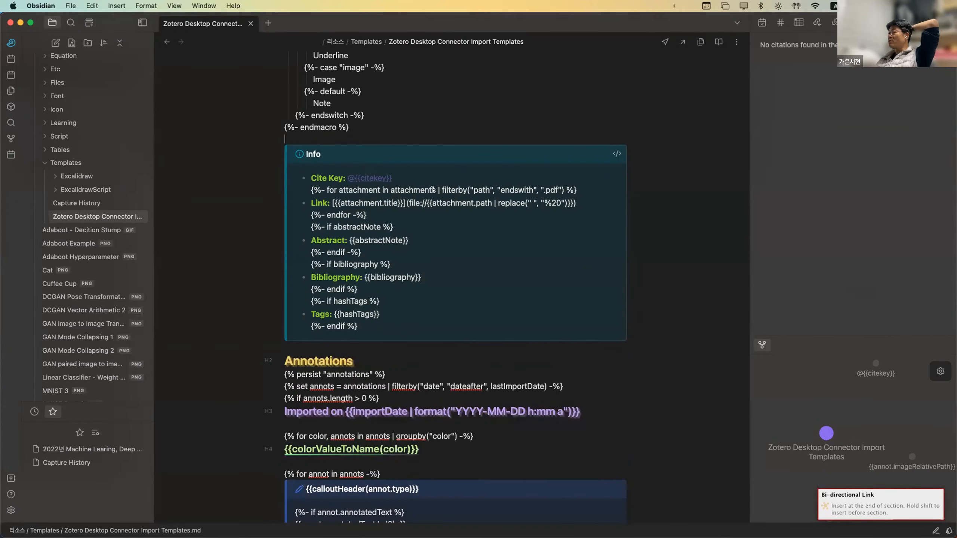
{"action": "scroll", "coordinate": [444, 379], "scroll_direction": "up", "scroll_amount": 1}
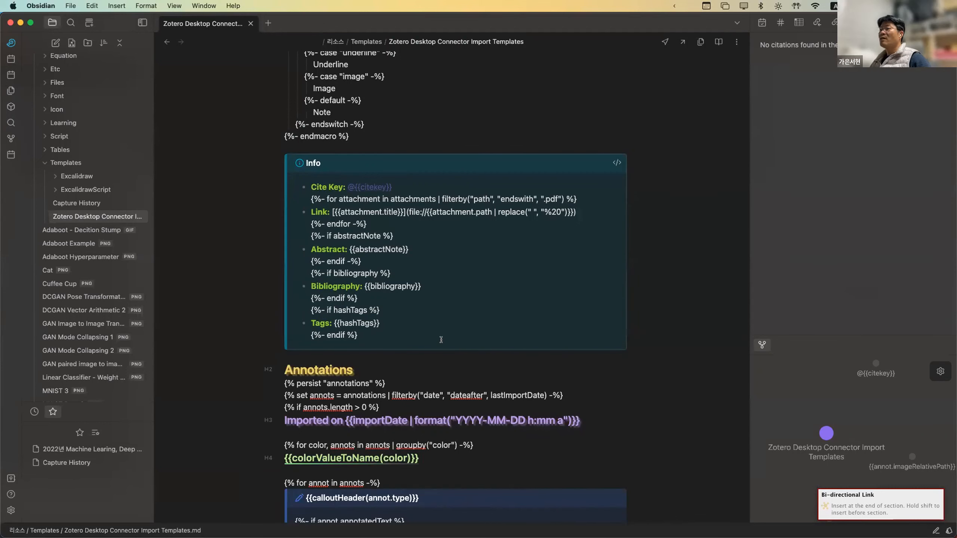
{"action": "scroll", "coordinate": [435, 371], "scroll_direction": "down", "scroll_amount": 6}
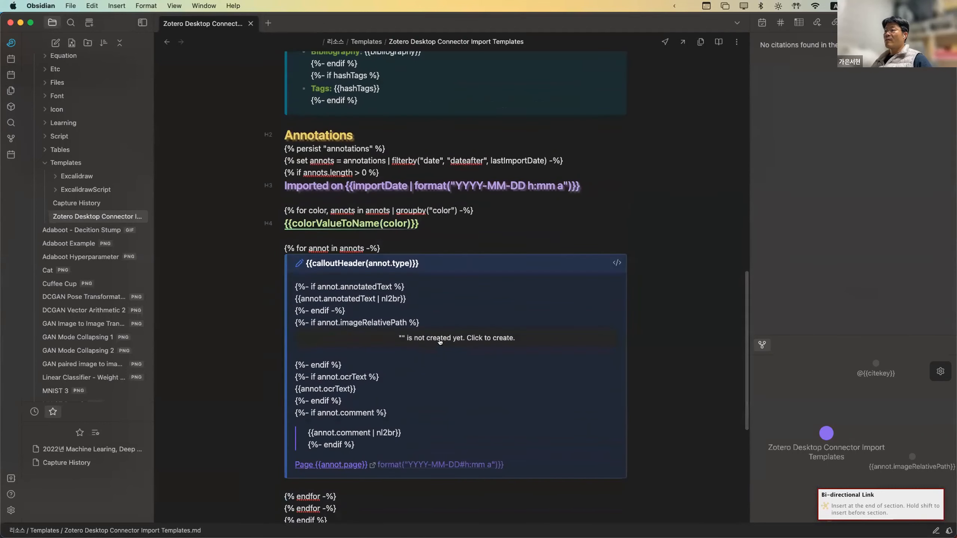
{"action": "scroll", "coordinate": [439, 342], "scroll_direction": "up", "scroll_amount": 10}
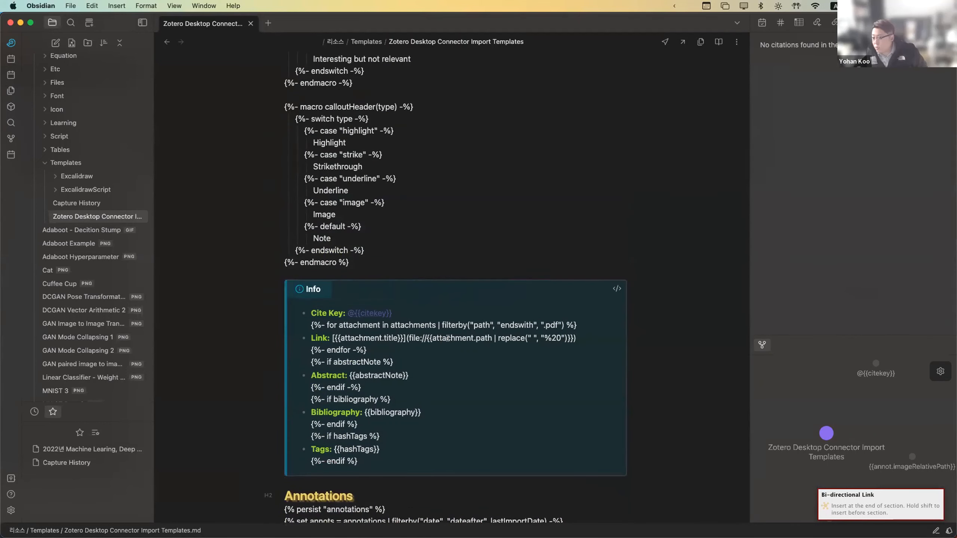
Reveal the Info callout's raw markdown again, return it to the rendered view, and examine the calloutHeader macro above it.
{"action": "left_click", "coordinate": [483, 268]}
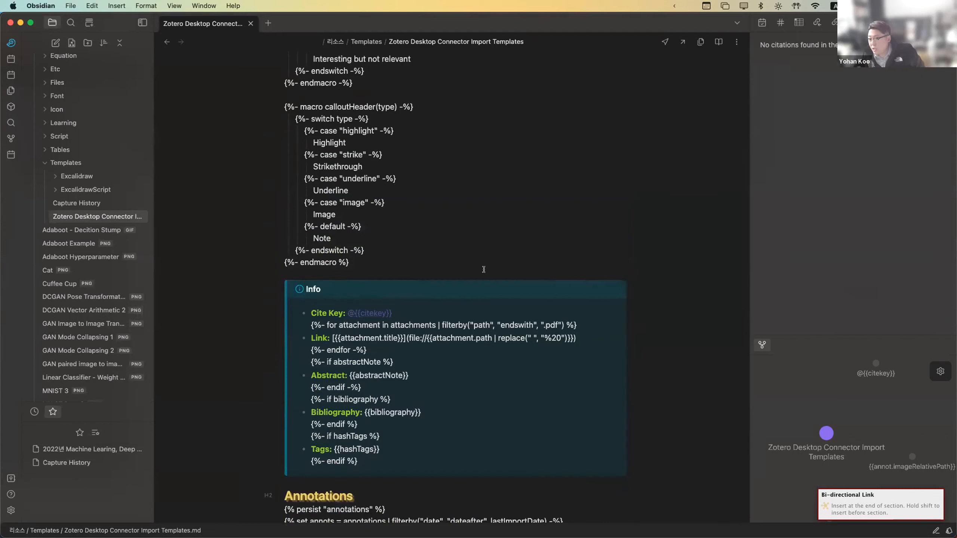
{"action": "key", "text": "Down"}
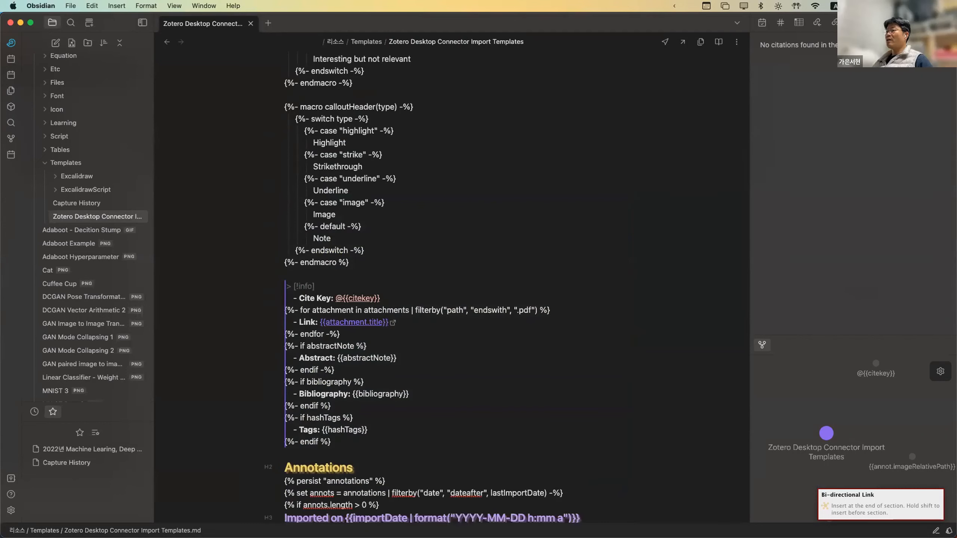
{"action": "left_click", "coordinate": [401, 267]}
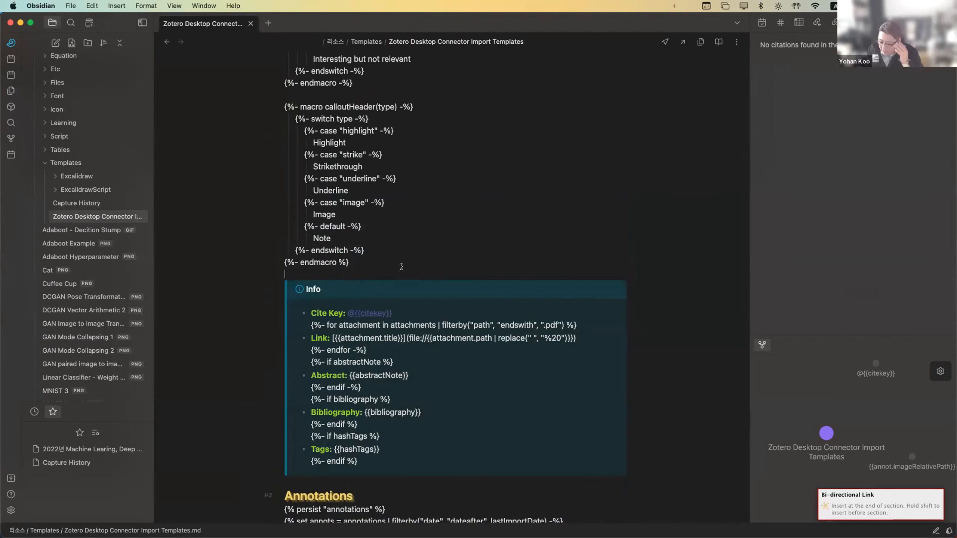
{"action": "left_click", "coordinate": [412, 276]}
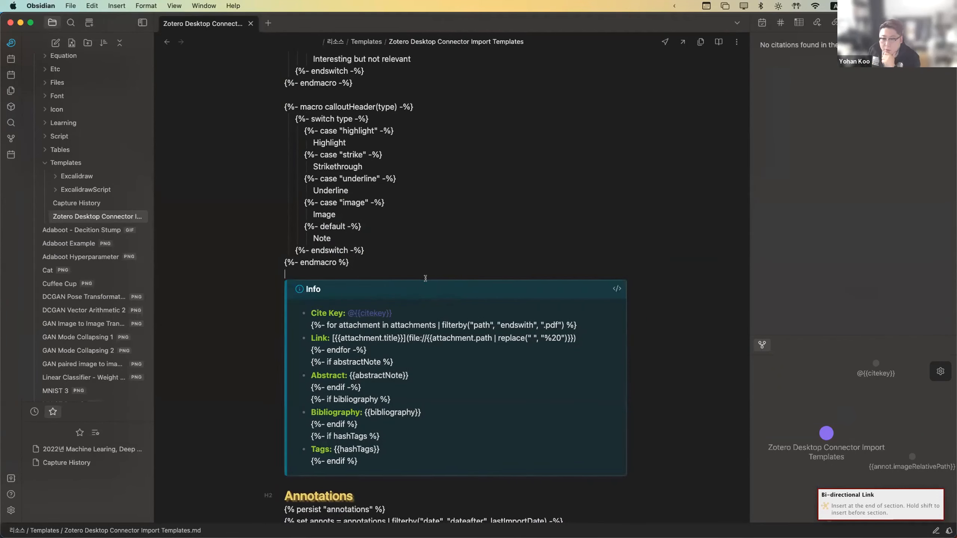
{"action": "scroll", "coordinate": [459, 231], "scroll_direction": "down", "scroll_amount": 1}
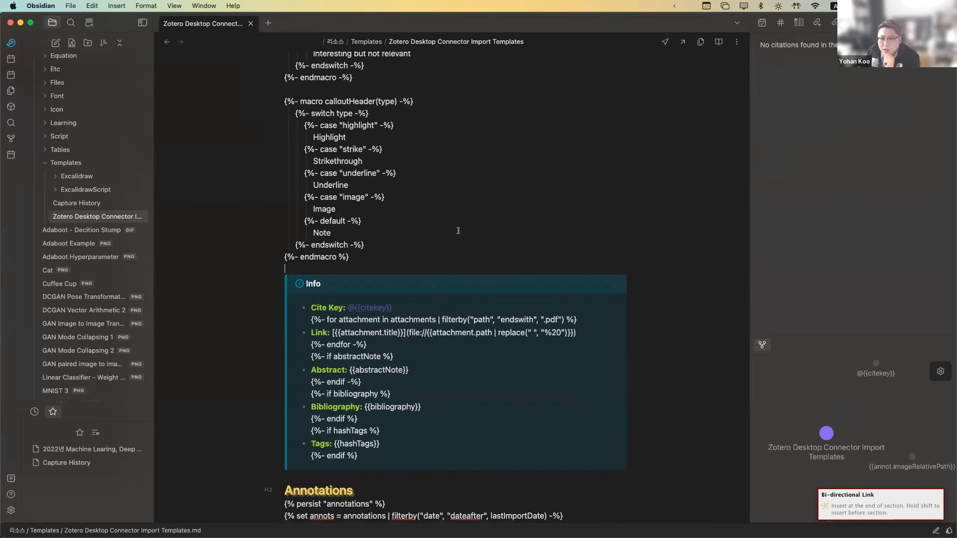
{"action": "scroll", "coordinate": [458, 230], "scroll_direction": "up", "scroll_amount": 1}
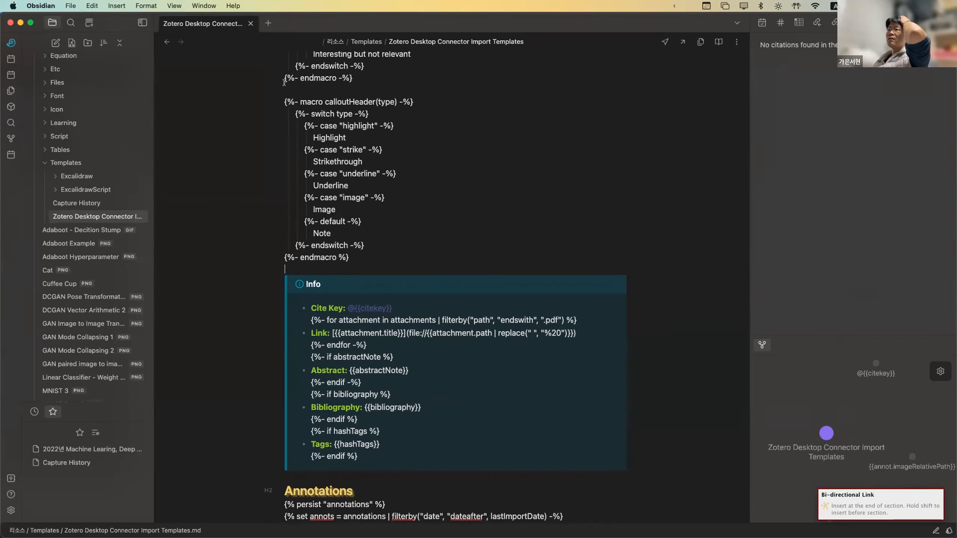
Switch to Alfred Preferences and view the GreekAlphabet, Latex snippets, and MarkDown snippet collections.
{"action": "key", "text": "alt+space"}
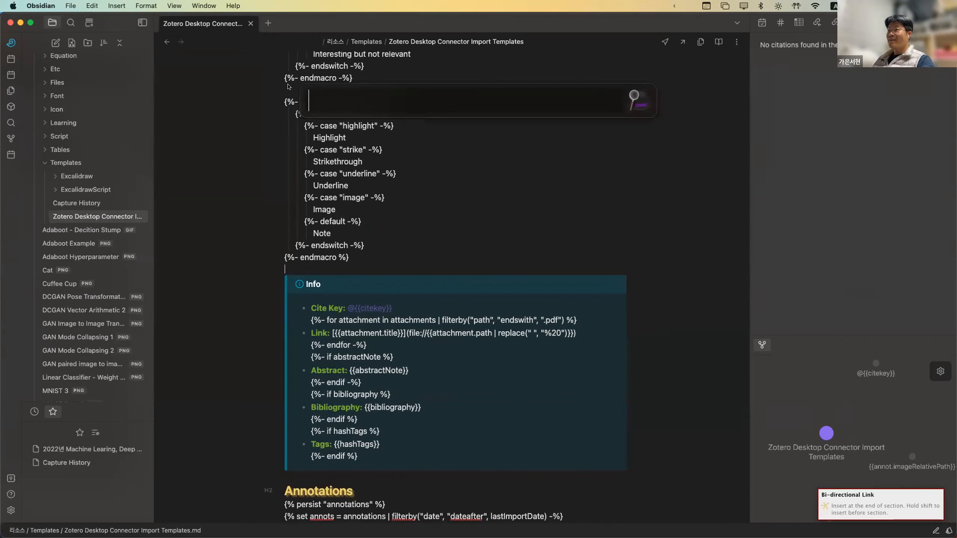
{"action": "key", "text": "super+comma"}
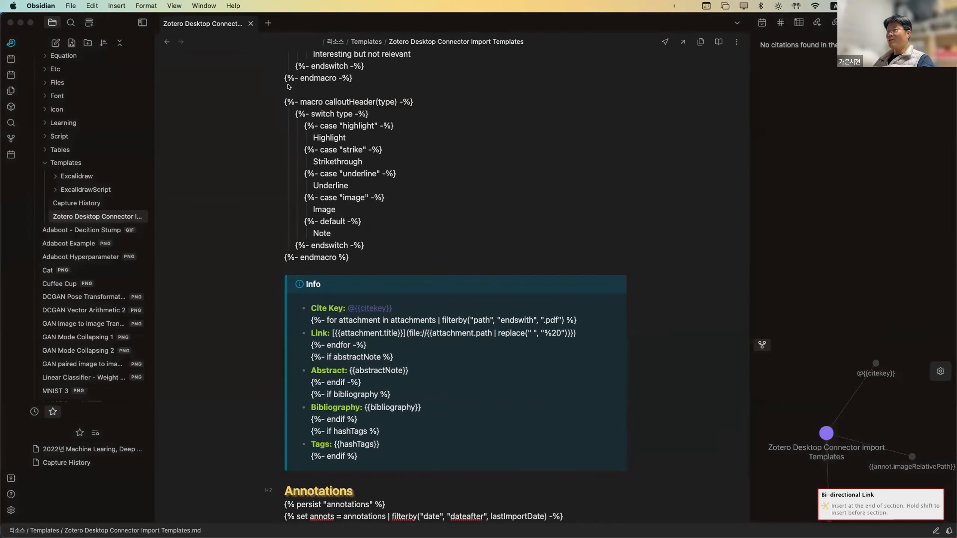
{"action": "left_click_drag", "start_coordinate": [268, 123], "coordinate": [380, 90]}
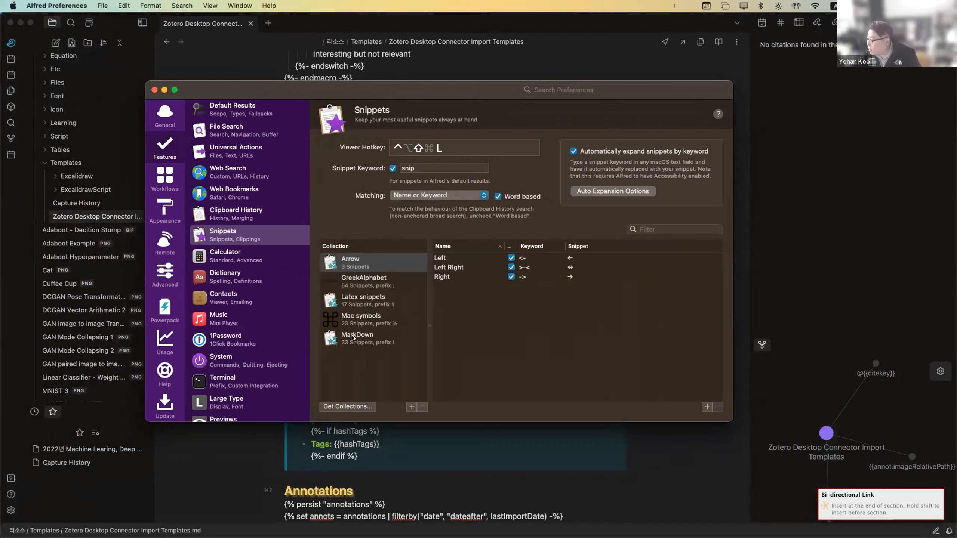
{"action": "left_click", "coordinate": [353, 286]}
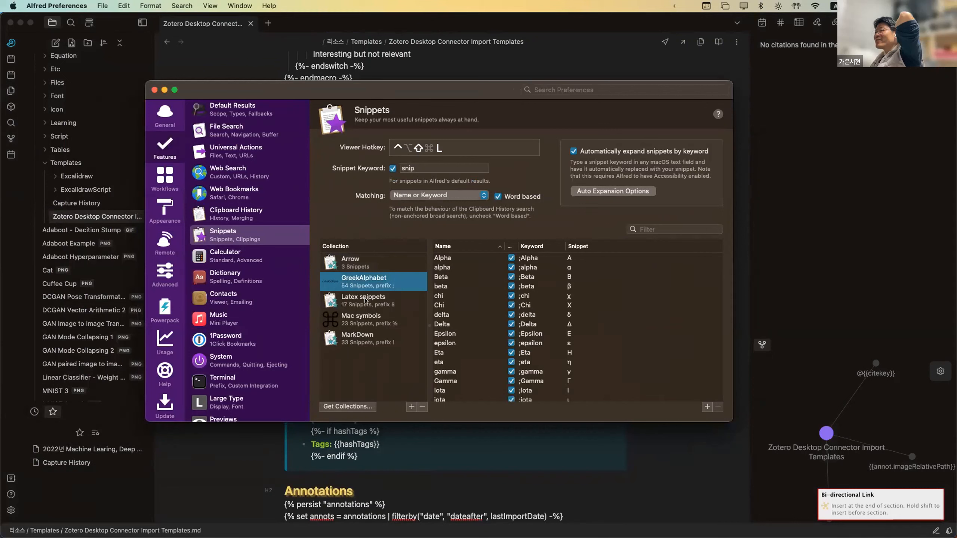
{"action": "left_click", "coordinate": [368, 301]}
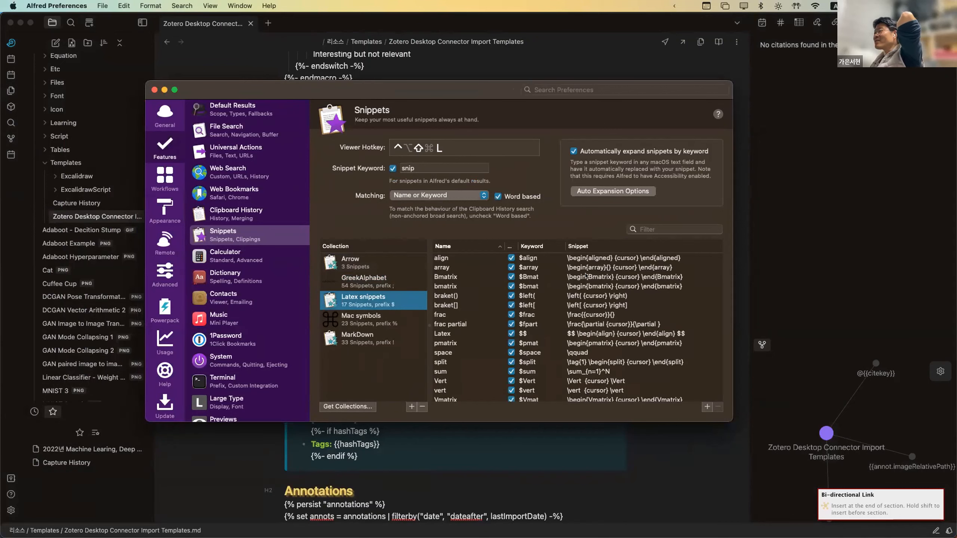
{"action": "key", "text": "Down"}
{"action": "key", "text": "Down"}
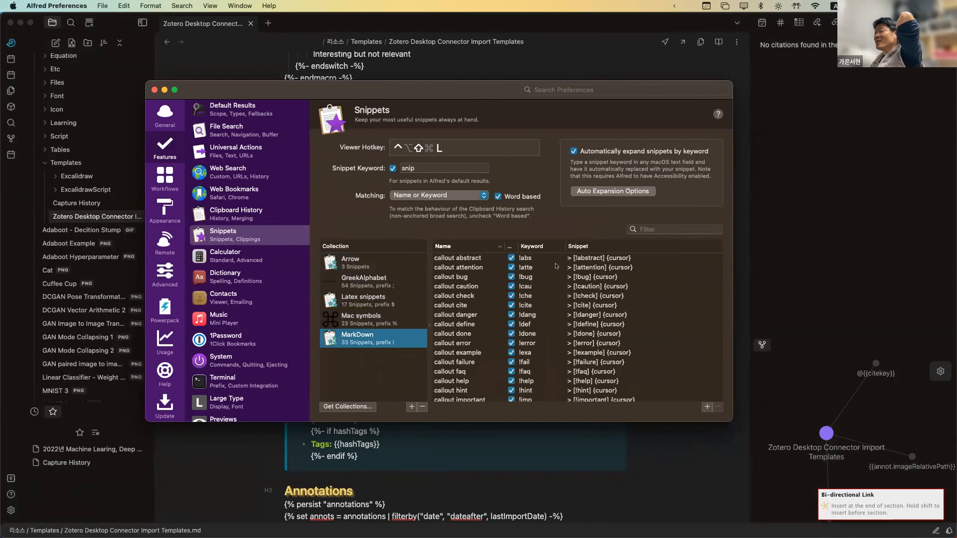
Review the MarkDown collection's callout snippets, inspecting the definition of "callout done" without changing it.
{"action": "key", "text": "Tab"}
{"action": "key", "text": "Down"}
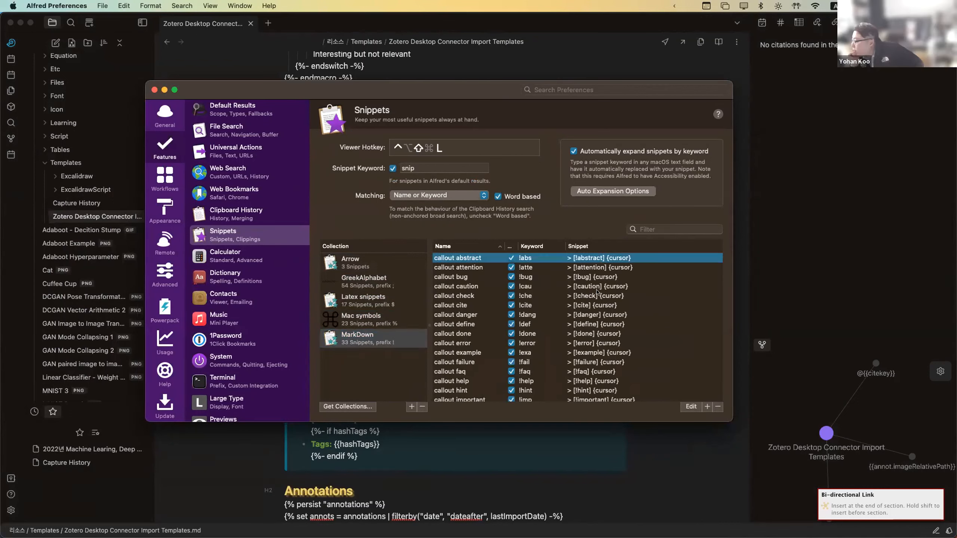
{"action": "left_click", "coordinate": [596, 332]}
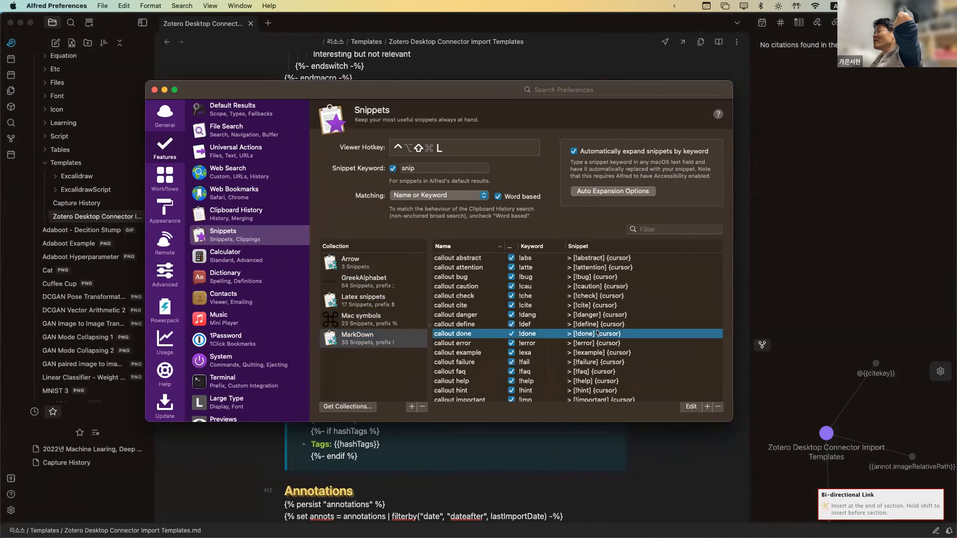
{"action": "scroll", "coordinate": [596, 332], "scroll_direction": "down", "scroll_amount": 5}
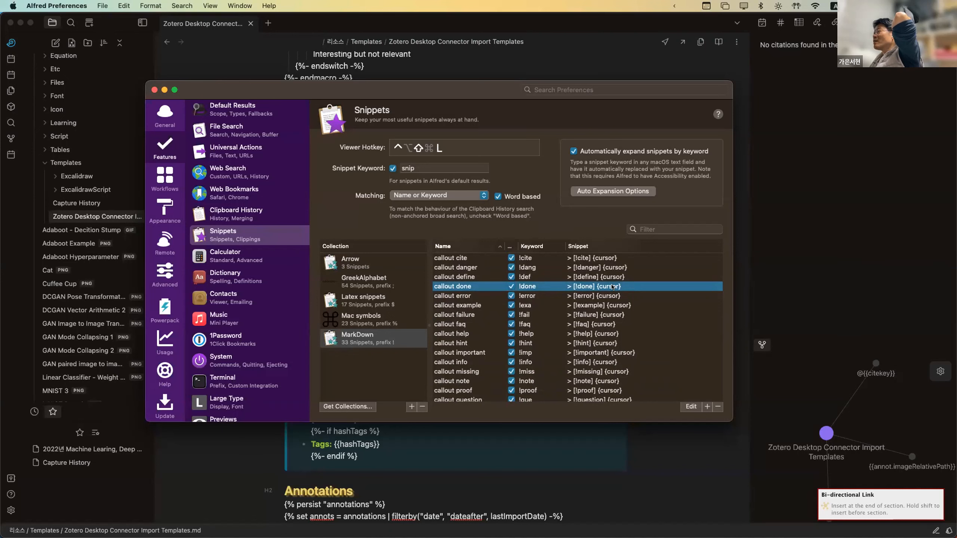
{"action": "left_click", "coordinate": [689, 406]}
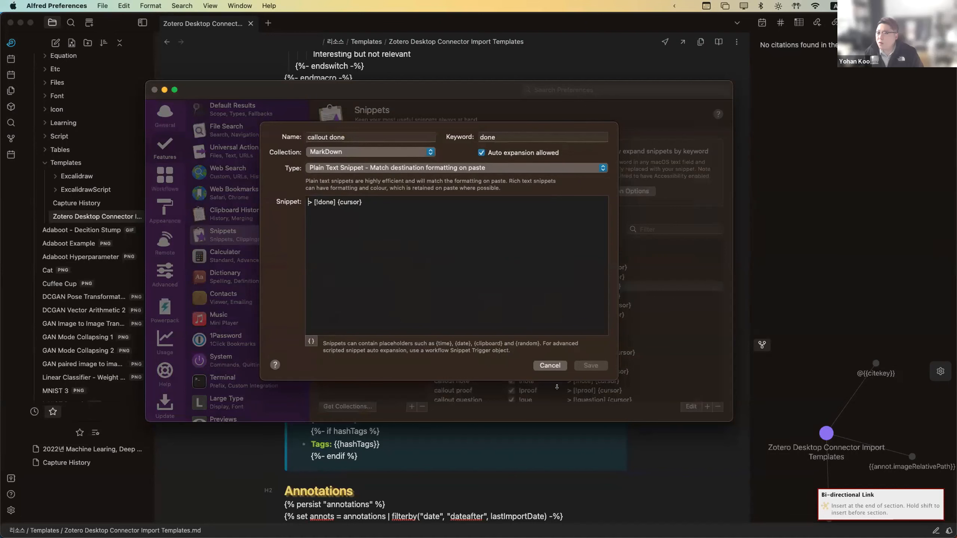
{"action": "left_click", "coordinate": [549, 366]}
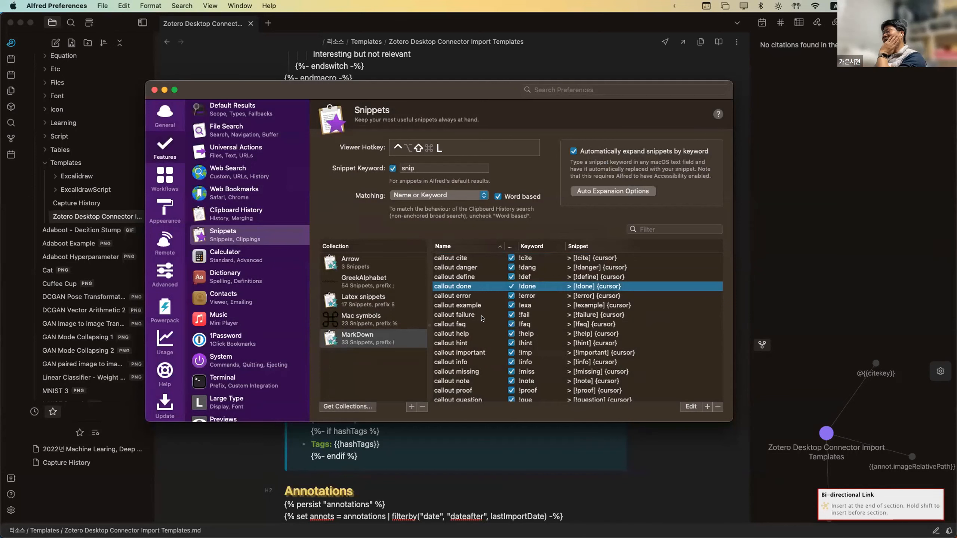
{"action": "scroll", "coordinate": [484, 320], "scroll_direction": "down", "scroll_amount": 1}
{"action": "scroll", "coordinate": [484, 322], "scroll_direction": "down", "scroll_amount": 5}
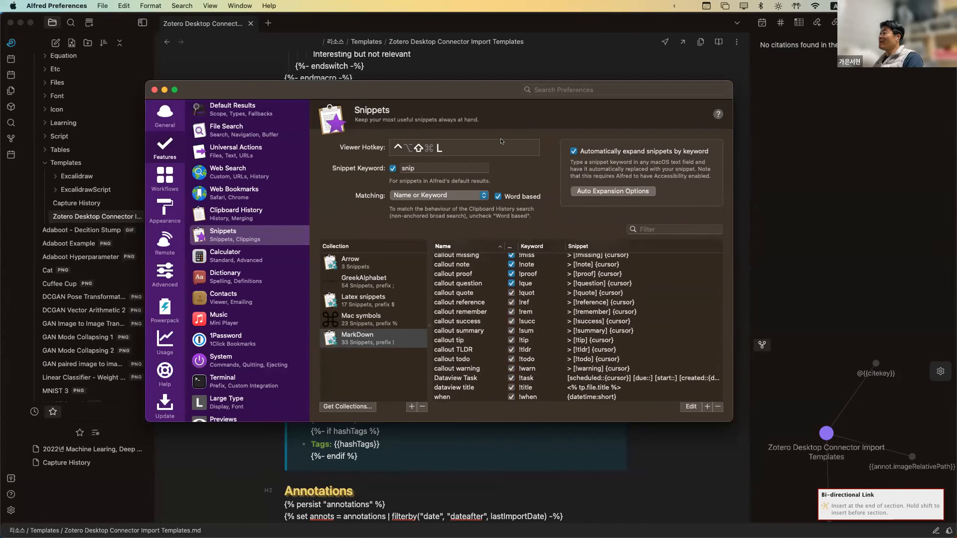
Export the MarkDown snippet collection as MarkDown.alfredsnippets to the iCloud Documents folder.
{"action": "left_click", "coordinate": [386, 392]}
{"action": "right_click", "coordinate": [372, 335]}
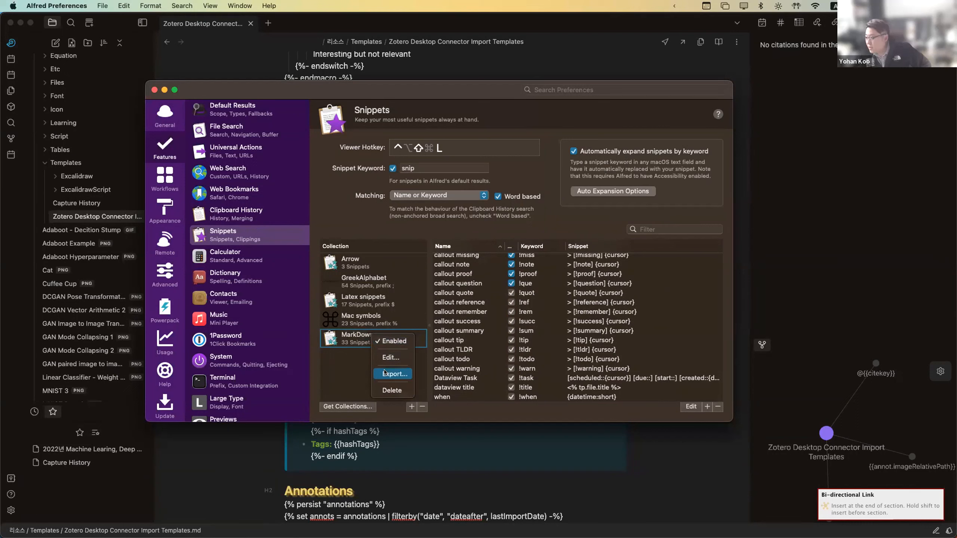
{"action": "left_click", "coordinate": [346, 370]}
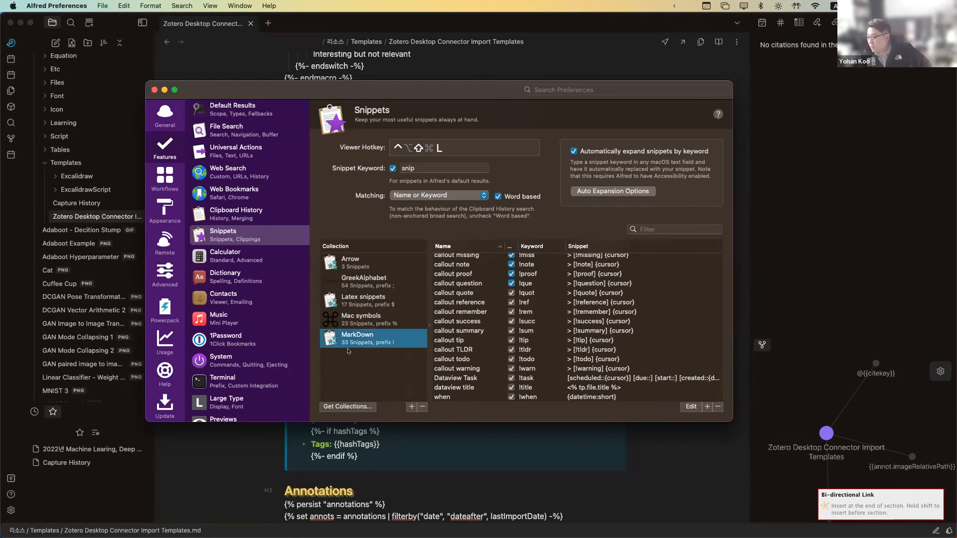
{"action": "right_click", "coordinate": [354, 335]}
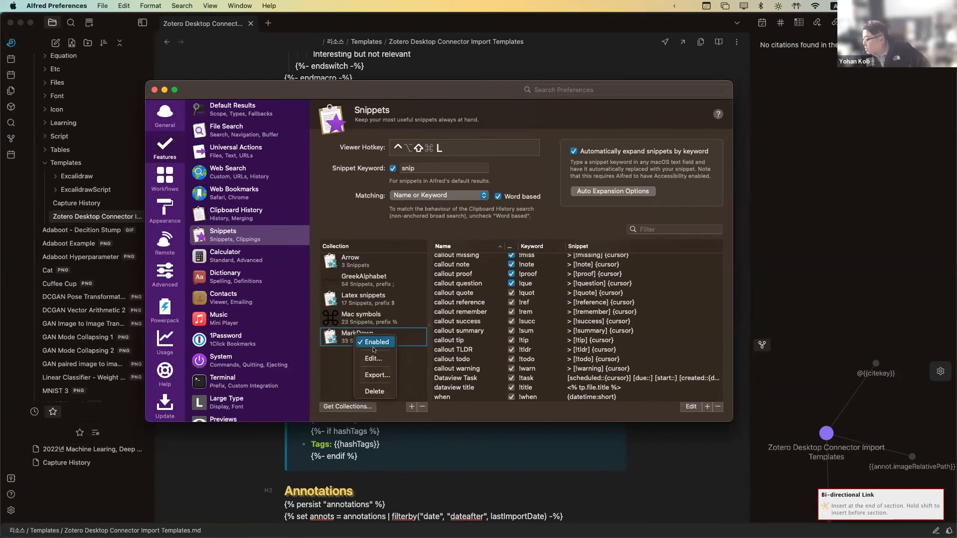
{"action": "left_click", "coordinate": [372, 374]}
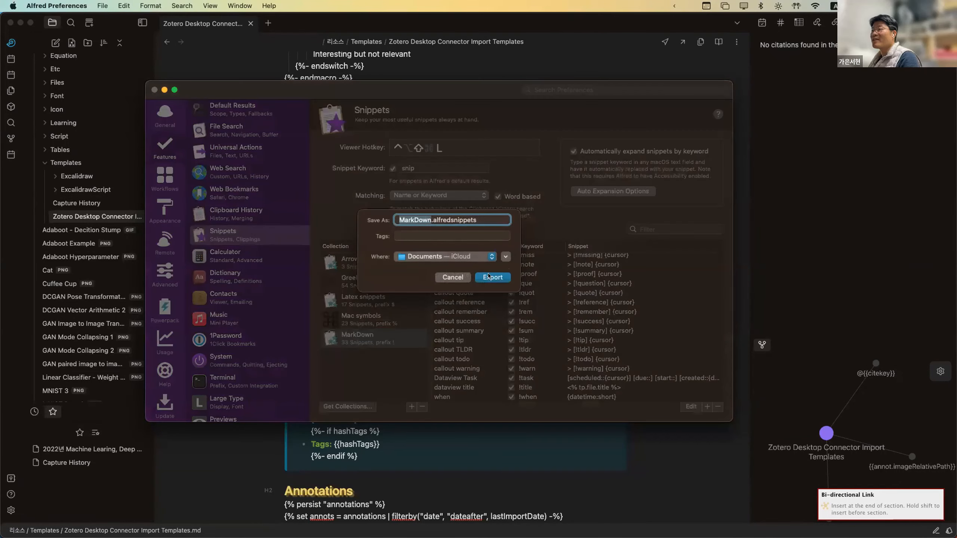
{"action": "left_click", "coordinate": [490, 279]}
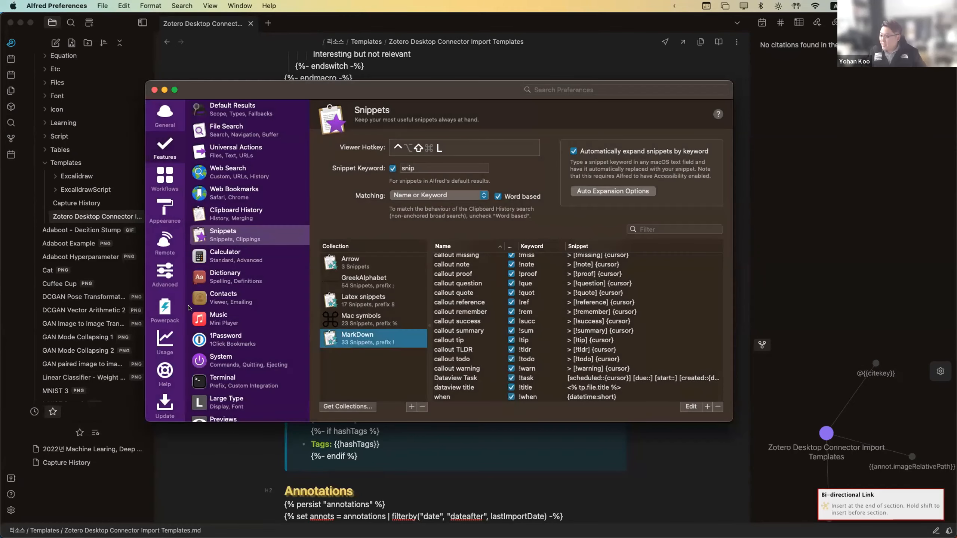
Check the export destination of the MarkDown snippet collection in Alfred Preferences, and cancel without exporting again.
{"action": "key", "text": "ctrl+Up"}
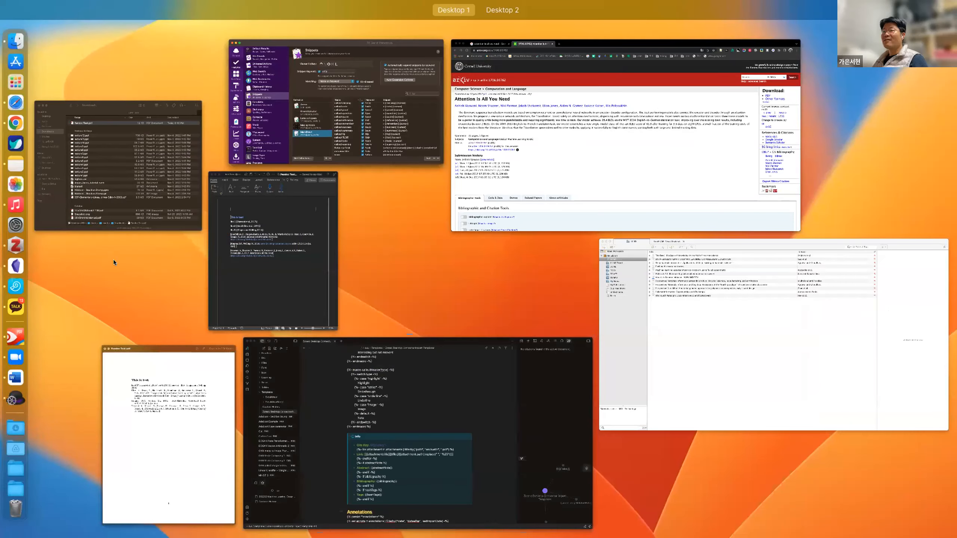
{"action": "left_click", "coordinate": [114, 104]}
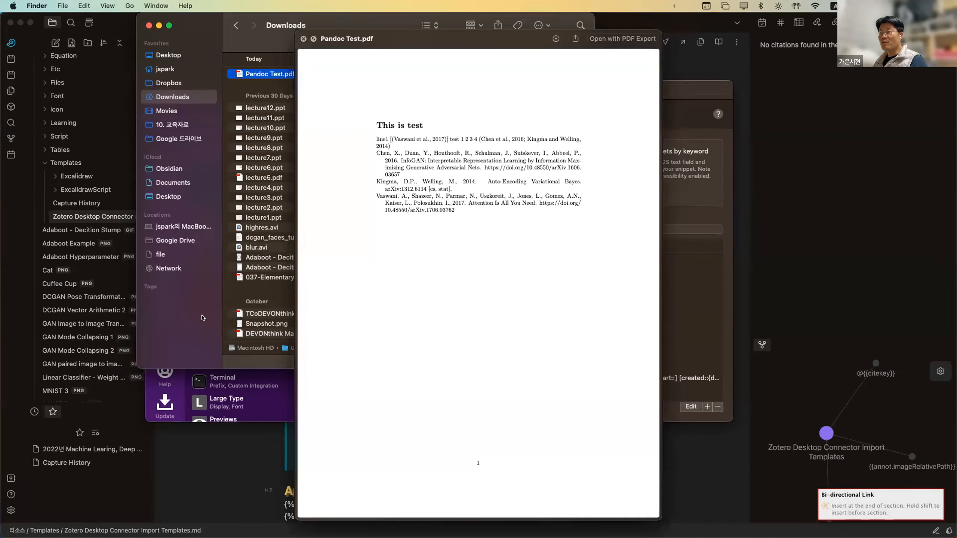
{"action": "key", "text": "ctrl+Up"}
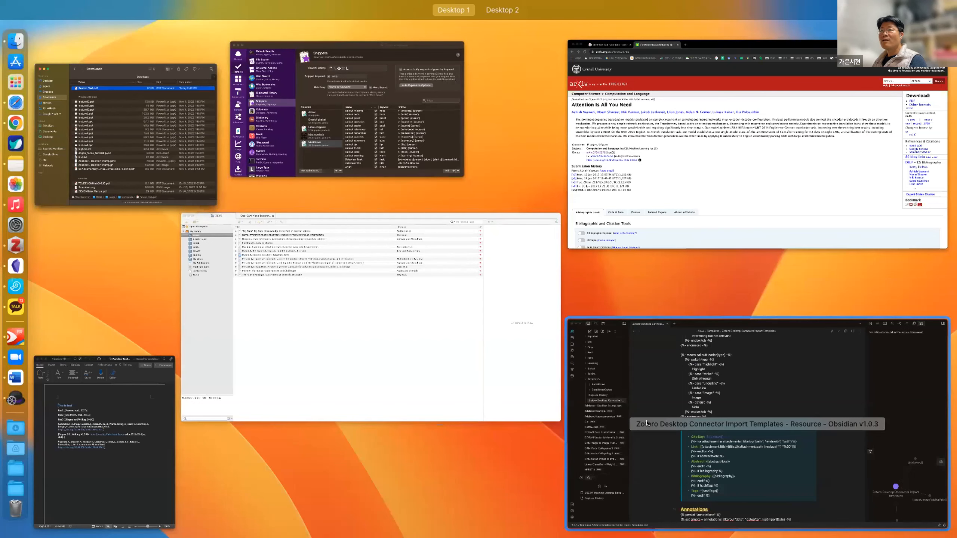
{"action": "left_click", "coordinate": [351, 117]}
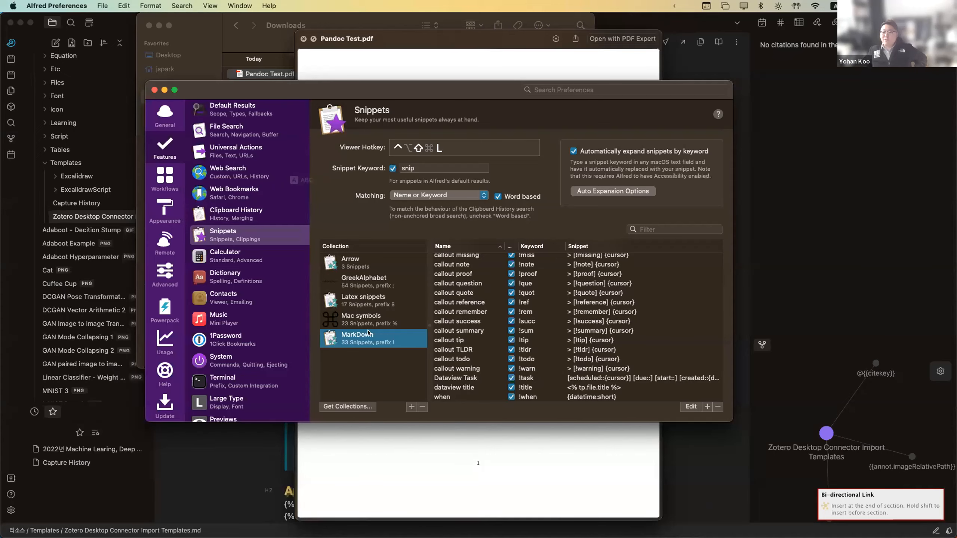
{"action": "right_click", "coordinate": [371, 332]}
{"action": "left_click", "coordinate": [390, 370]}
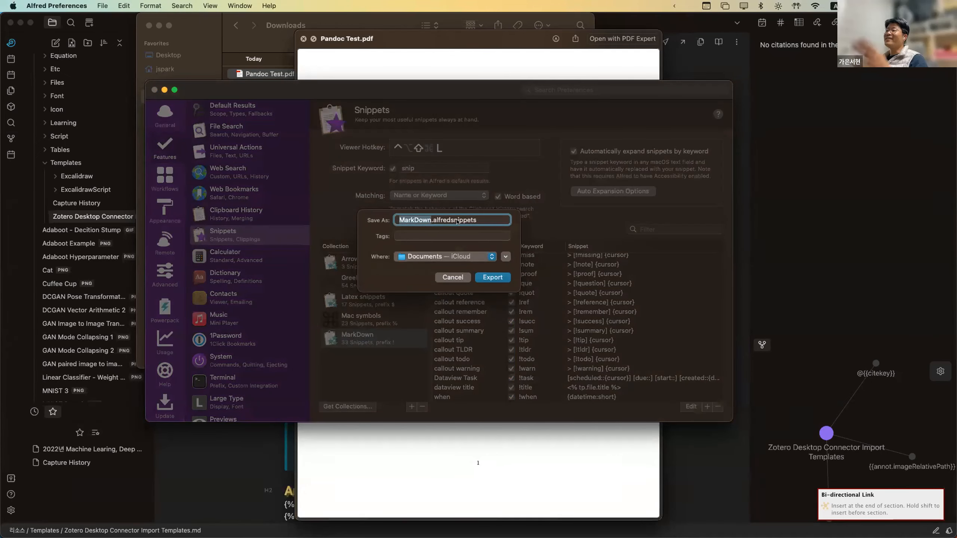
{"action": "left_click", "coordinate": [458, 277]}
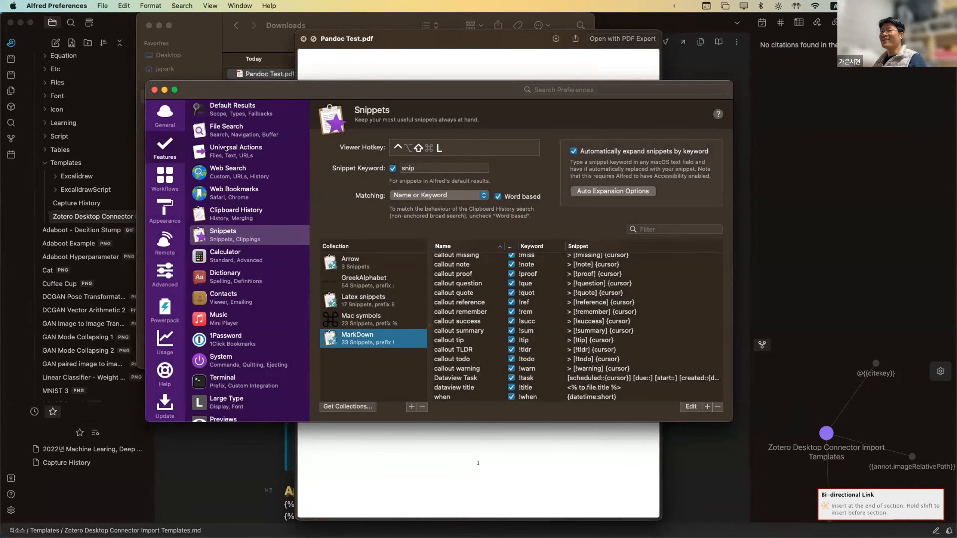
Look over Alfred's Web Search settings, including the custom kmap search.
{"action": "left_click", "coordinate": [230, 173]}
{"action": "left_click", "coordinate": [417, 189]}
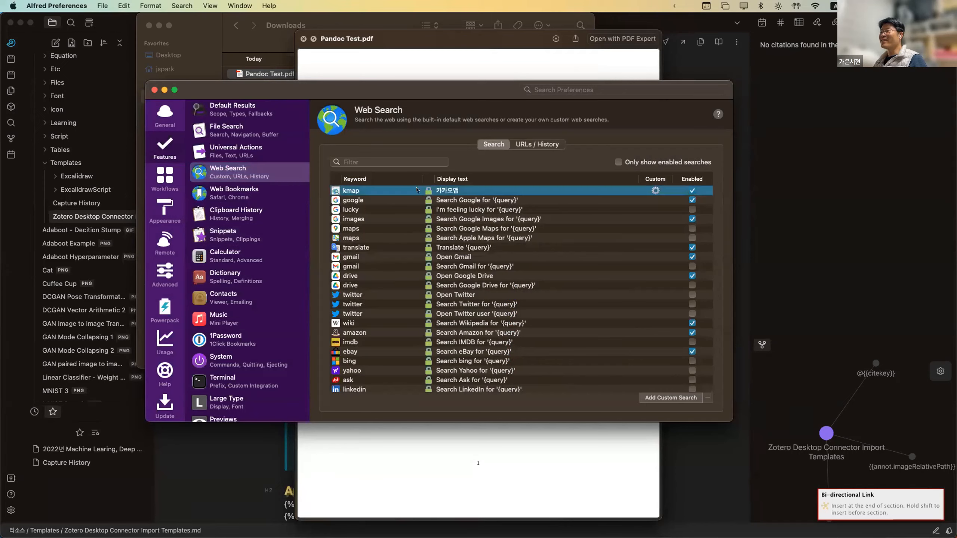
{"action": "left_click", "coordinate": [241, 168]}
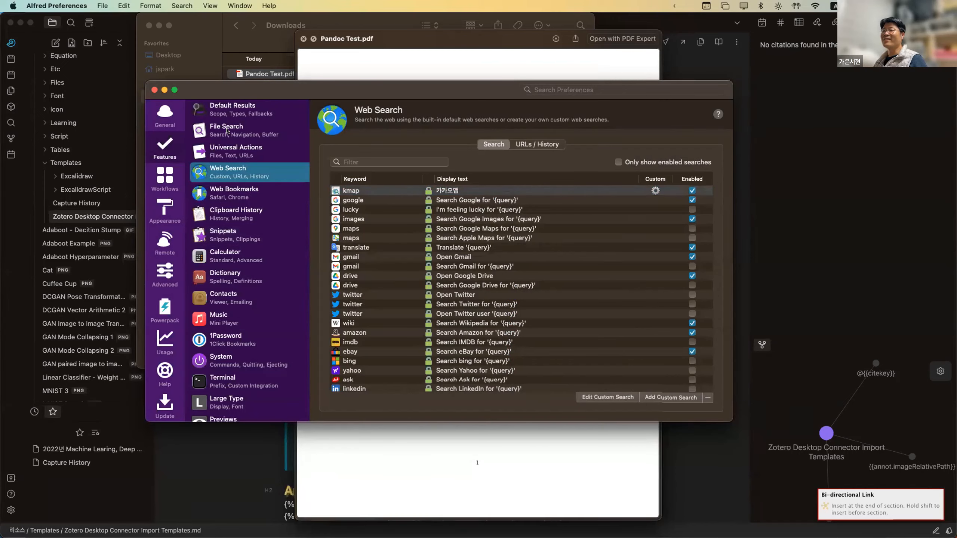
{"action": "key", "text": "ctrl+Up"}
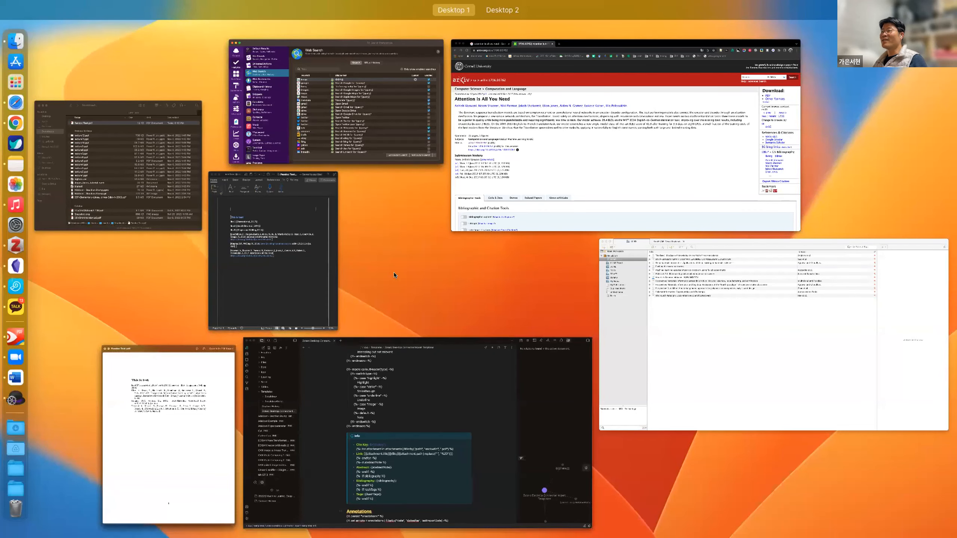
{"action": "key", "text": "ctrl+Up"}
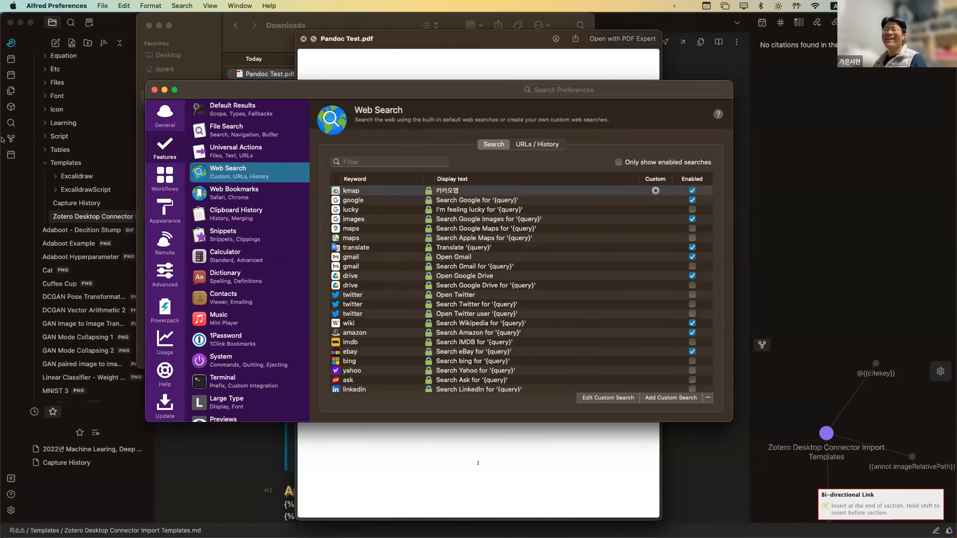
Switch to Finder, select MarkDown.alfredsnippets in the iCloud Documents folder, and close its Quick Look preview.
{"action": "left_click", "coordinate": [15, 41]}
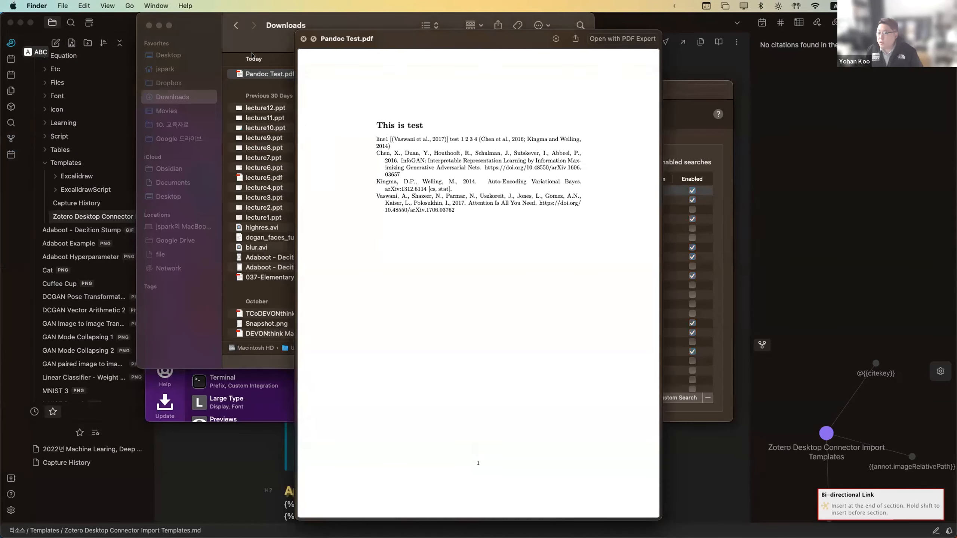
{"action": "left_click_drag", "start_coordinate": [328, 21], "coordinate": [272, 21]}
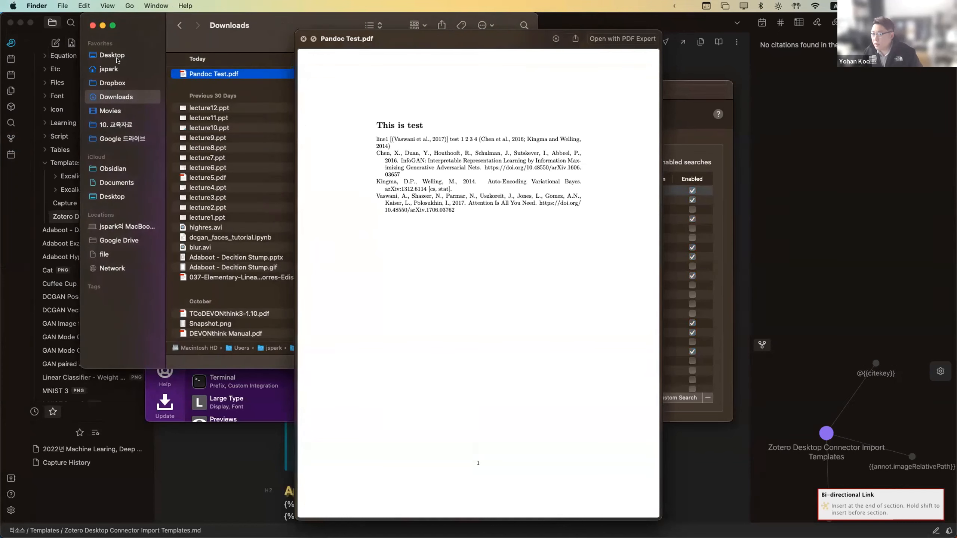
{"action": "left_click", "coordinate": [117, 182]}
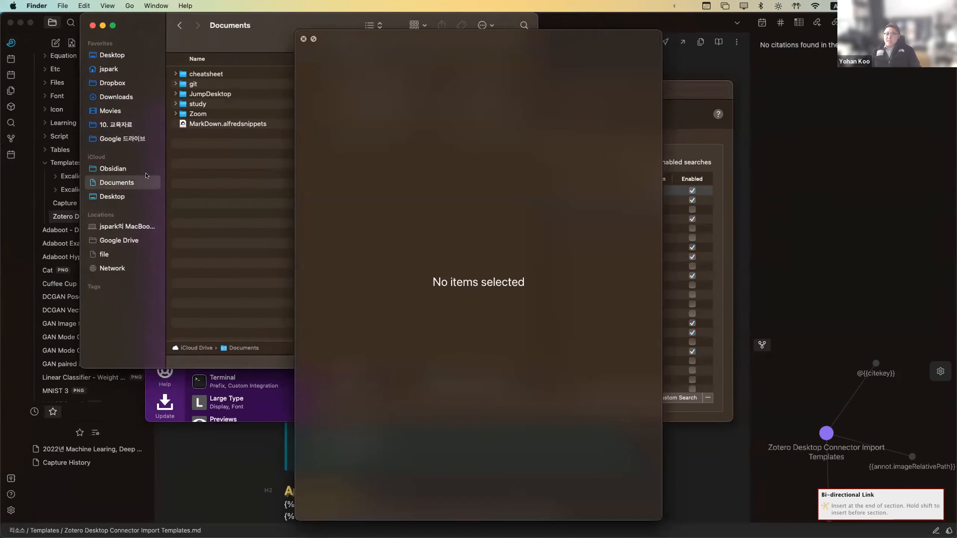
{"action": "left_click", "coordinate": [210, 124]}
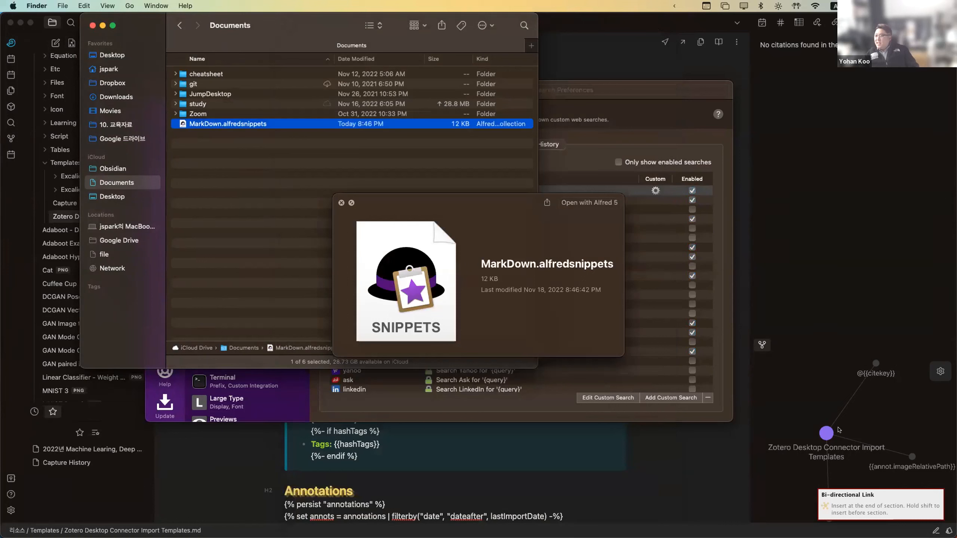
{"action": "left_click", "coordinate": [341, 204]}
Compress MarkDown.alfredsnippets into a ZIP archive and try to share the archive outside Finder.
{"action": "left_click_drag", "start_coordinate": [231, 124], "coordinate": [708, 390]}
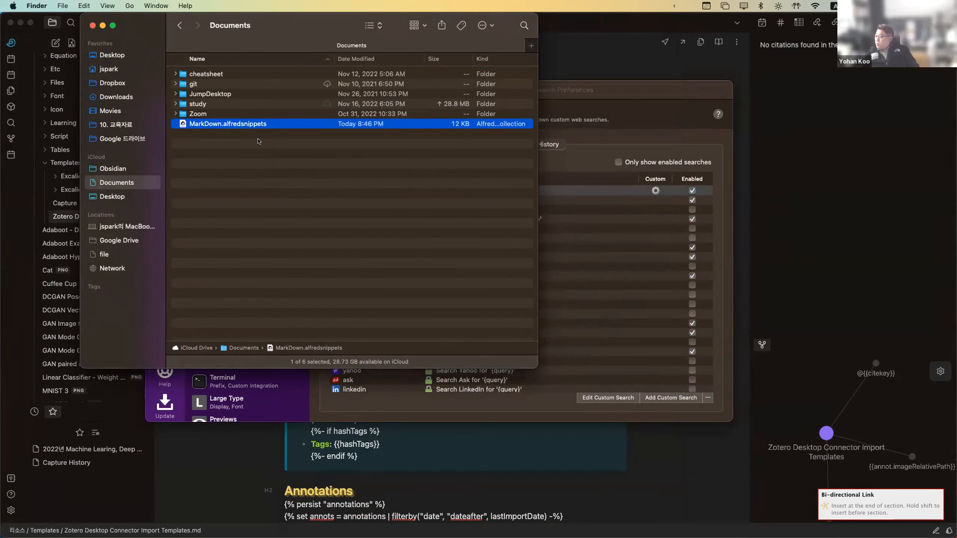
{"action": "right_click", "coordinate": [243, 127]}
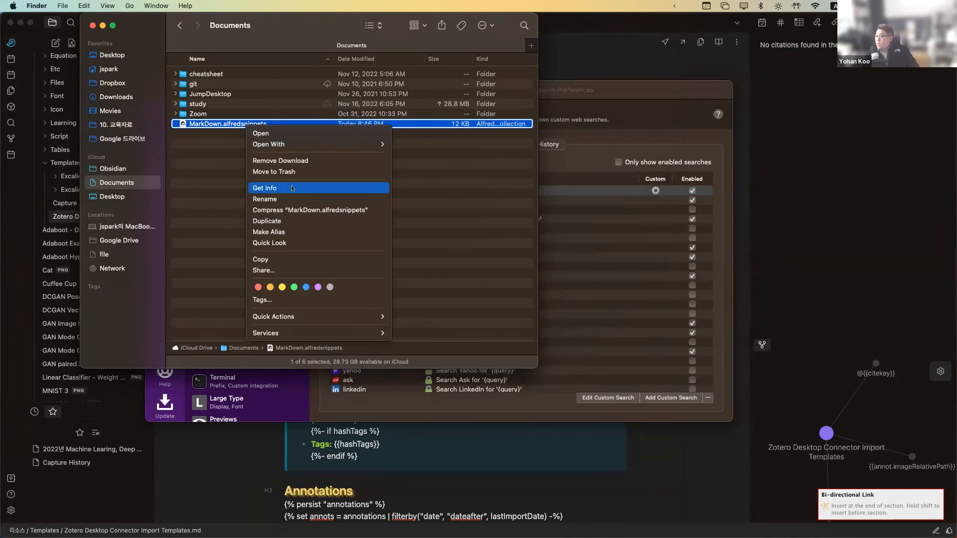
{"action": "left_click", "coordinate": [288, 208]}
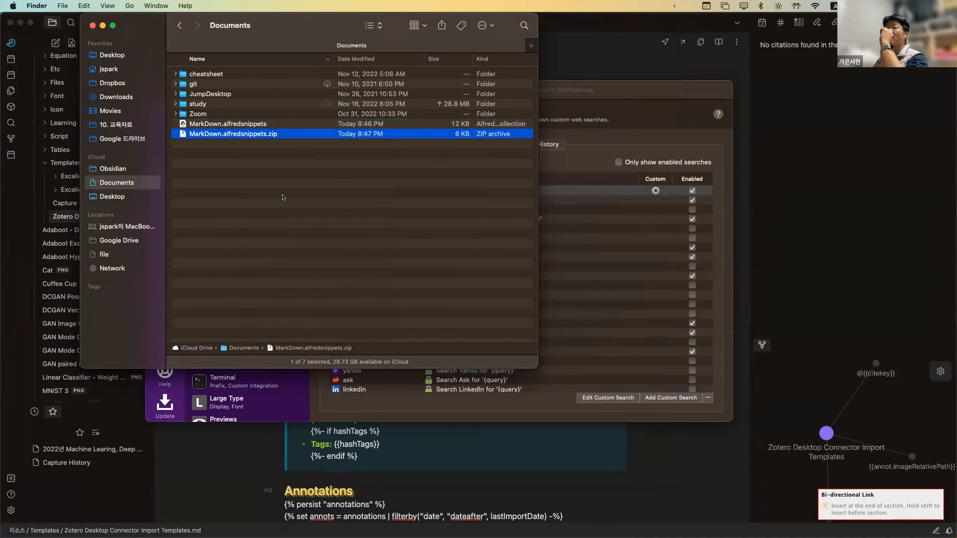
{"action": "left_click_drag", "start_coordinate": [231, 135], "coordinate": [765, 396]}
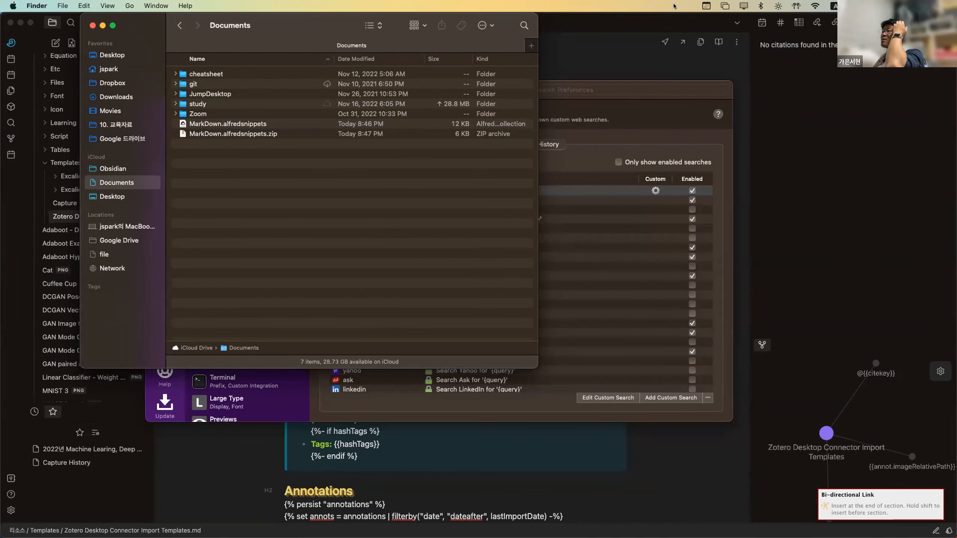
Review PopClip's general settings, appearance settings and actions list, and return to the Zotero import template in Obsidian.
{"action": "mouse_move", "coordinate": [674, 5]}
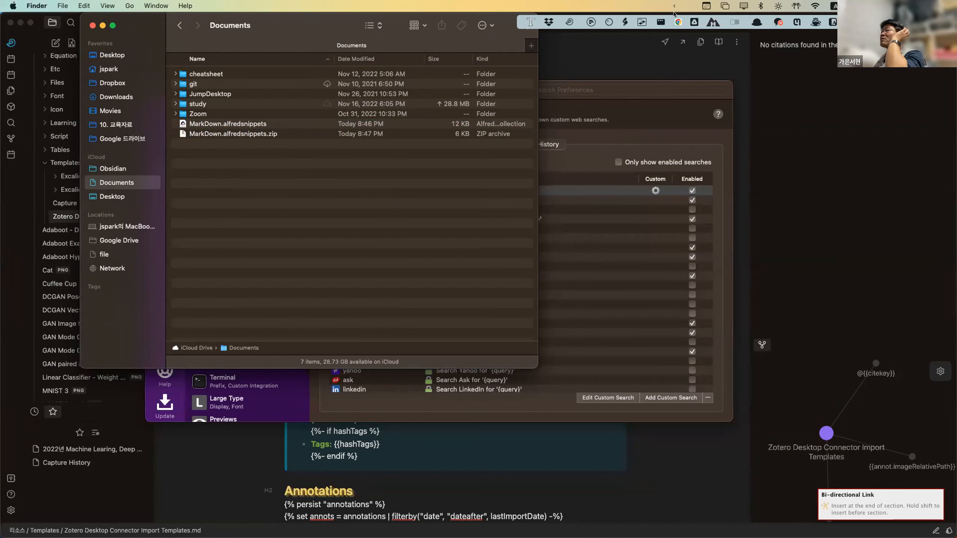
{"action": "left_click", "coordinate": [674, 6]}
{"action": "left_click", "coordinate": [673, 6]}
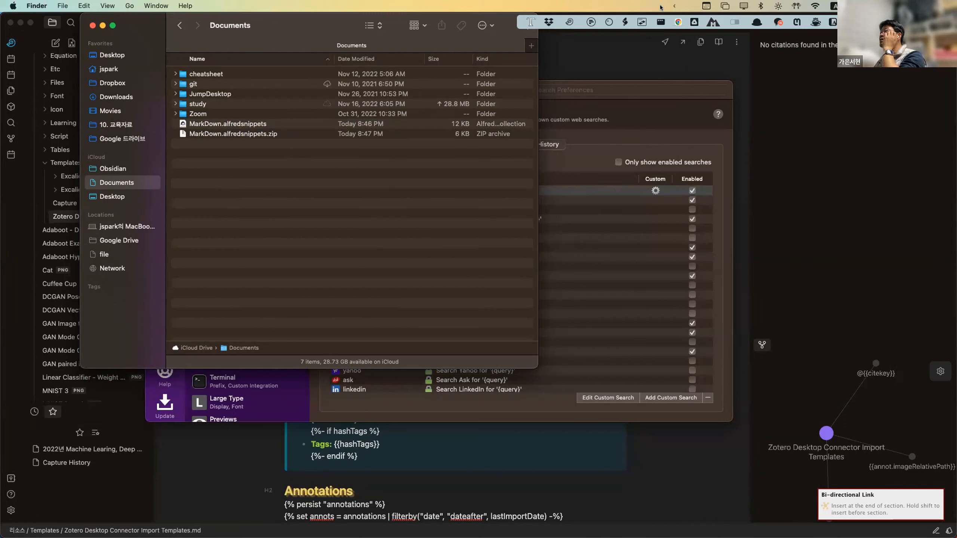
{"action": "left_click", "coordinate": [733, 22]}
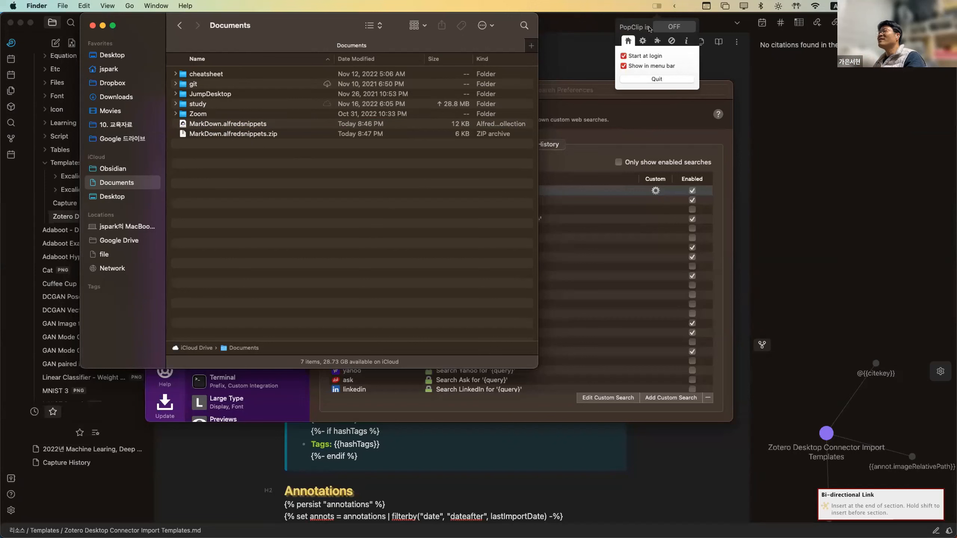
{"action": "left_click", "coordinate": [642, 41]}
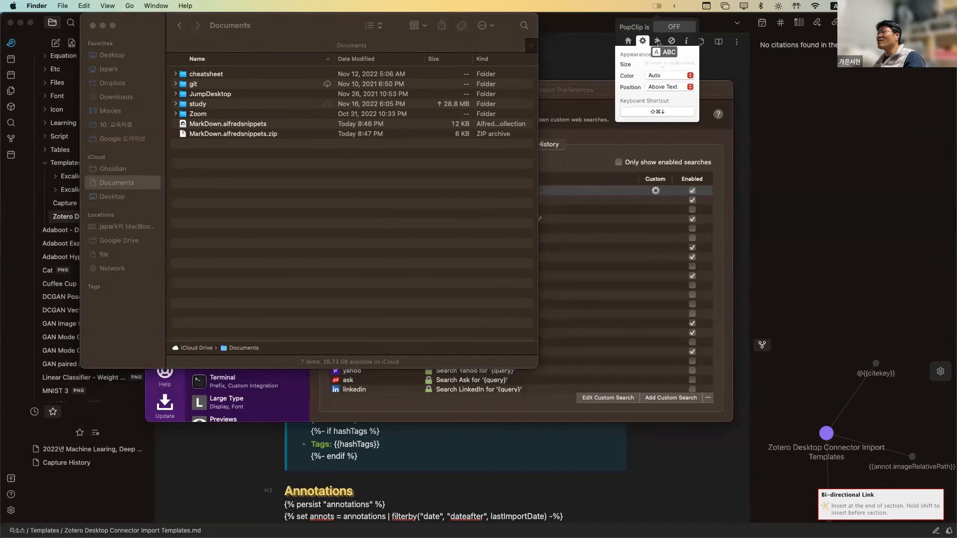
{"action": "left_click", "coordinate": [658, 40]}
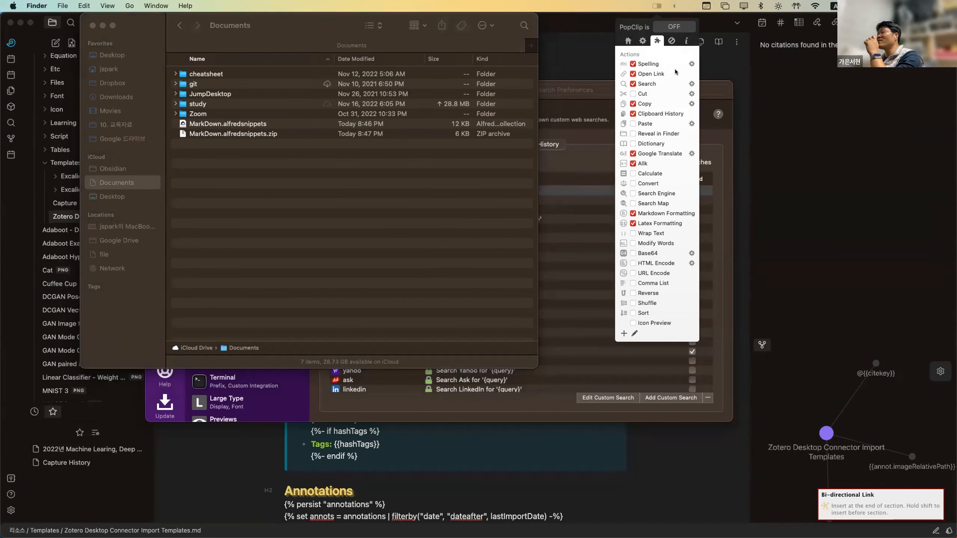
{"action": "left_click", "coordinate": [656, 6]}
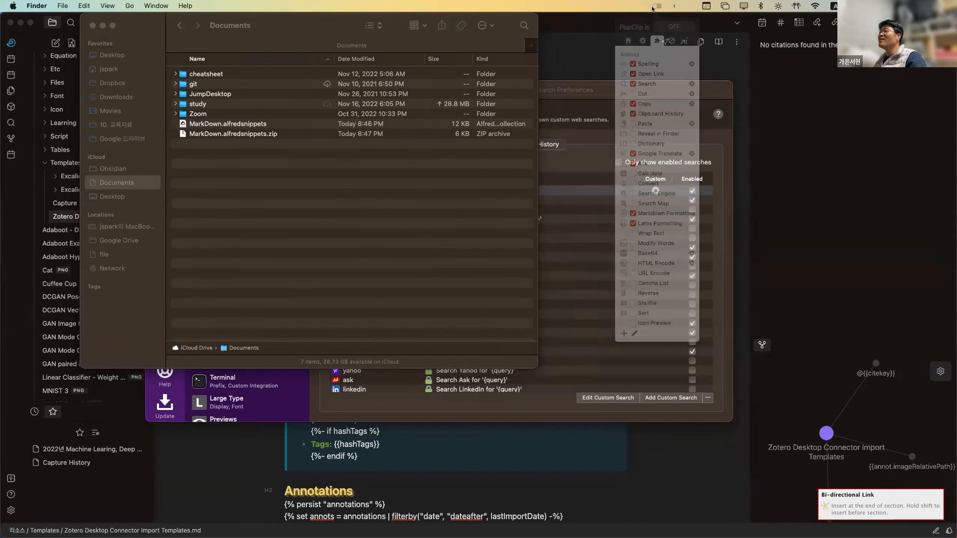
{"action": "left_click", "coordinate": [644, 77]}
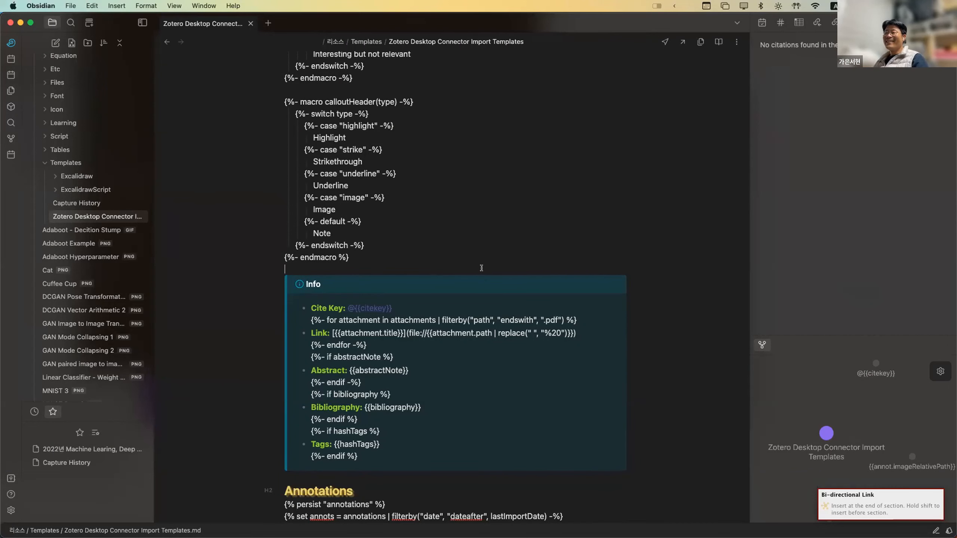
{"action": "scroll", "coordinate": [482, 268], "scroll_direction": "down", "scroll_amount": 3}
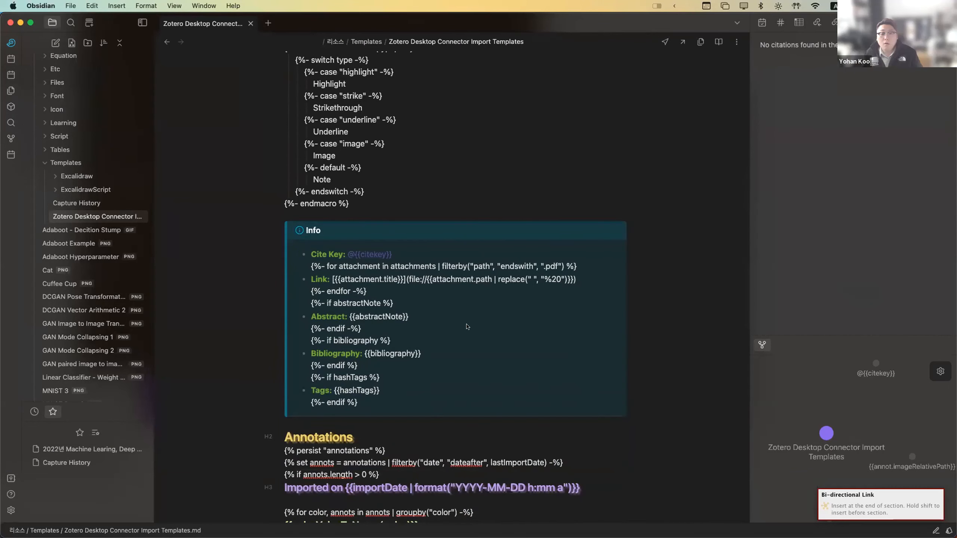
Switch to KakaoTalk, open the 연구방 [[세컨드 브레인]] chatroom, and send it MarkDown.alfredsnippets.zip from the Documents folder.
{"action": "left_click", "coordinate": [14, 308]}
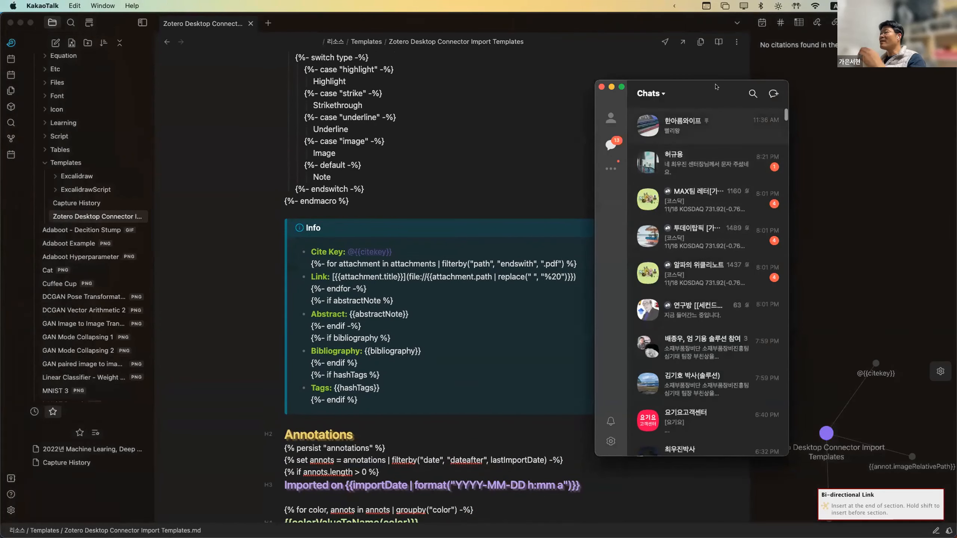
{"action": "left_click_drag", "start_coordinate": [715, 86], "coordinate": [749, 65]}
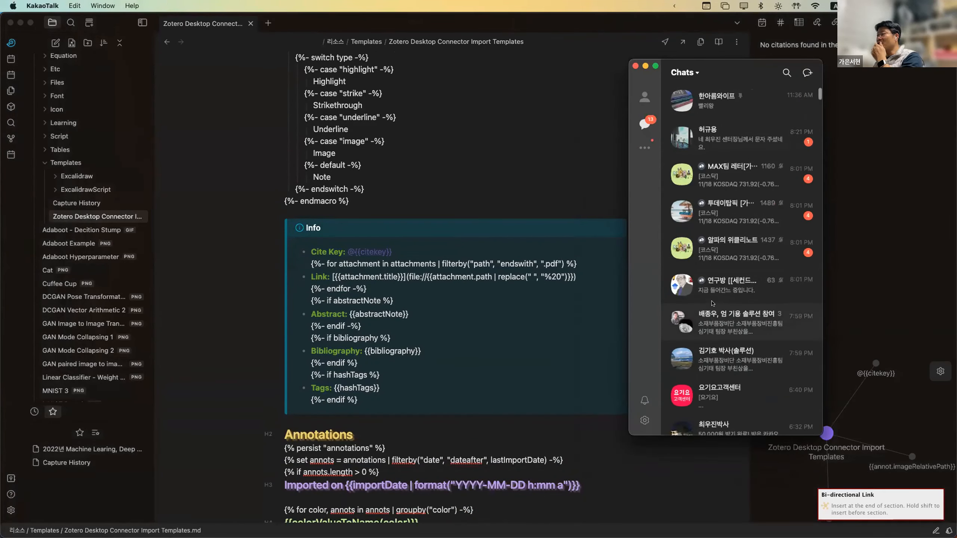
{"action": "double_click", "coordinate": [678, 288]}
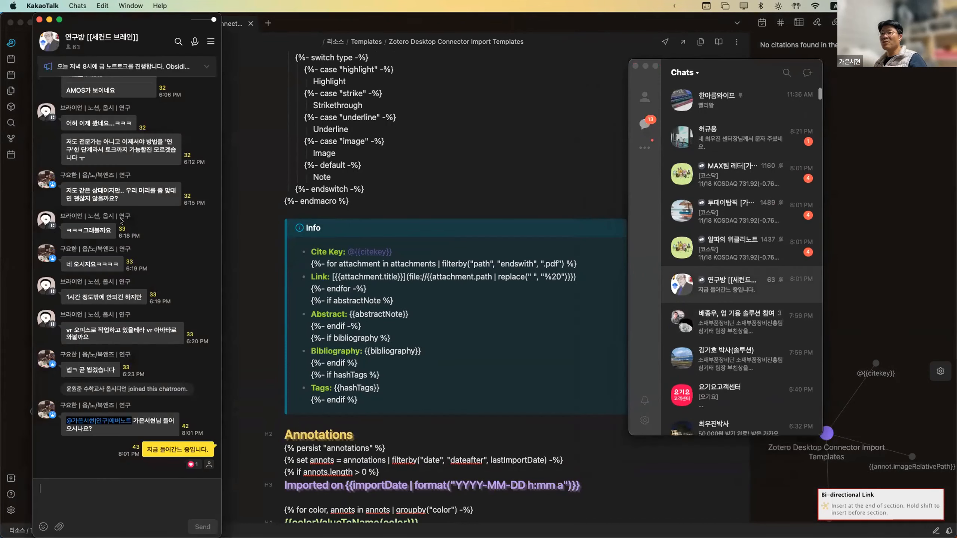
{"action": "mouse_move", "coordinate": [5, 126]}
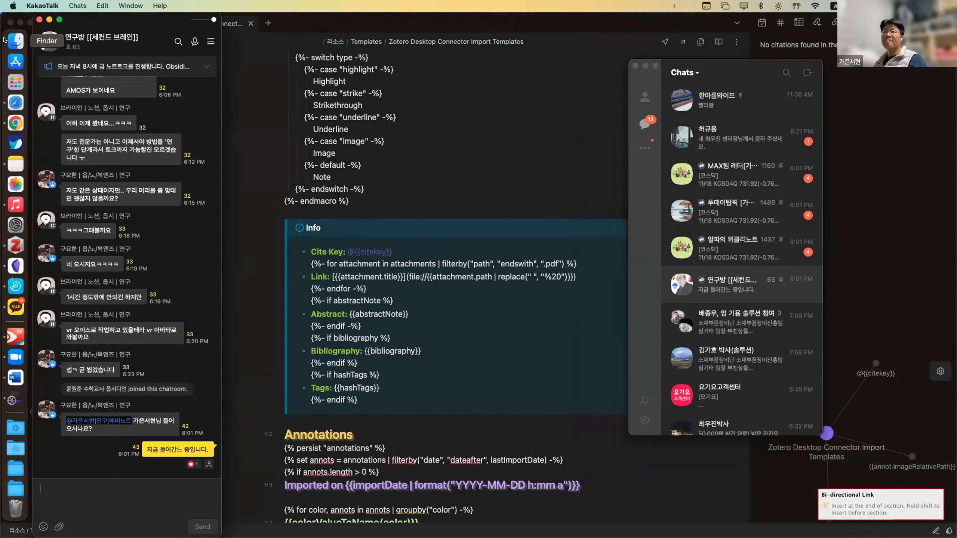
{"action": "left_click", "coordinate": [15, 41]}
{"action": "left_click_drag", "start_coordinate": [225, 135], "coordinate": [117, 494]}
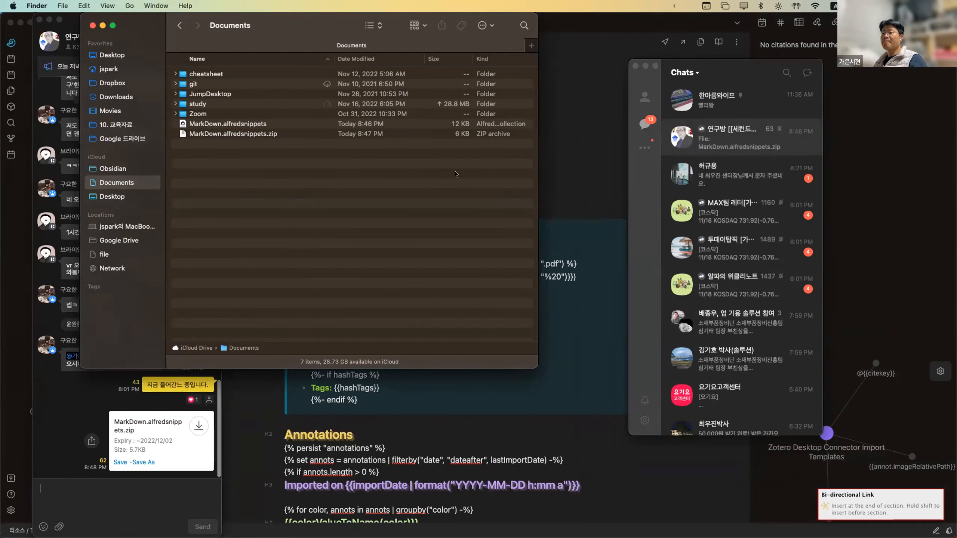
Return to Obsidian and examine the Zotero import template from the Info callout through the Annotations section to its end.
{"action": "left_click", "coordinate": [600, 23]}
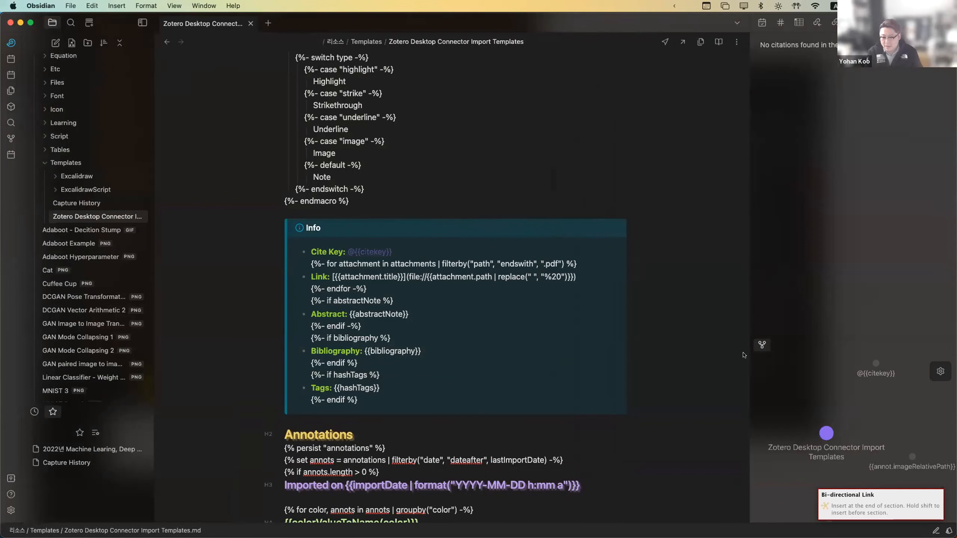
{"action": "scroll", "coordinate": [244, 197], "scroll_direction": "down", "scroll_amount": 1}
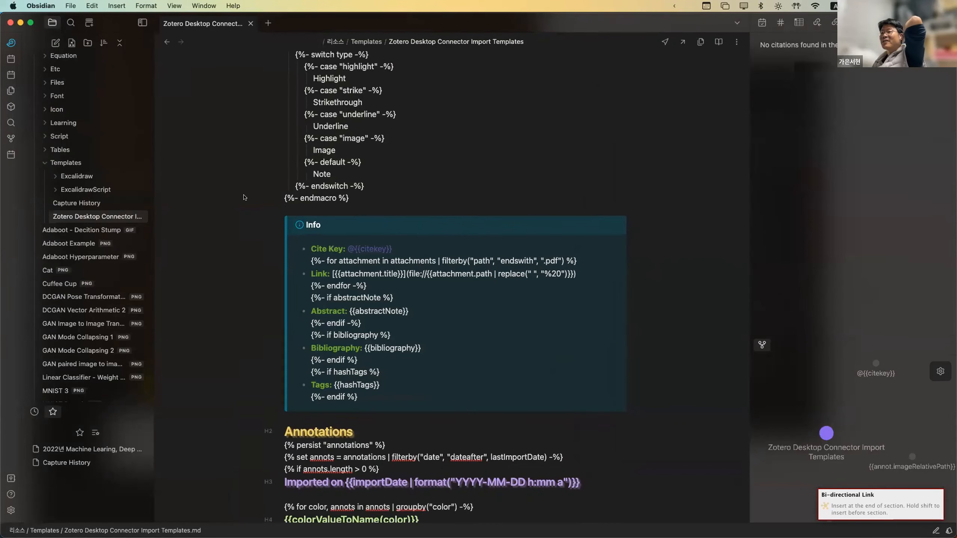
{"action": "scroll", "coordinate": [379, 419], "scroll_direction": "up", "scroll_amount": 1}
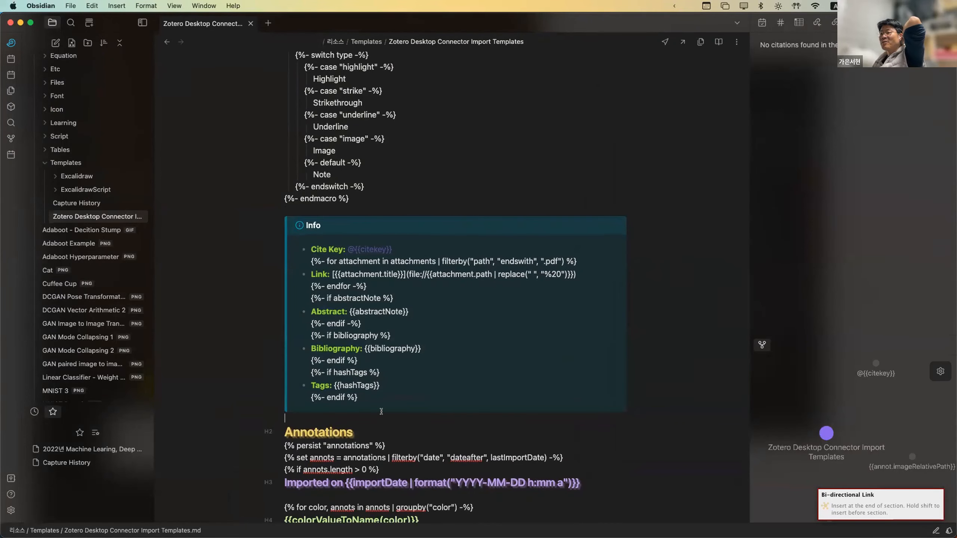
{"action": "scroll", "coordinate": [381, 414], "scroll_direction": "down", "scroll_amount": 7}
{"action": "scroll", "coordinate": [382, 411], "scroll_direction": "down", "scroll_amount": 4}
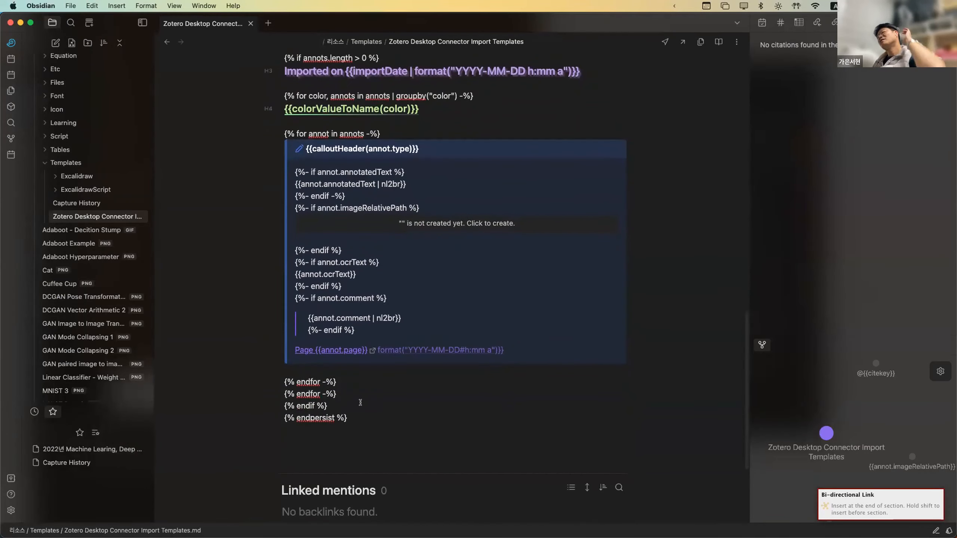
Reveal the Zotero Desktop Connector Import Templates note in Finder and move the Finder window clear of the chat area.
{"action": "right_click", "coordinate": [109, 217]}
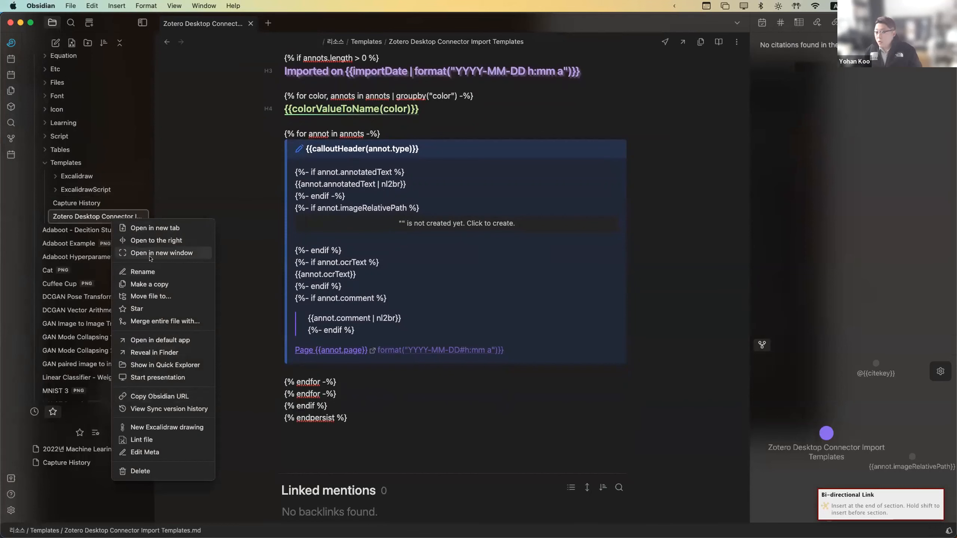
{"action": "left_click", "coordinate": [177, 353]}
{"action": "left_click_drag", "start_coordinate": [226, 23], "coordinate": [496, 30]}
Switch to KakaoTalk, send Zotero Desktop Connector Import Templates.md to the 연구방 [[세컨드 브레인]] chatroom, and return to the template in Obsidian.
{"action": "mouse_move", "coordinate": [4, 324]}
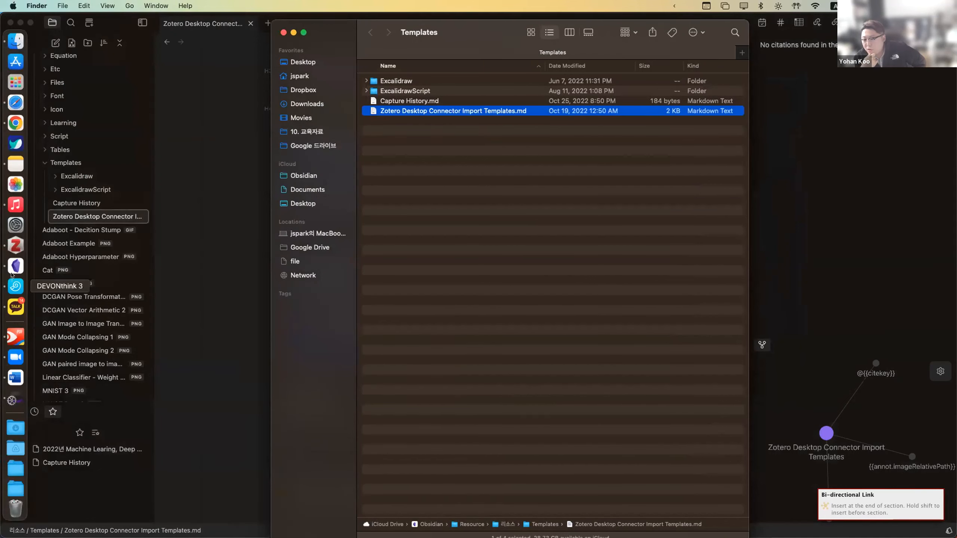
{"action": "left_click", "coordinate": [15, 306]}
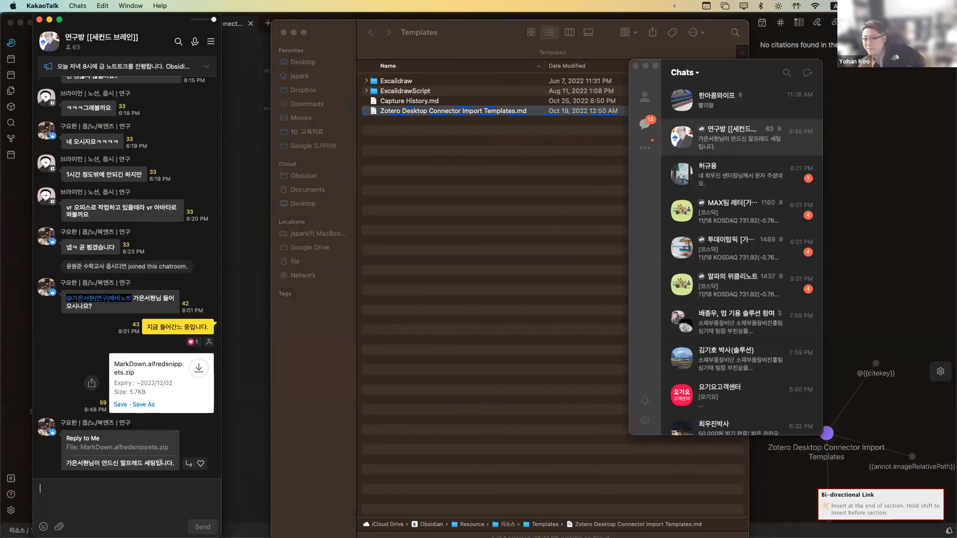
{"action": "left_click_drag", "start_coordinate": [402, 110], "coordinate": [94, 526]}
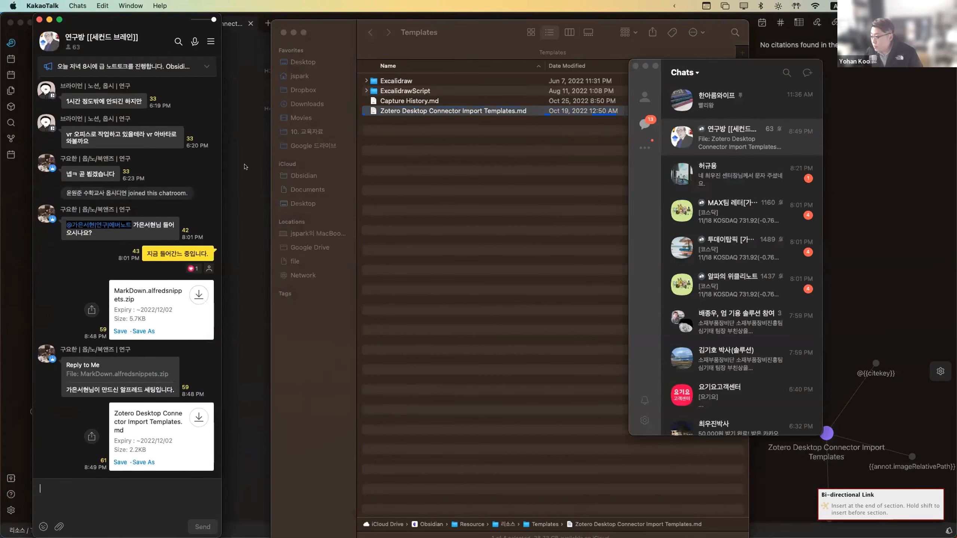
{"action": "left_click", "coordinate": [245, 196]}
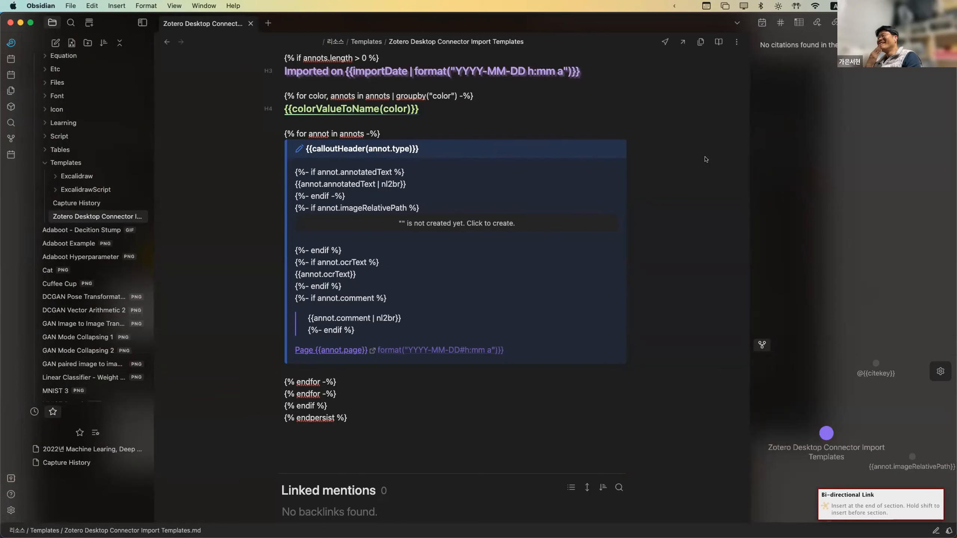
{"action": "scroll", "coordinate": [692, 388], "scroll_direction": "up", "scroll_amount": 1}
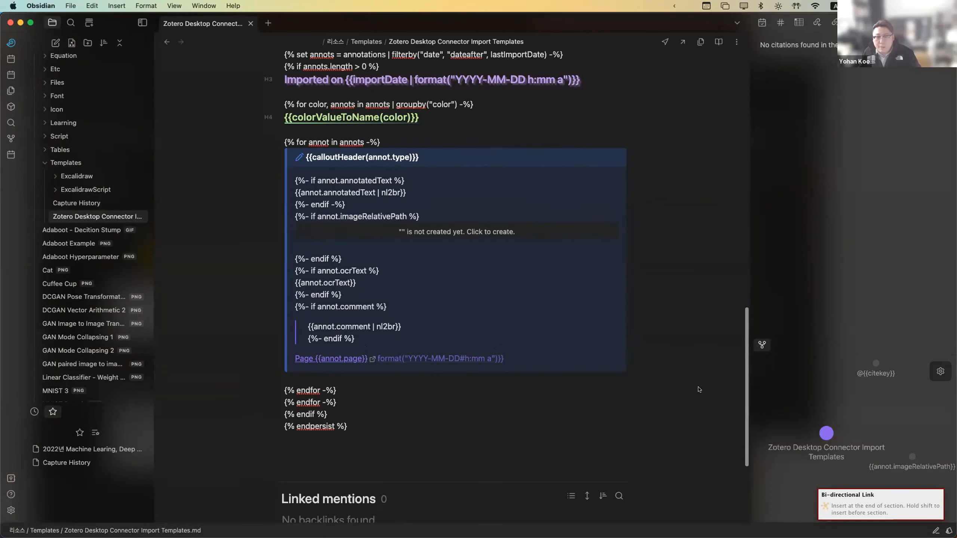